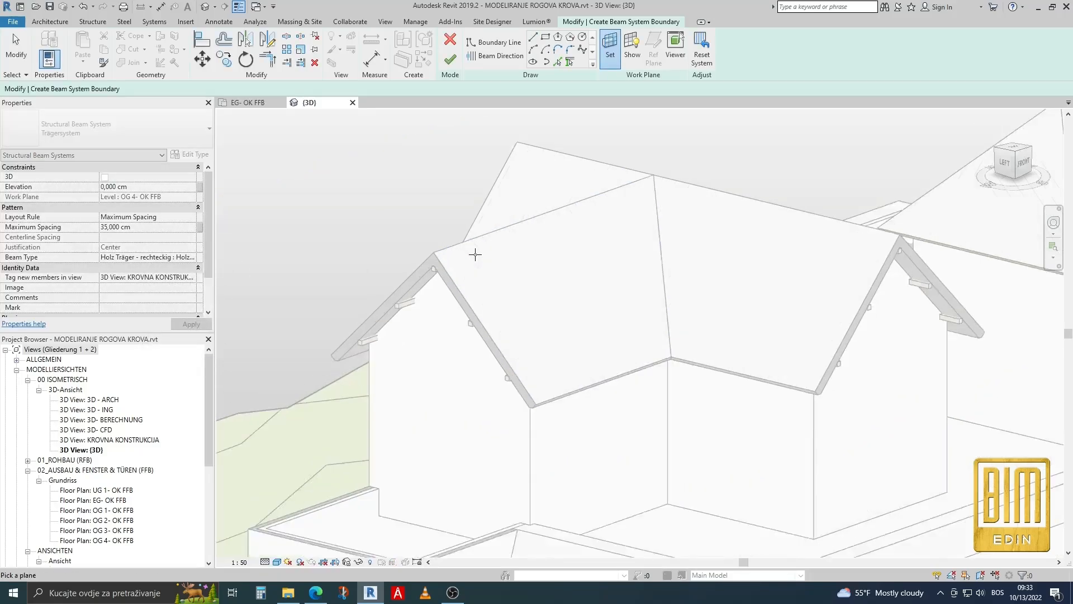
# Use the roof slope left of the valley as work plane and pick its four edges as the beam system boundary.
pyautogui.click(491, 247)
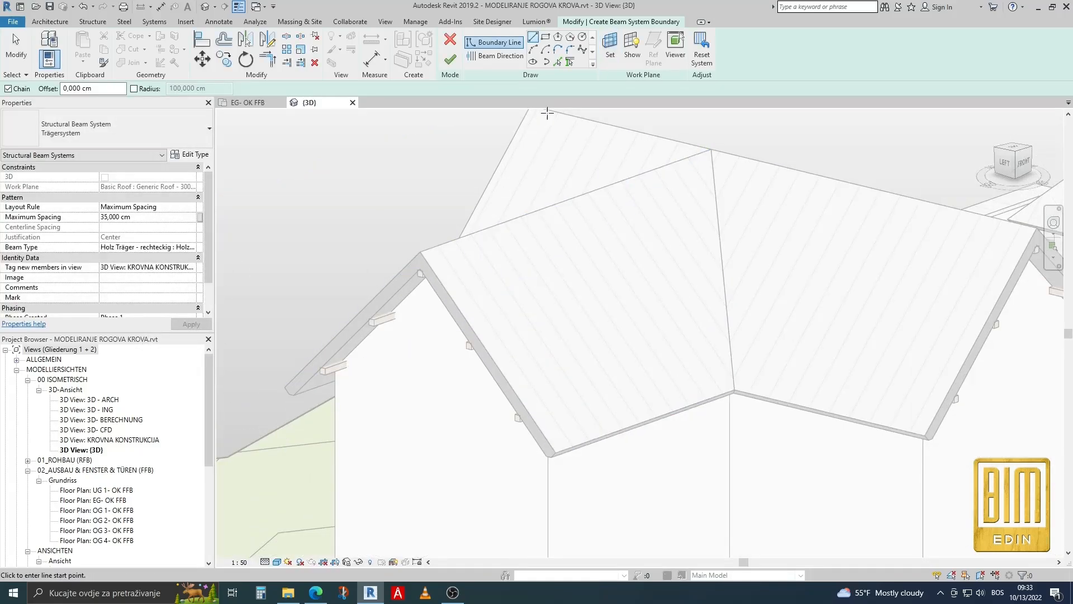
pyautogui.click(558, 62)
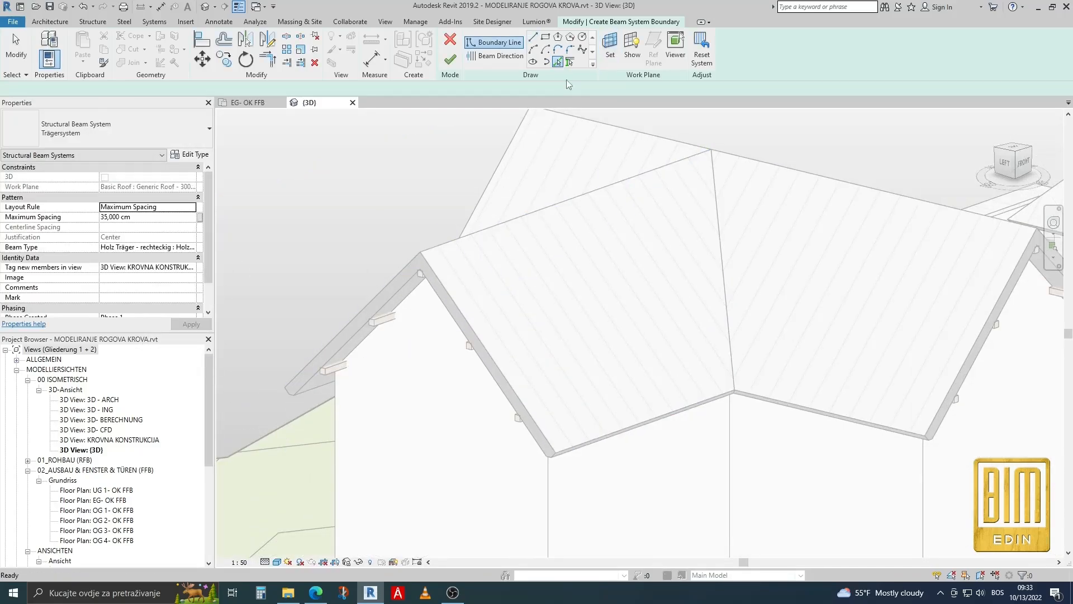
pyautogui.click(717, 190)
pyautogui.click(612, 186)
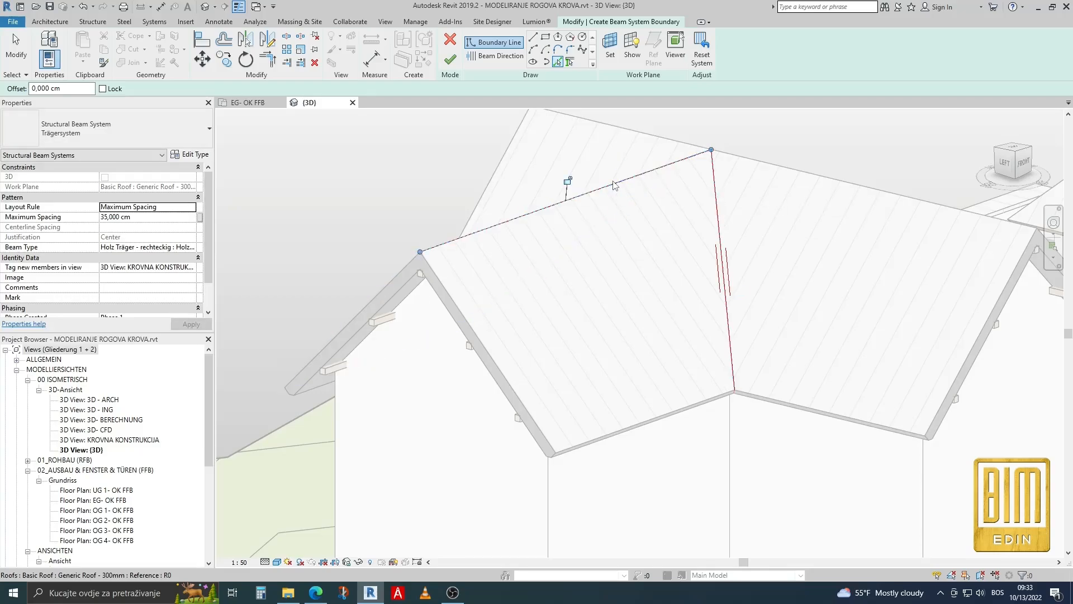
pyautogui.click(492, 362)
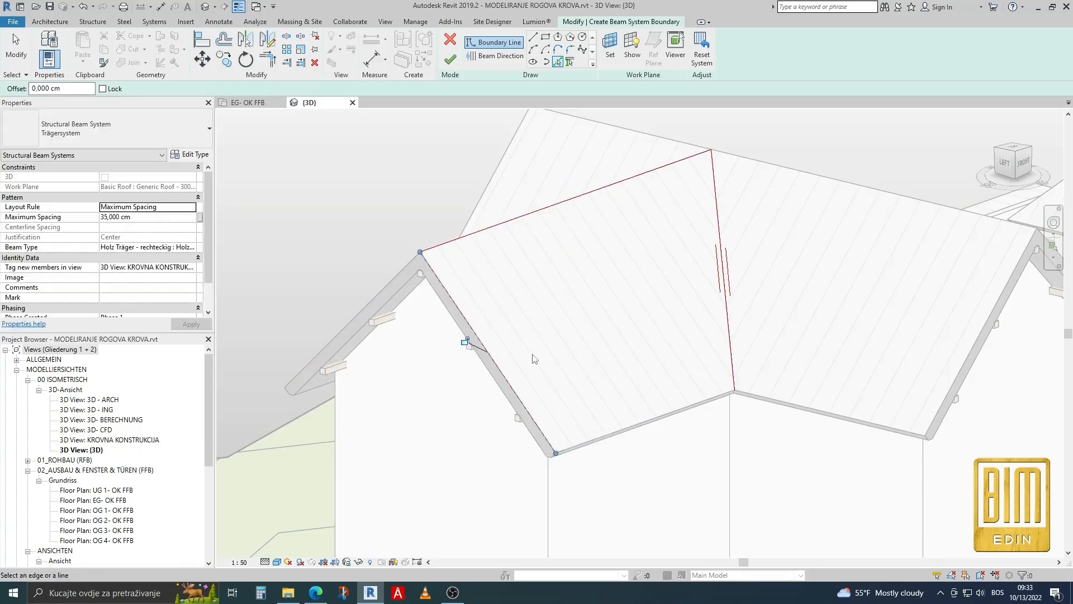
pyautogui.click(627, 437)
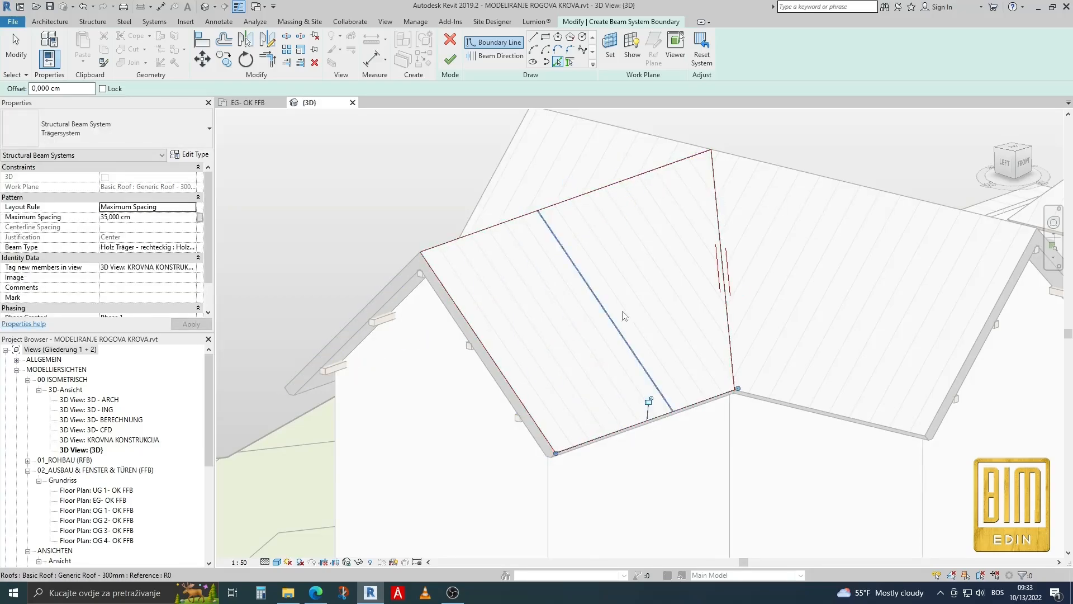
# Set the beam direction parallel to the sloping gable edge and try to finish the beam system sketch.
pyautogui.click(487, 56)
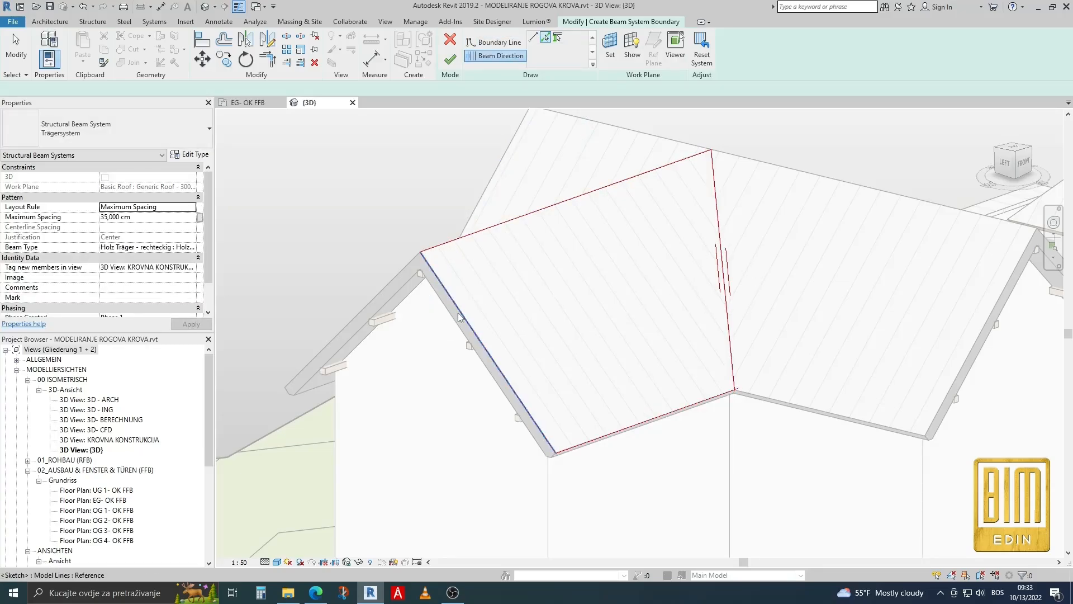
pyautogui.click(475, 336)
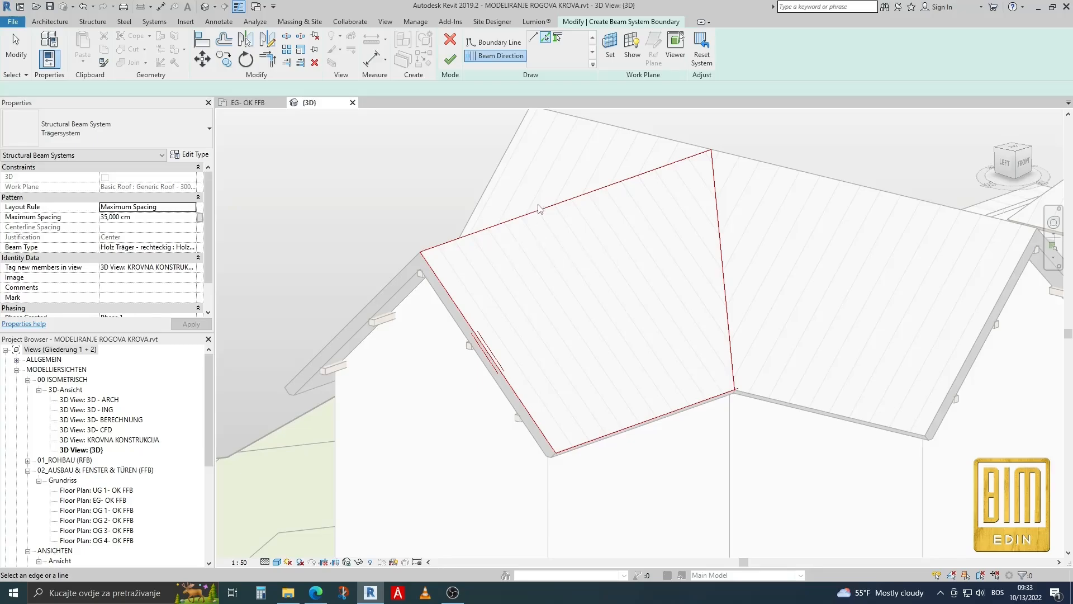
pyautogui.click(451, 59)
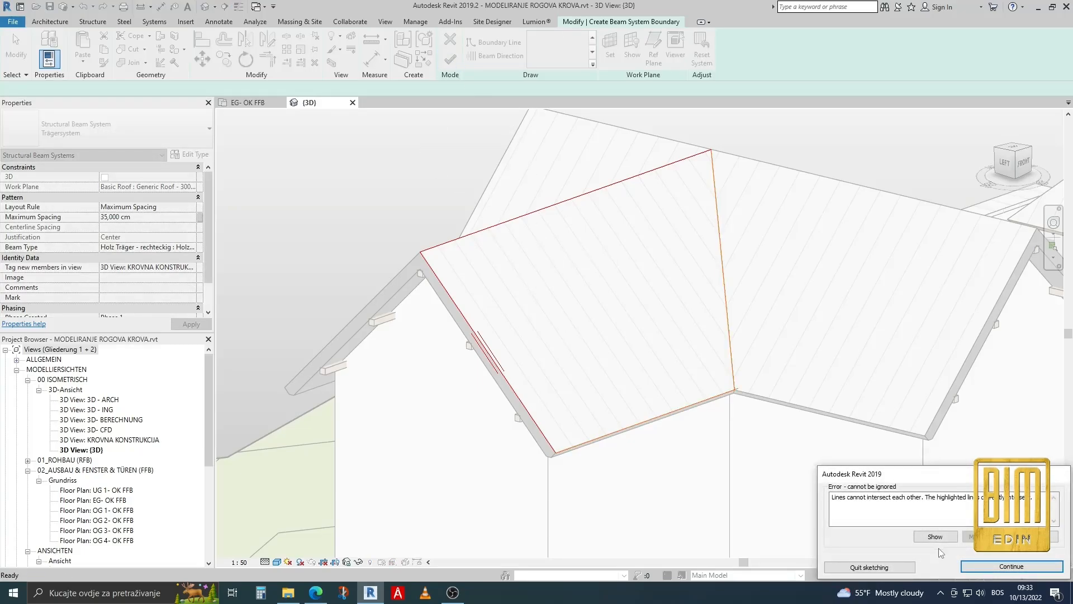
pyautogui.click(1012, 567)
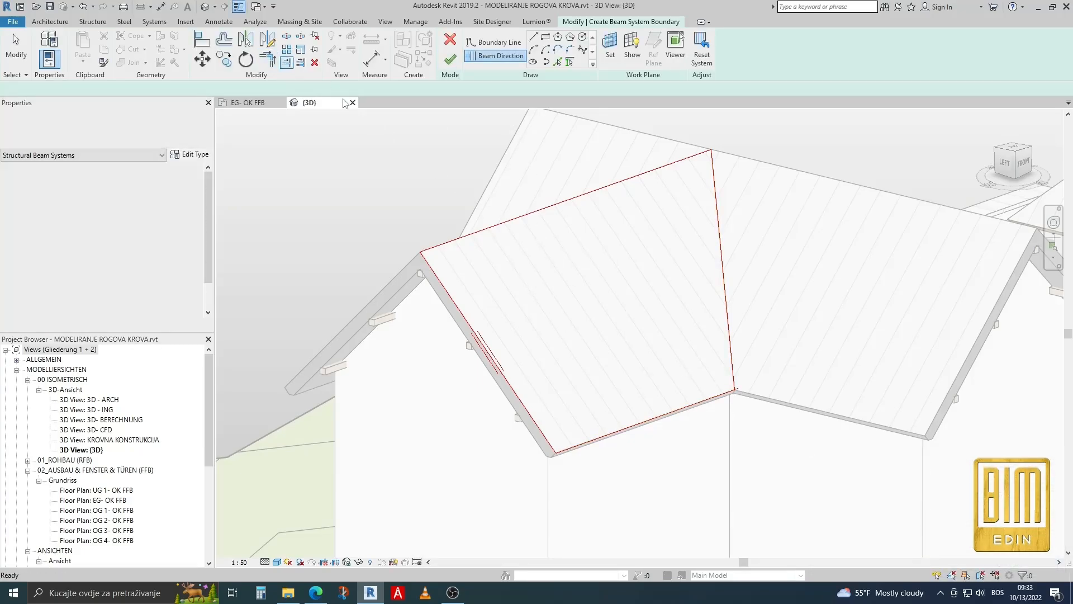
# Trim the intersecting boundary lines at the corner where valley and eave meet, and finish the beam system sketch.
pyautogui.press('t')
pyautogui.press('r')
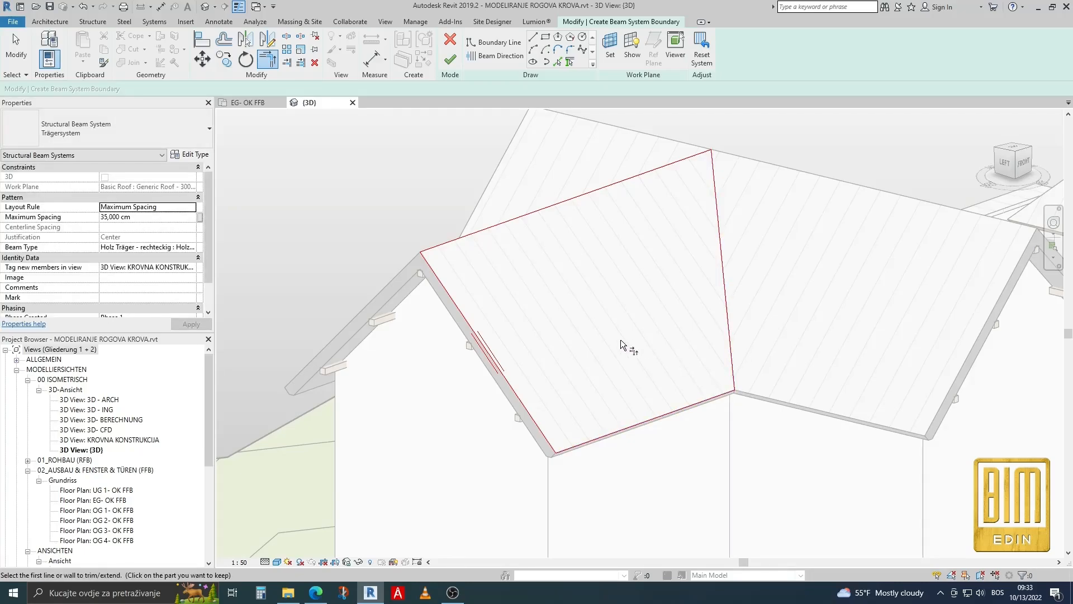
pyautogui.click(451, 60)
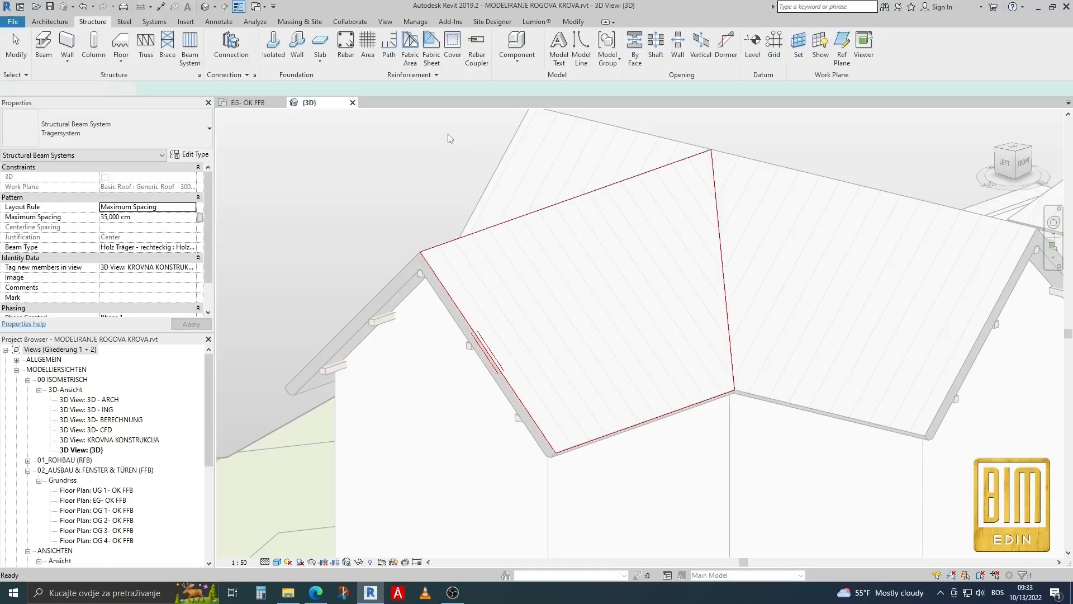
# Set the beam system's maximum spacing to 70 cm and its beam type to Holz Träger - rechteckig : Holz 120 x 160.
pyautogui.scroll(4, 435, 289)
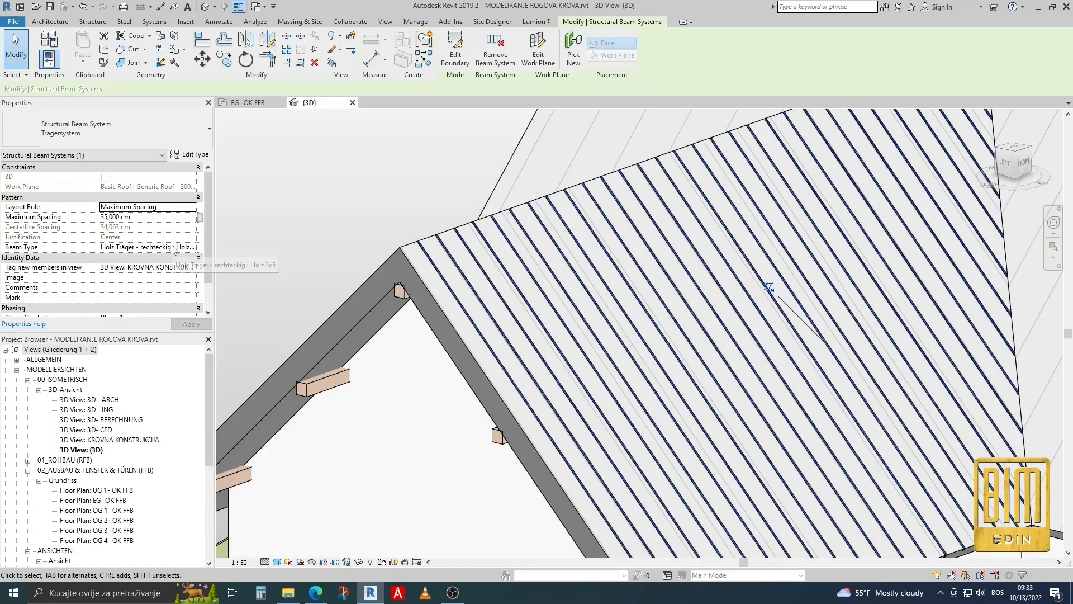
pyautogui.click(159, 219)
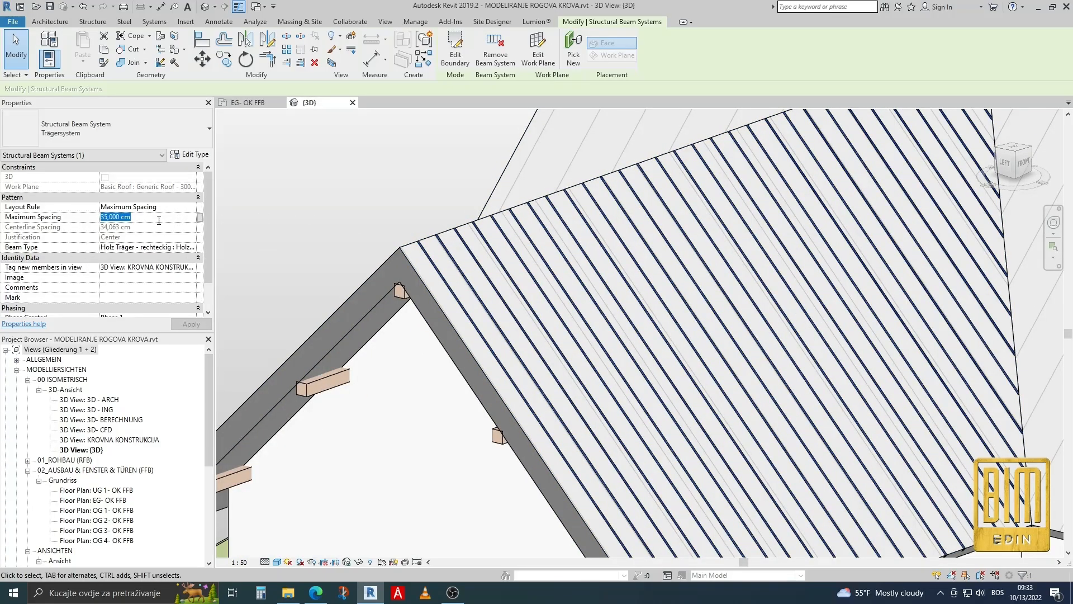
pyautogui.write('70')
pyautogui.click(193, 248)
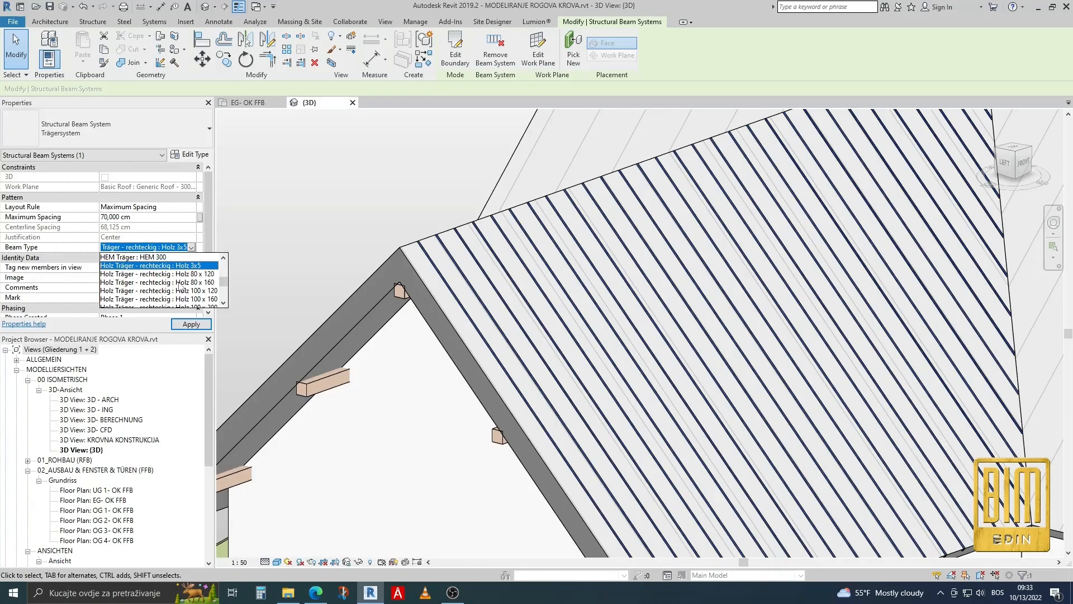
pyautogui.scroll(-1, 180, 288)
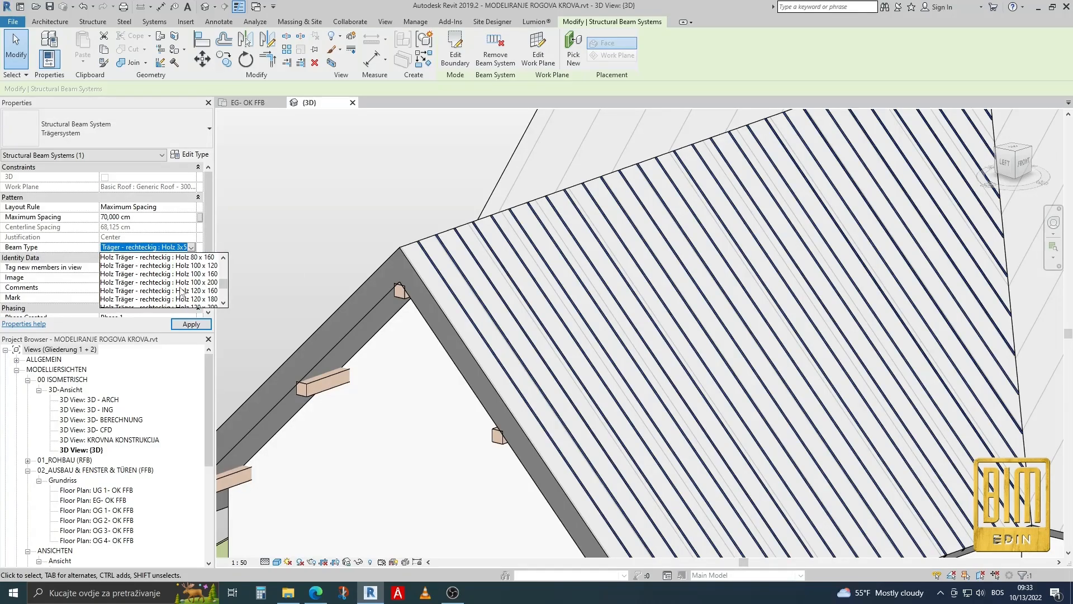
pyautogui.click(180, 293)
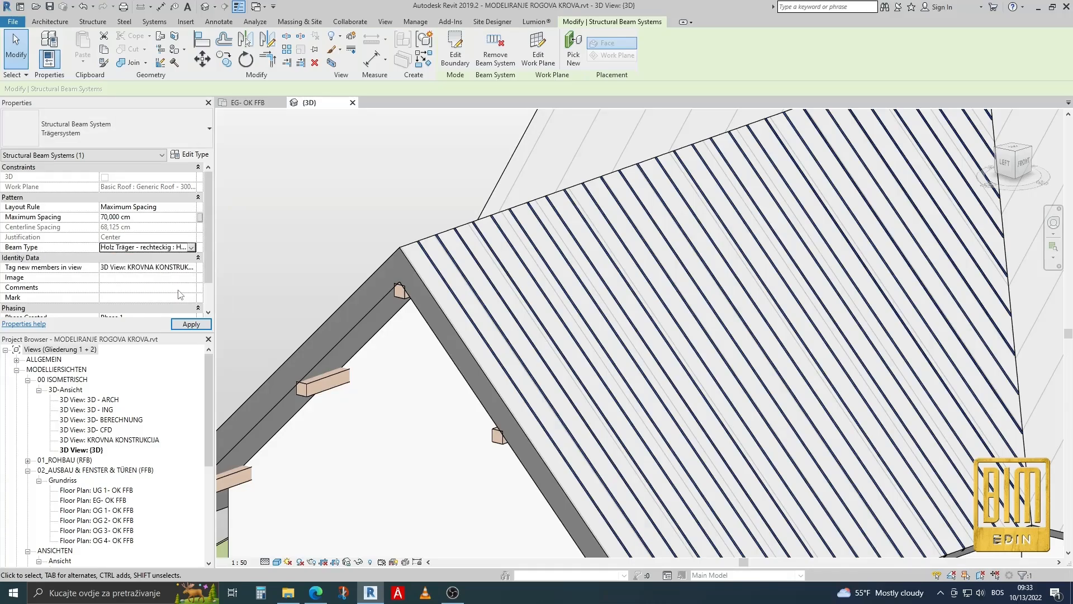
pyautogui.click(191, 325)
# Edit the beam system boundary and shift its valley line outward, parallel to the roof valley, over the adjoining slope.
pyautogui.scroll(-2, 514, 262)
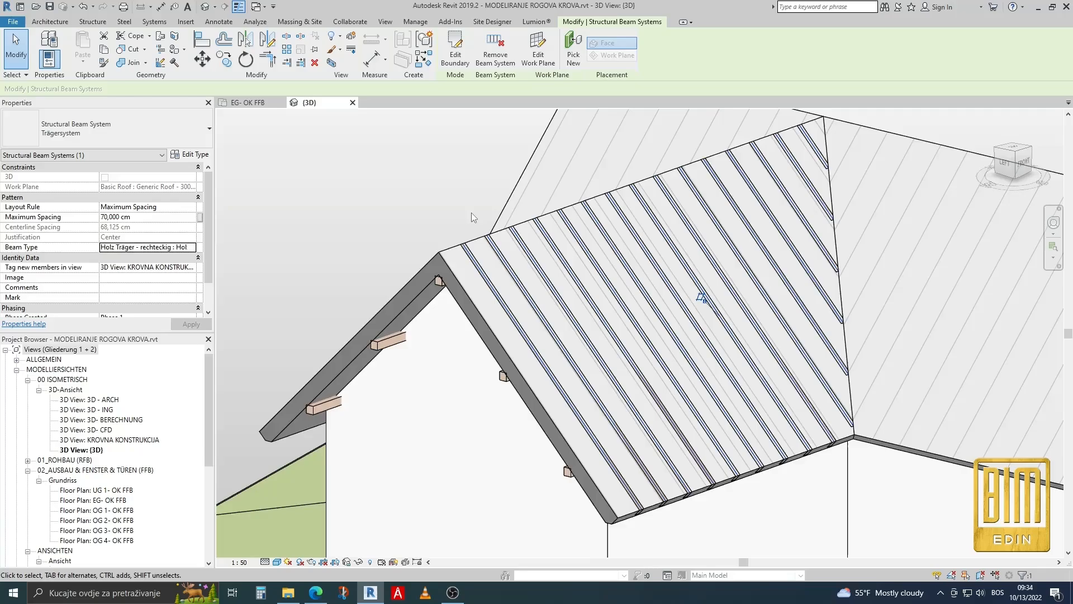
pyautogui.keyDown('shift'); pyautogui.moveTo(471, 213); pyautogui.dragTo(486, 244, button='middle'); pyautogui.keyUp('shift')
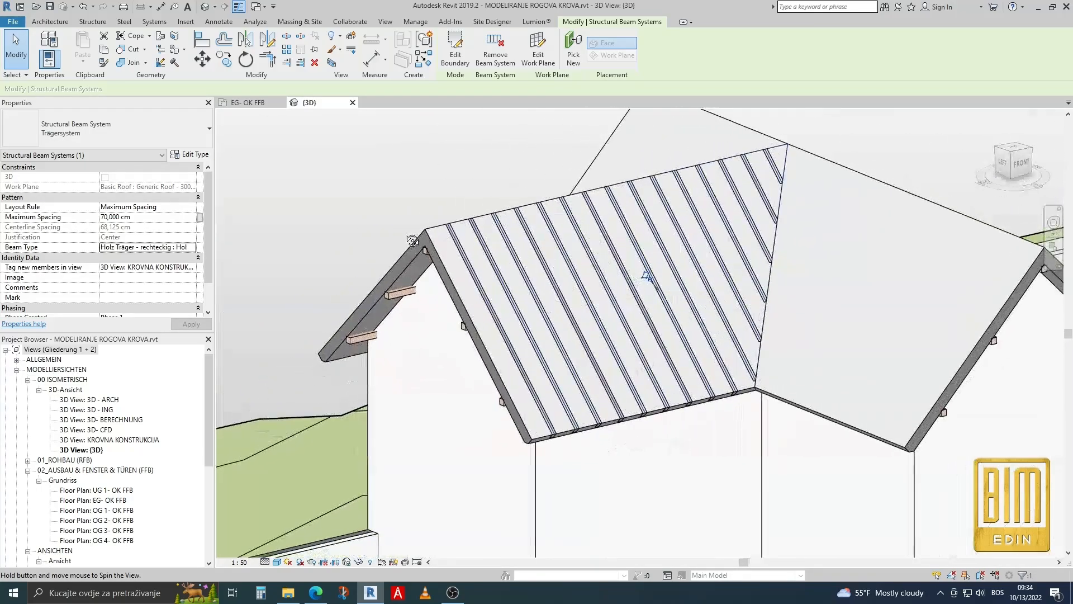
pyautogui.scroll(5, 774, 228)
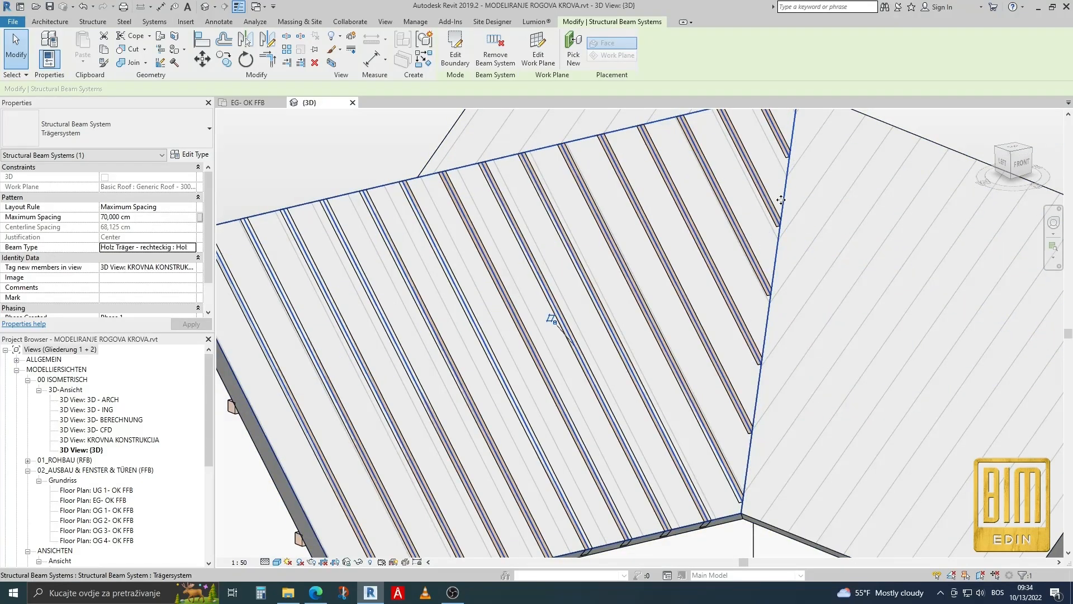
pyautogui.doubleClick(773, 193)
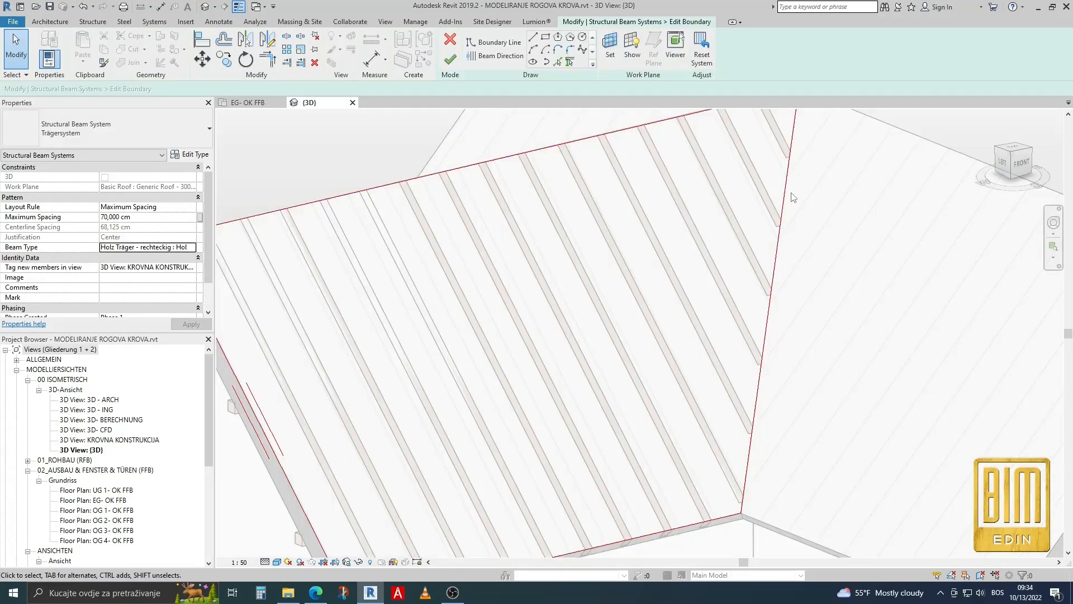
pyautogui.click(782, 207)
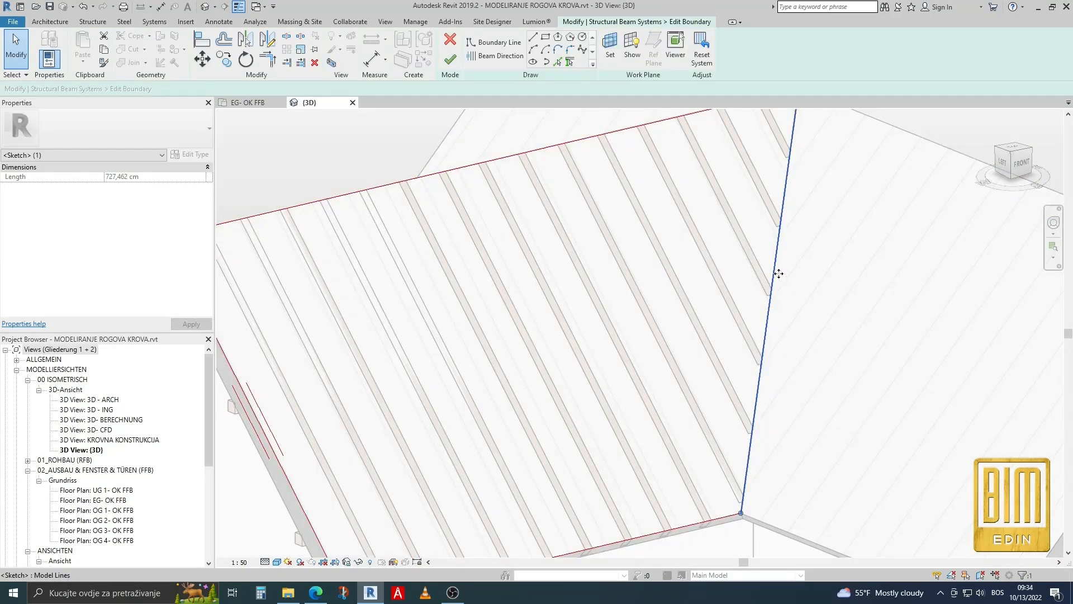
pyautogui.moveTo(786, 274); pyautogui.dragTo(790, 268)
pyautogui.scroll(-3, 663, 339)
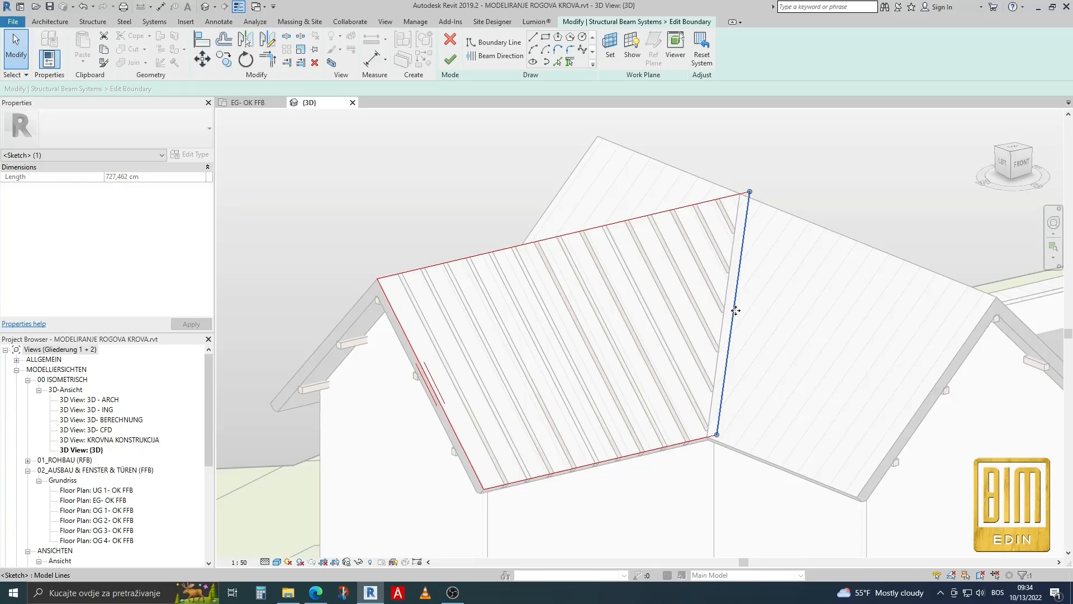
pyautogui.moveTo(742, 312); pyautogui.dragTo(742, 312)
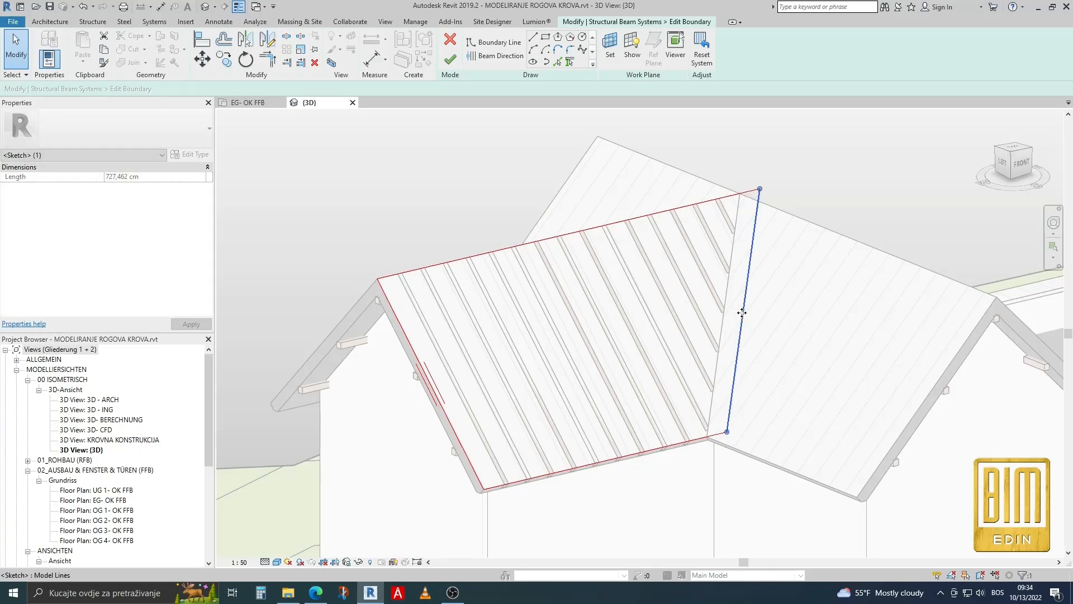
pyautogui.scroll(4, 737, 203)
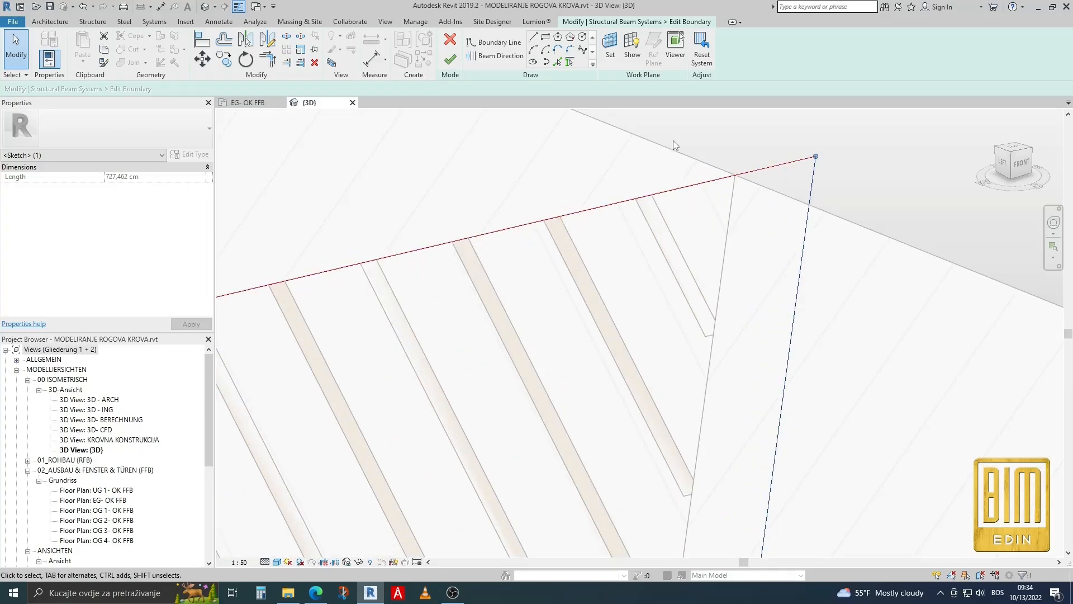
# Draw a boundary line about 85 cm long from the ridge end of the valley to the shifted line, trim the corners and finish the boundary.
pyautogui.click(532, 37)
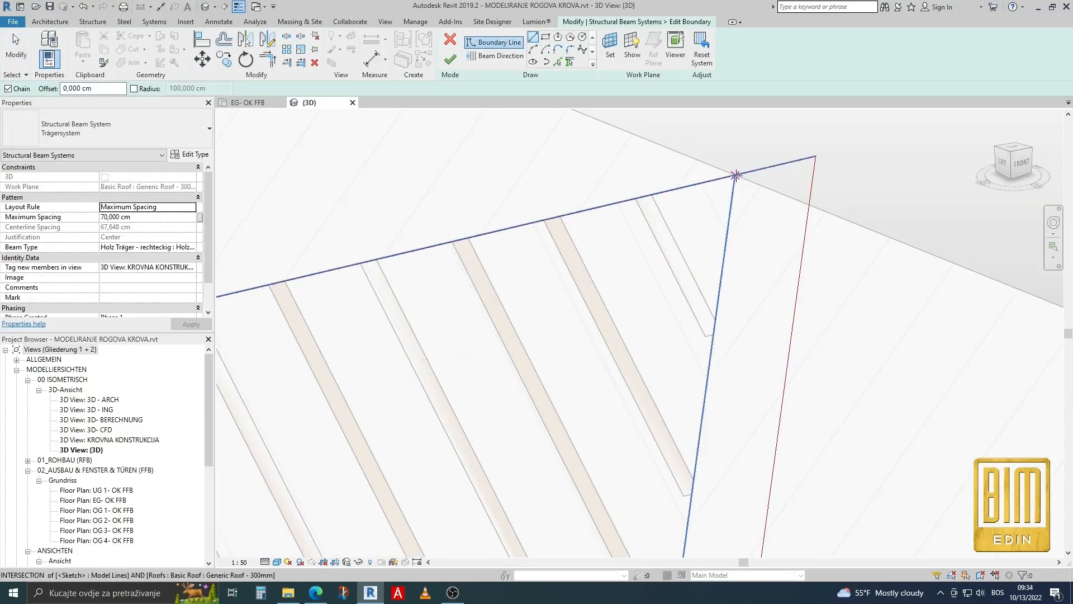
pyautogui.click(736, 175)
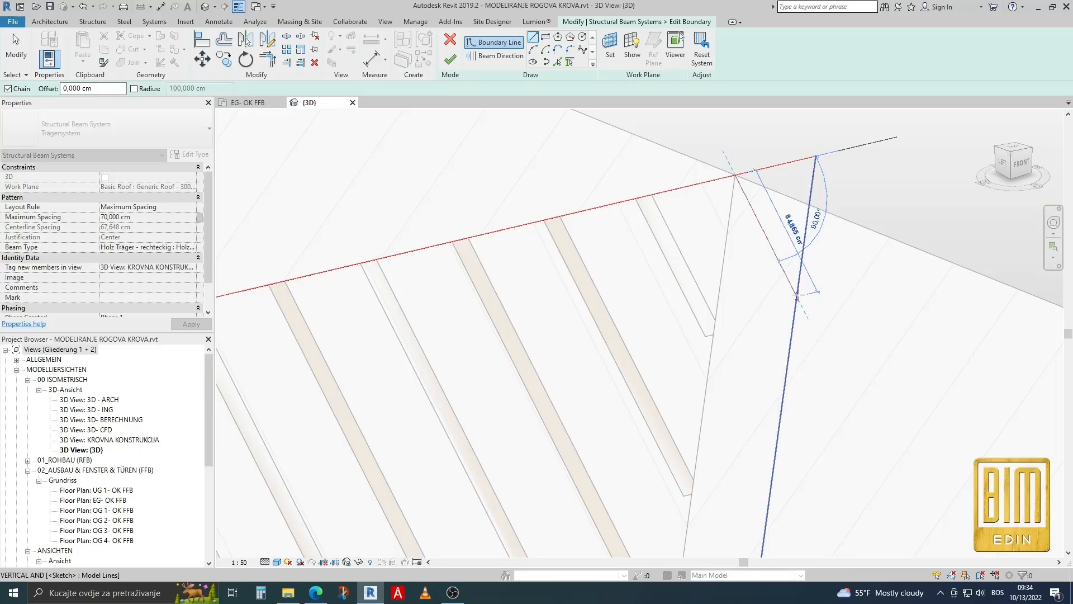
pyautogui.press('Escape')
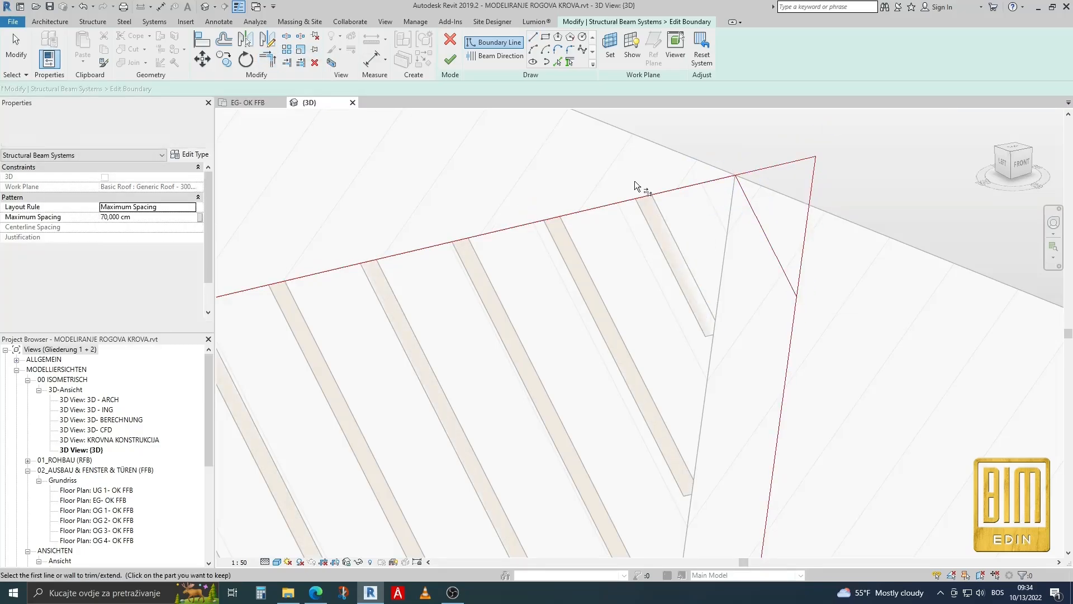
pyautogui.press('Escape')
pyautogui.click(792, 287)
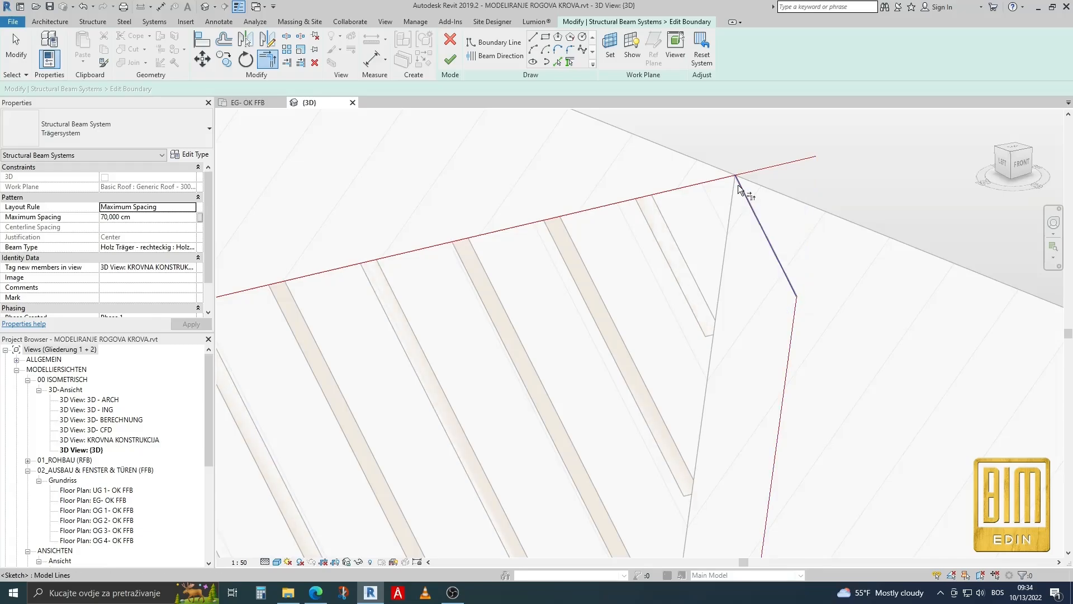
pyautogui.click(739, 183)
pyautogui.click(721, 178)
pyautogui.click(450, 59)
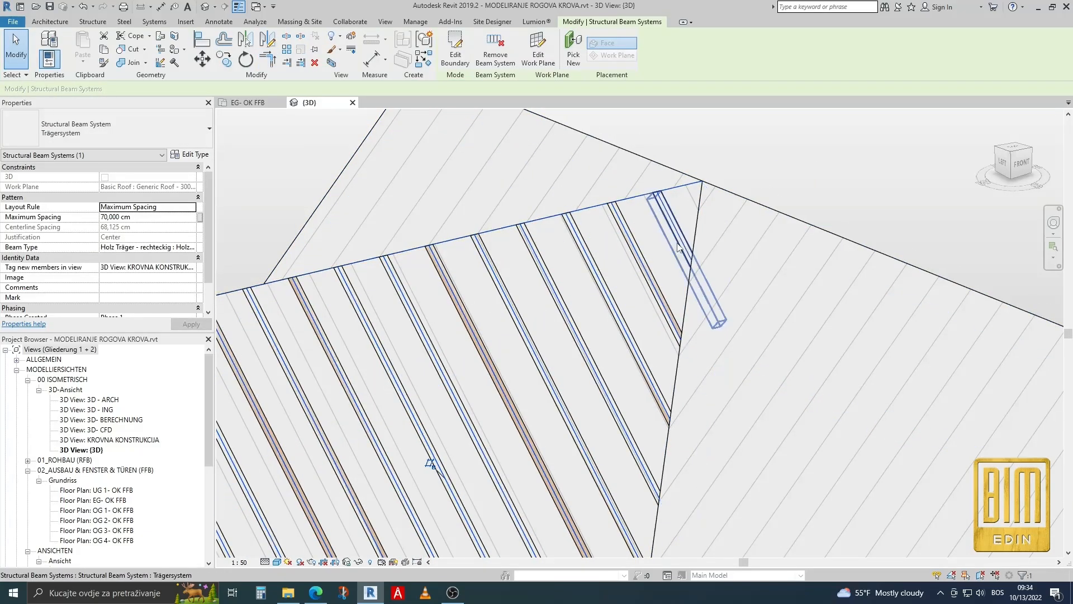
# Open section Schnitt 0 and examine the rafters' position within the roof at the ridge.
pyautogui.scroll(-5, 669, 208)
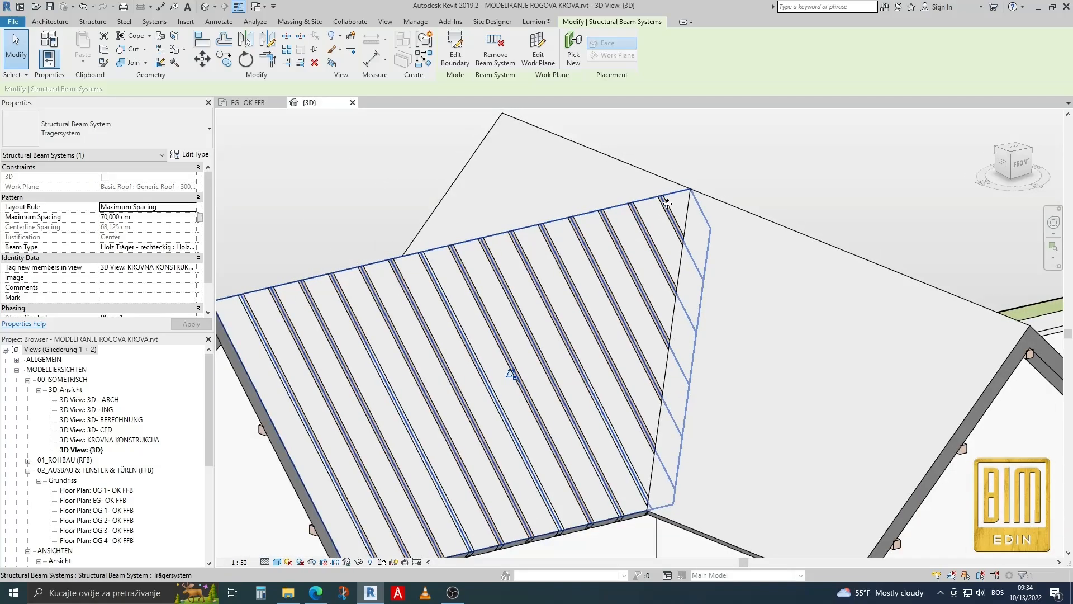
pyautogui.scroll(4, 671, 230)
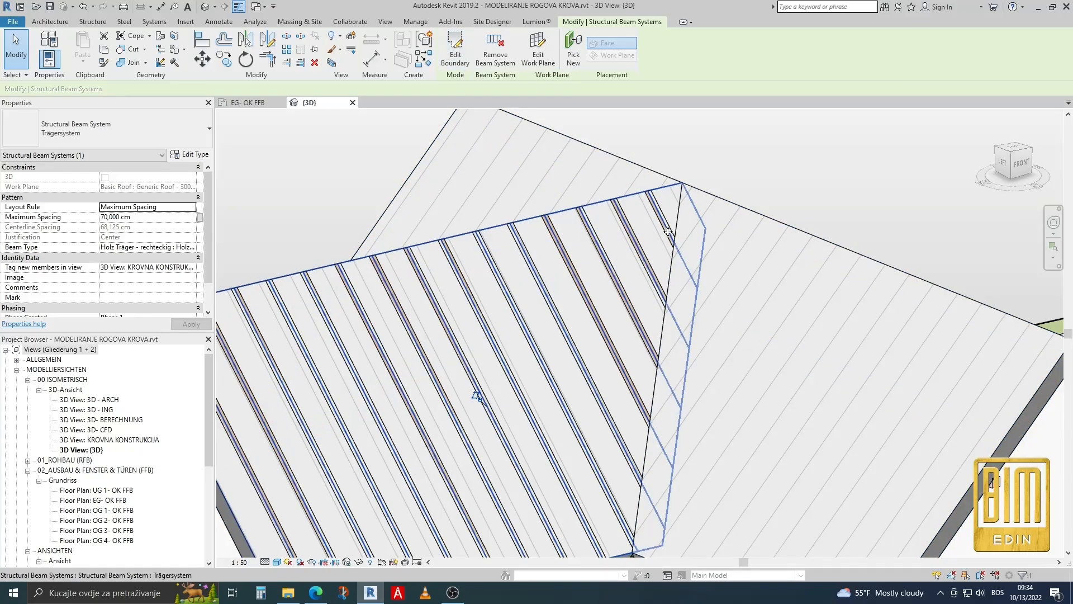
pyautogui.scroll(-3, 668, 232)
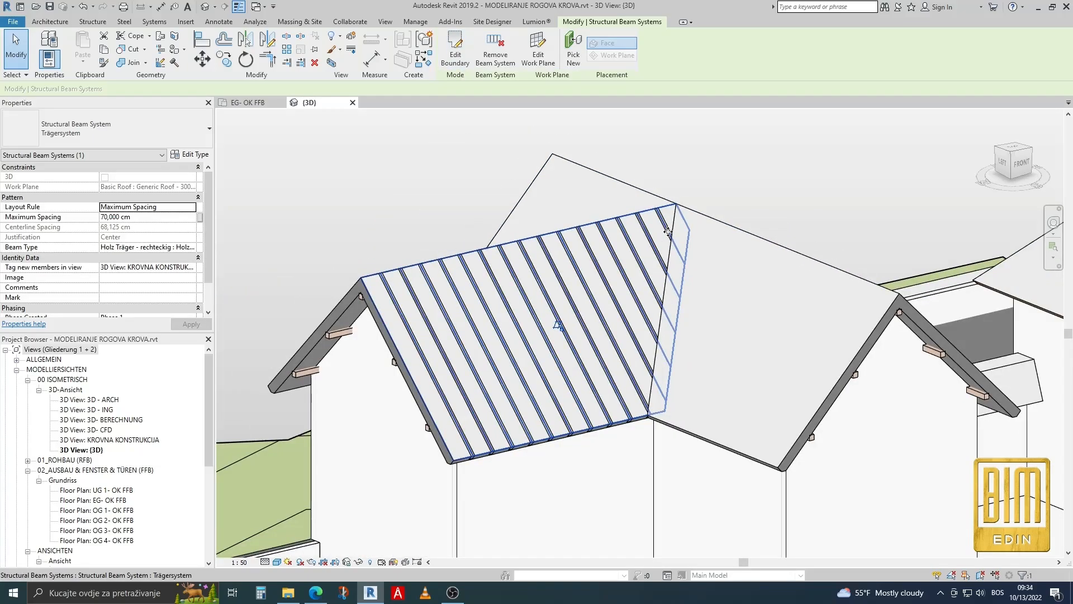
pyautogui.scroll(-4, 91, 524)
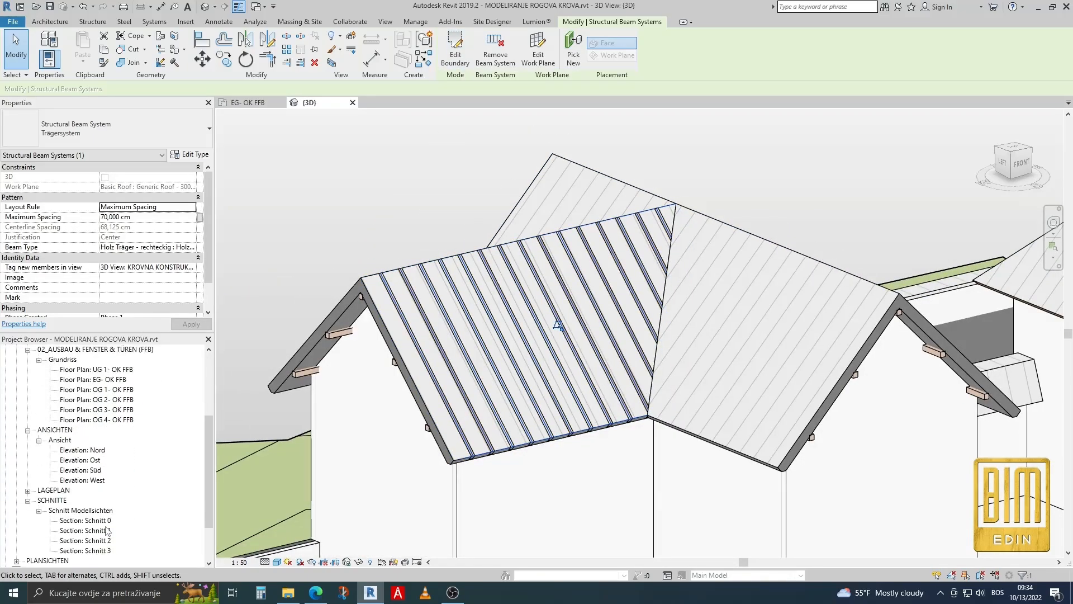
pyautogui.doubleClick(86, 520)
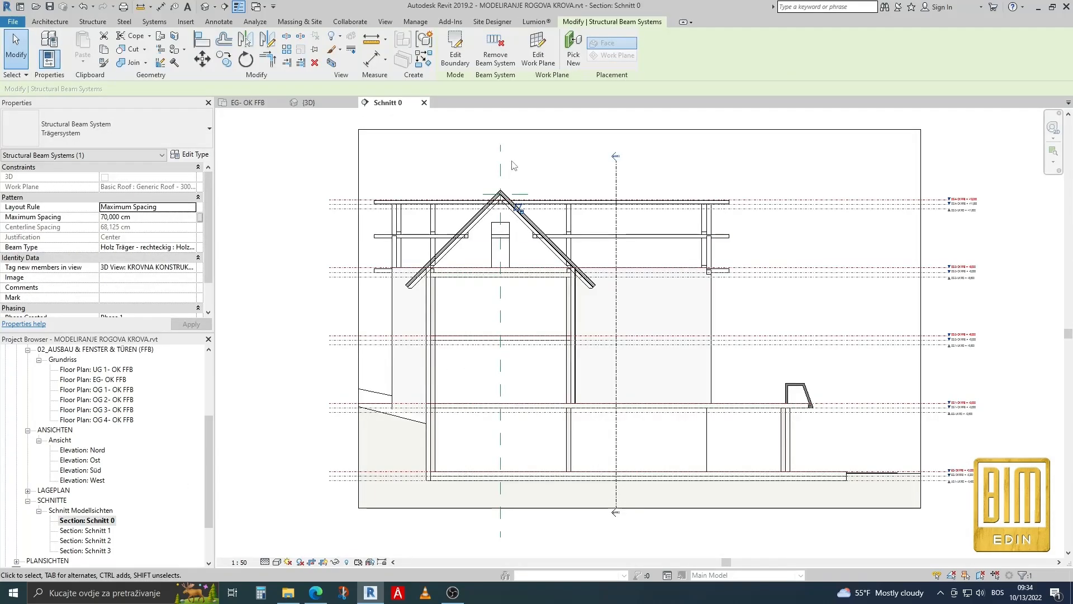
pyautogui.scroll(6, 514, 166)
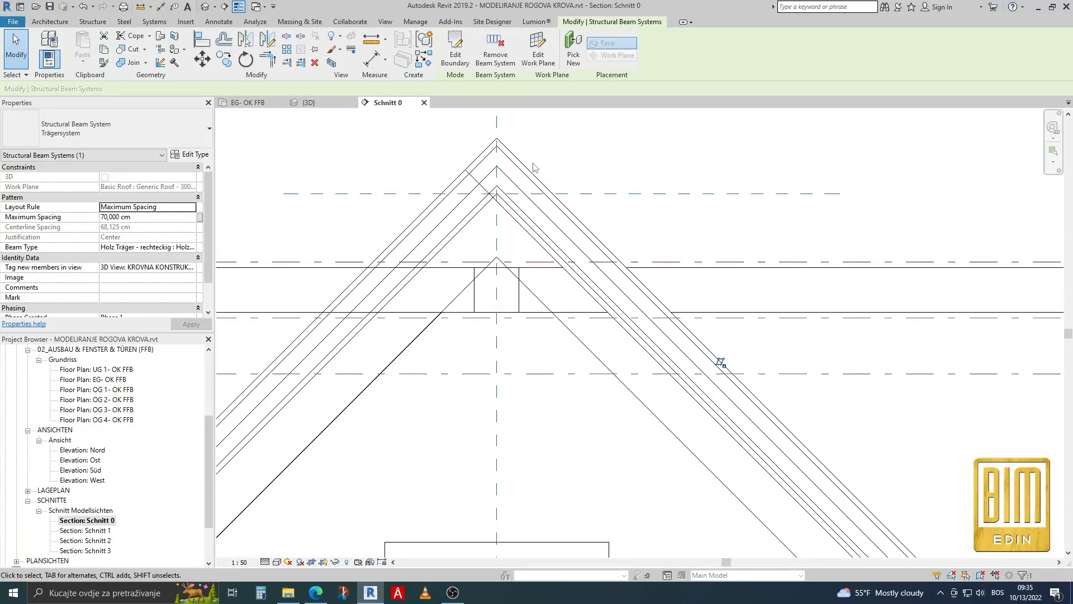
# Move the beam system vertically down about 20 cm from its peak at the ridge to the apex of the roof's underside.
pyautogui.scroll(1, 532, 167)
pyautogui.scroll(1, 520, 162)
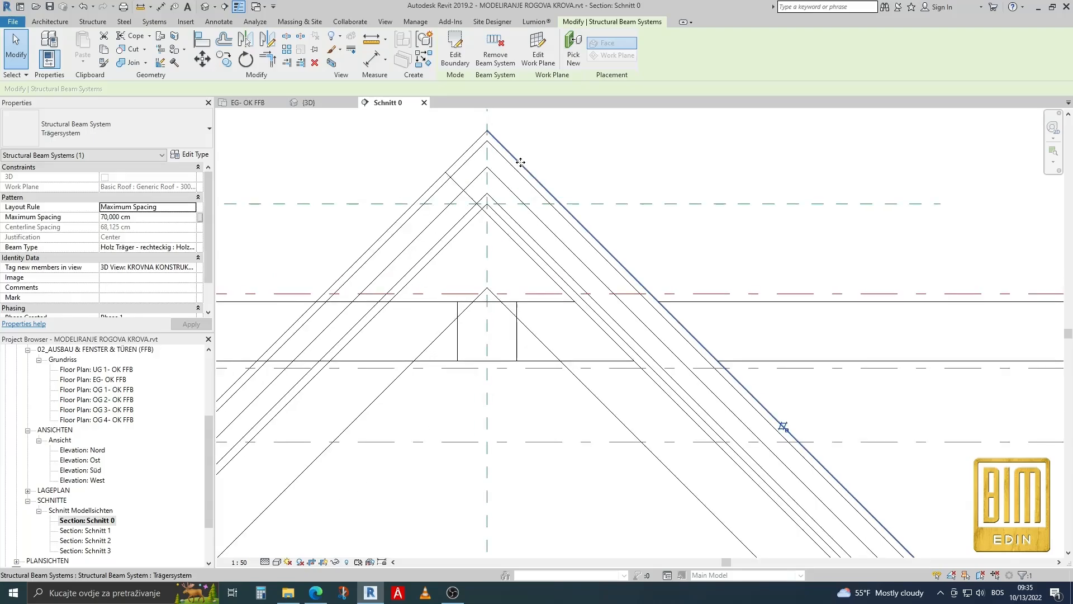
pyautogui.scroll(1, 520, 162)
pyautogui.click(208, 62)
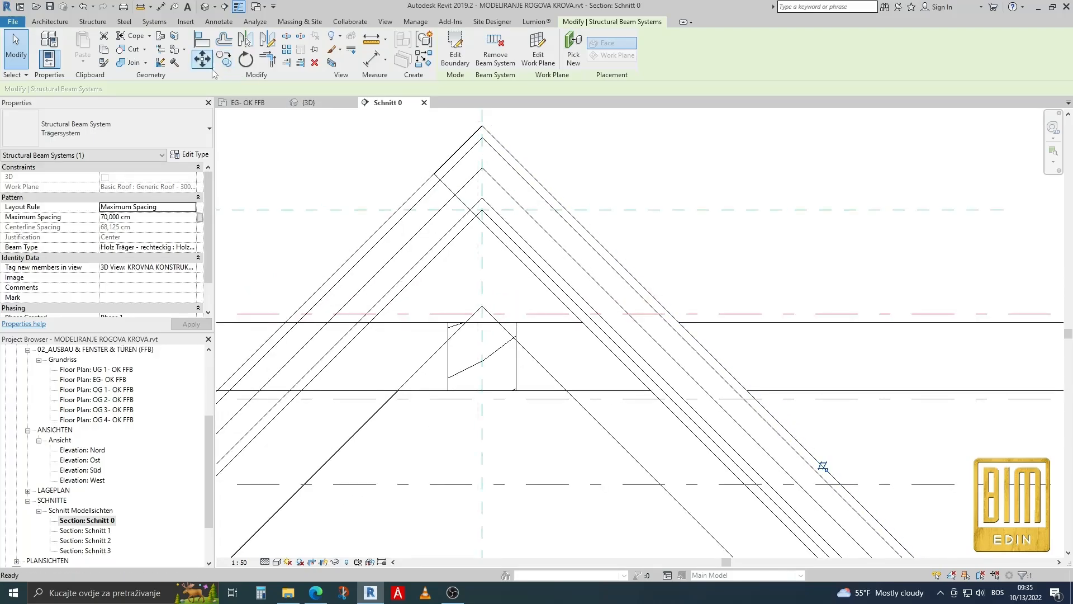
pyautogui.click(174, 88)
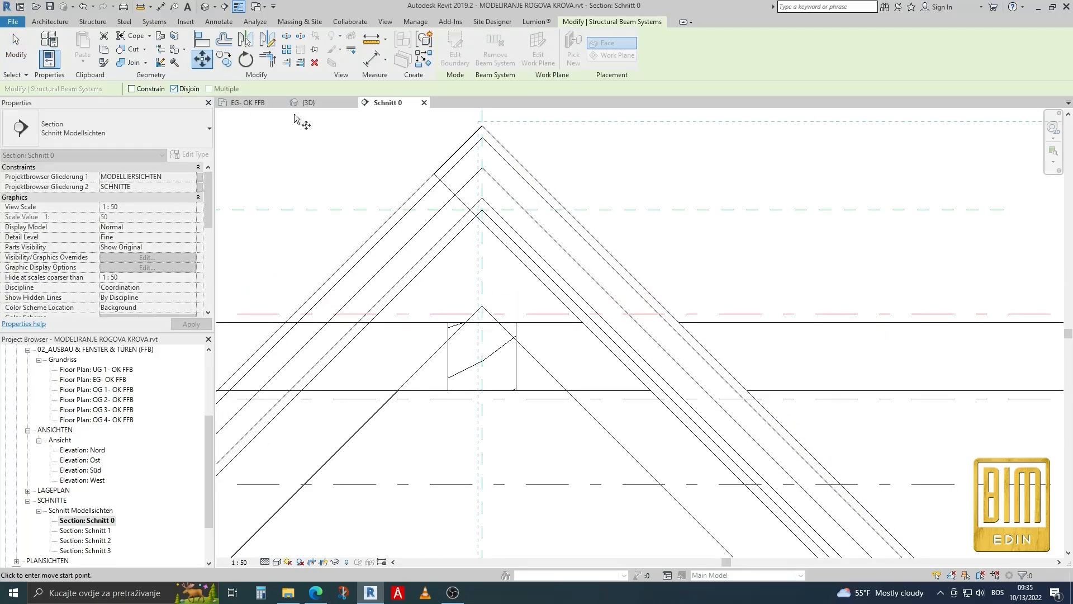
pyautogui.click(483, 126)
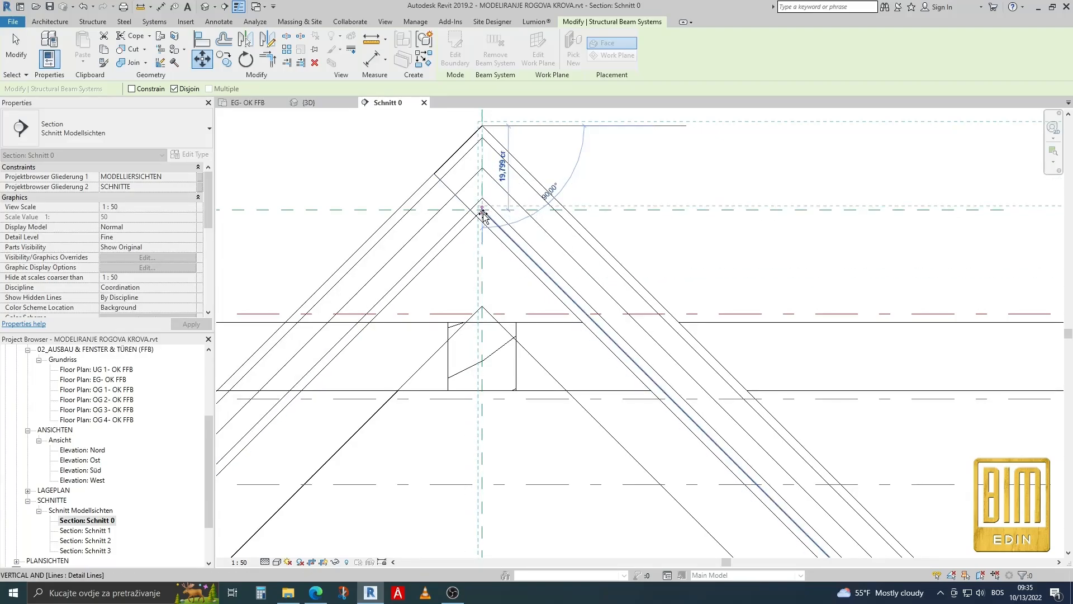
pyautogui.scroll(2, 481, 215)
pyautogui.scroll(3, 483, 213)
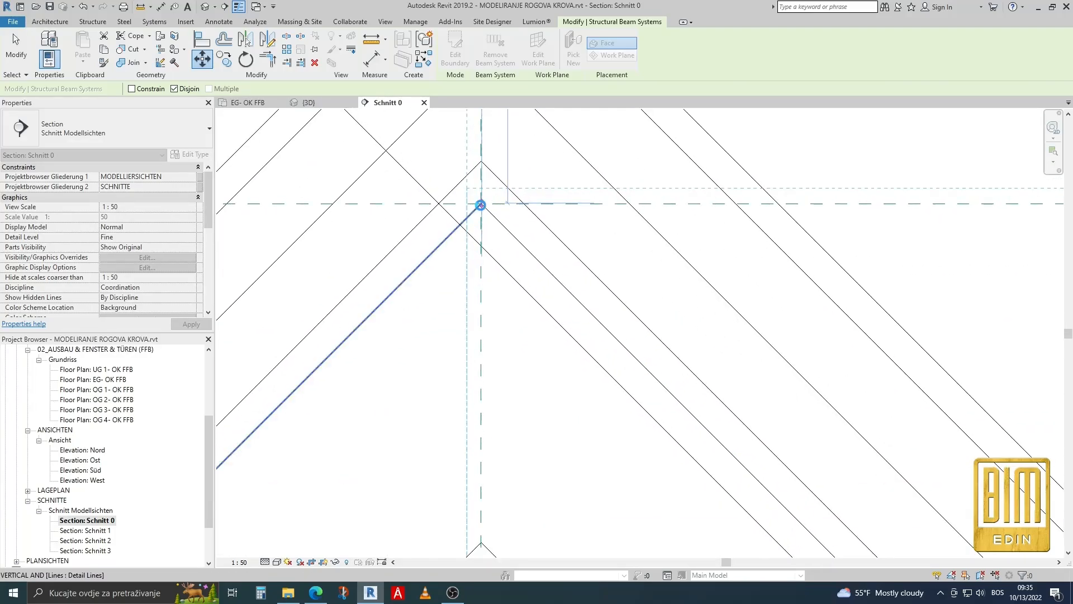
pyautogui.scroll(-2, 481, 205)
pyautogui.click(481, 205)
pyautogui.scroll(-2, 481, 205)
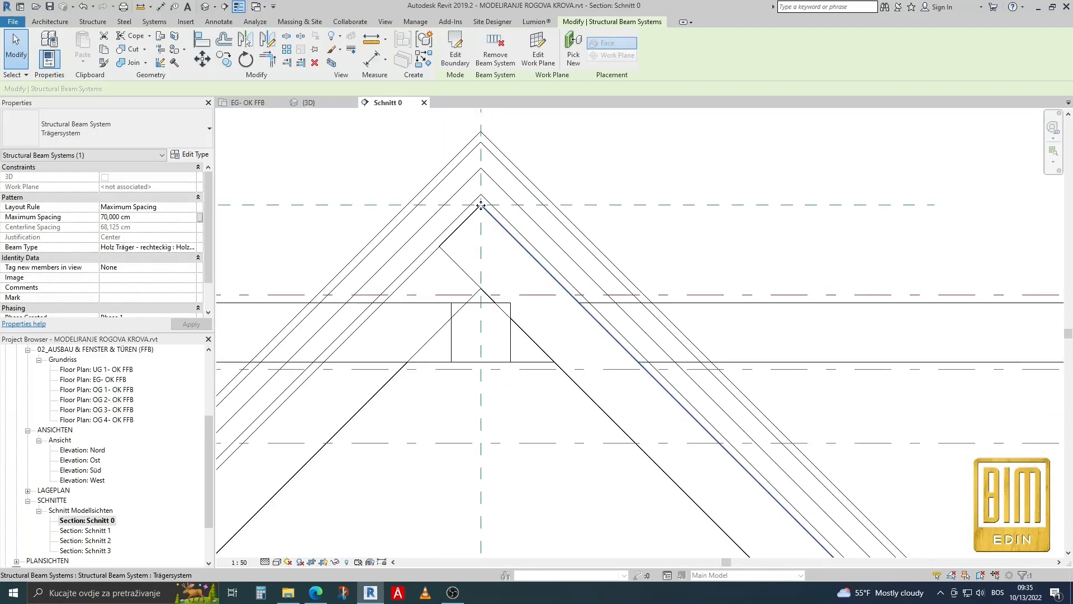
pyautogui.scroll(-1, 481, 205)
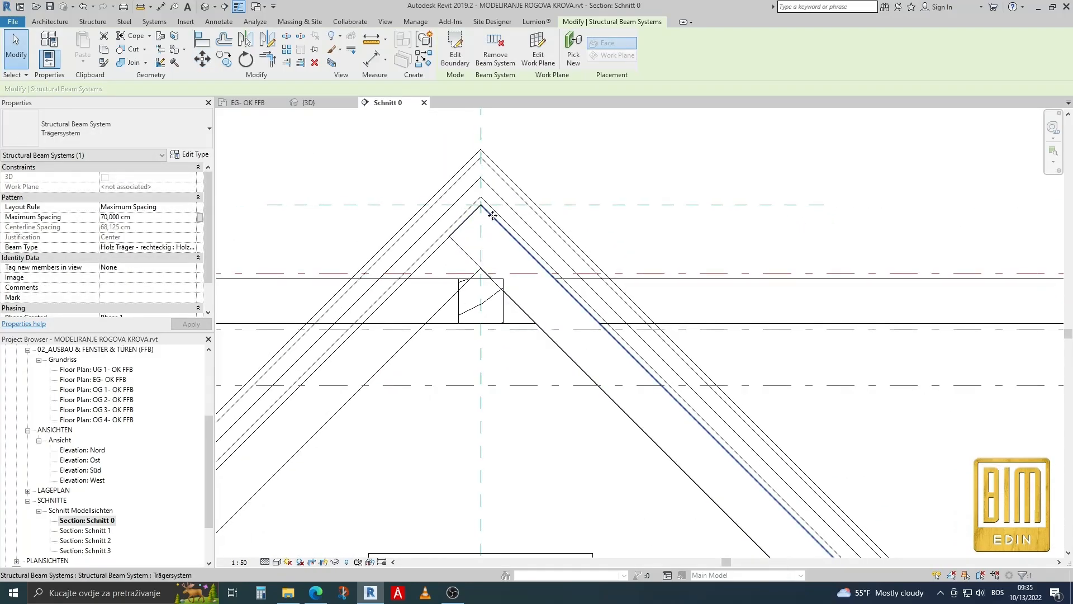
pyautogui.scroll(-3, 487, 220)
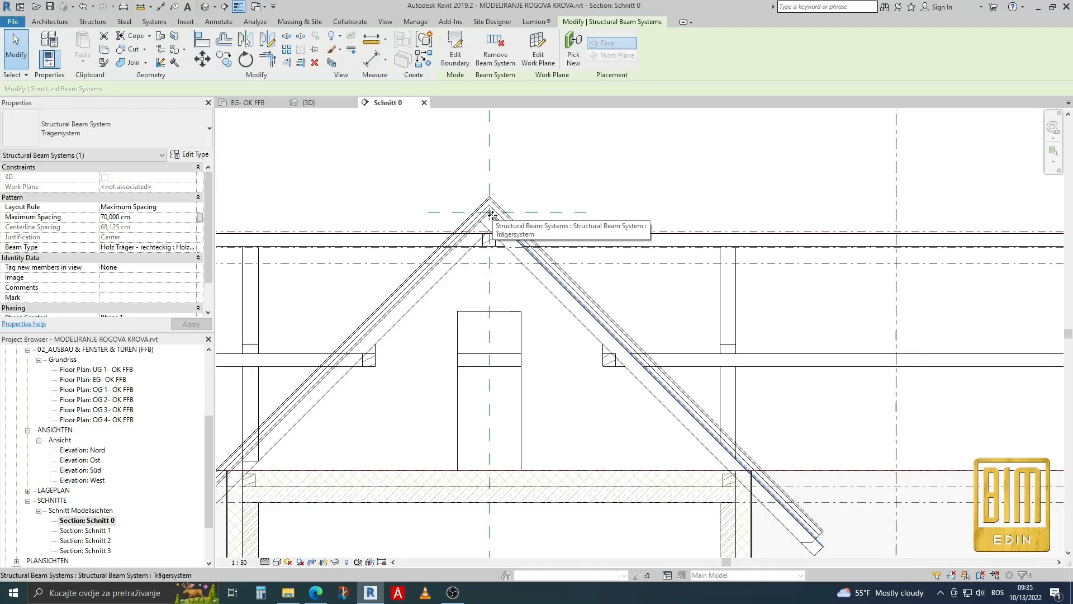
pyautogui.scroll(3, 490, 214)
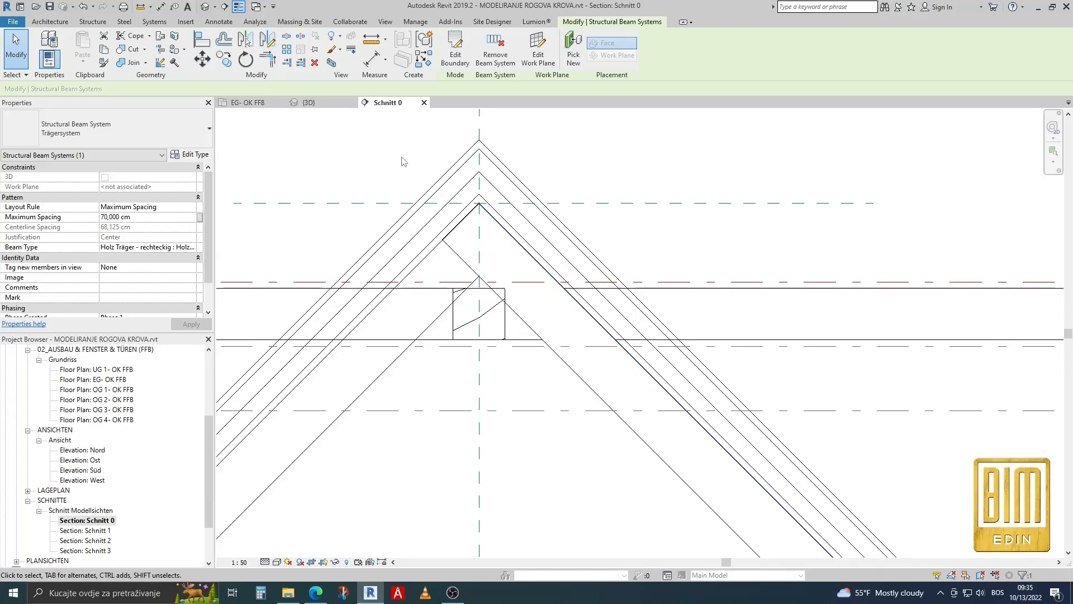
# In the default 3D view, edit the beam system boundary, align its eaves line with the roof's lower edge and finish the boundary.
pyautogui.click(206, 9)
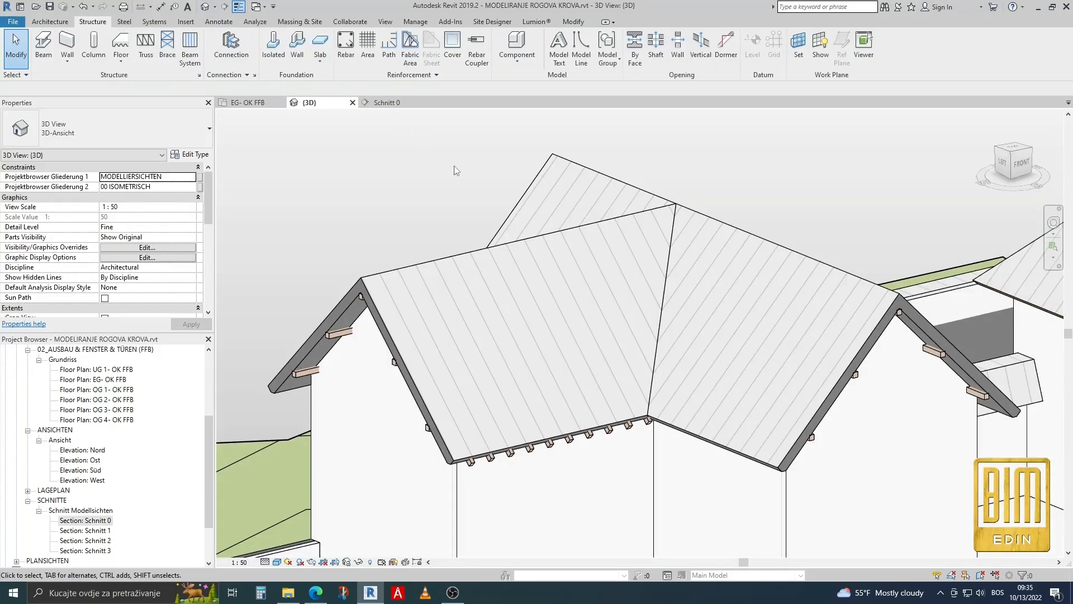
pyautogui.scroll(8, 487, 505)
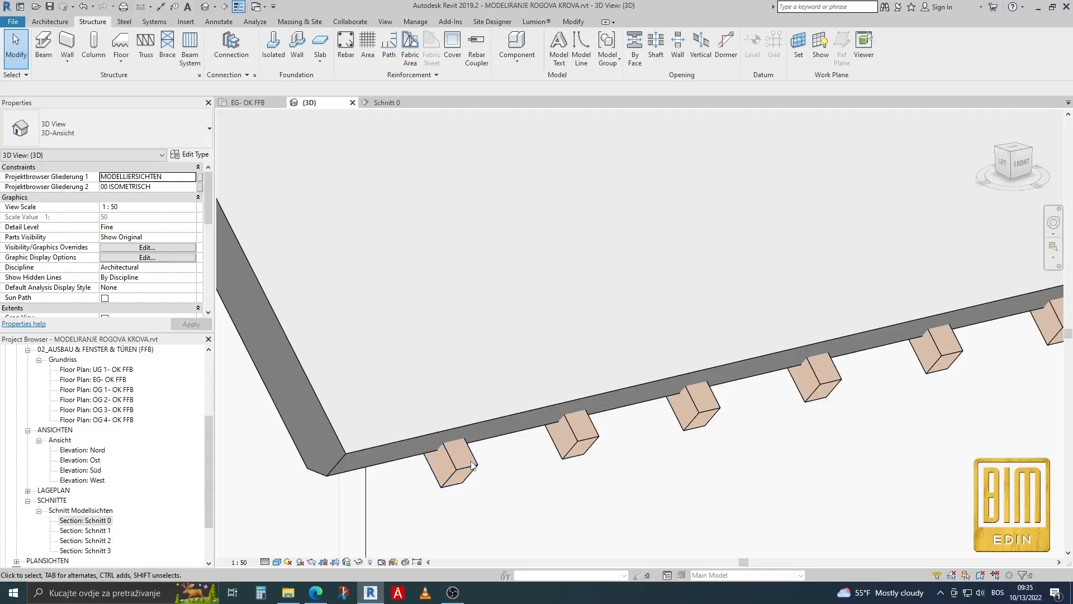
pyautogui.click(490, 466)
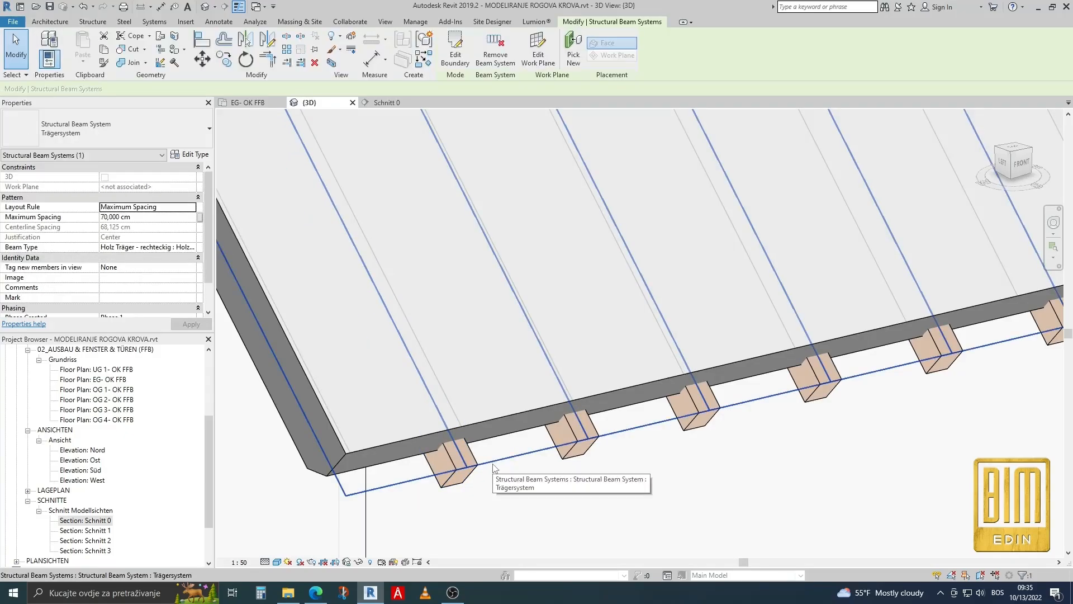
pyautogui.click(456, 59)
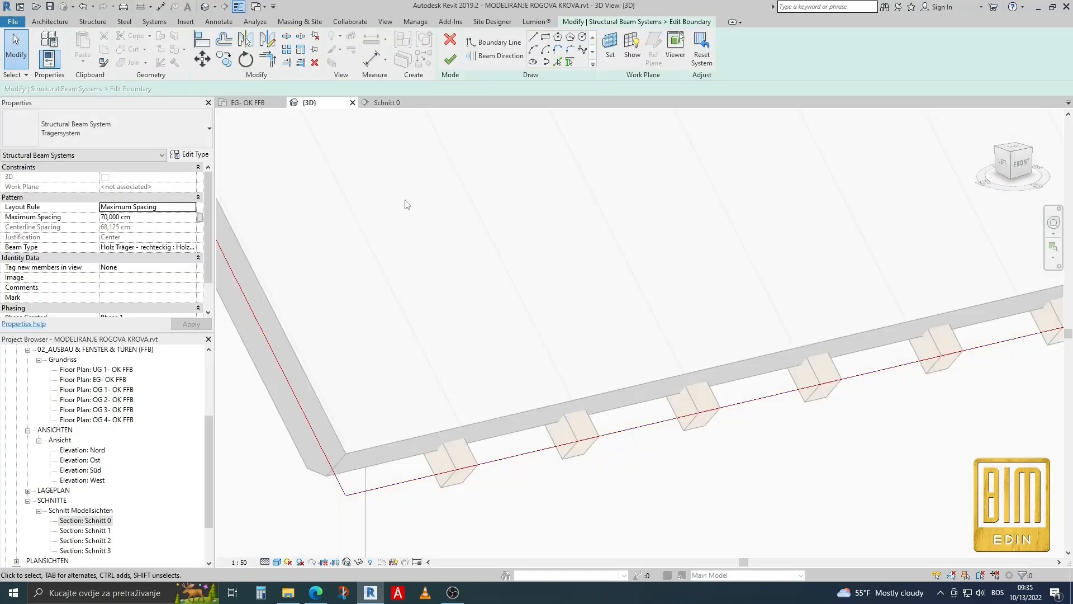
pyautogui.click(202, 39)
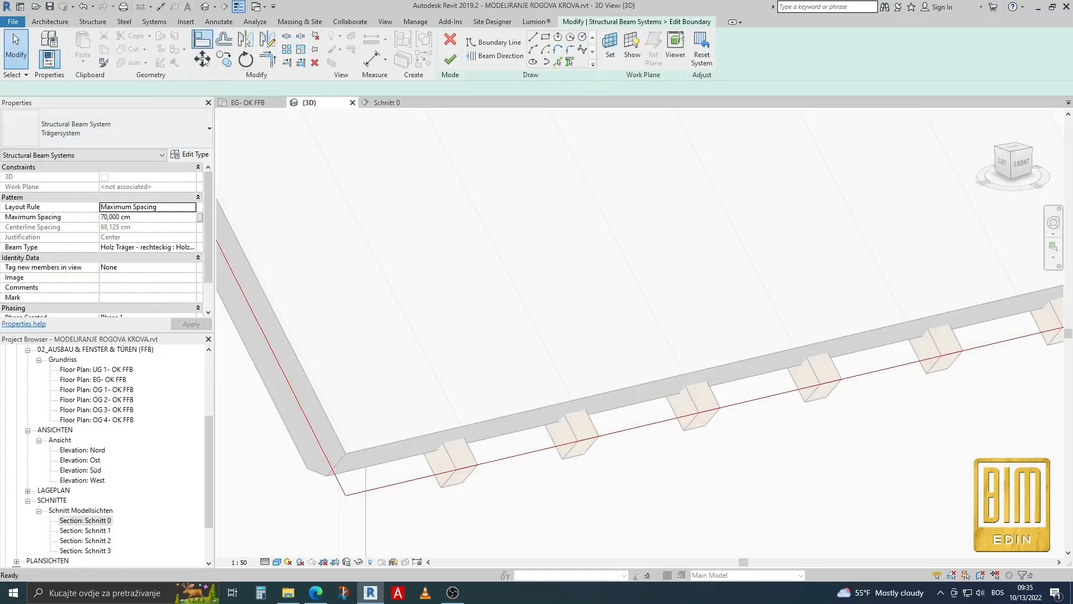
pyautogui.click(386, 463)
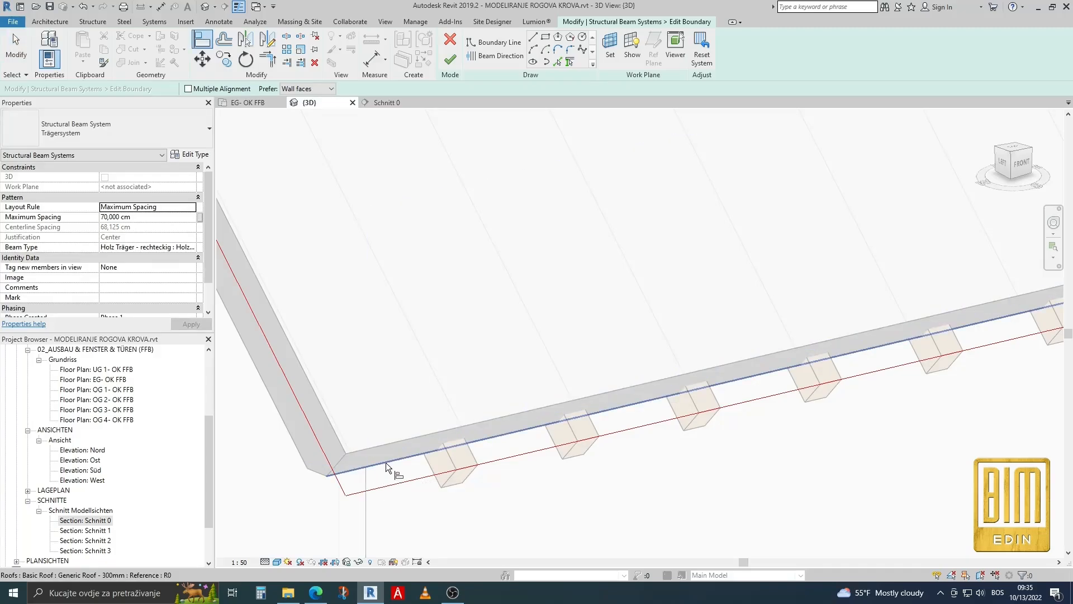
pyautogui.click(408, 480)
pyautogui.scroll(-3, 420, 360)
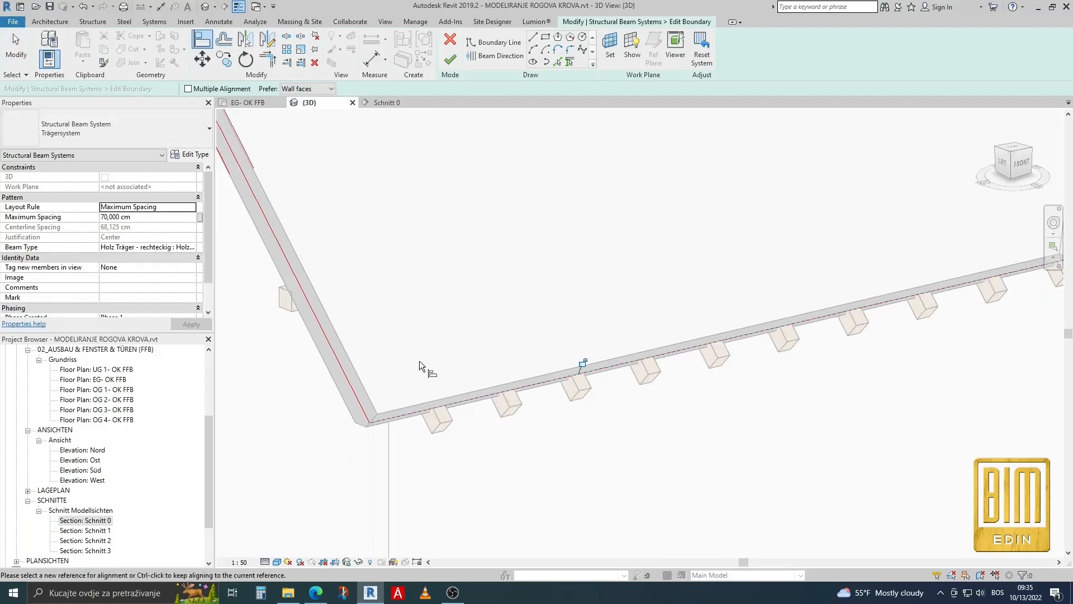
pyautogui.click(449, 59)
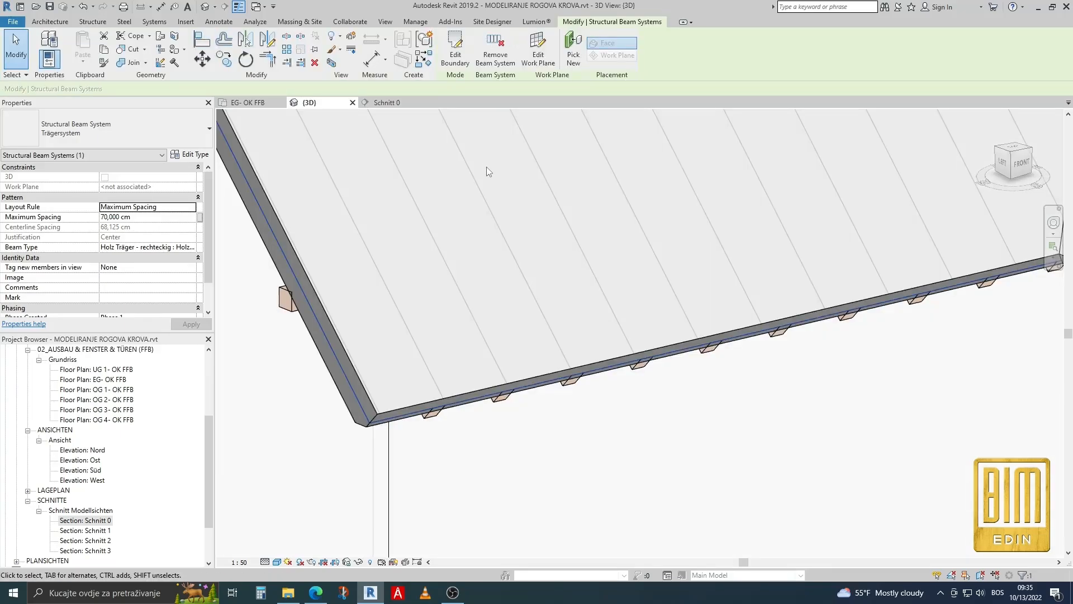
# Examine the rafter ends along the eaves from below the roof edge.
pyautogui.scroll(-3, 481, 204)
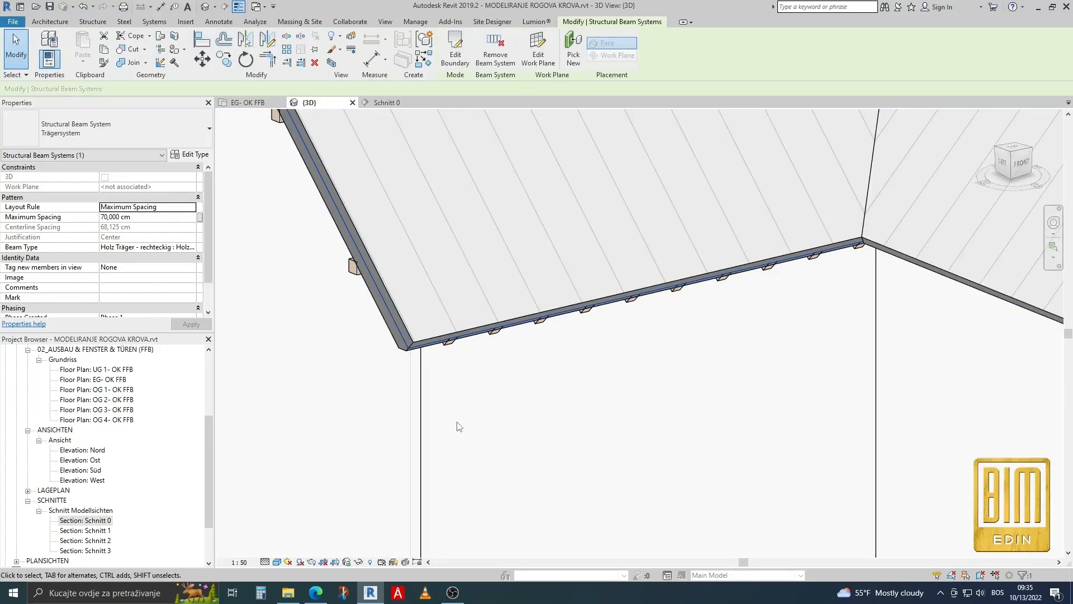
pyautogui.keyDown('shift'); pyautogui.moveTo(457, 424); pyautogui.dragTo(541, 358, button='middle'); pyautogui.keyUp('shift')
pyautogui.scroll(4, 680, 259)
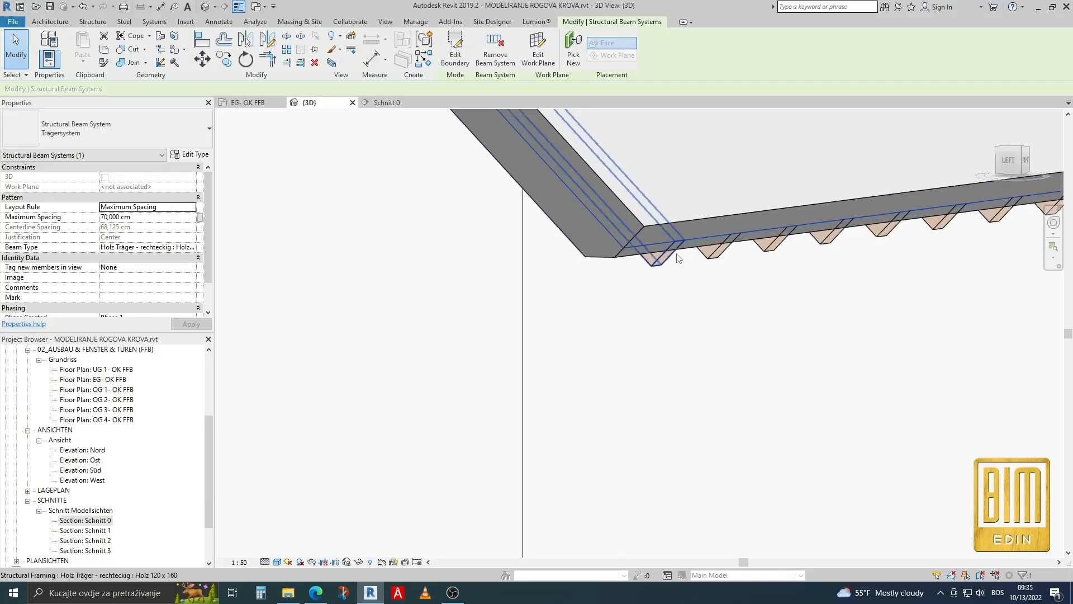
pyautogui.moveTo(679, 258); pyautogui.dragTo(650, 267, button='middle')
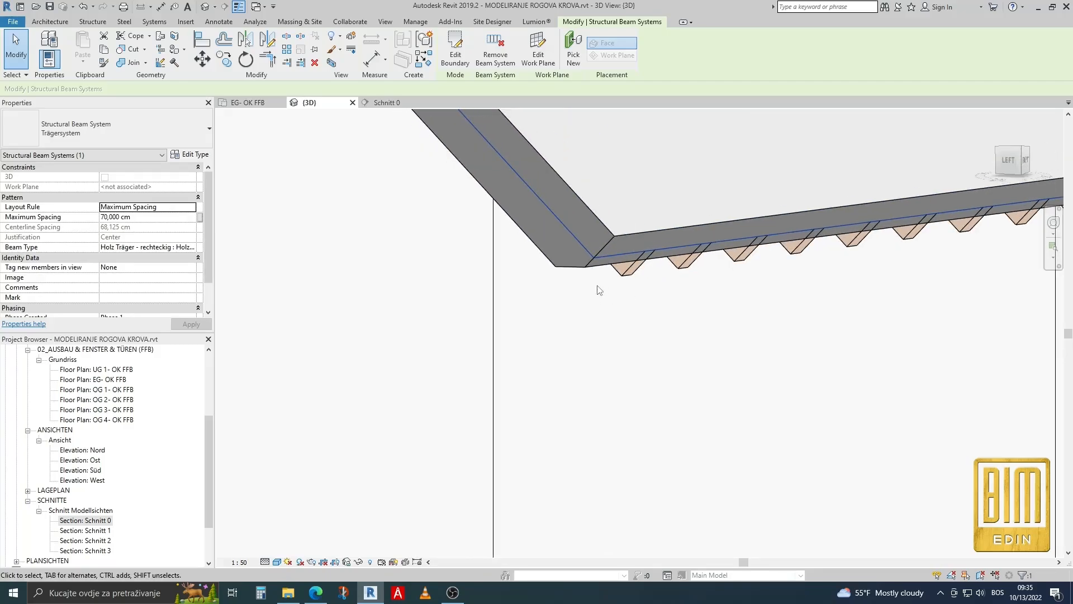
pyautogui.scroll(-5, 593, 304)
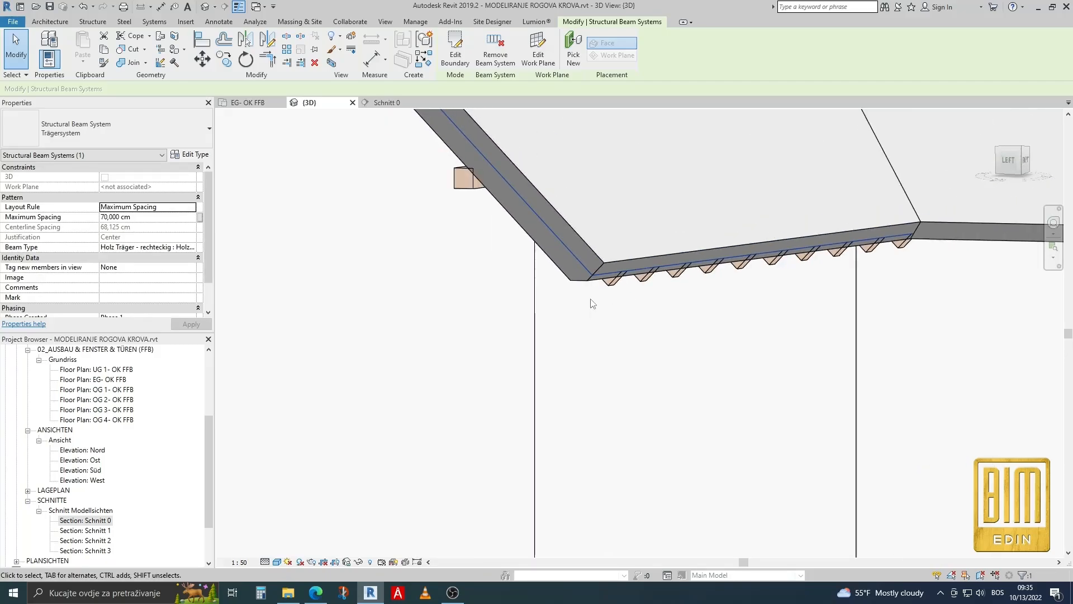
pyautogui.scroll(-3, 593, 304)
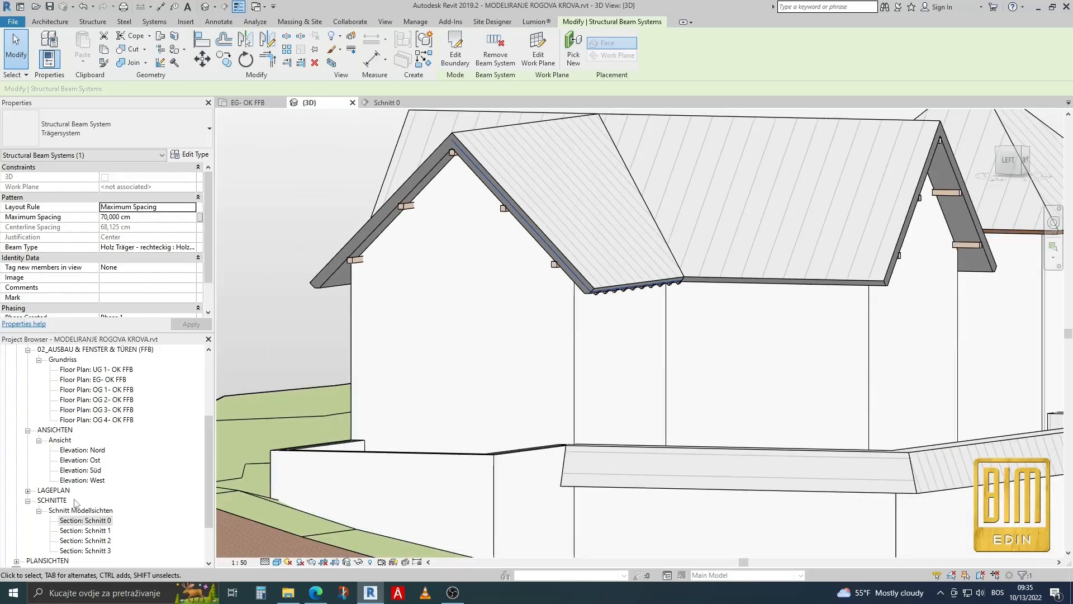
# Open the 3D view KROVNA KONSTRUKCIJA and edit the boundary of the rafter beam system there.
pyautogui.scroll(3, 114, 455)
pyautogui.doubleClick(106, 390)
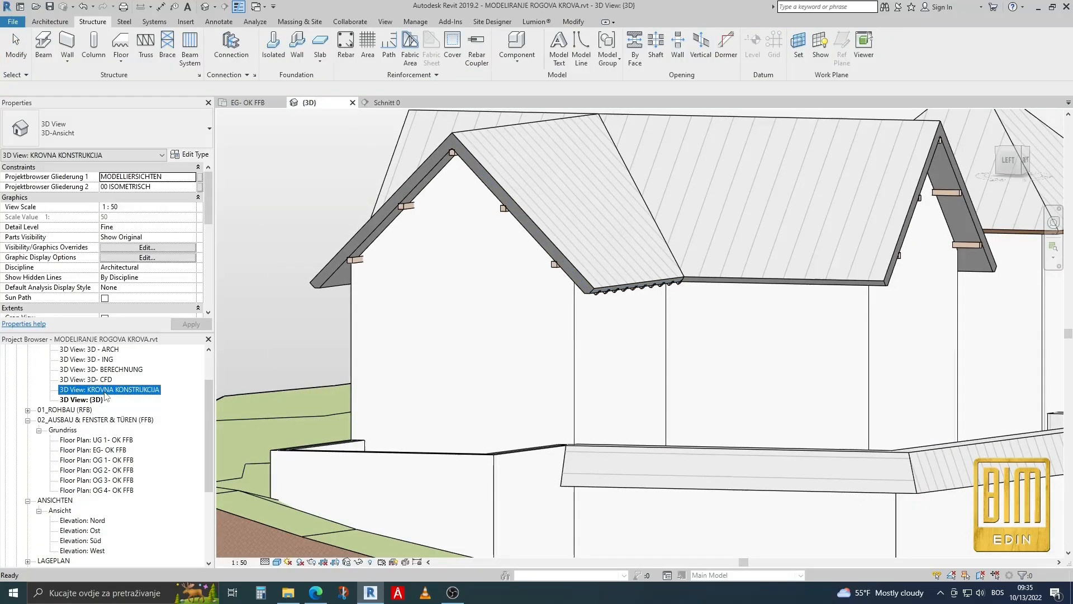
pyautogui.scroll(5, 566, 261)
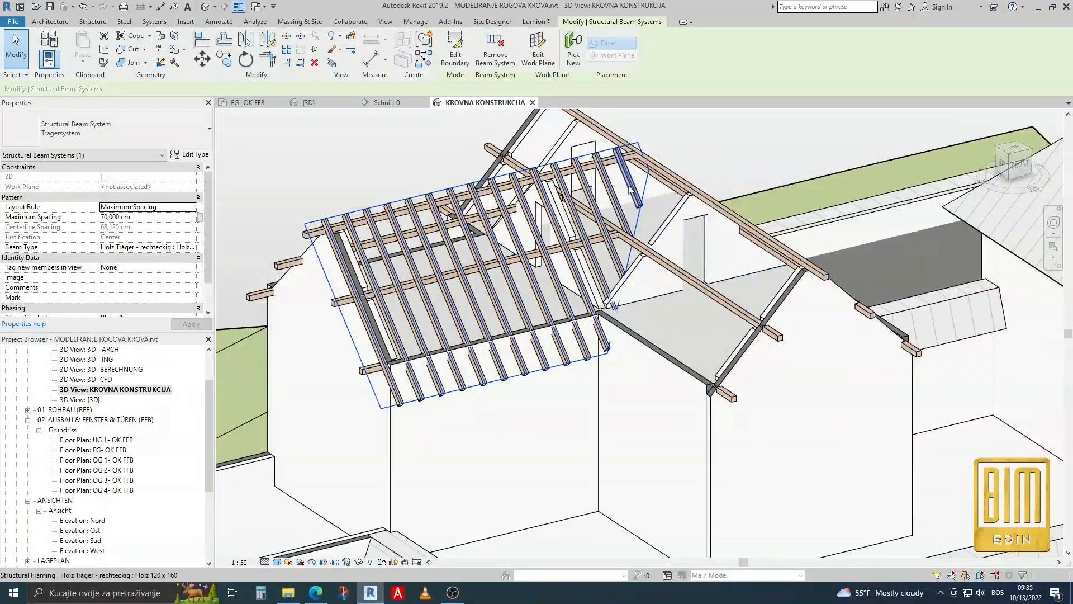
pyautogui.scroll(2, 625, 179)
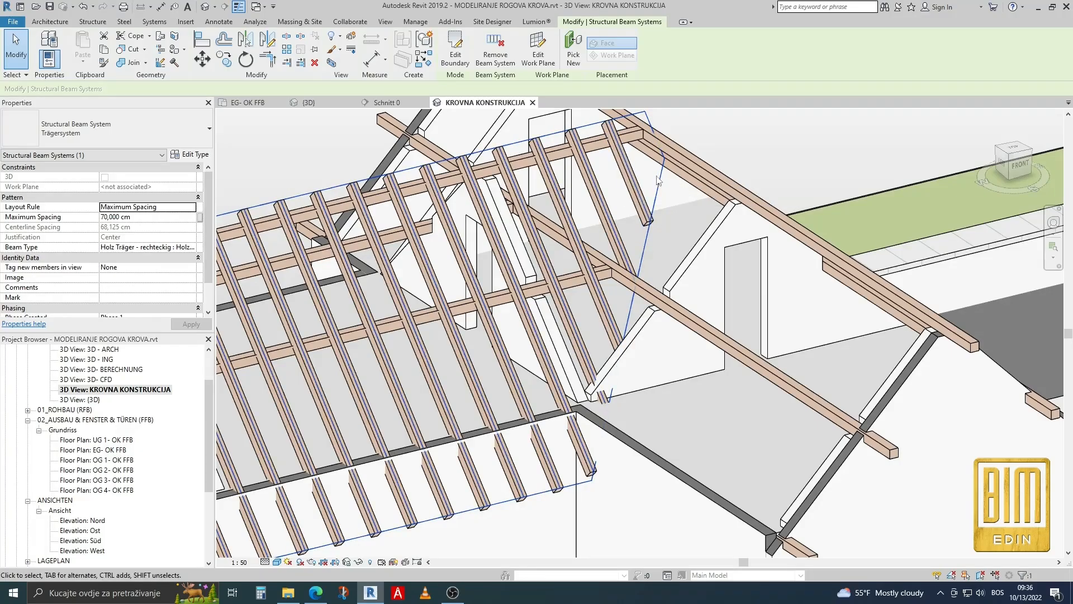
pyautogui.click(456, 50)
# Copy the boundary's diagonal valley line from its upper endpoint to the boundary corner at the ridge, about 88 cm away.
pyautogui.click(661, 185)
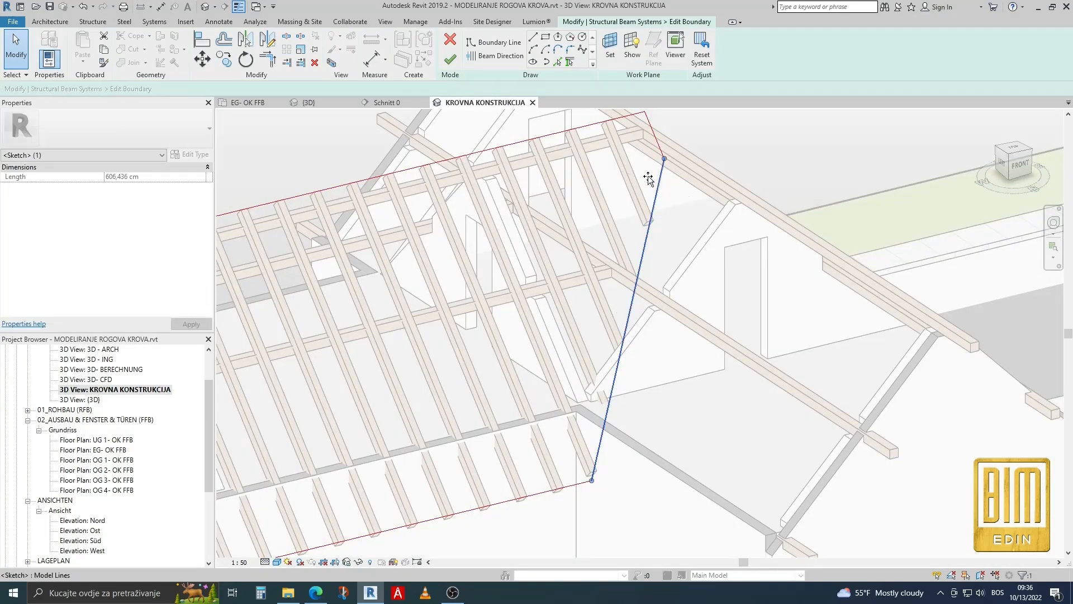
pyautogui.moveTo(653, 180)
pyautogui.mouseDown()
pyautogui.moveTo(633, 162)
pyautogui.moveTo(661, 177)
pyautogui.moveTo(664, 168)
pyautogui.mouseUp()
pyautogui.scroll(-2, 666, 139)
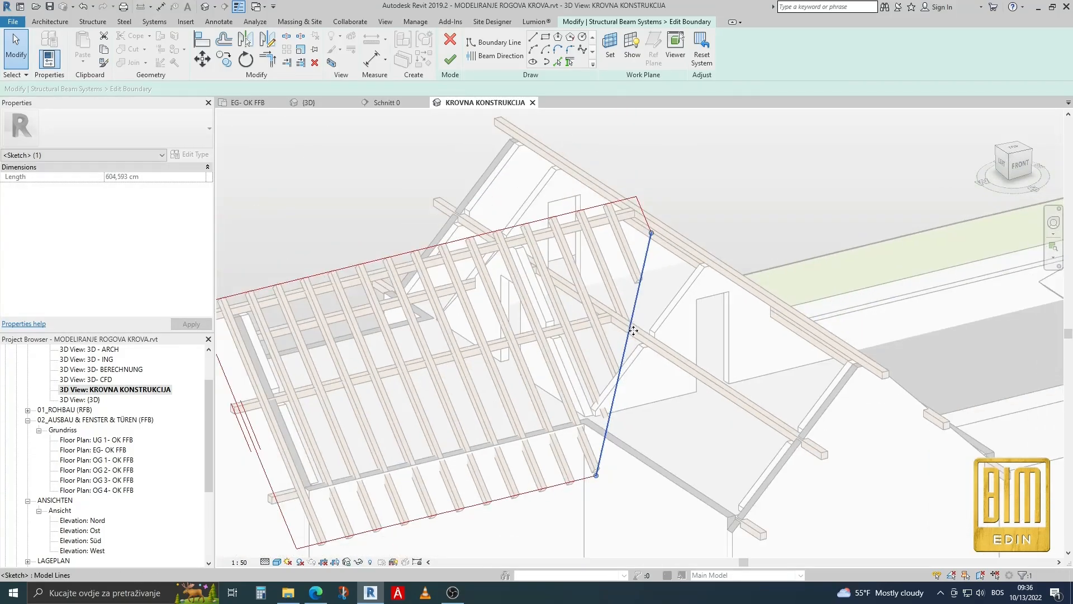
pyautogui.scroll(5, 597, 198)
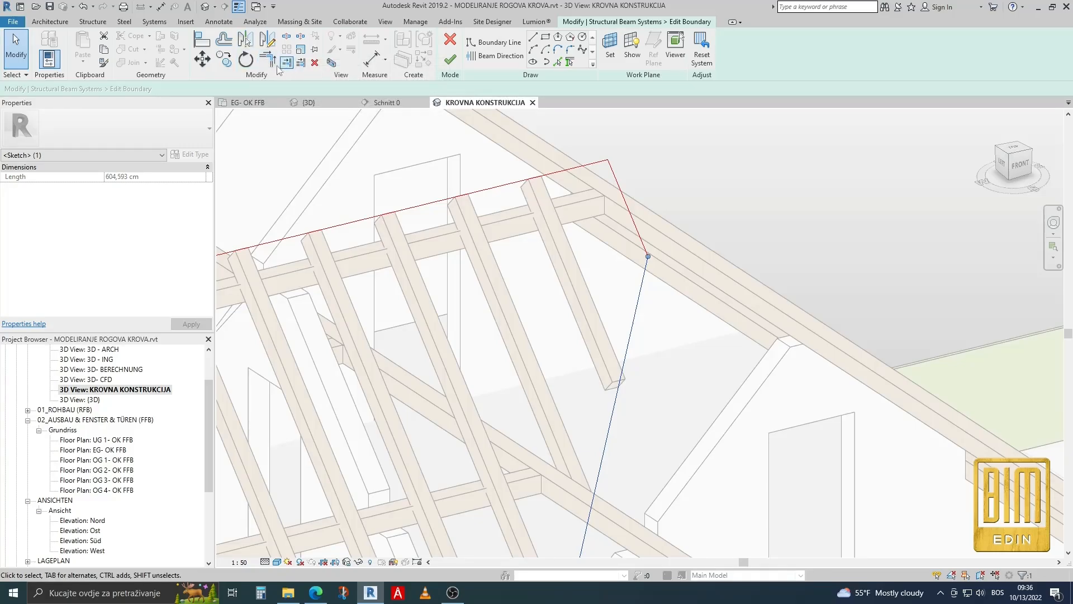
pyautogui.click(202, 59)
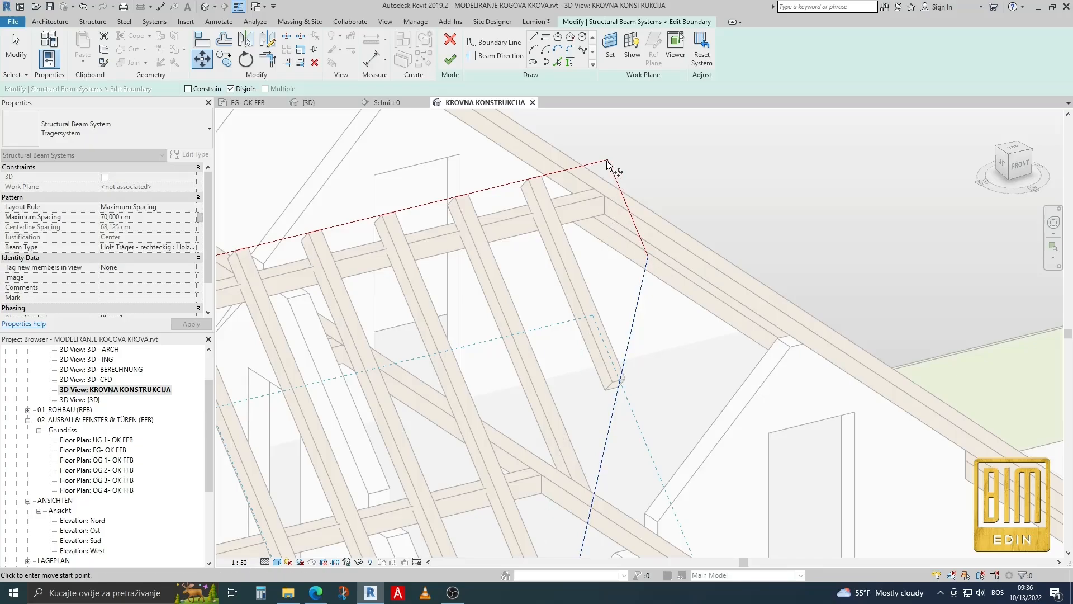
pyautogui.click(226, 63)
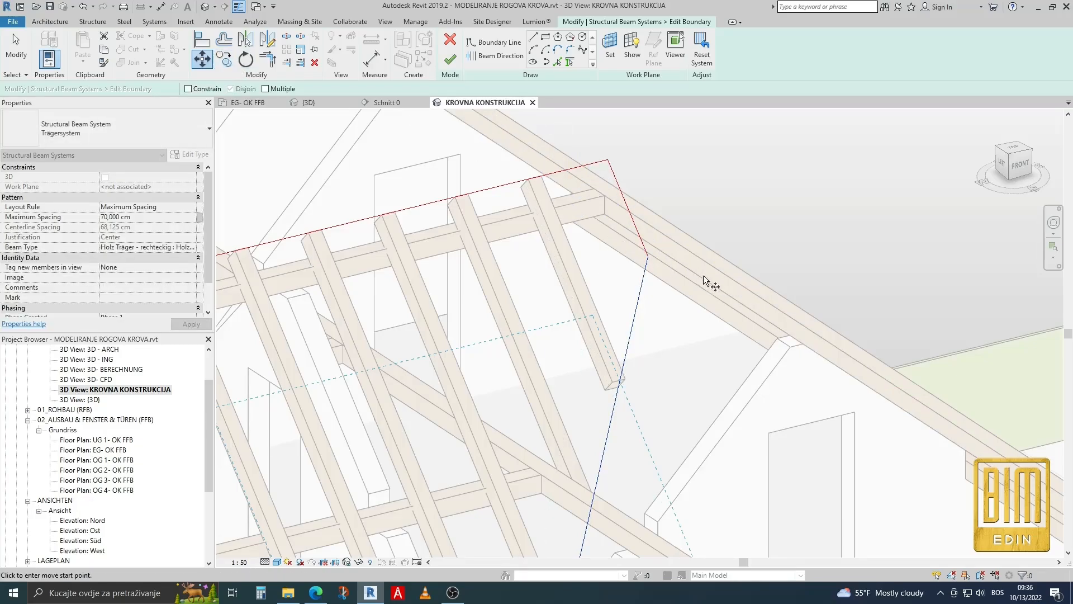
pyautogui.click(647, 258)
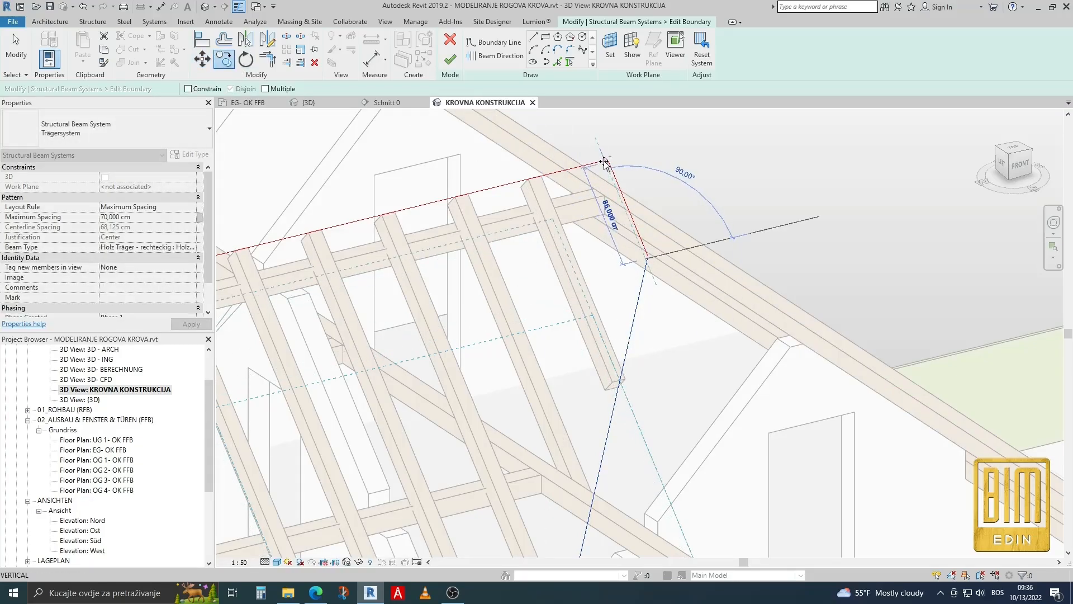
pyautogui.scroll(5, 608, 160)
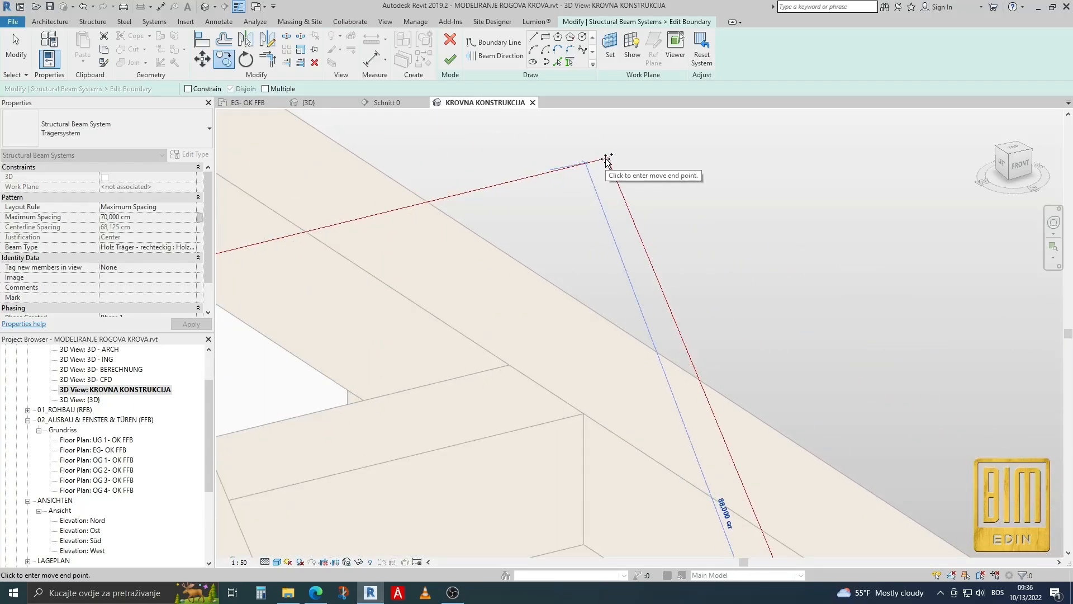
pyautogui.click(607, 161)
pyautogui.scroll(-3, 651, 196)
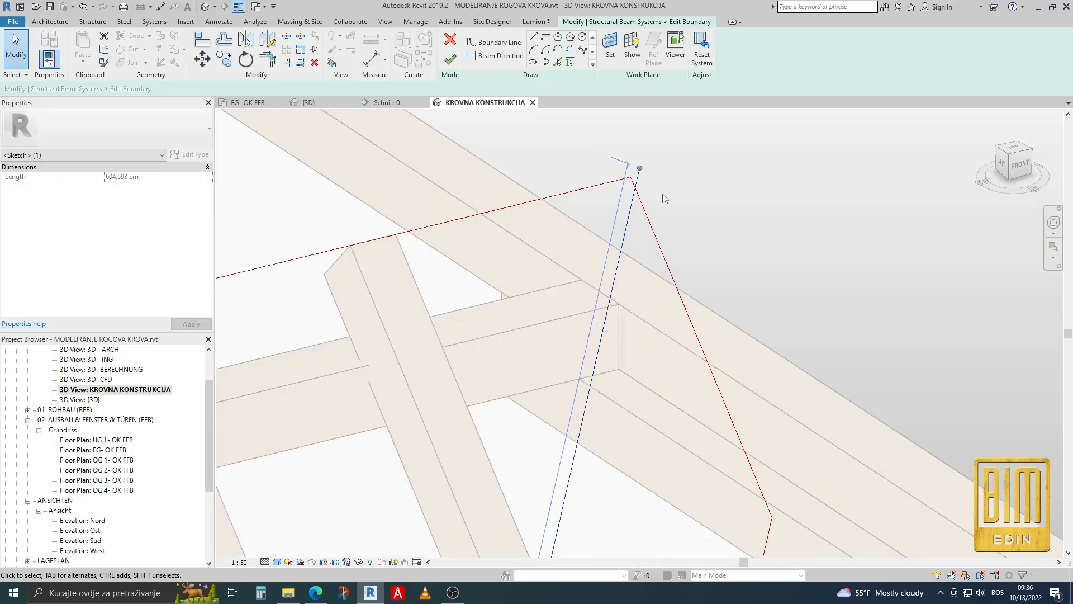
pyautogui.scroll(-2, 679, 200)
# In the default 3D view, pick the roof's valley edge as a new boundary line of the rafter beam system.
pyautogui.click(558, 62)
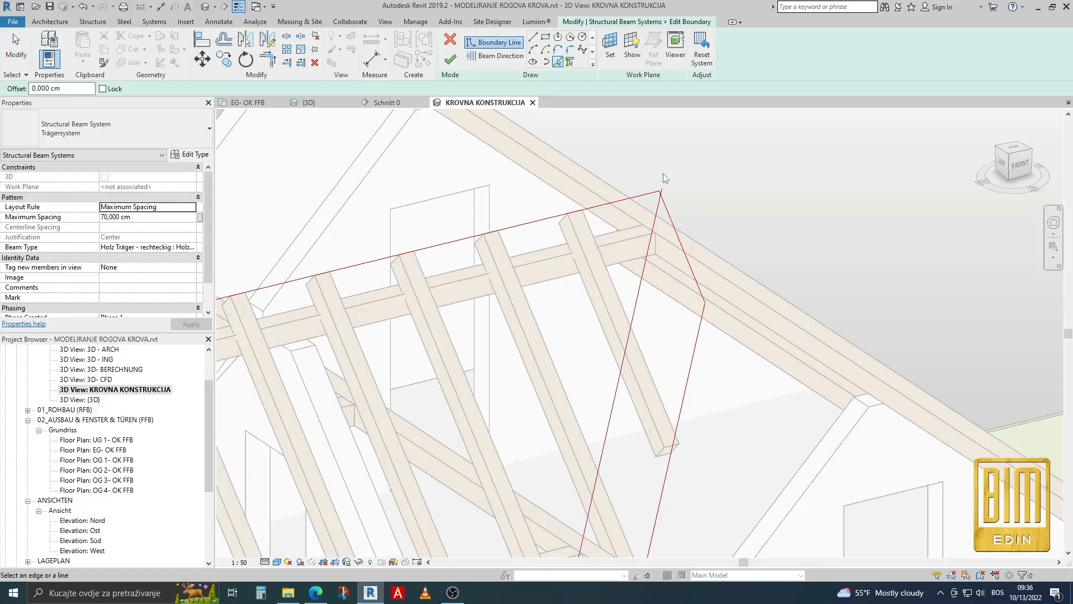
pyautogui.scroll(-2, 658, 192)
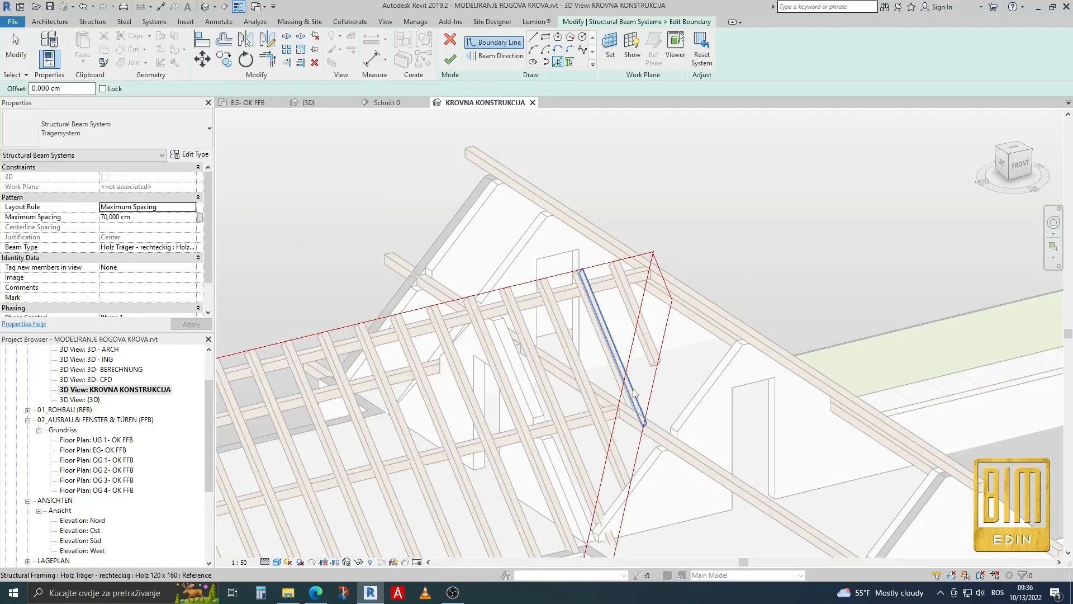
pyautogui.click(322, 106)
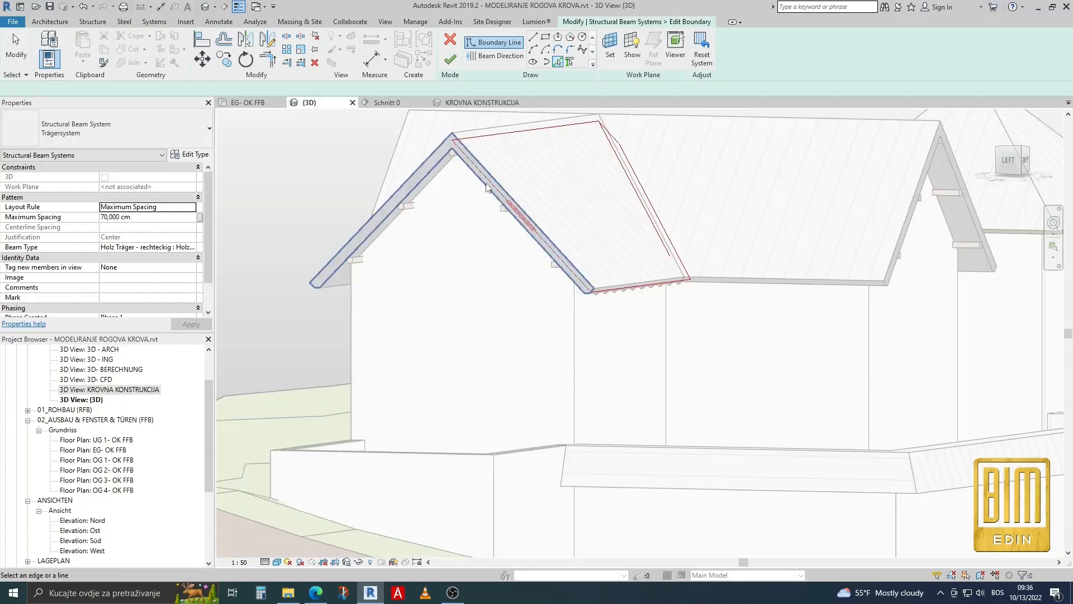
pyautogui.keyDown('shift'); pyautogui.moveTo(691, 364); pyautogui.dragTo(587, 427, button='middle'); pyautogui.keyUp('shift')
pyautogui.scroll(5, 660, 297)
pyautogui.scroll(3, 659, 285)
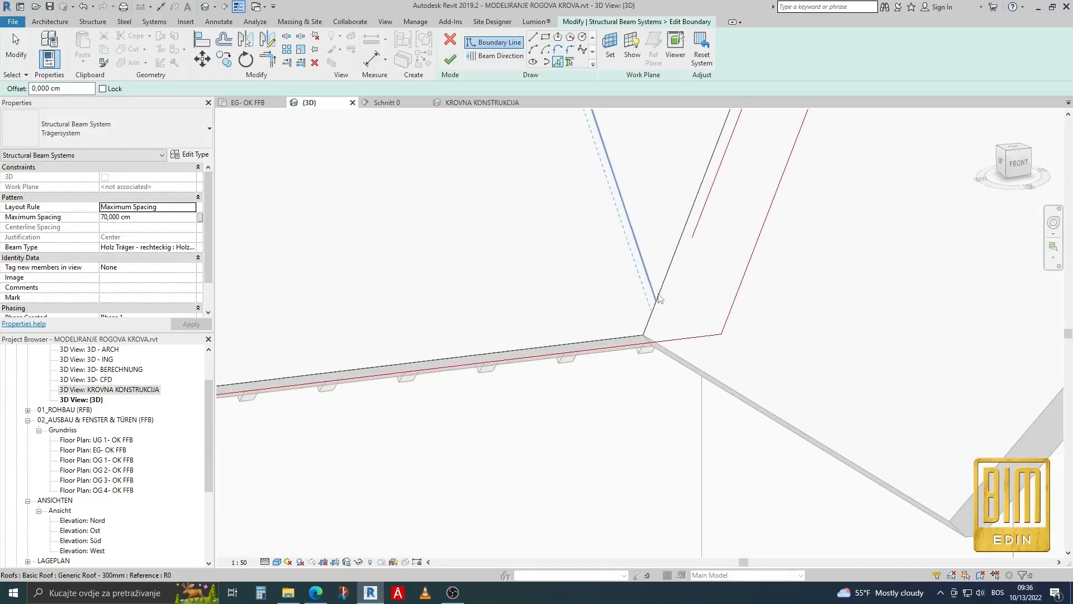
pyautogui.click(662, 288)
pyautogui.scroll(-3, 620, 388)
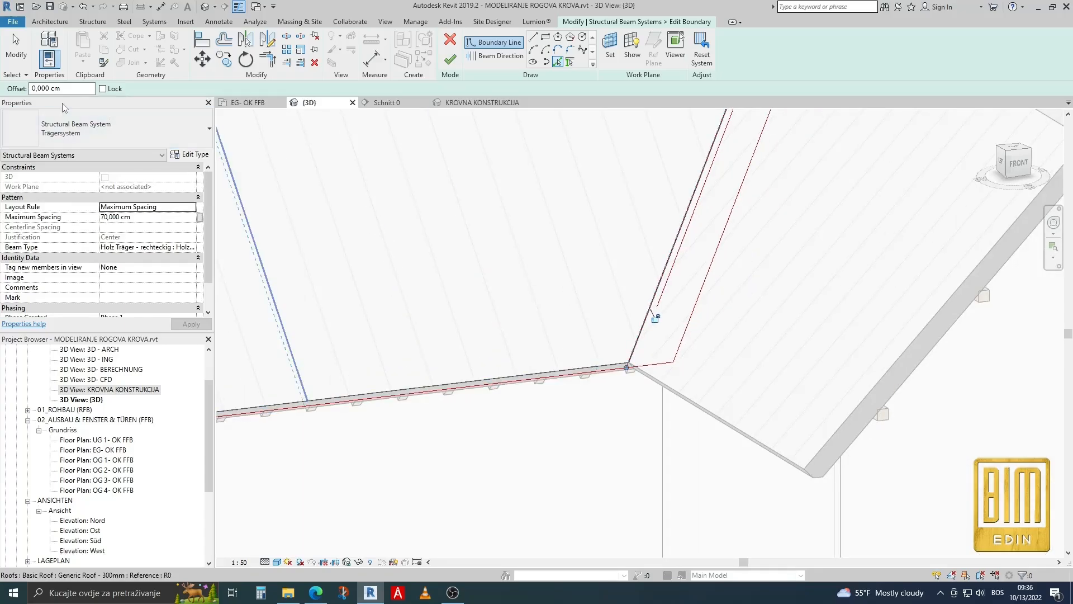
# Delete the copied diagonal line and the old valley boundary lines beyond the roof's valley edge.
pyautogui.click(12, 56)
pyautogui.click(698, 208)
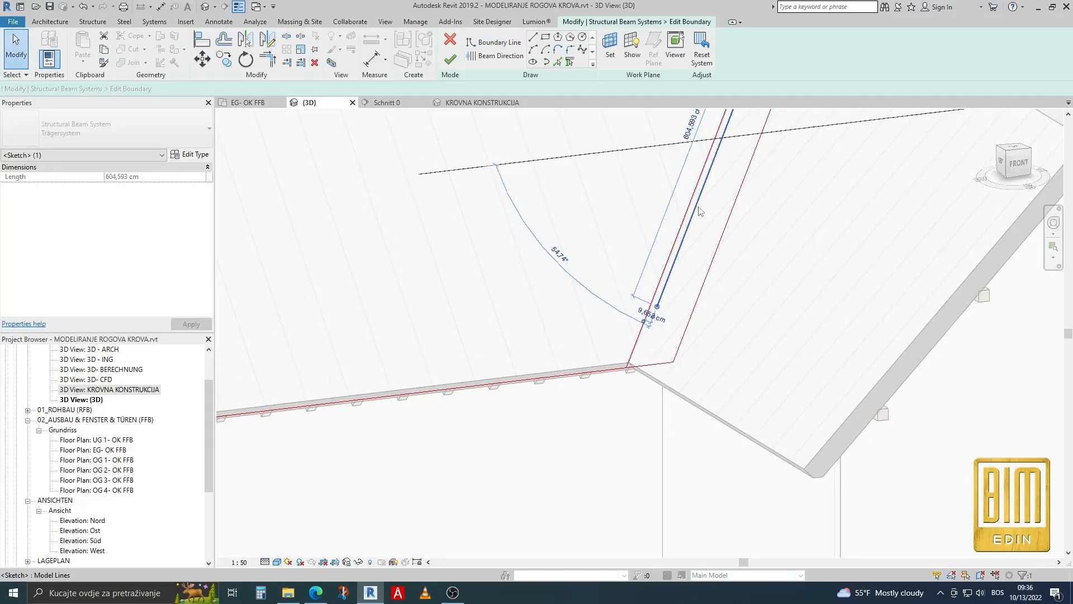
pyautogui.press('Escape')
pyautogui.scroll(-4, 726, 196)
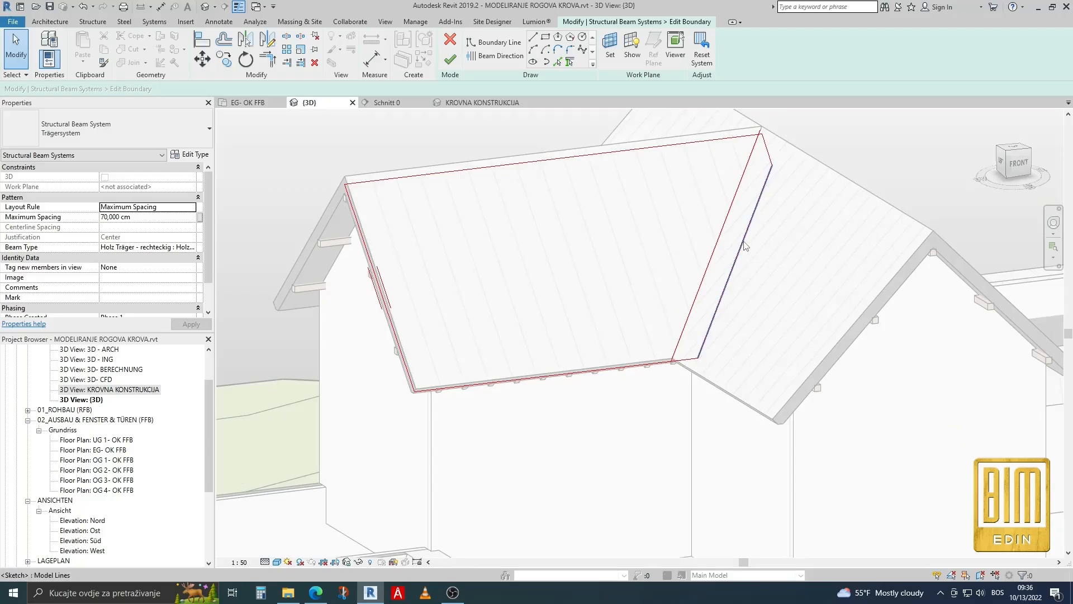
pyautogui.scroll(2, 769, 151)
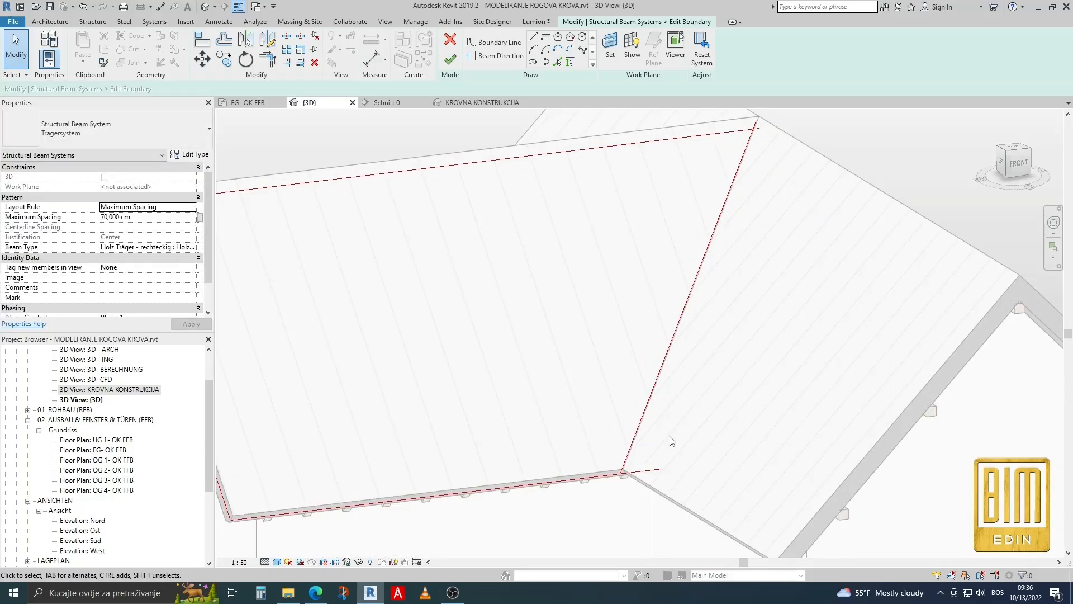
# Trim the new valley line to the ridge and eaves lines at its corners and finish the boundary.
pyautogui.click(269, 60)
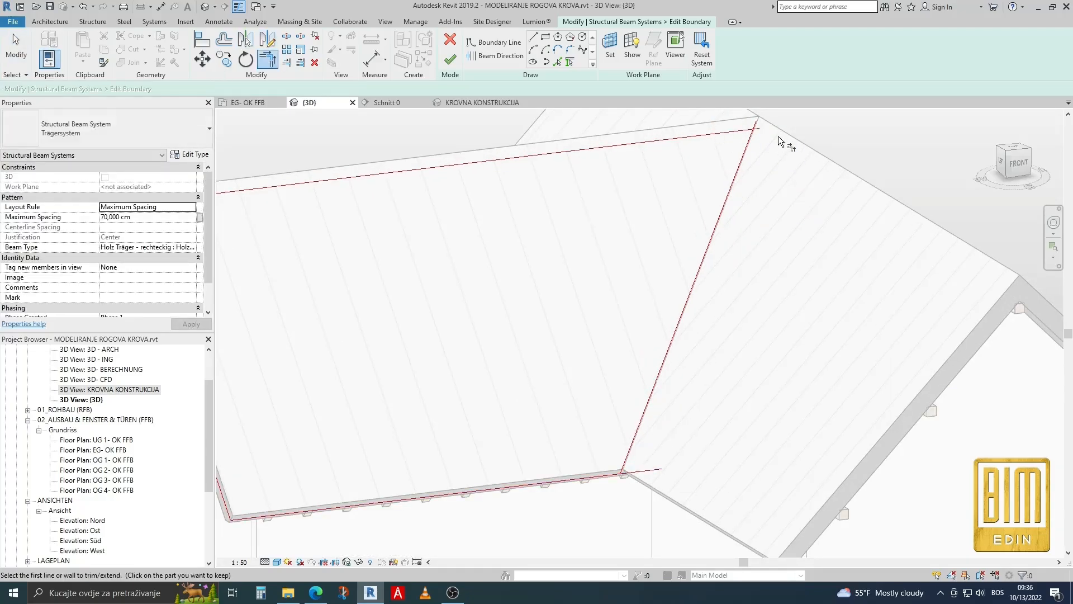
pyautogui.click(747, 154)
pyautogui.click(608, 474)
pyautogui.click(450, 59)
pyautogui.scroll(-3, 677, 182)
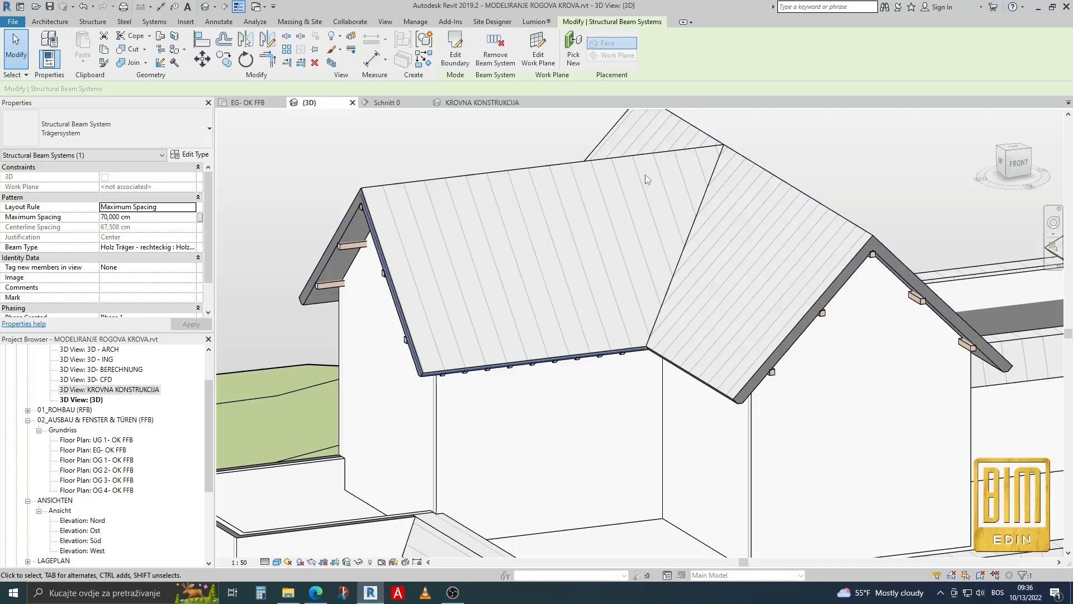
# In section Schnitt 0, mirror a copy of the rafter beam system about the vertical reference plane through the ridge.
pyautogui.click(483, 103)
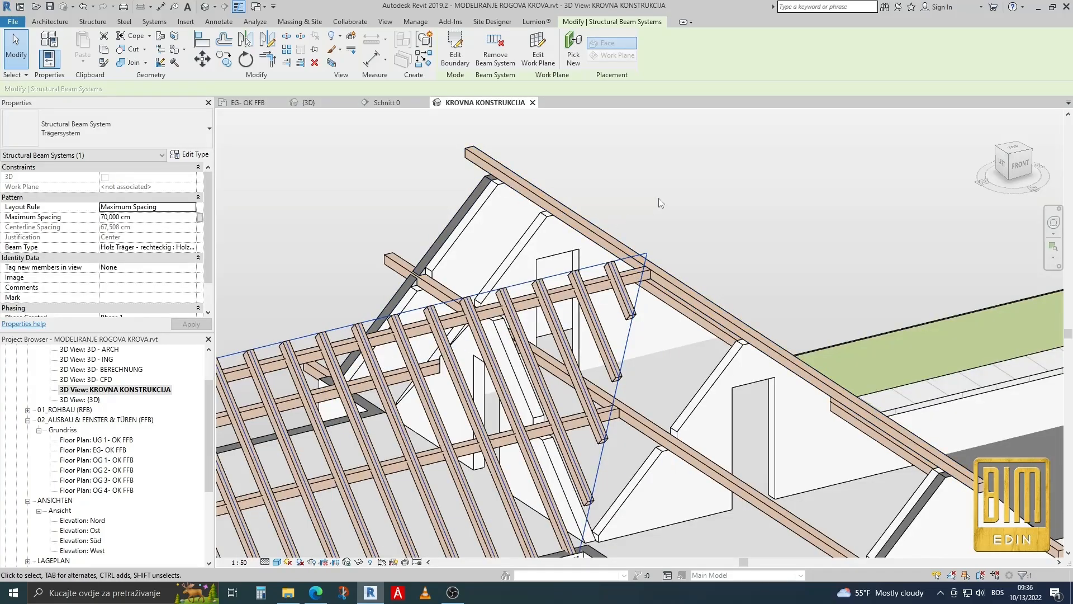
pyautogui.scroll(-3, 659, 198)
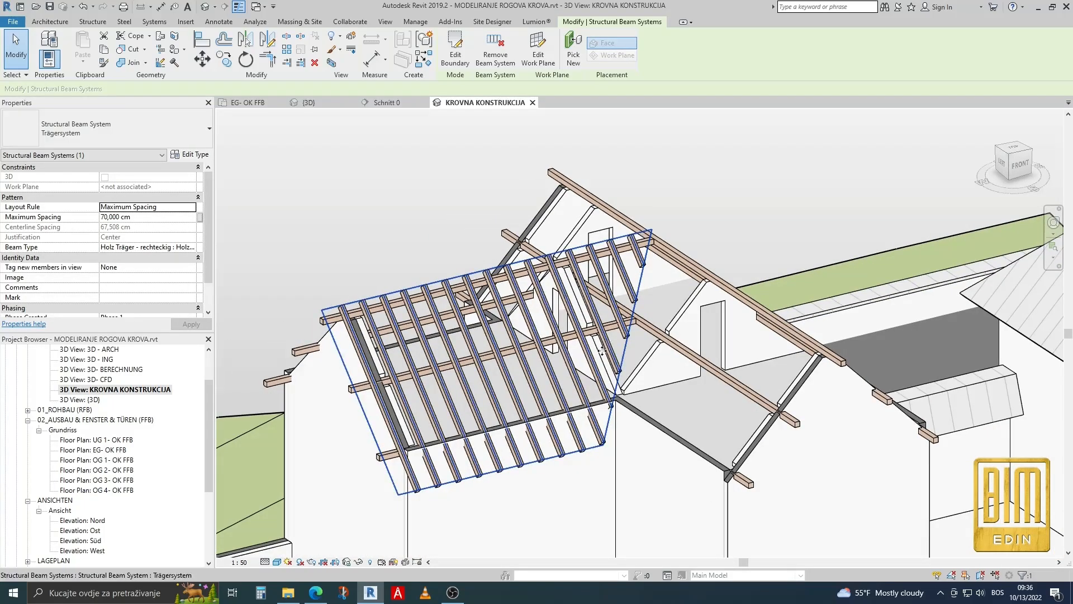
pyautogui.keyDown('shift'); pyautogui.moveTo(615, 391); pyautogui.dragTo(657, 427, button='middle'); pyautogui.keyUp('shift')
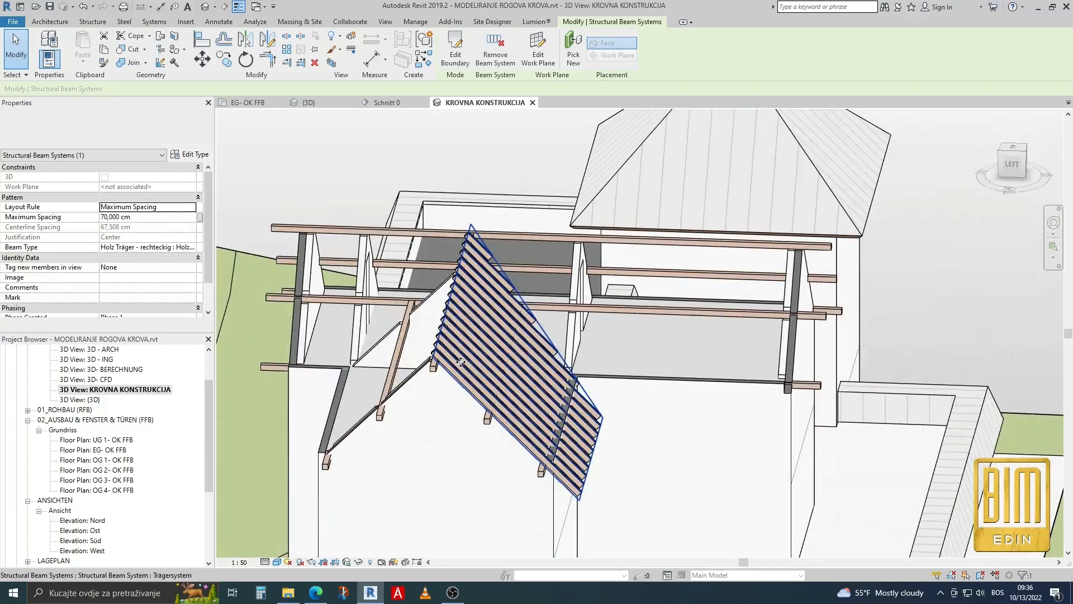
pyautogui.scroll(-3, 150, 420)
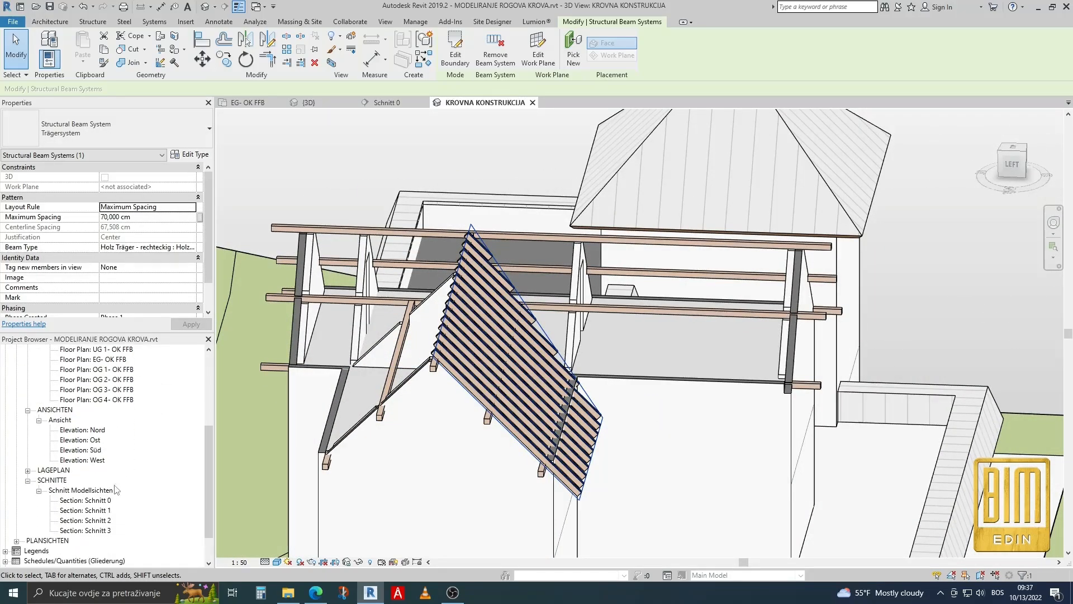
pyautogui.doubleClick(99, 500)
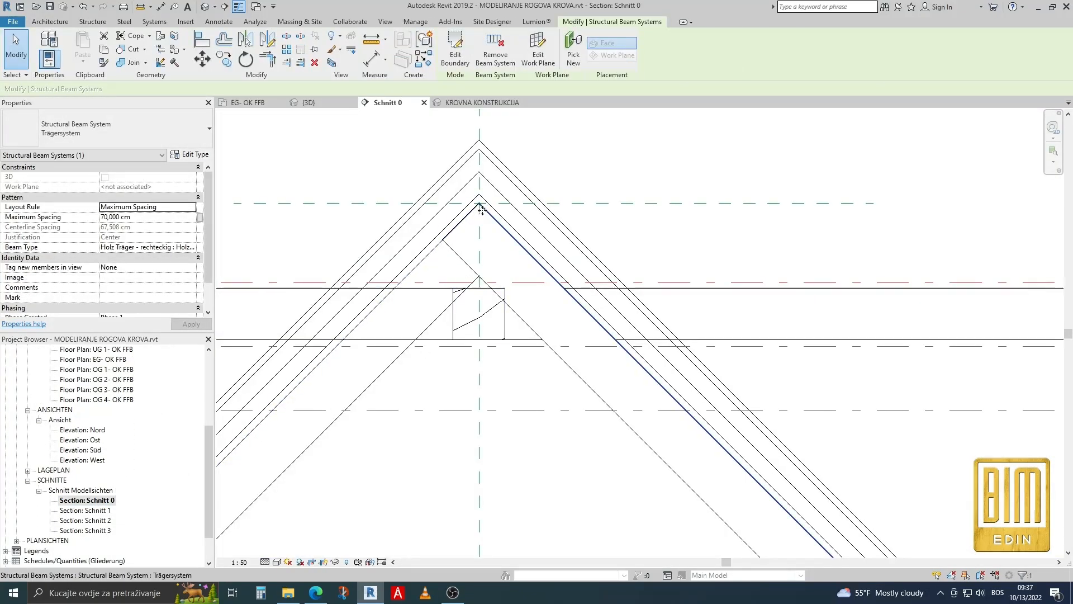
pyautogui.click(249, 41)
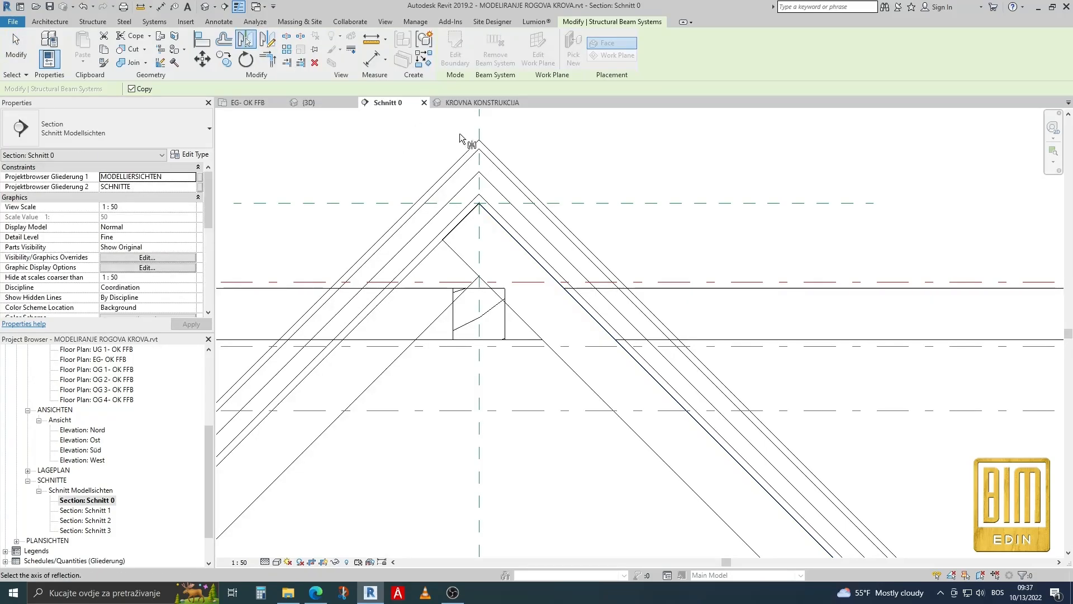
pyautogui.click(573, 178)
pyautogui.scroll(-3, 592, 179)
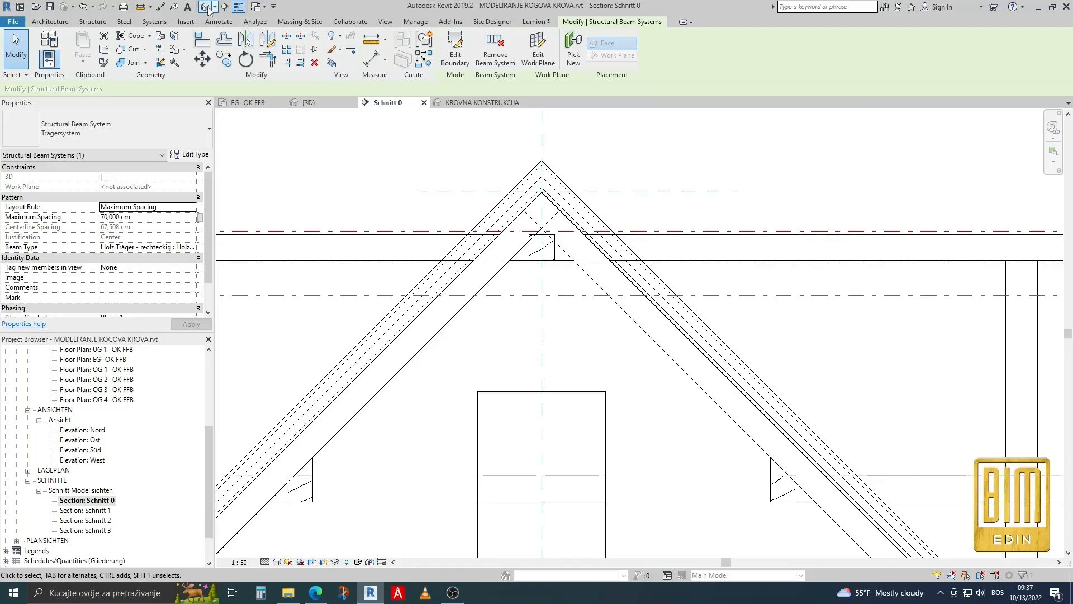
# Examine the mirrored rafters on both roof slopes and their ends at the valley in the 3D view KROVNA KONSTRUKCIJA.
pyautogui.click(206, 8)
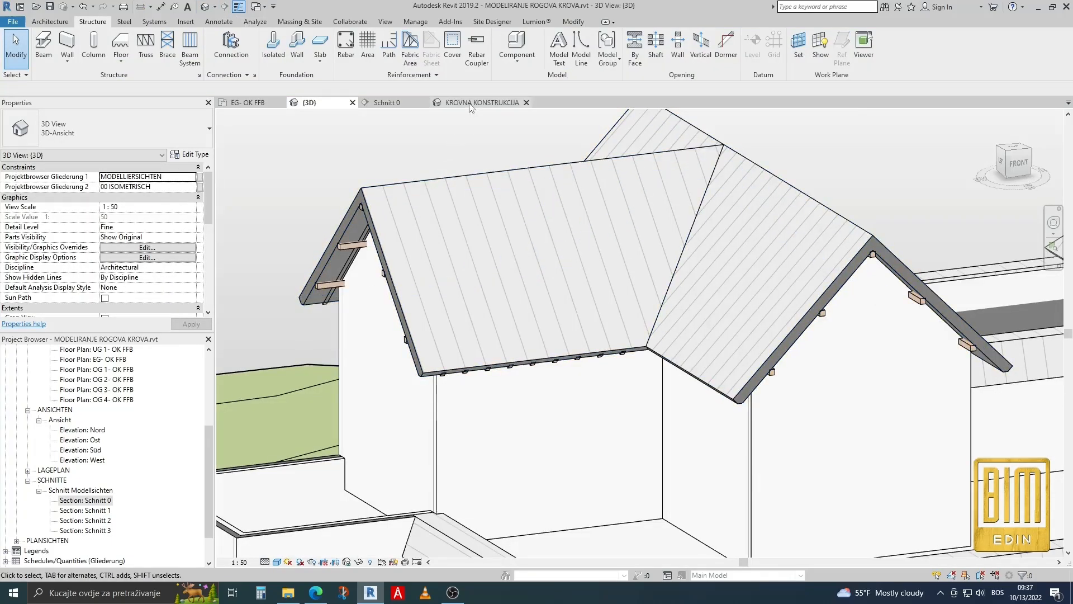
pyautogui.click(469, 104)
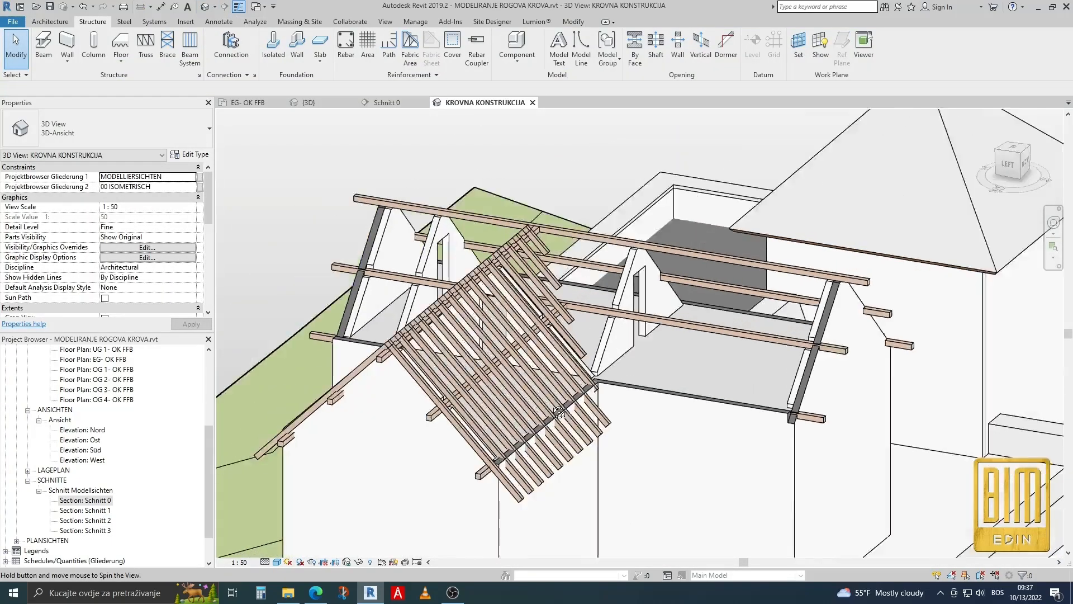
pyautogui.keyDown('shift'); pyautogui.moveTo(558, 412); pyautogui.dragTo(533, 423, button='middle'); pyautogui.keyUp('shift')
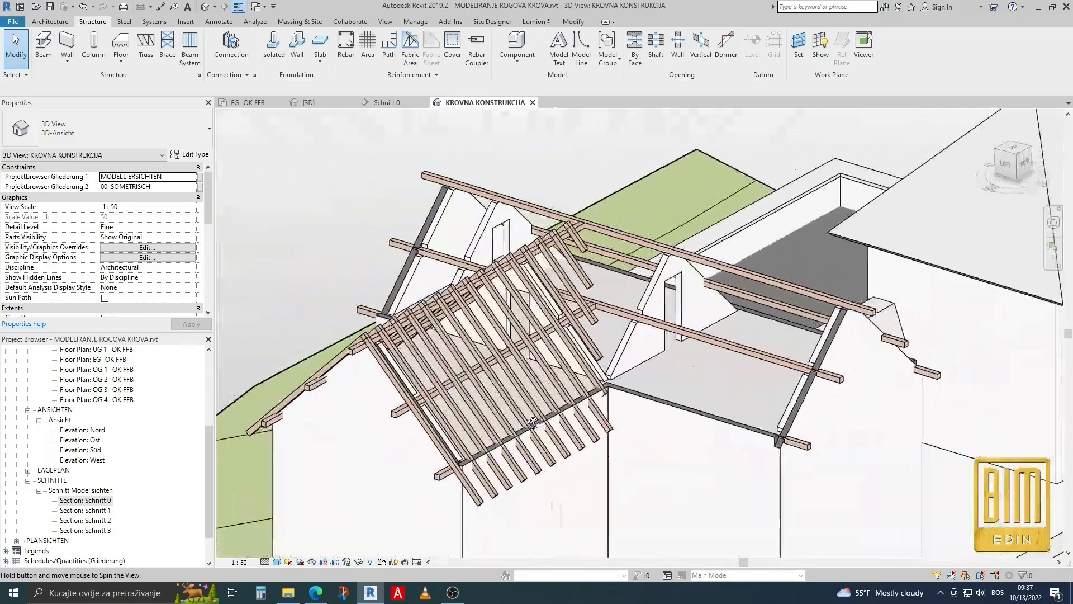
pyautogui.scroll(-3, 533, 423)
pyautogui.scroll(-2, 604, 380)
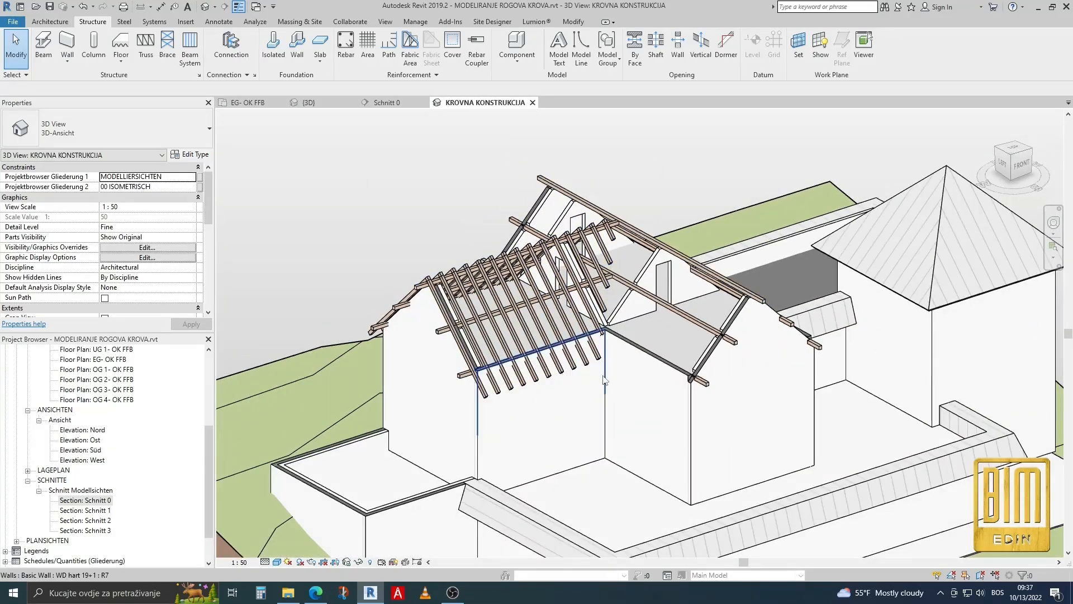
pyautogui.scroll(2, 604, 380)
pyautogui.scroll(2, 599, 364)
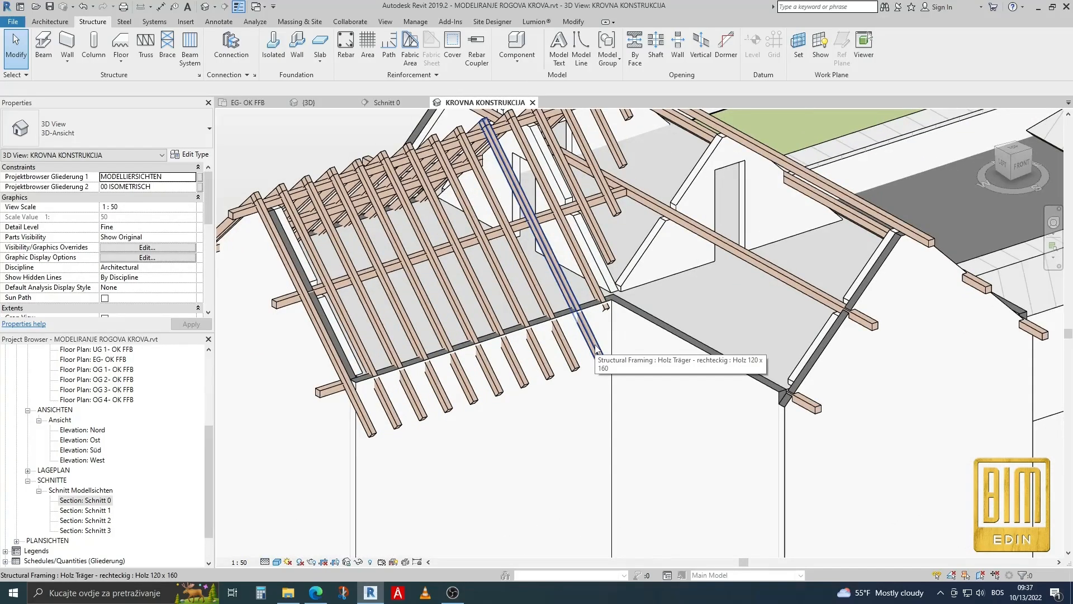
pyautogui.scroll(-1, 597, 351)
pyautogui.scroll(-1, 597, 351)
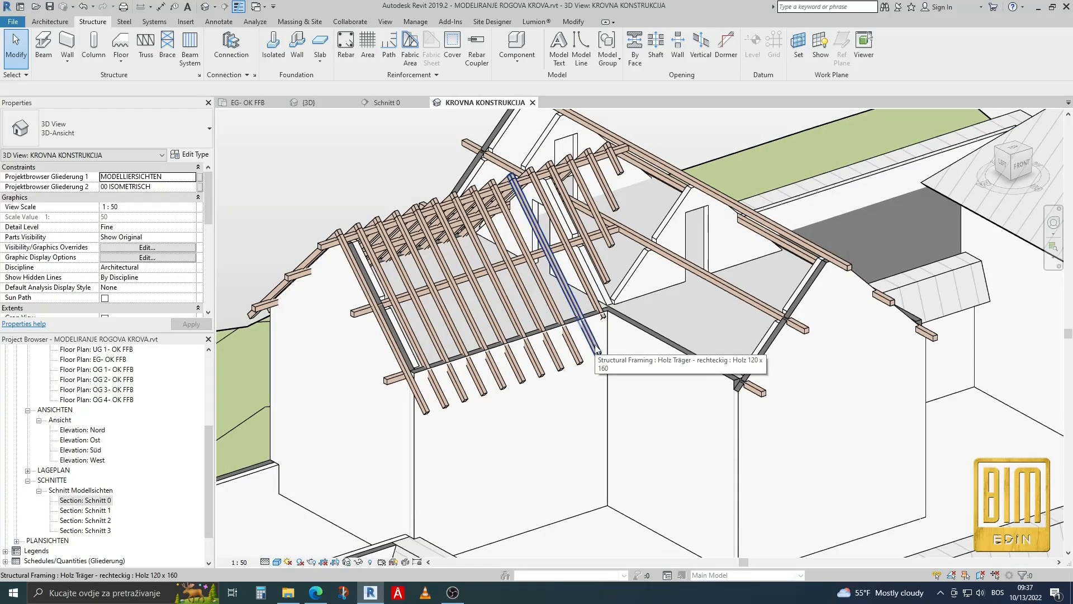
# In the default 3D view, start a new structural beam system and set its work plane to the long roof's slope behind the tower roof.
pyautogui.click(319, 103)
pyautogui.keyDown('shift'); pyautogui.moveTo(427, 216); pyautogui.dragTo(292, 281, button='middle'); pyautogui.keyUp('shift')
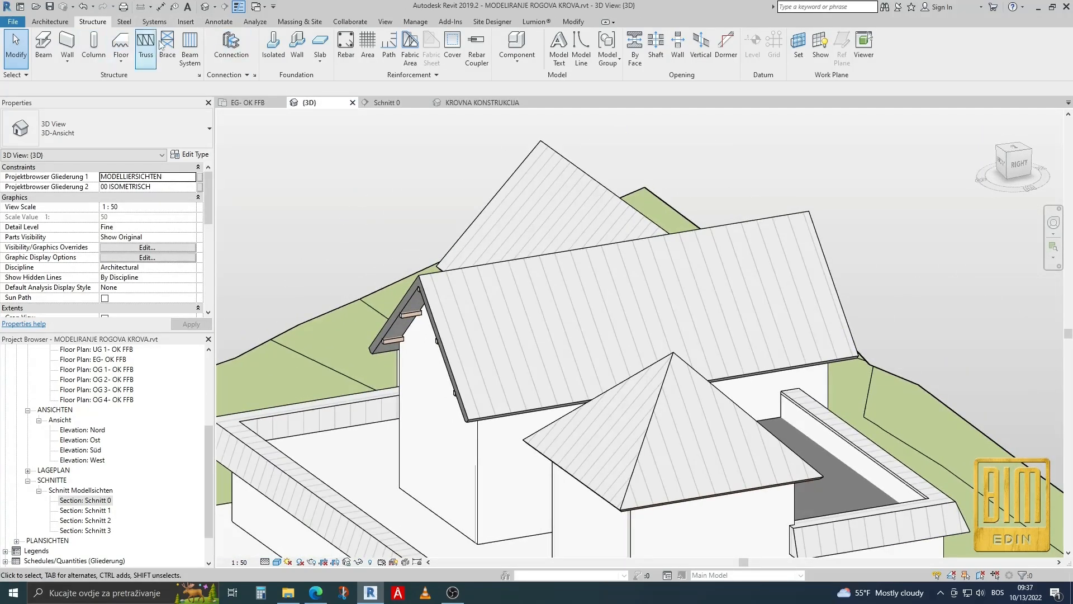
pyautogui.click(190, 46)
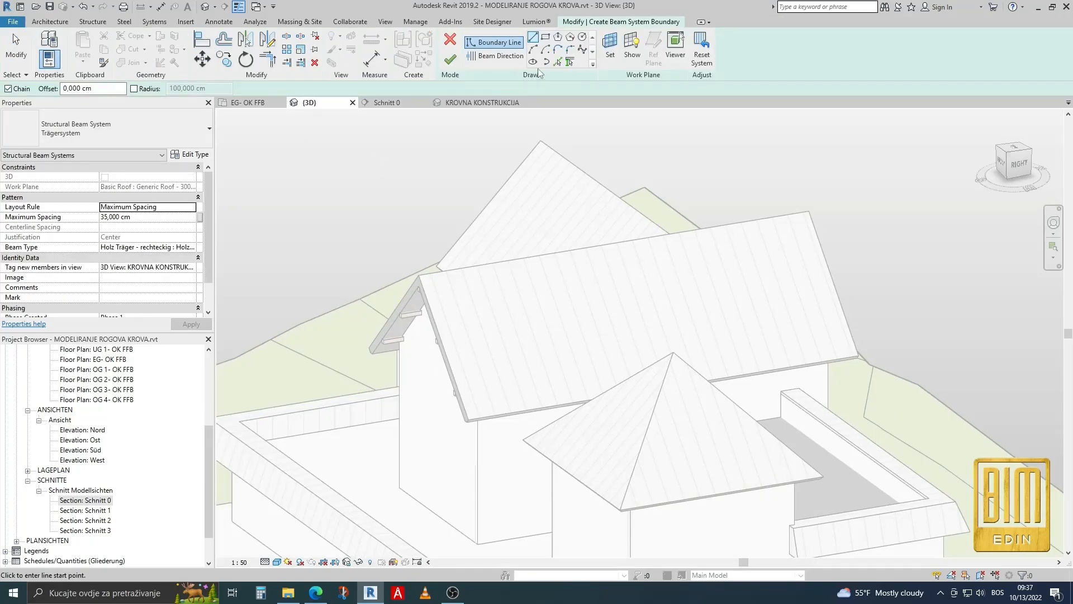
pyautogui.click(610, 48)
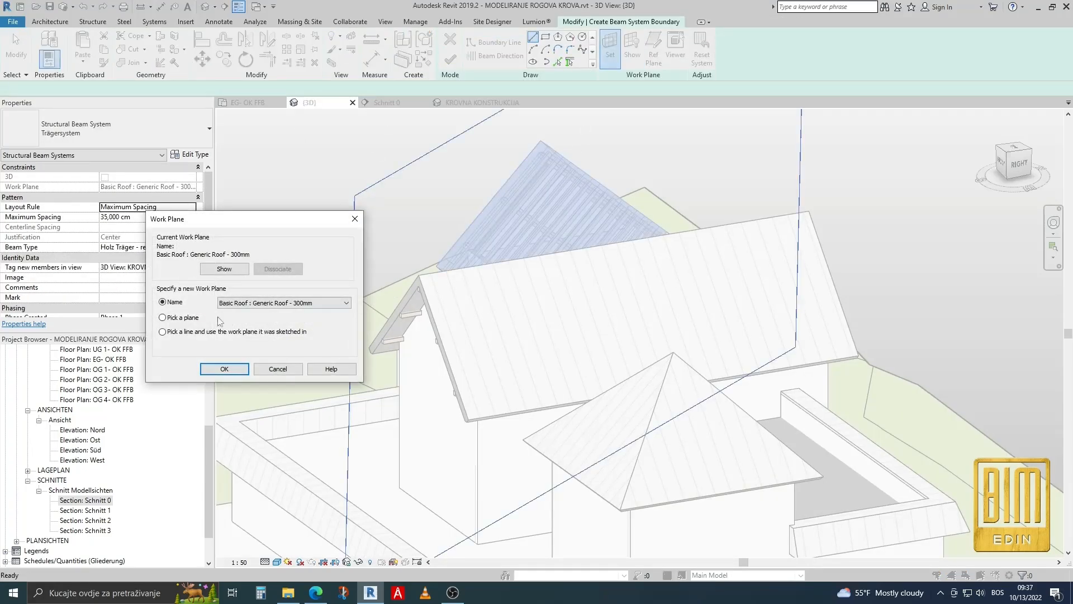
pyautogui.click(241, 373)
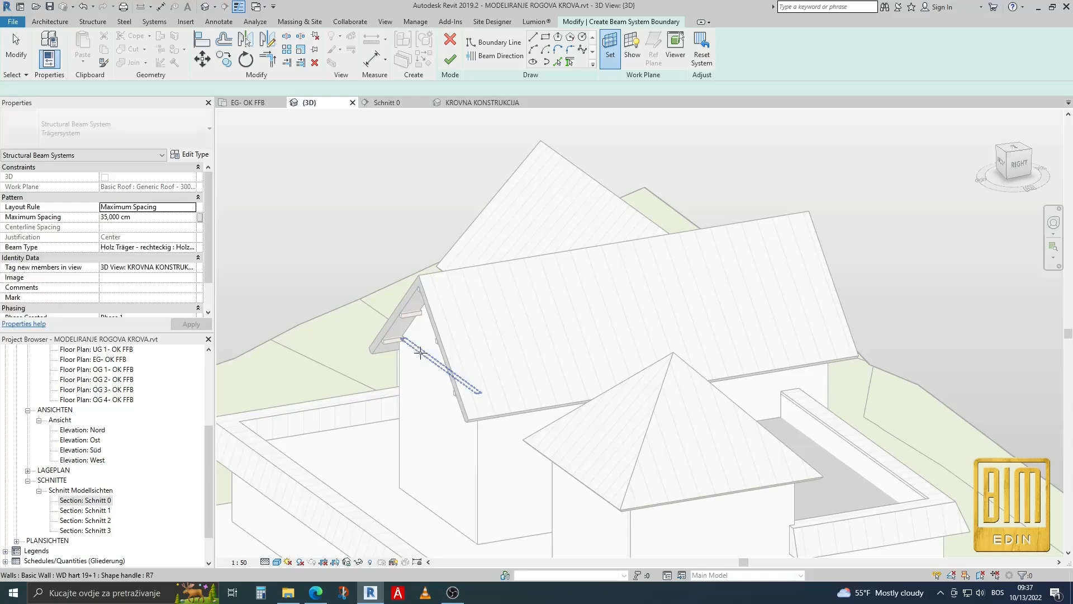
pyautogui.scroll(5, 472, 350)
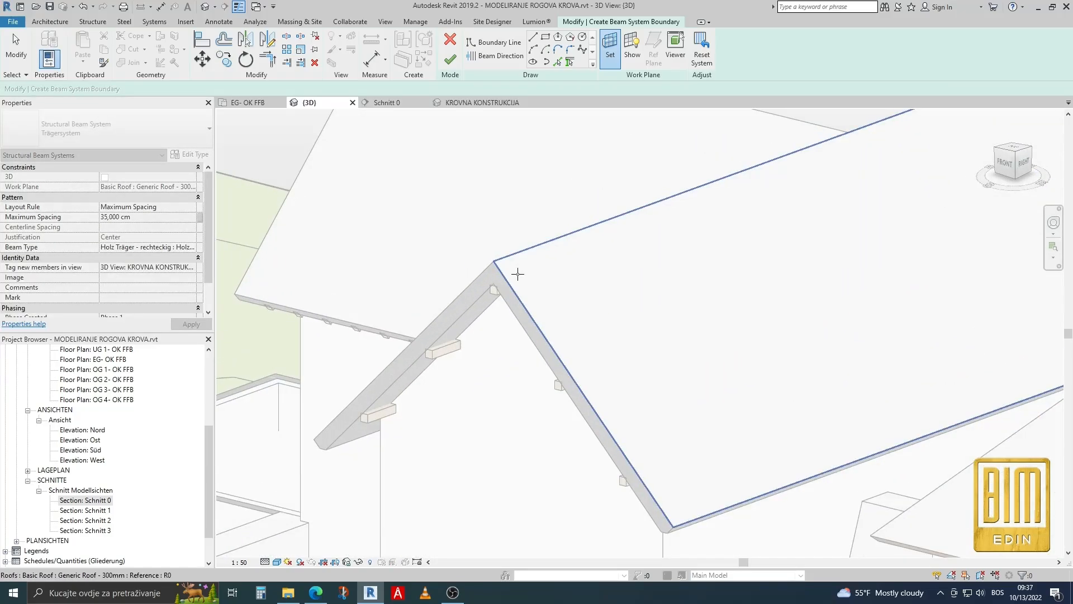
pyautogui.click(517, 272)
# Pick both gable edges, the ridge and the eaves of the long slope as boundary lines and trim them into a closed outline.
pyautogui.click(558, 61)
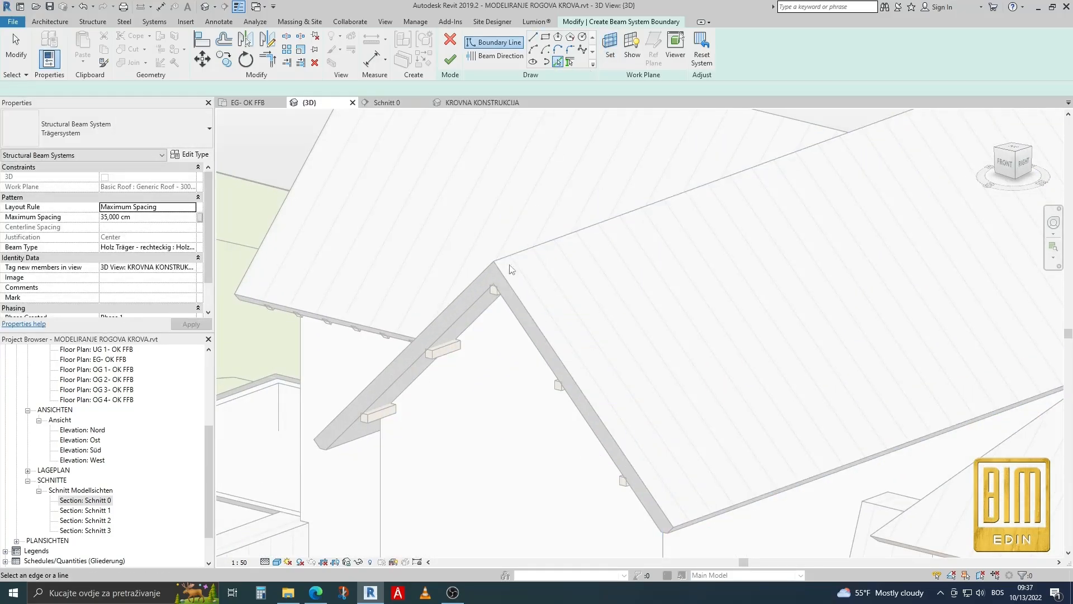
pyautogui.click(506, 283)
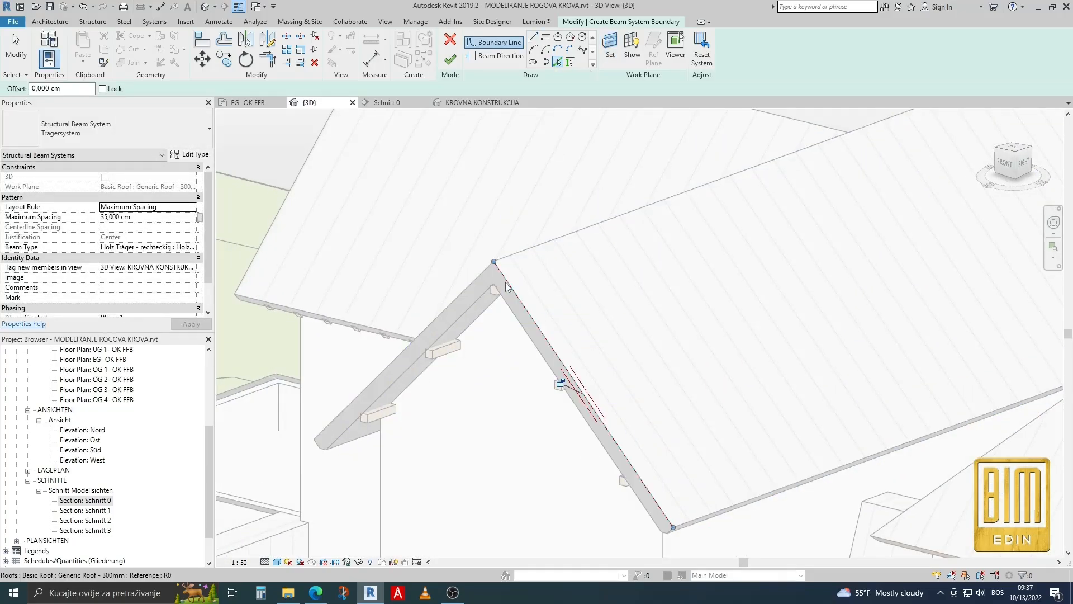
pyautogui.click(534, 251)
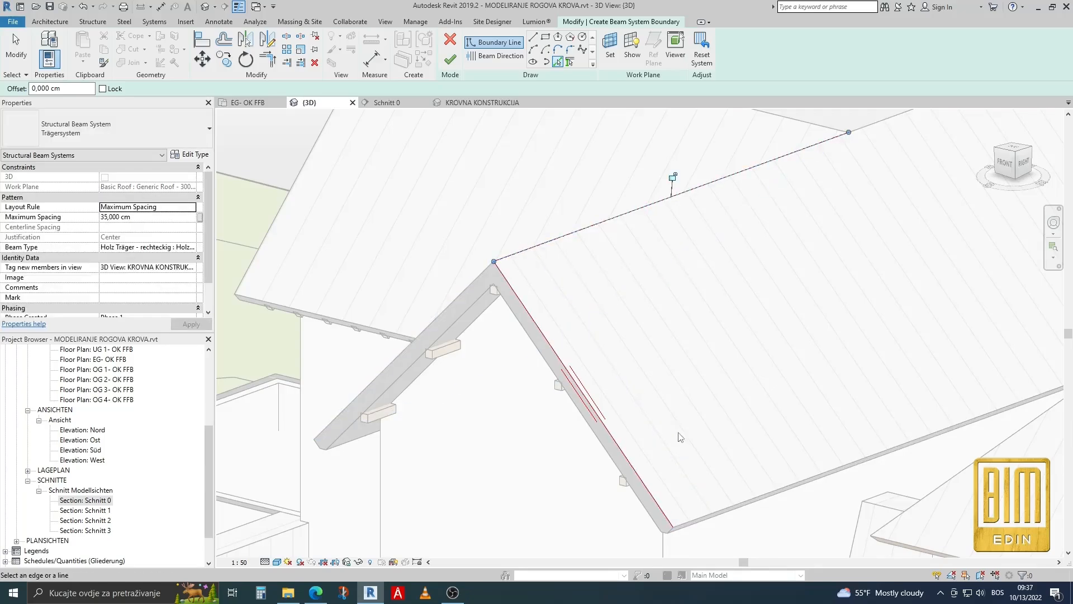
pyautogui.click(751, 498)
pyautogui.scroll(-3, 538, 447)
pyautogui.scroll(3, 820, 318)
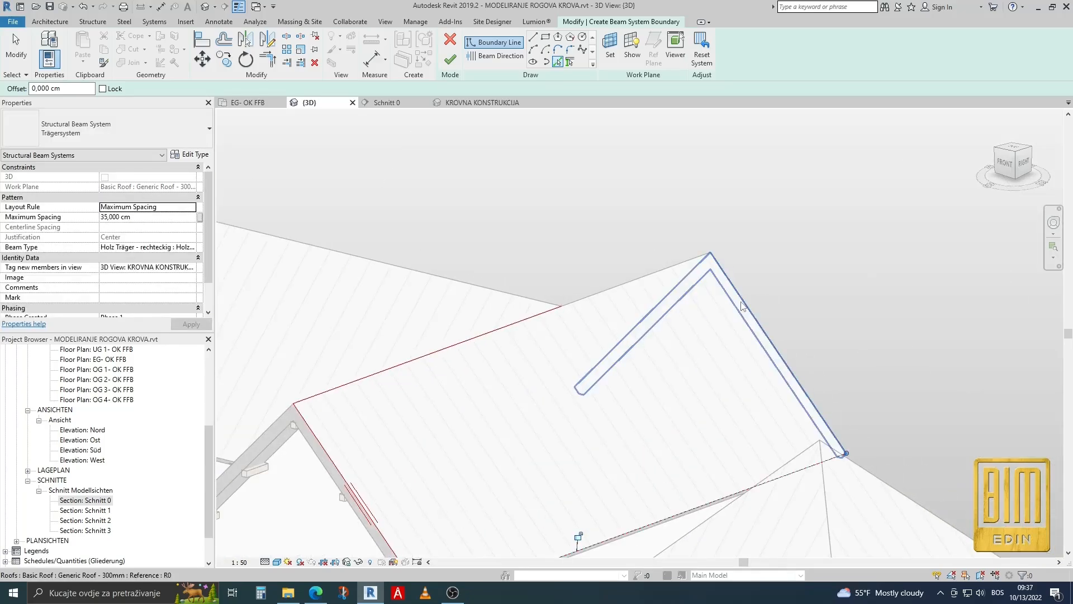
pyautogui.click(744, 305)
pyautogui.click(272, 61)
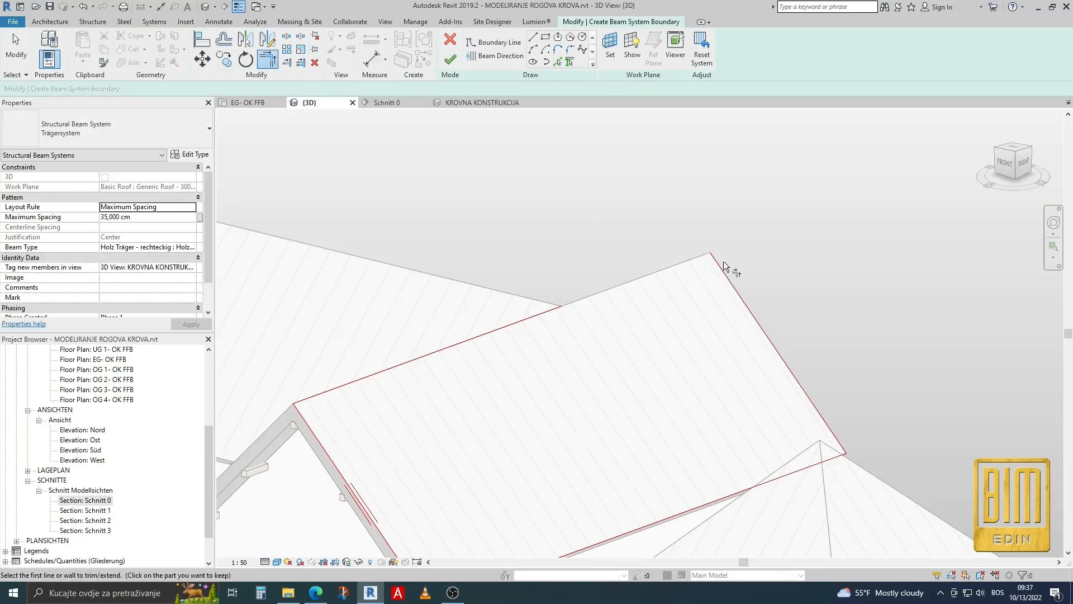
pyautogui.scroll(-3, 659, 249)
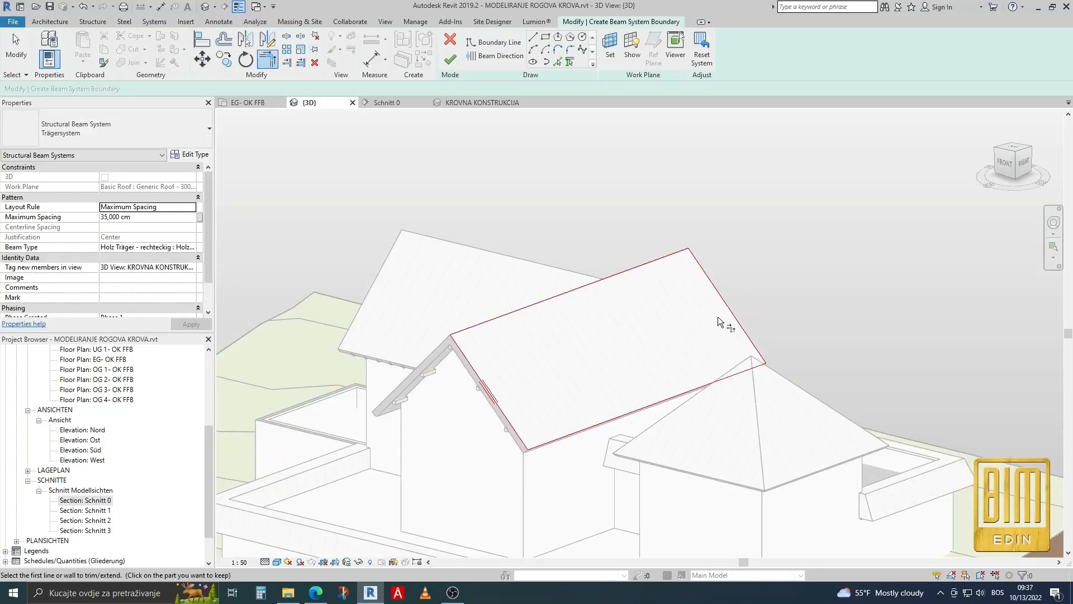
# Finish the long slope's beam system and give it Holz Träger - rechteckig : Holz 120 x 160 beams at 70 cm maximum spacing.
pyautogui.scroll(3, 507, 404)
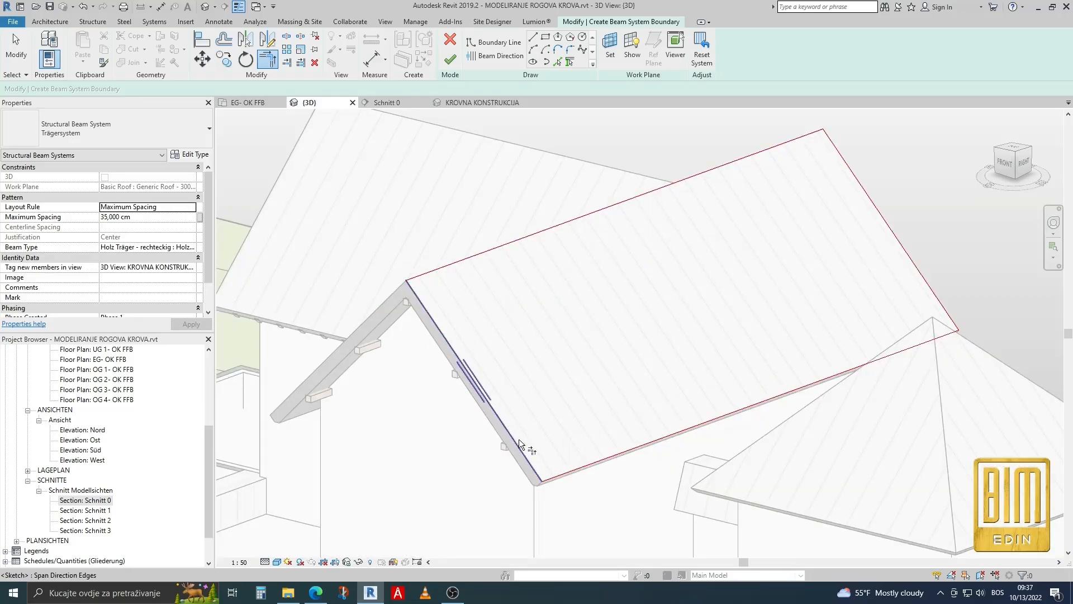
pyautogui.click(450, 59)
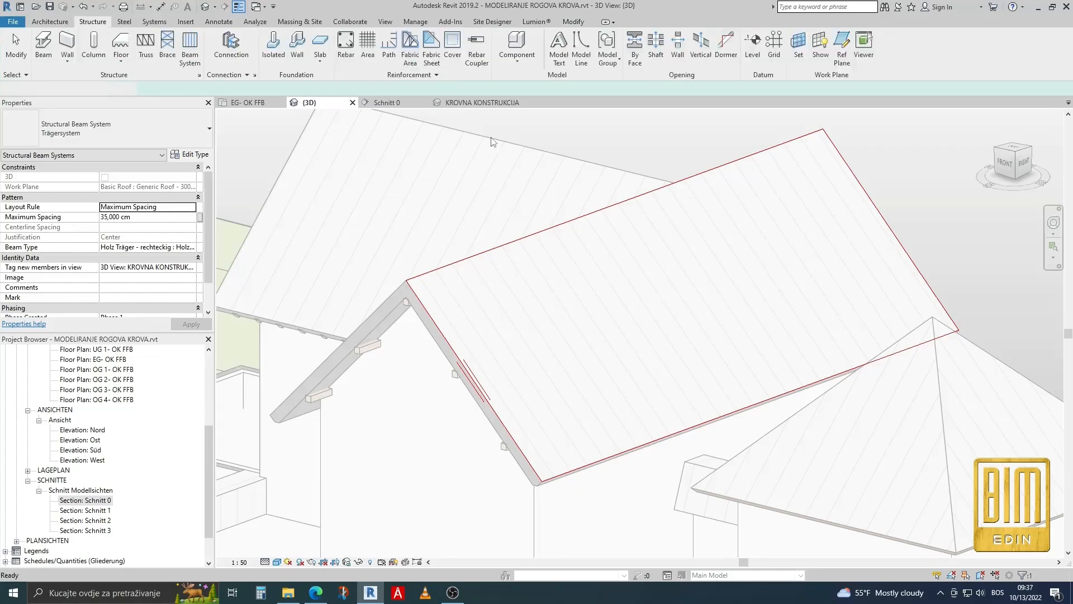
pyautogui.click(196, 252)
pyautogui.scroll(-3, 187, 290)
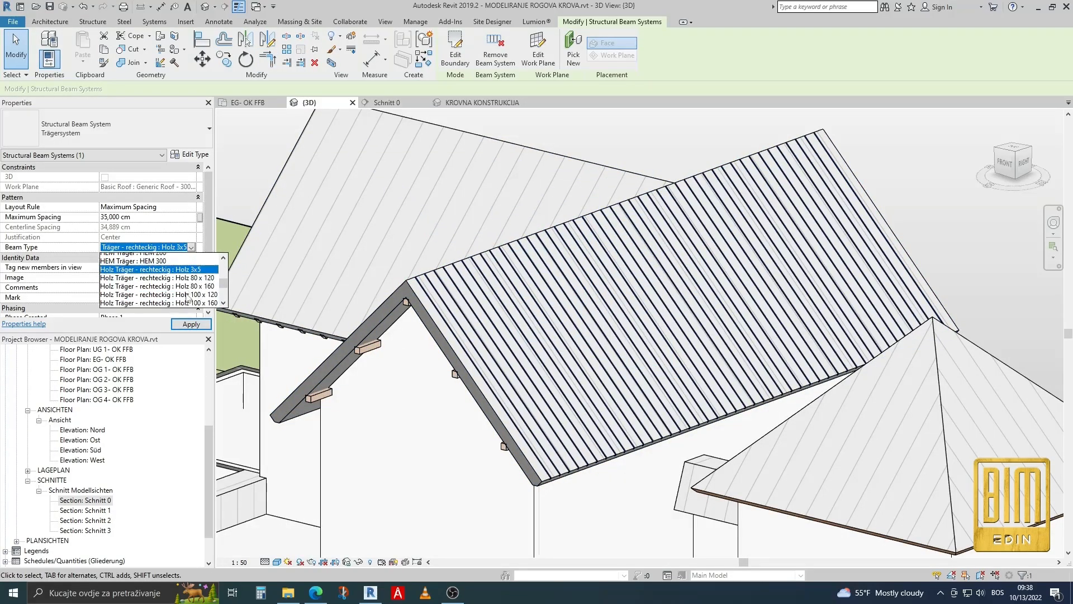
pyautogui.scroll(-1, 187, 298)
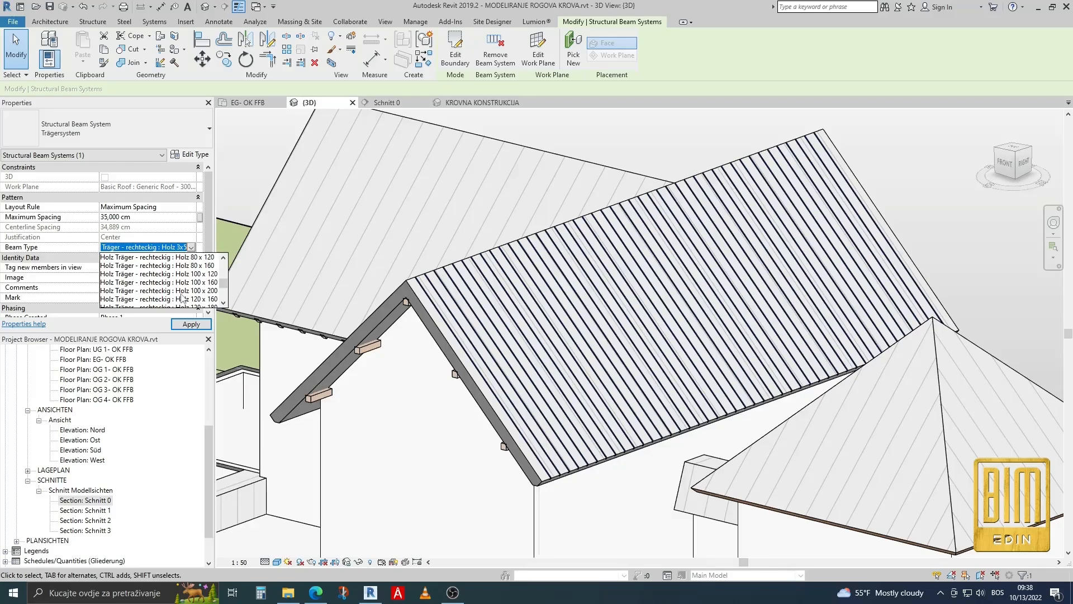
pyautogui.click(182, 299)
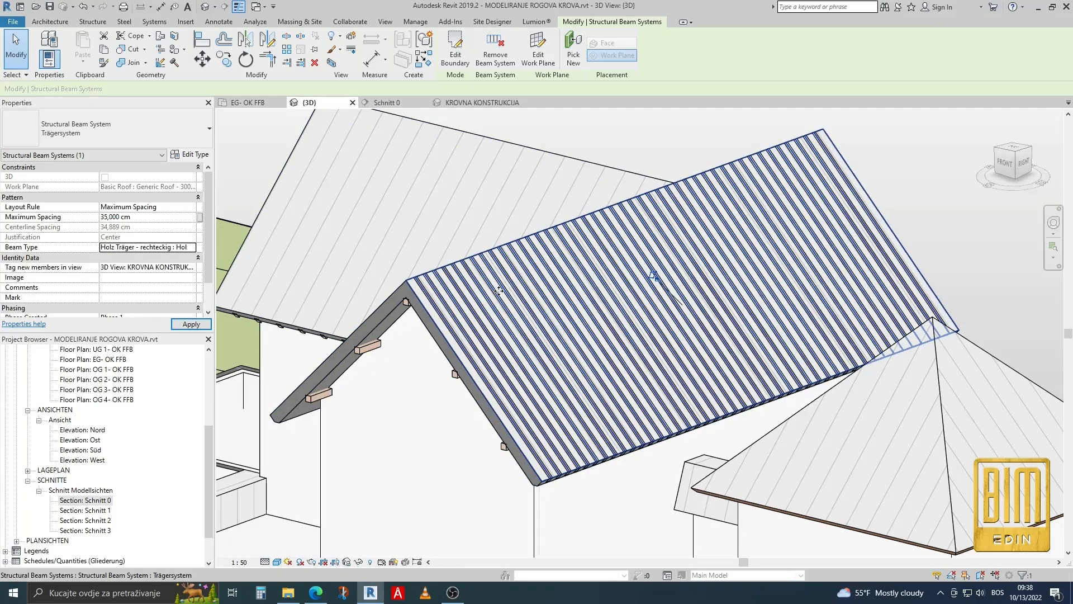
pyautogui.click(159, 220)
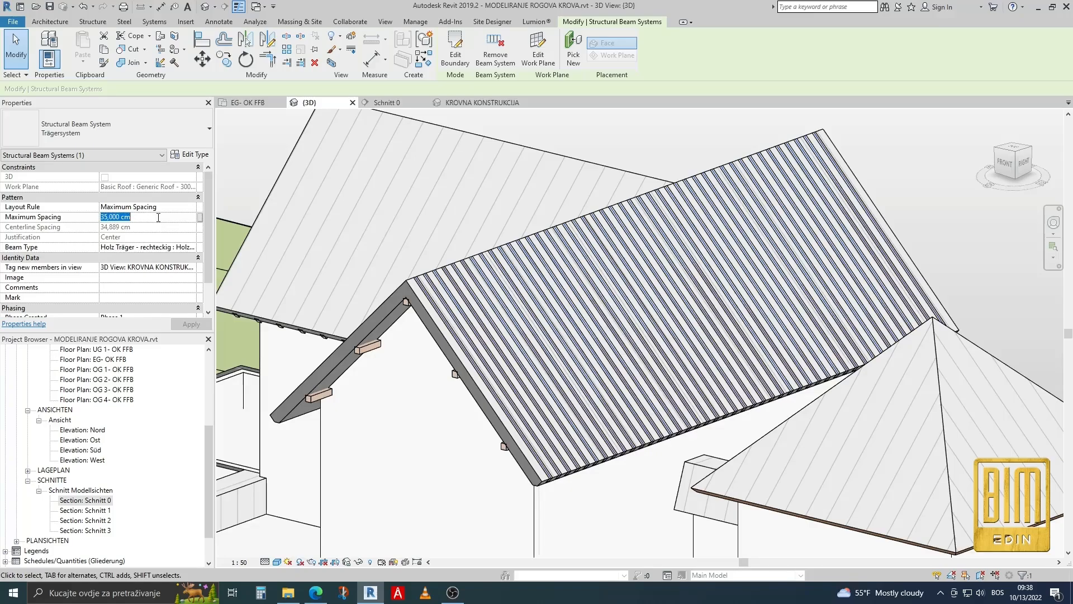
pyautogui.press('Return')
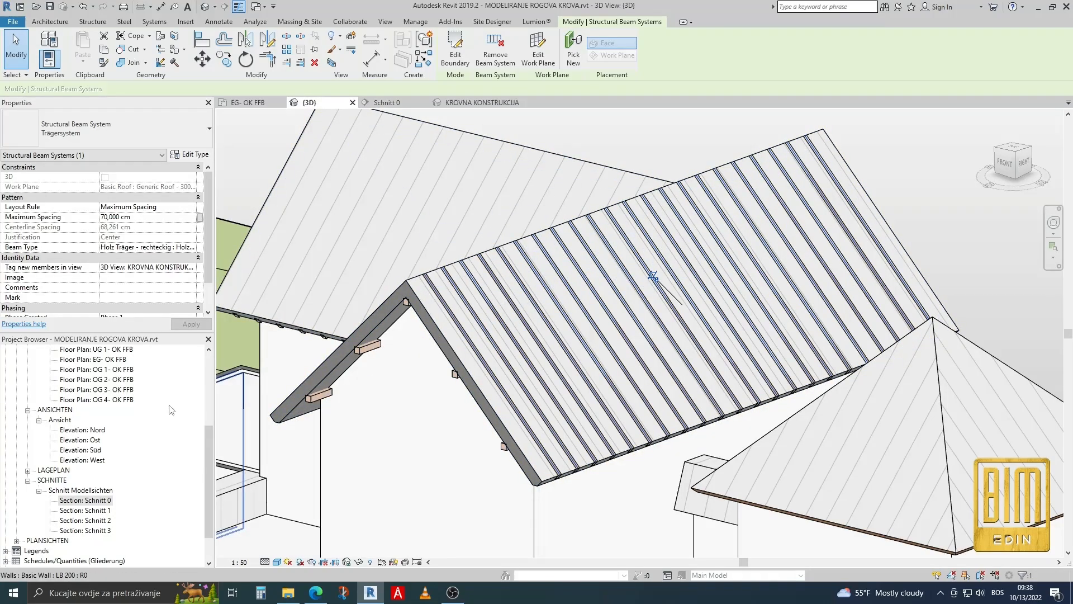
# From floor plan EG- OK FFB, open the section view Schnitt 2.
pyautogui.doubleClick(102, 360)
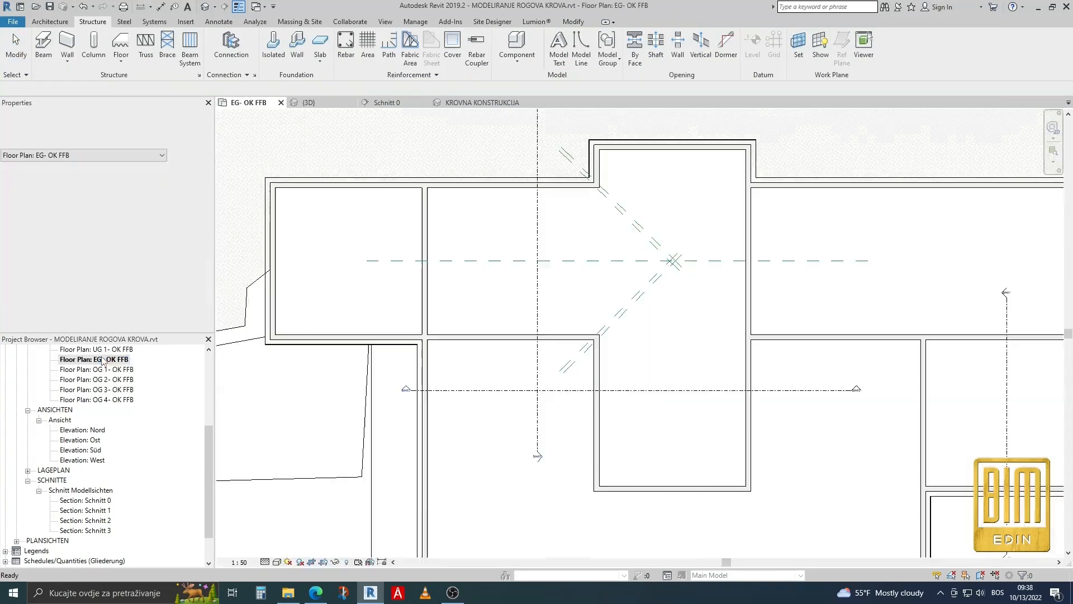
pyautogui.rightClick(659, 395)
pyautogui.click(688, 167)
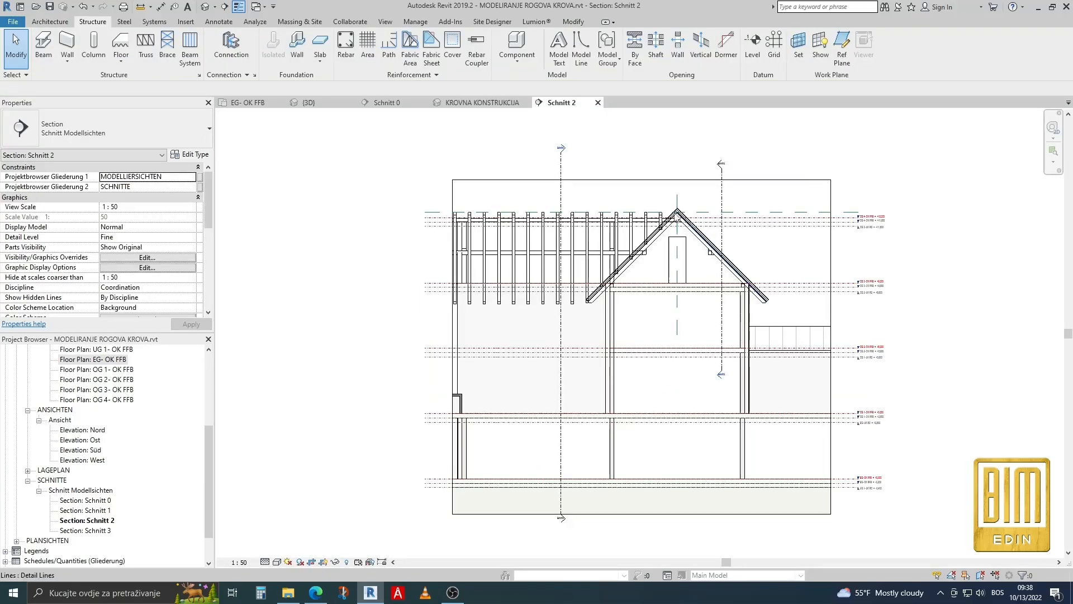
# Select the new rafter beam system near the ridge in section and duplicate its type as Rogovi.
pyautogui.scroll(10, 679, 213)
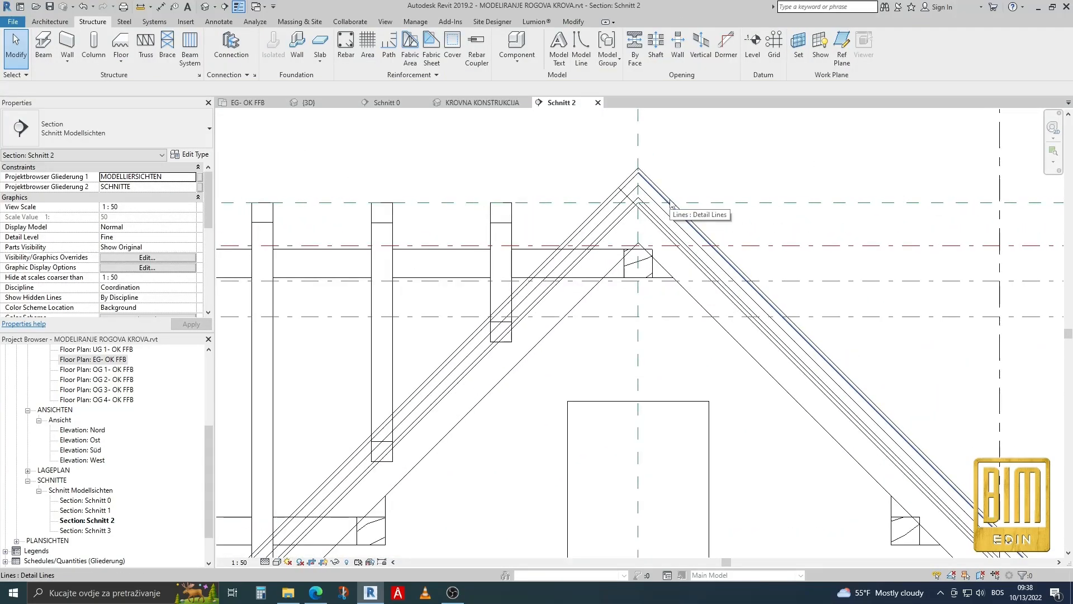
pyautogui.scroll(5, 670, 224)
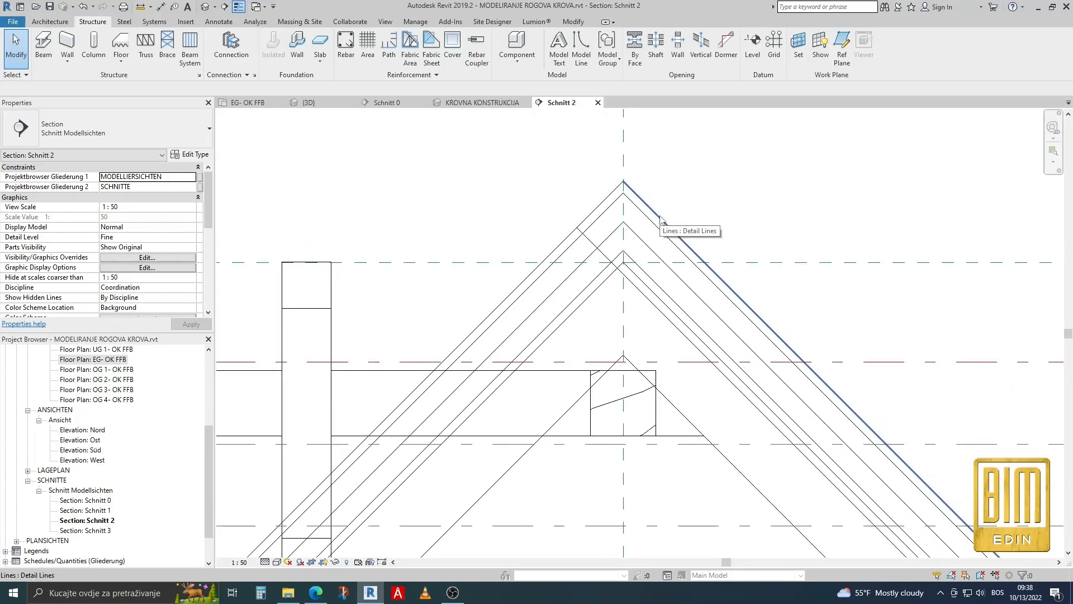
pyautogui.click(664, 217)
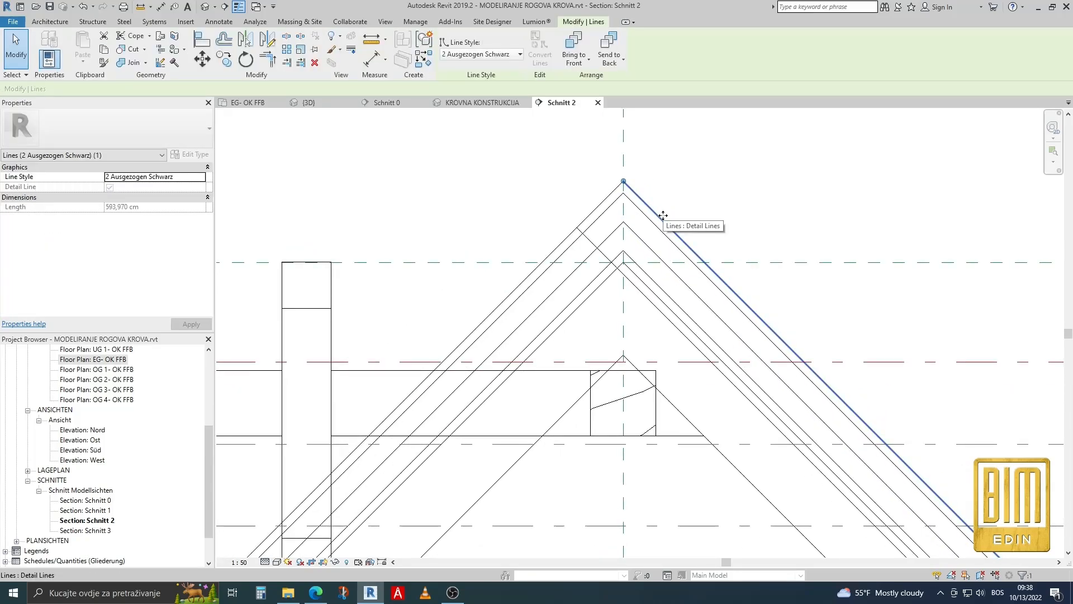
pyautogui.press('Tab')
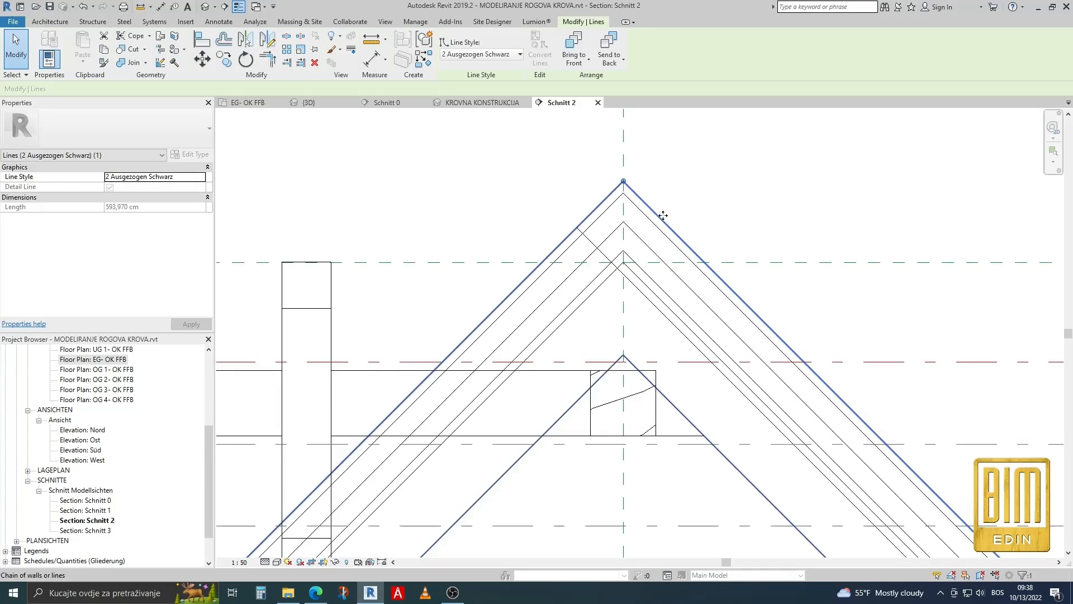
pyautogui.press('Tab')
pyautogui.click(663, 216)
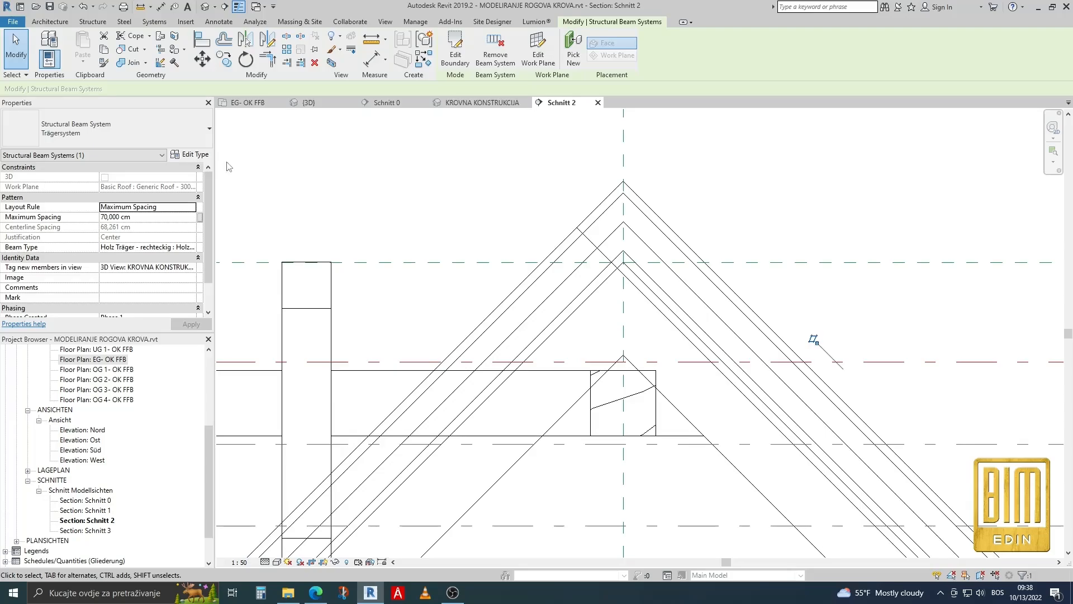
pyautogui.click(190, 154)
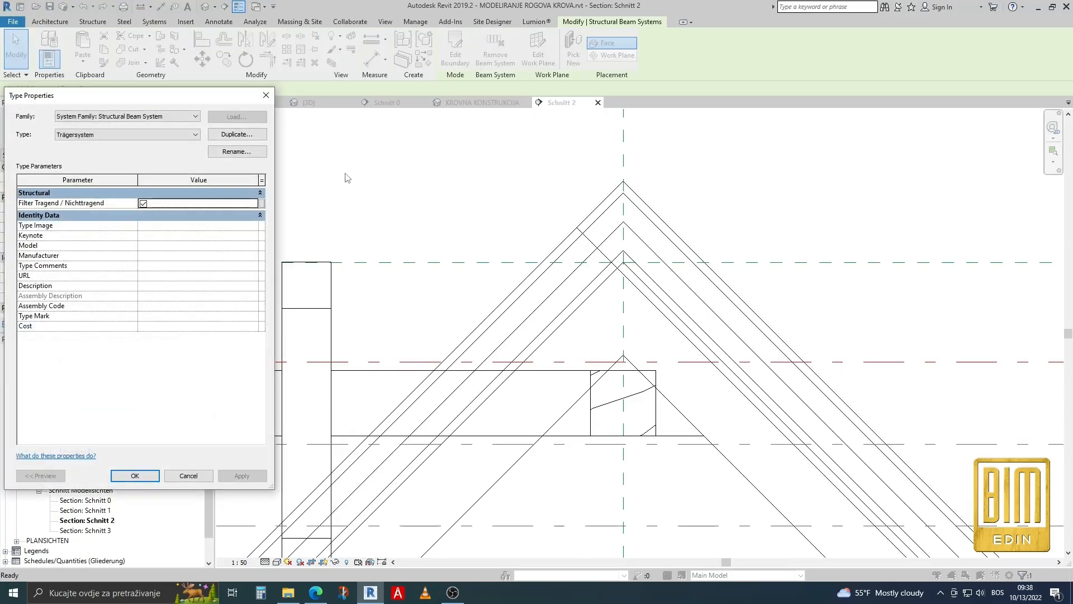
pyautogui.click(226, 135)
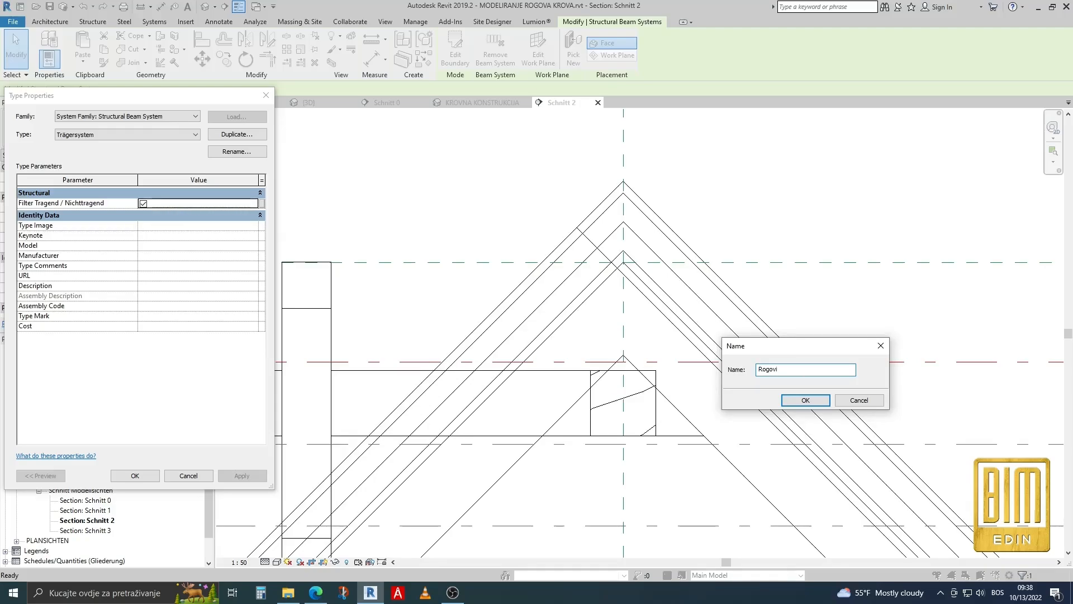
pyautogui.click(806, 400)
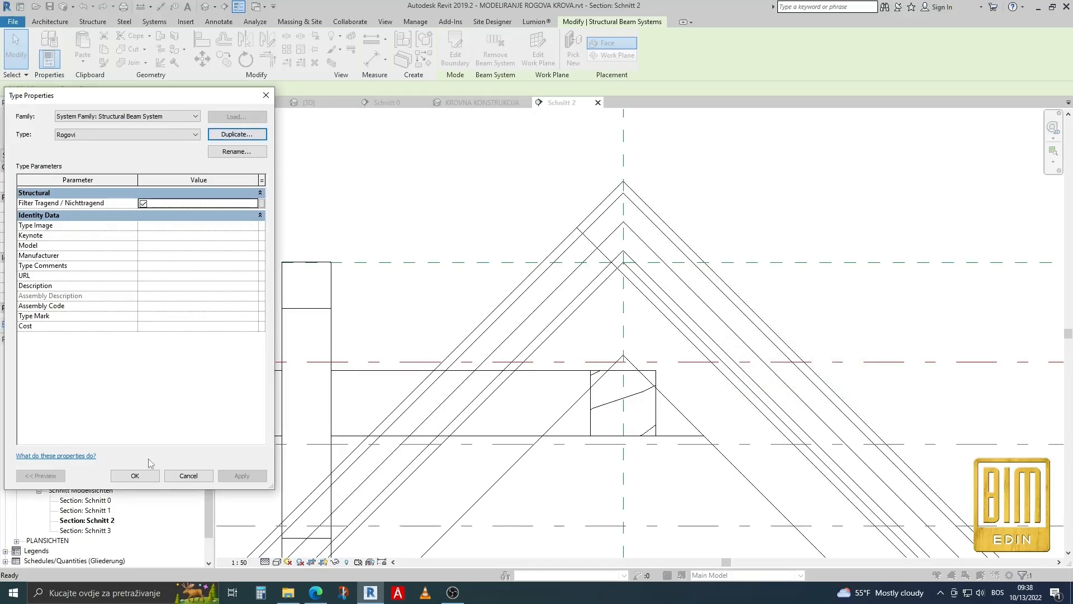
pyautogui.click(144, 479)
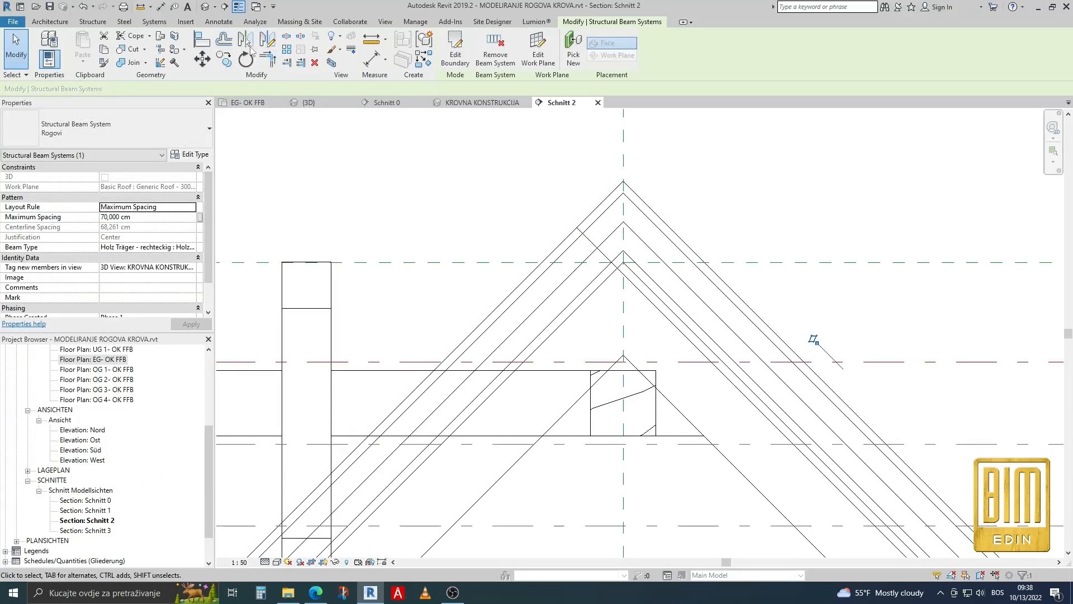
# Mirror a copy of the Rogovi beam system about the vertical reference plane through the ridge in Schnitt 2.
pyautogui.click(247, 44)
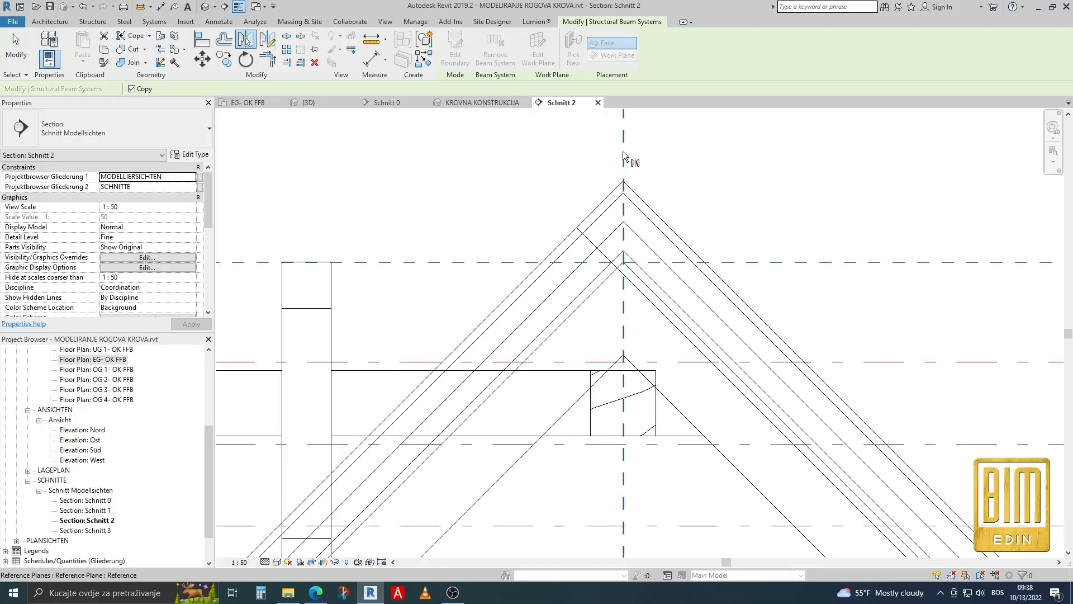
pyautogui.click(594, 162)
pyautogui.scroll(-3, 655, 203)
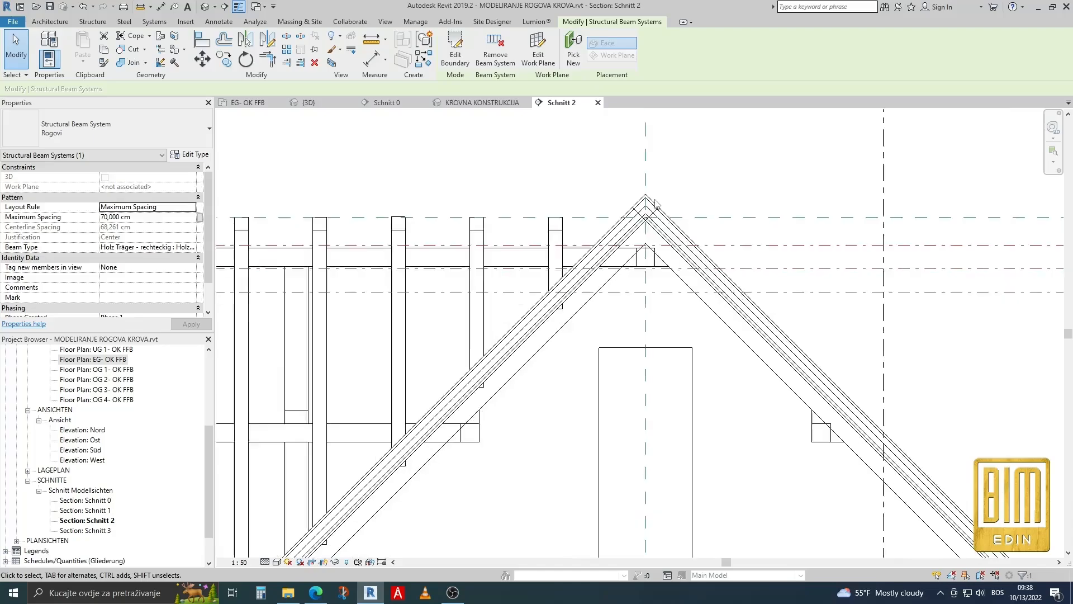
pyautogui.scroll(-2, 643, 203)
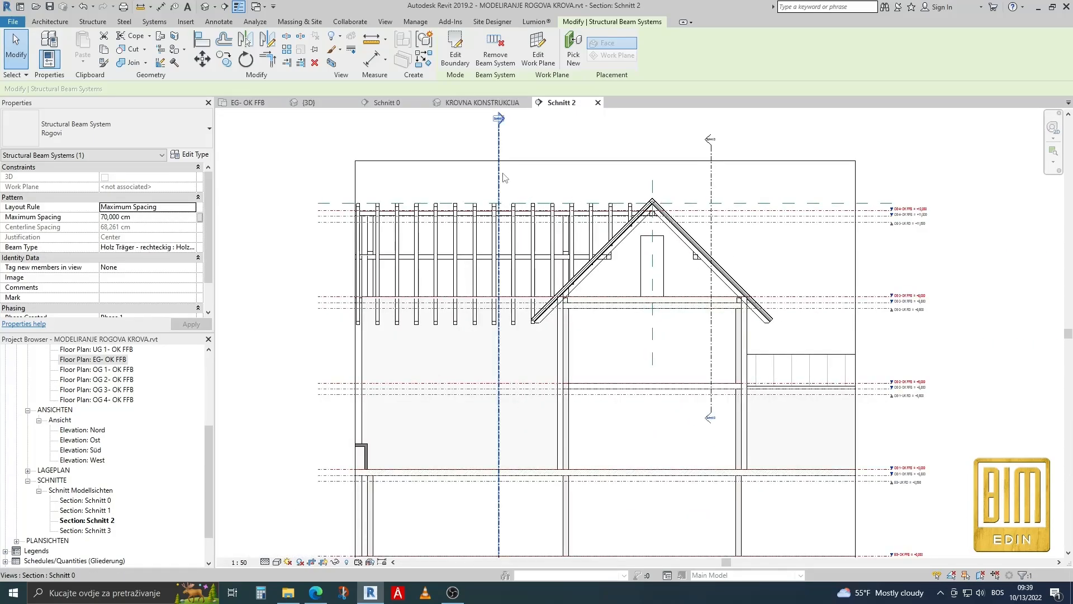
pyautogui.scroll(2, 474, 206)
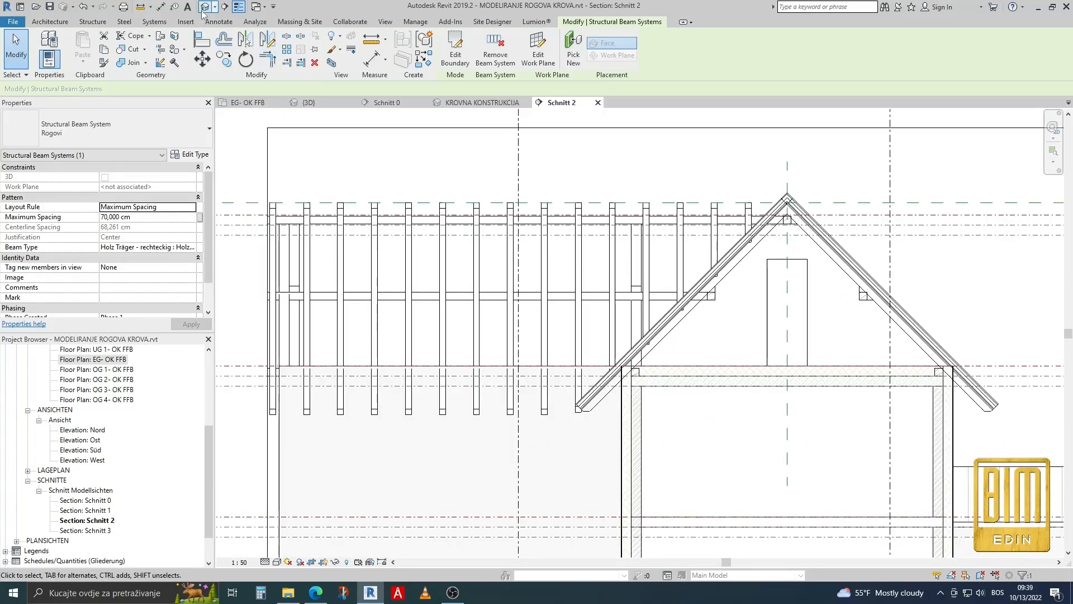
# In the 3D view KROVNA KONSTRUKCIJA, change both cross-wing rafter beam systems to the type Rogovi.
pyautogui.click(484, 102)
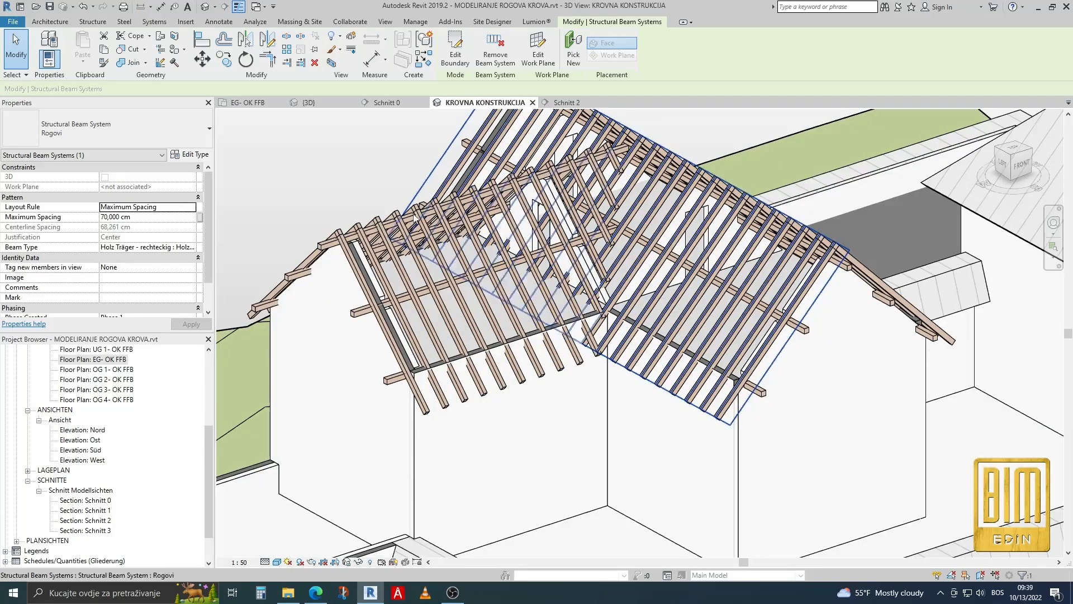
pyautogui.scroll(4, 415, 218)
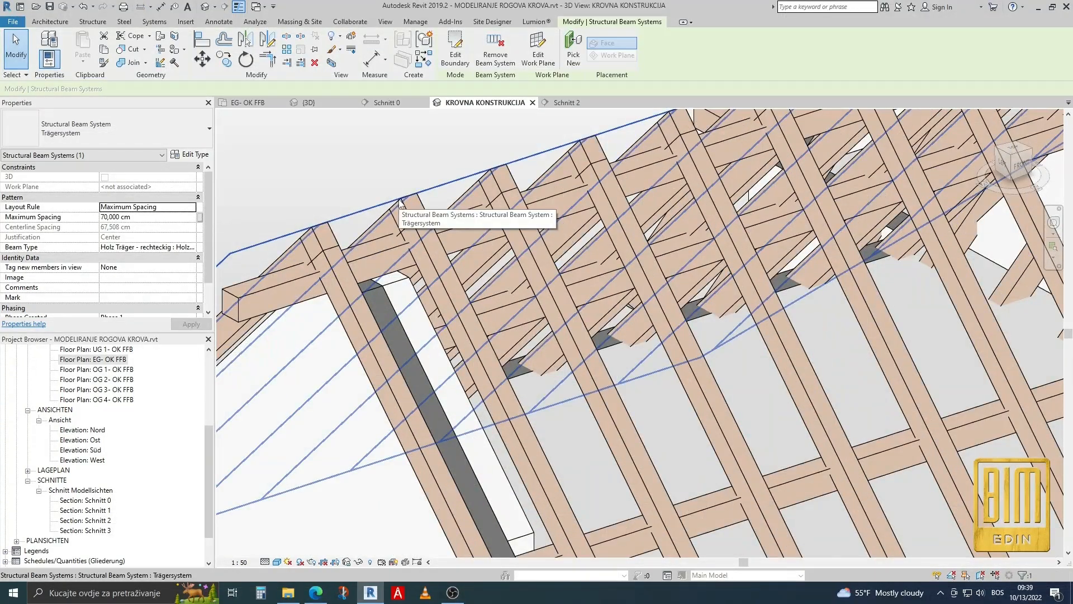
pyautogui.click(400, 203)
pyautogui.click(158, 129)
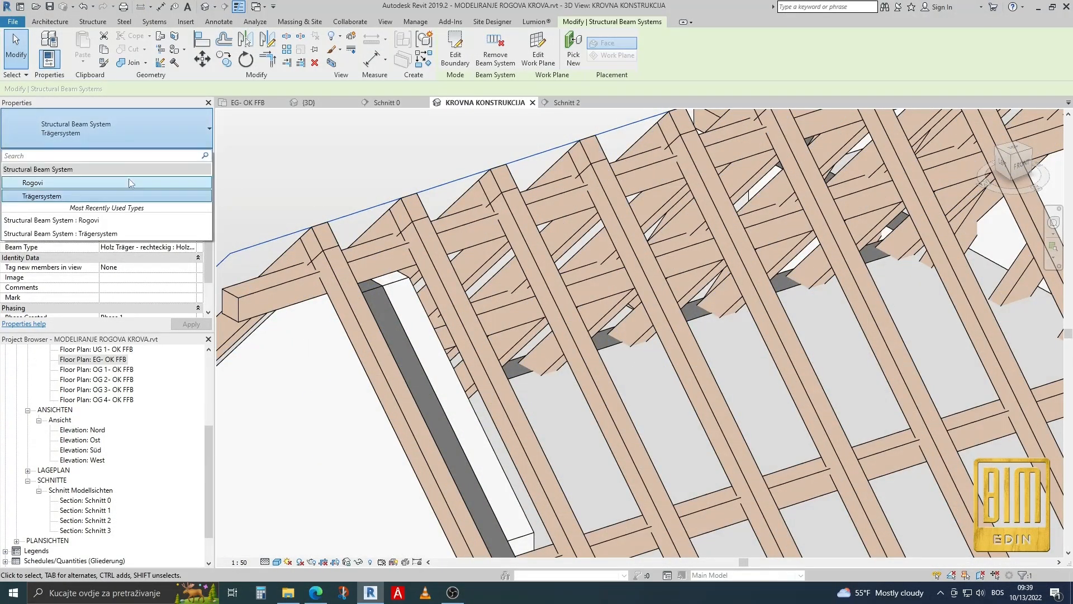
pyautogui.click(84, 182)
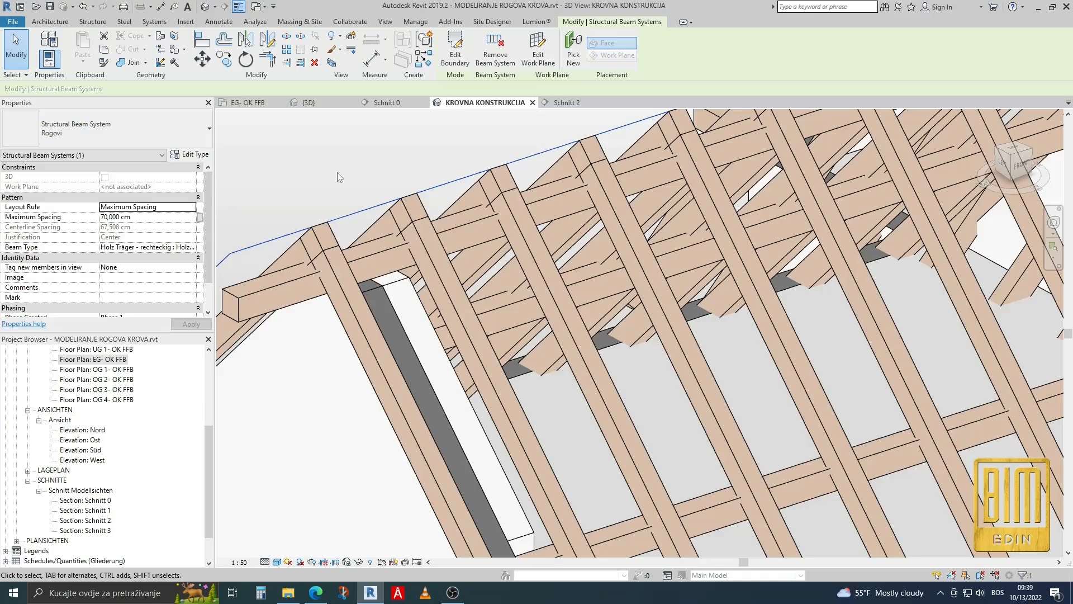
pyautogui.click(415, 197)
pyautogui.click(157, 152)
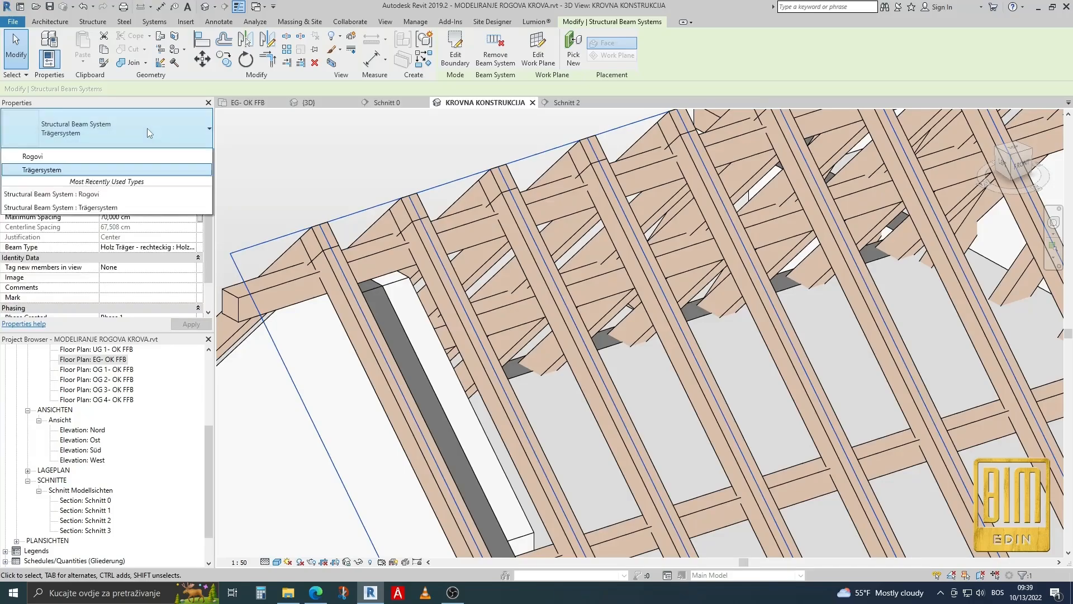
pyautogui.click(138, 182)
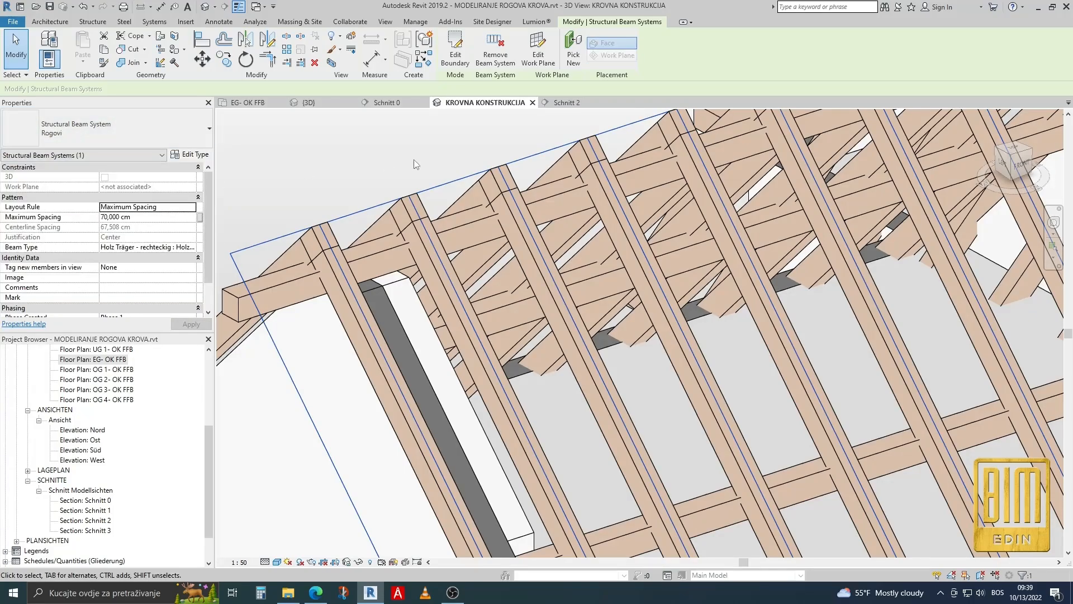
pyautogui.click(19, 50)
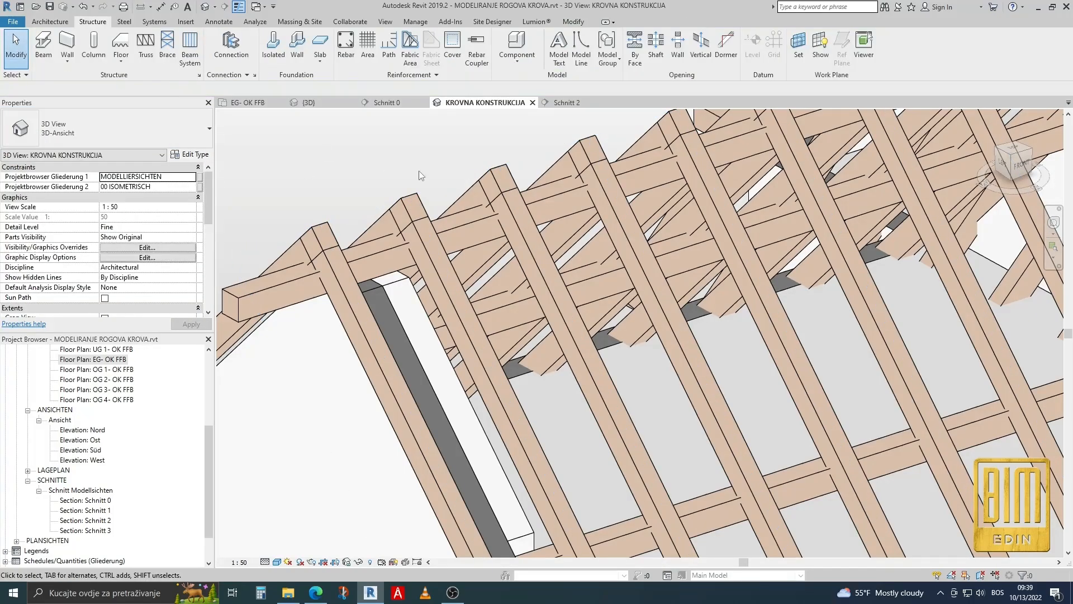
# Open the boundary of the main-roof Rogovi beam system on the cross-wing side for editing, and switch to the {3D} view.
pyautogui.scroll(-5, 530, 385)
pyautogui.scroll(5, 530, 384)
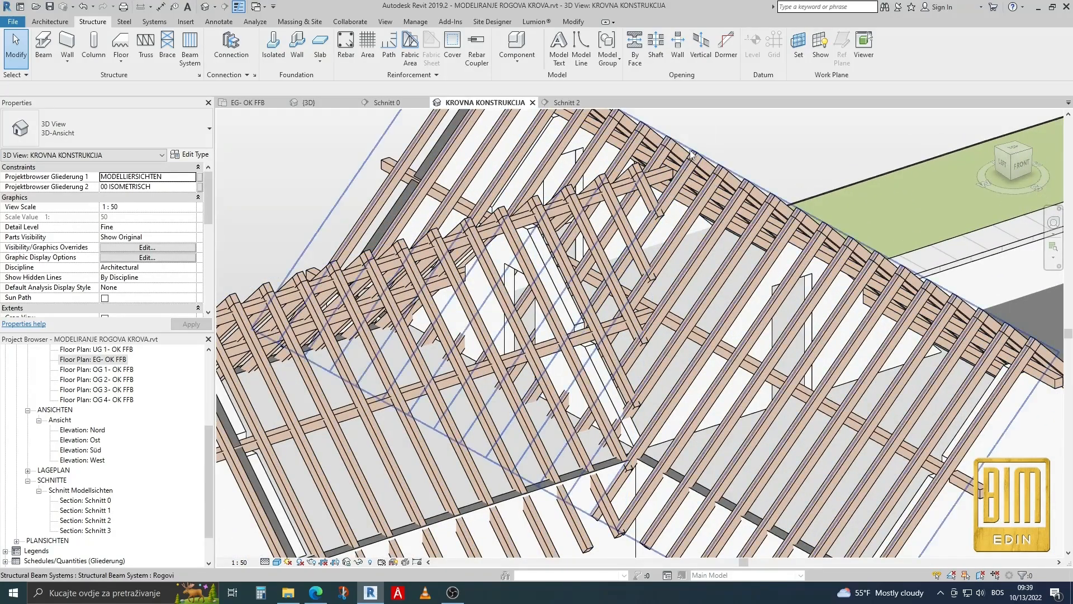
pyautogui.click(692, 154)
pyautogui.click(452, 49)
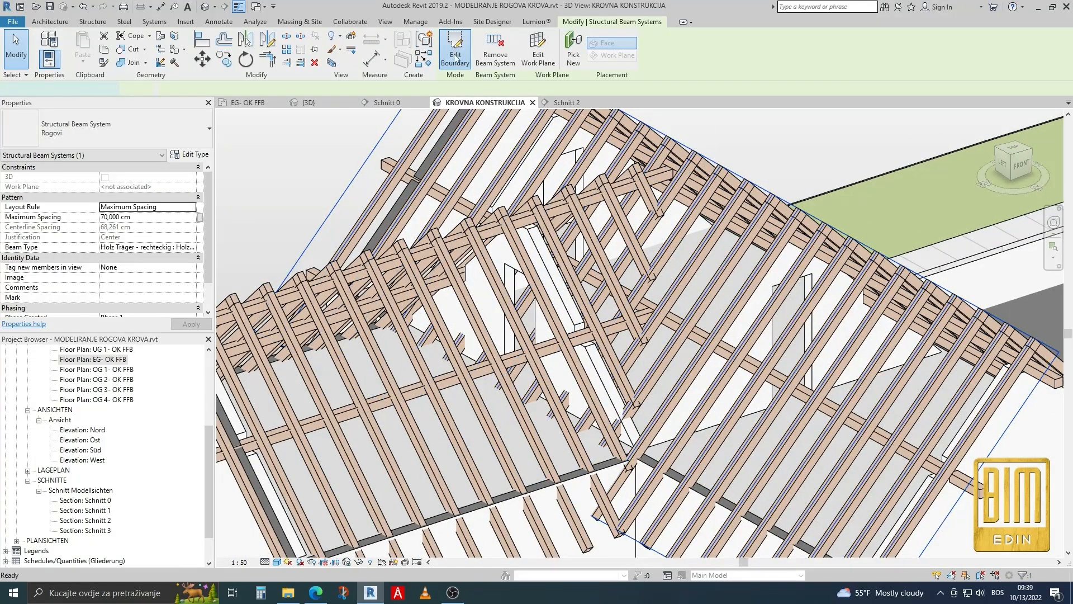
pyautogui.click(313, 103)
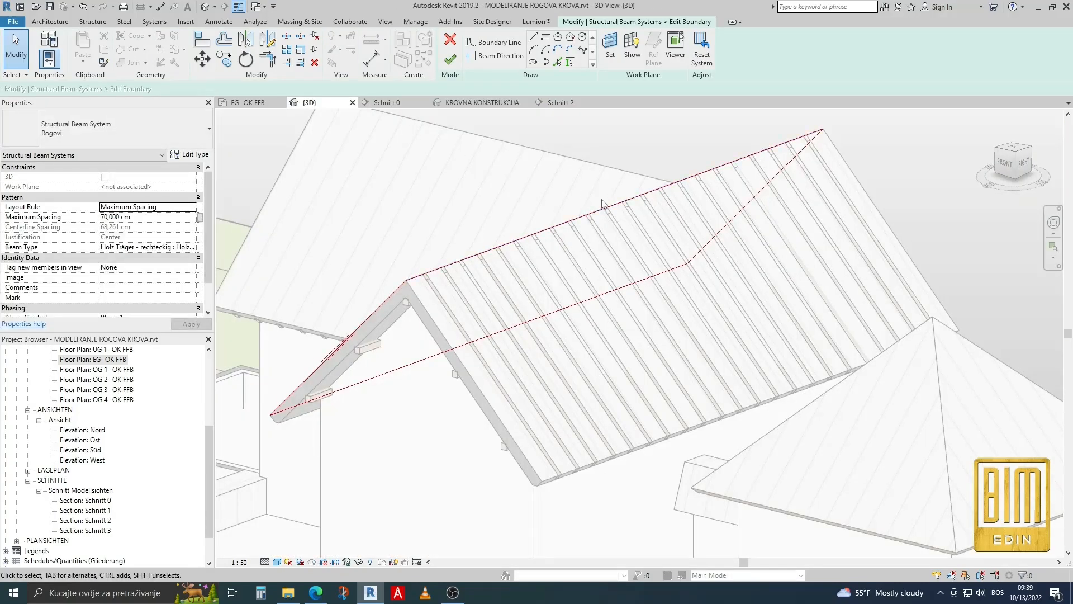
# Add a boundary line picked from the first valley edge, where the cross-wing roof meets the main roof slope.
pyautogui.scroll(-3, 602, 205)
pyautogui.keyDown('shift'); pyautogui.moveTo(342, 353); pyautogui.dragTo(552, 334, button='middle'); pyautogui.keyUp('shift')
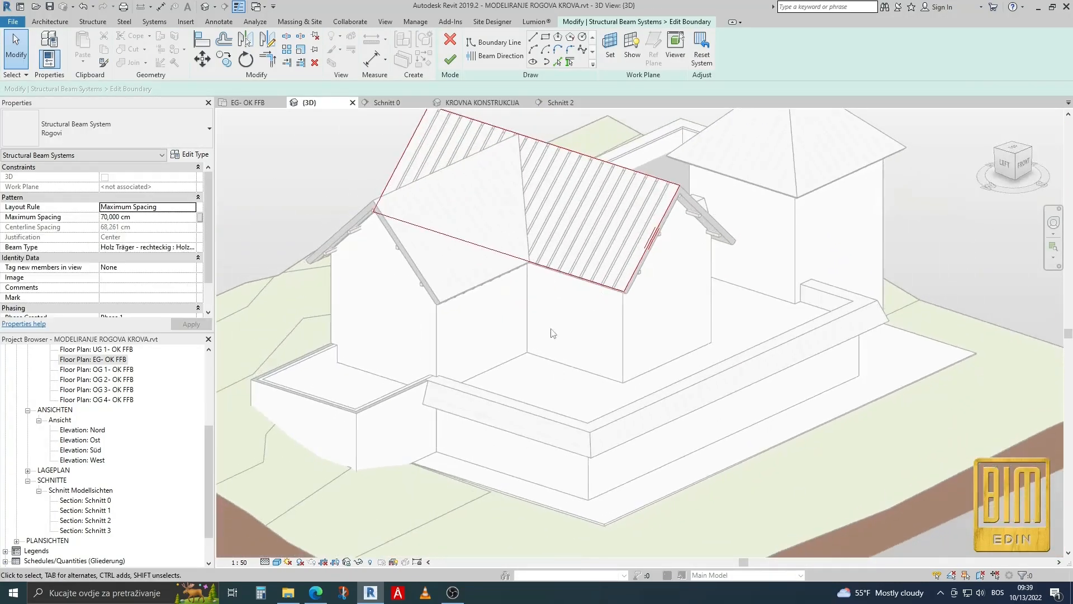
pyautogui.scroll(4, 545, 195)
pyautogui.scroll(-2, 529, 263)
pyautogui.scroll(4, 510, 183)
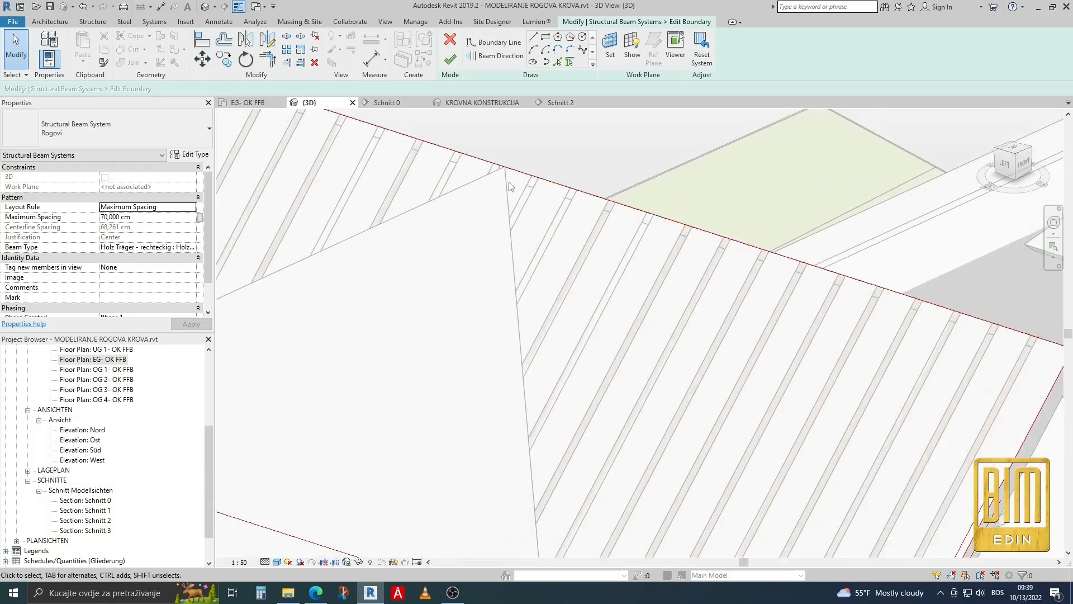
pyautogui.click(558, 62)
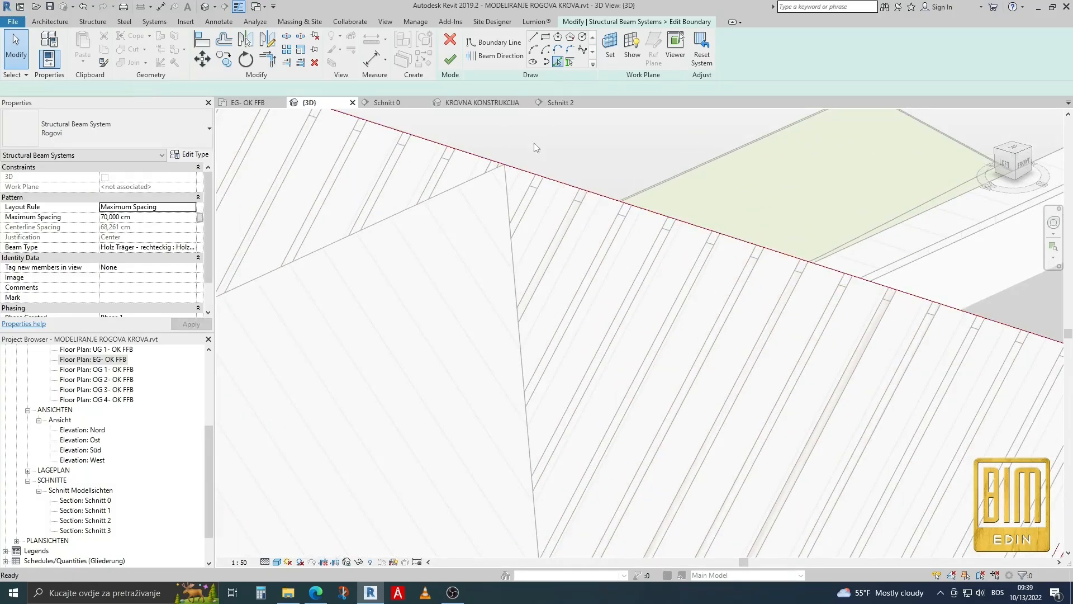
pyautogui.scroll(3, 507, 199)
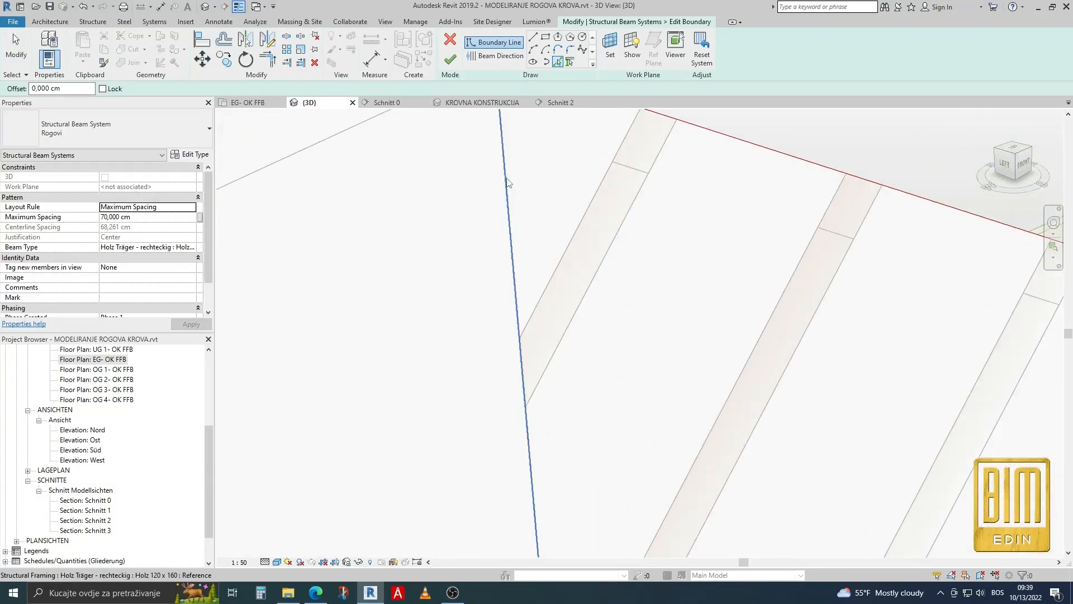
pyautogui.scroll(-2, 532, 253)
pyautogui.scroll(-5, 532, 253)
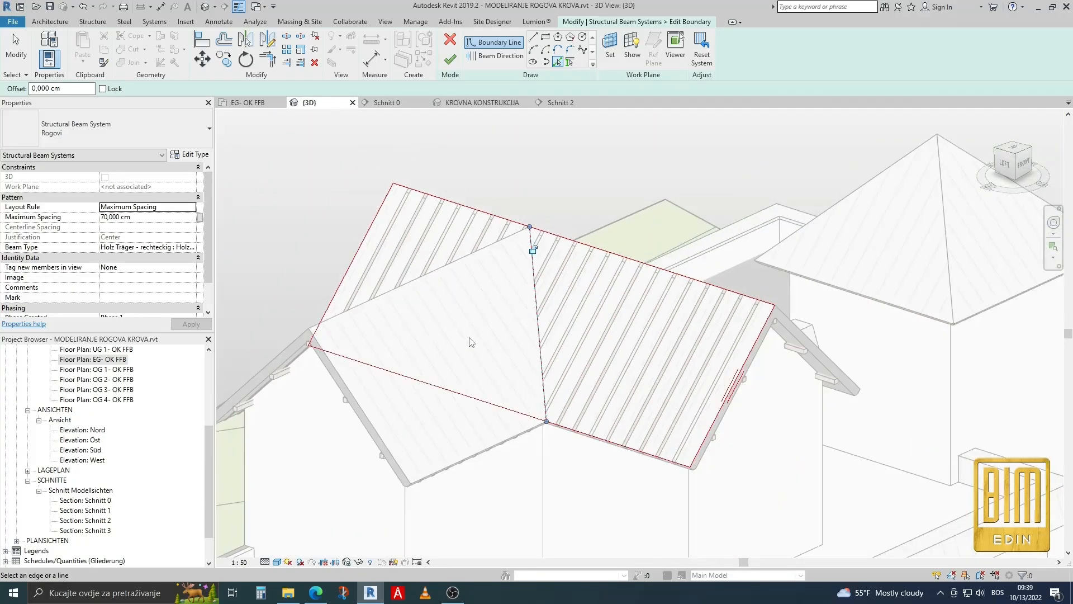
# Add a second boundary line picked from the roof's valley edge on the opposite side of the cross-wing.
pyautogui.keyDown('shift'); pyautogui.moveTo(498, 350); pyautogui.dragTo(463, 279, button='middle'); pyautogui.keyUp('shift')
pyautogui.scroll(5, 470, 273)
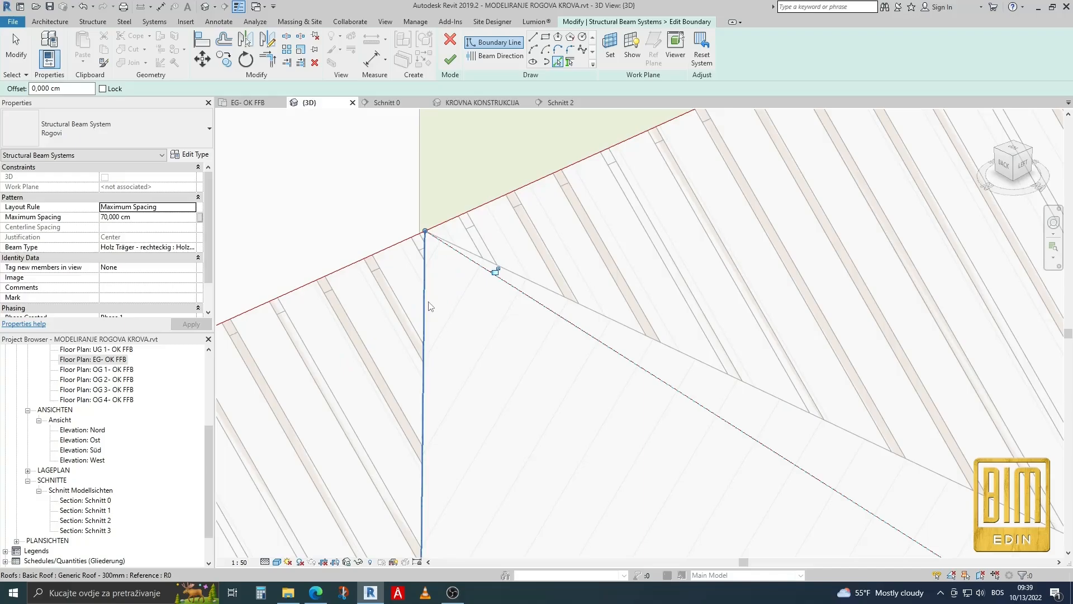
pyautogui.click(424, 306)
pyautogui.scroll(-3, 485, 232)
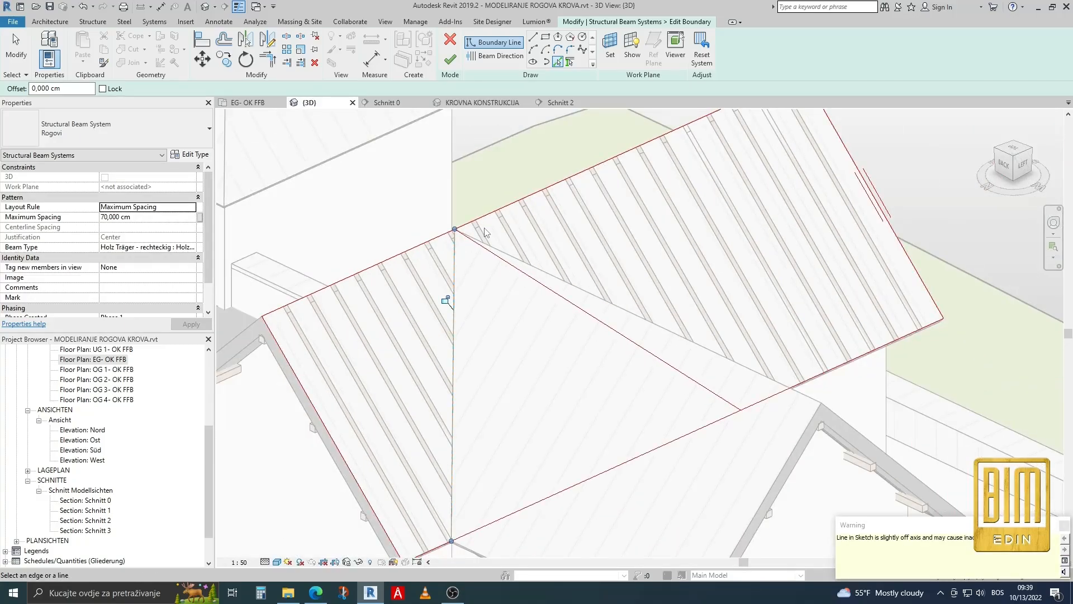
# Draw a short boundary line parallel to the ridge between the two valley lines near their apex, and trim the valley lines to it.
pyautogui.scroll(5, 445, 302)
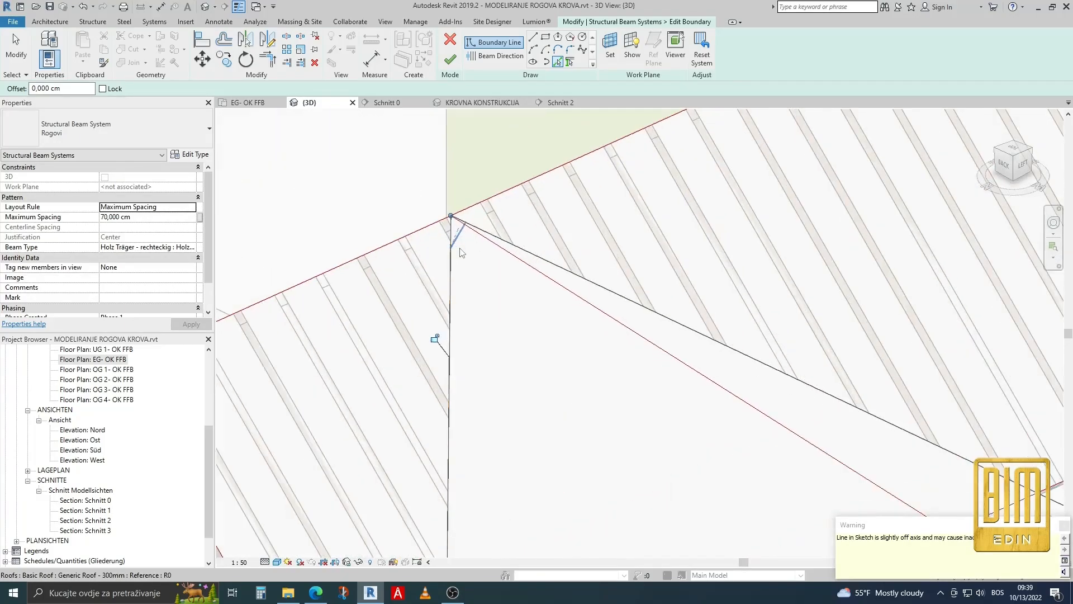
pyautogui.click(533, 38)
pyautogui.click(436, 149)
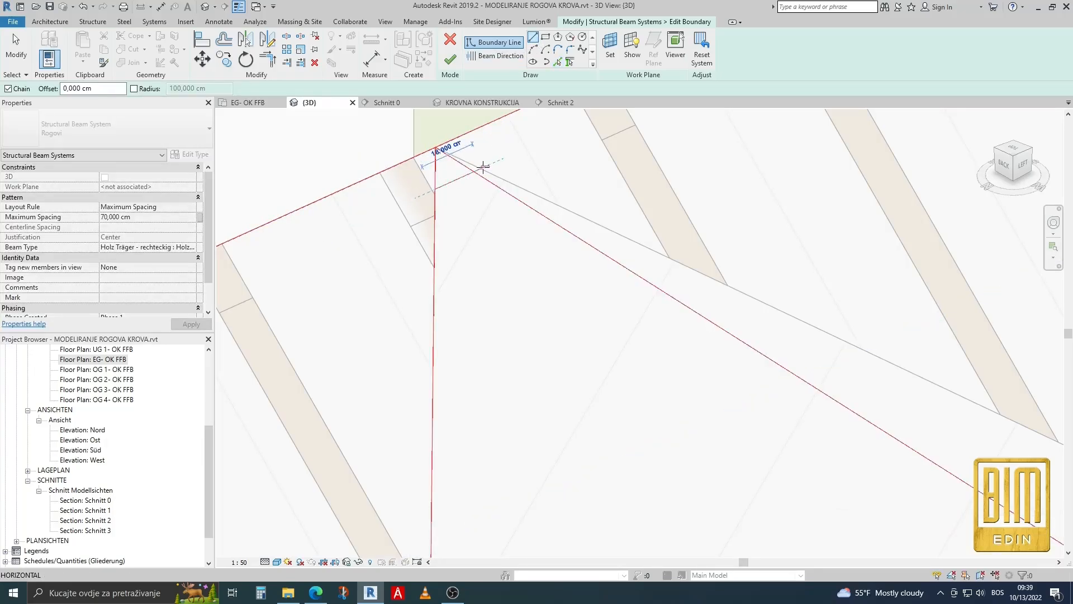
pyautogui.click(474, 172)
pyautogui.press('Escape')
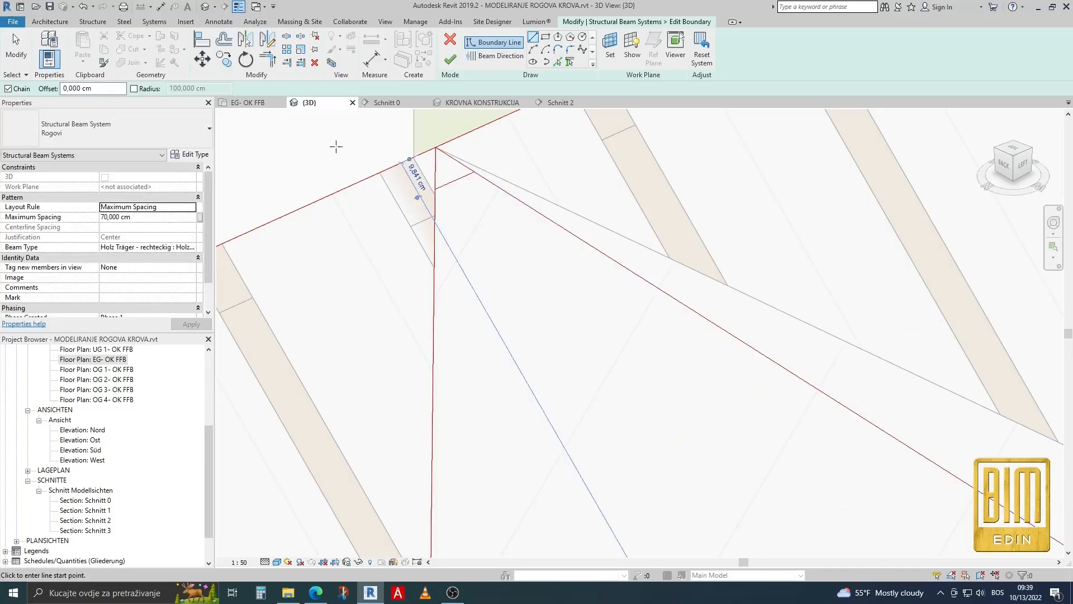
pyautogui.click(268, 59)
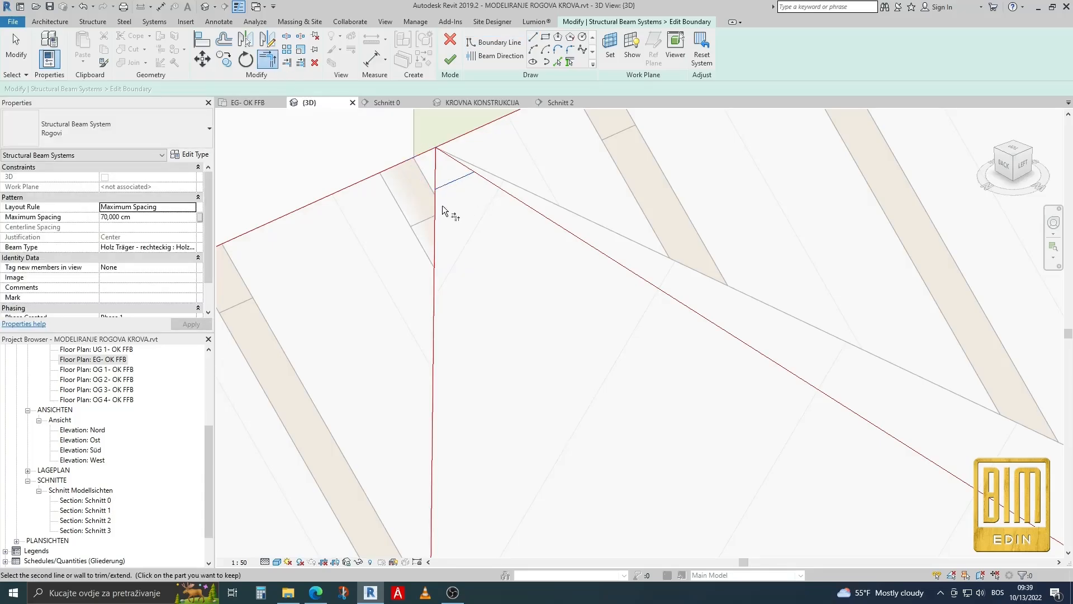
pyautogui.scroll(-6, 479, 179)
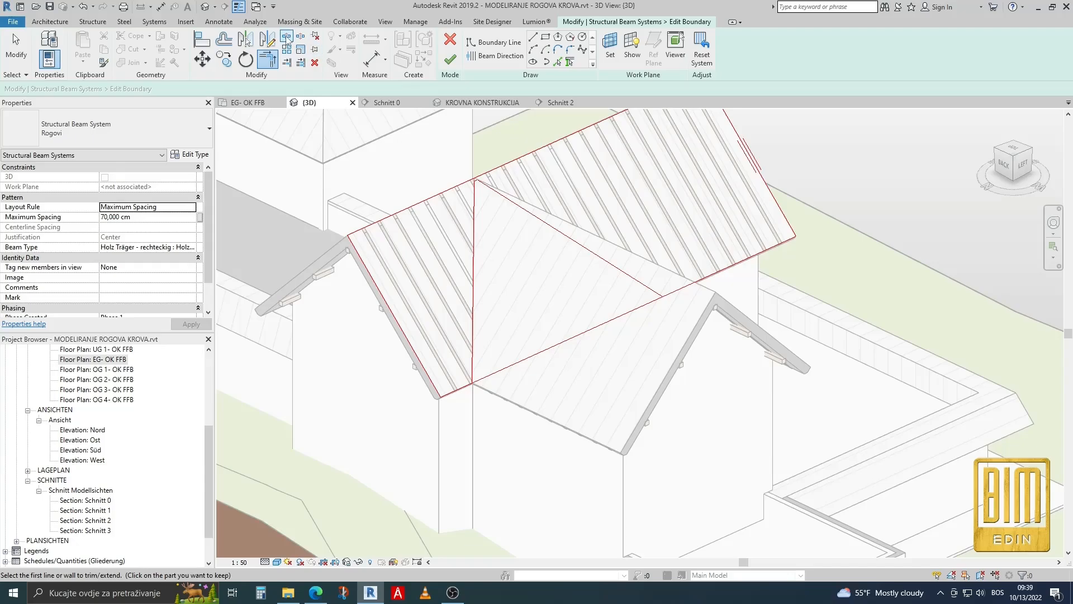
# Split the eave boundary line between the valleys, trim its two parts to the valley lines, and finish the boundary edit.
pyautogui.click(268, 58)
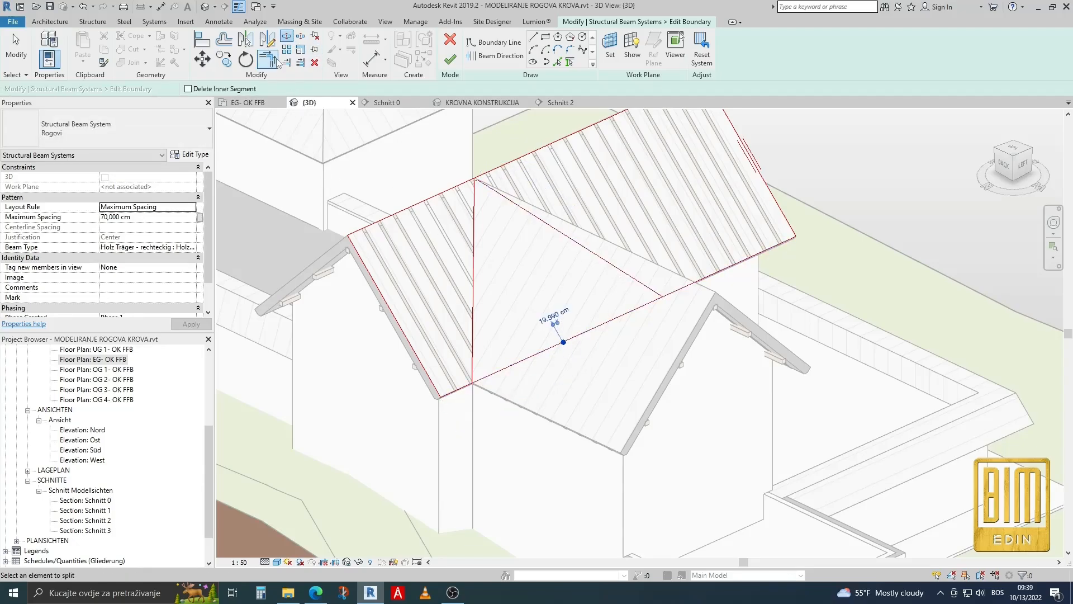
pyautogui.click(274, 59)
pyautogui.click(471, 339)
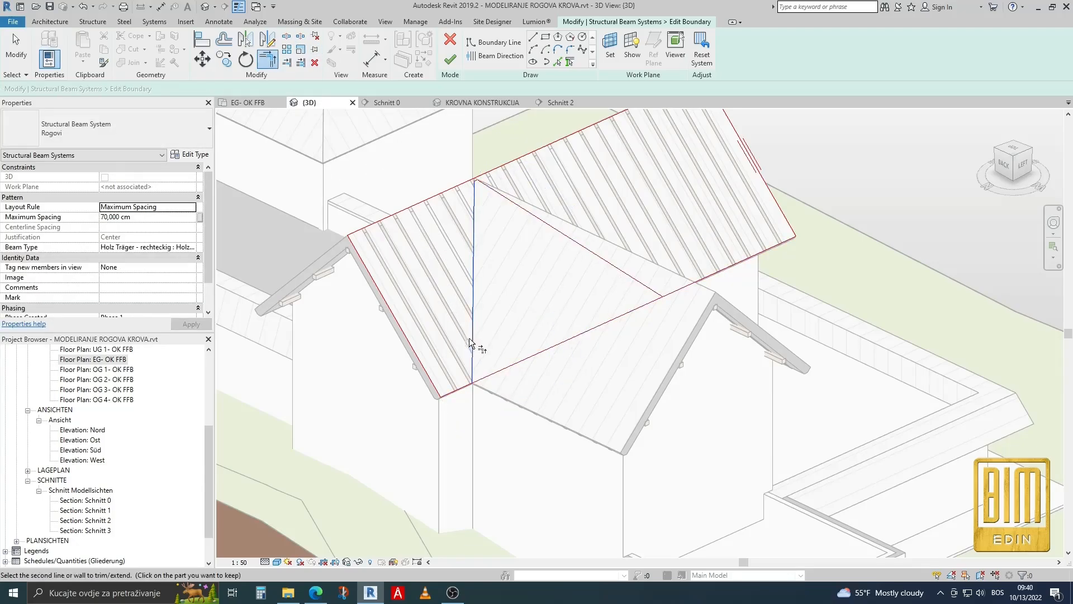
pyautogui.click(464, 385)
pyautogui.click(677, 288)
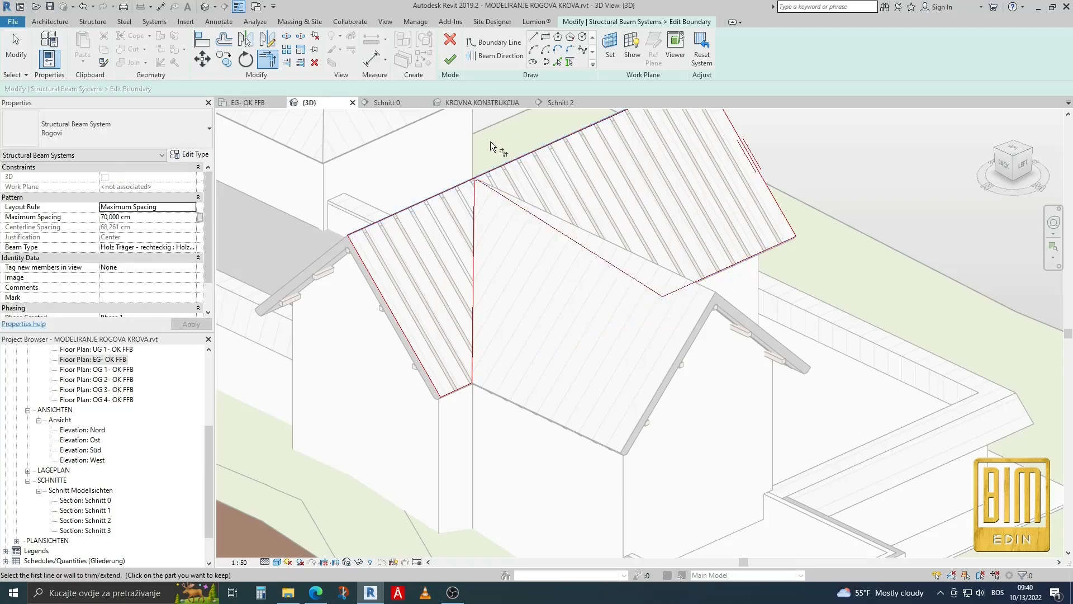
pyautogui.click(451, 58)
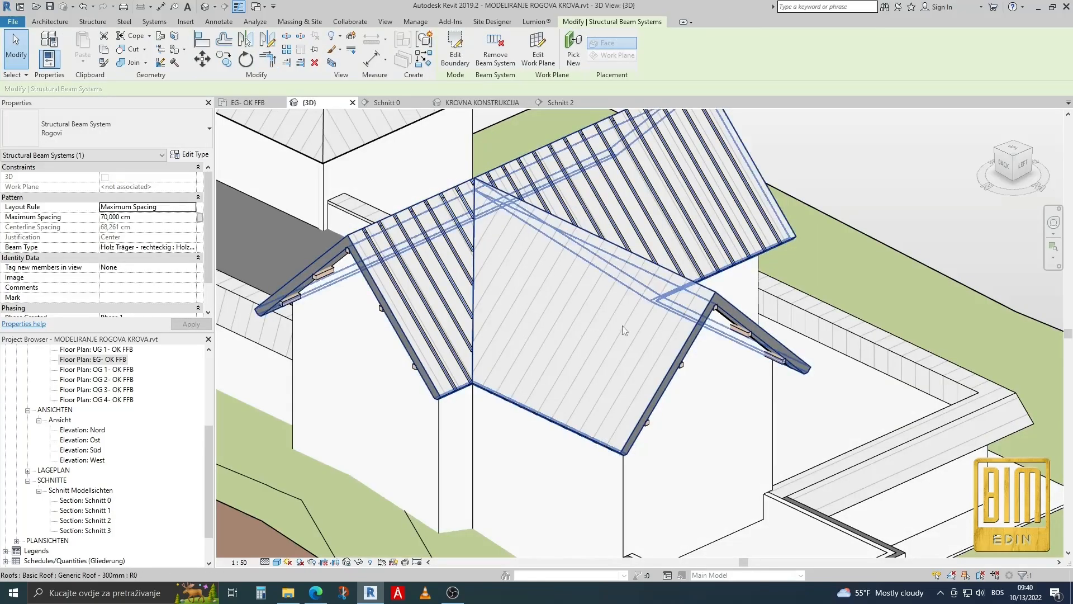
pyautogui.scroll(-2, 521, 293)
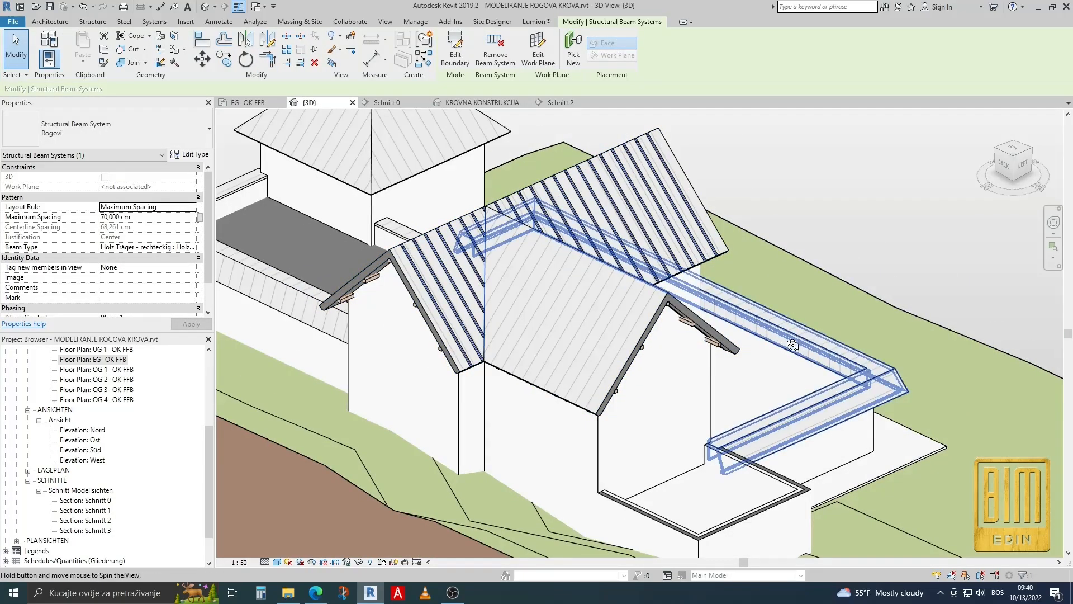
pyautogui.keyDown('shift'); pyautogui.moveTo(635, 325); pyautogui.dragTo(653, 276, button='middle'); pyautogui.keyUp('shift')
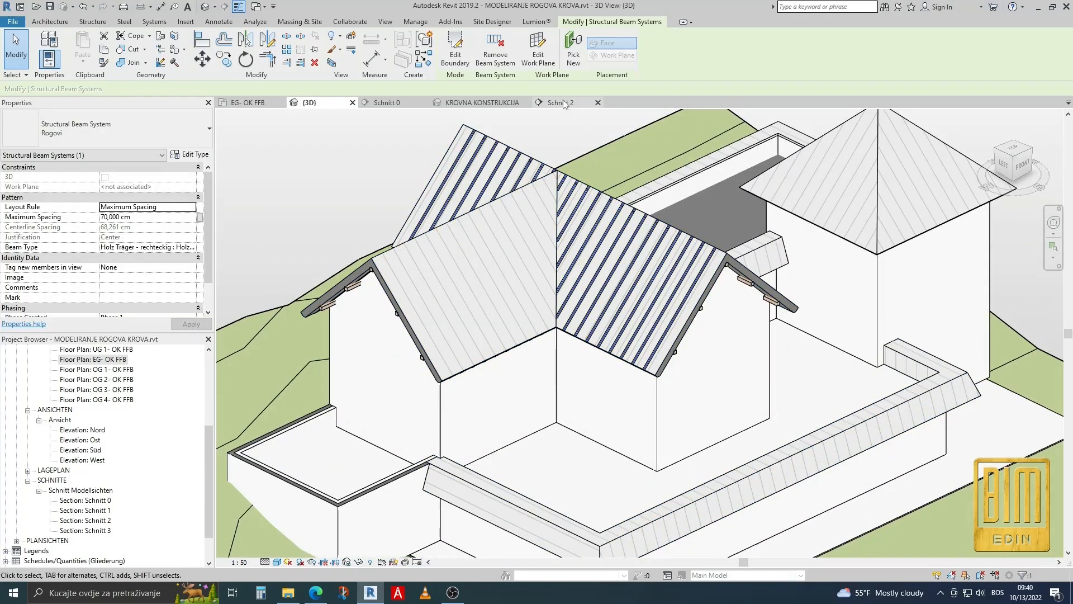
# In section Schnitt 2, move the Rogovi beam systems on both sides of the ridge vertically down from the roof apex to the roof's inner apex.
pyautogui.click(561, 102)
pyautogui.scroll(5, 671, 173)
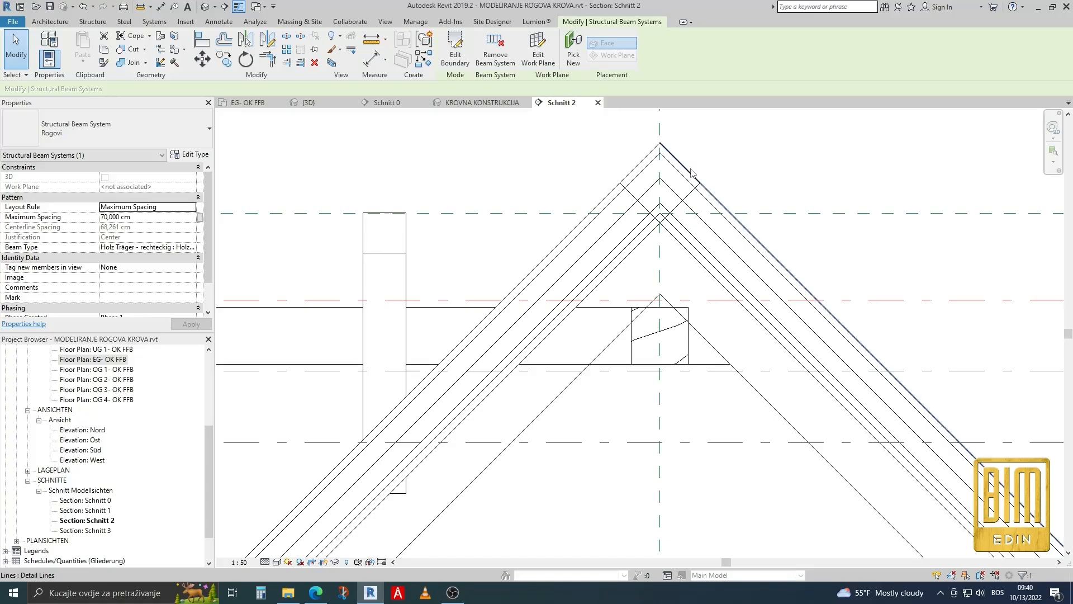
pyautogui.press('Tab')
pyautogui.click(692, 171)
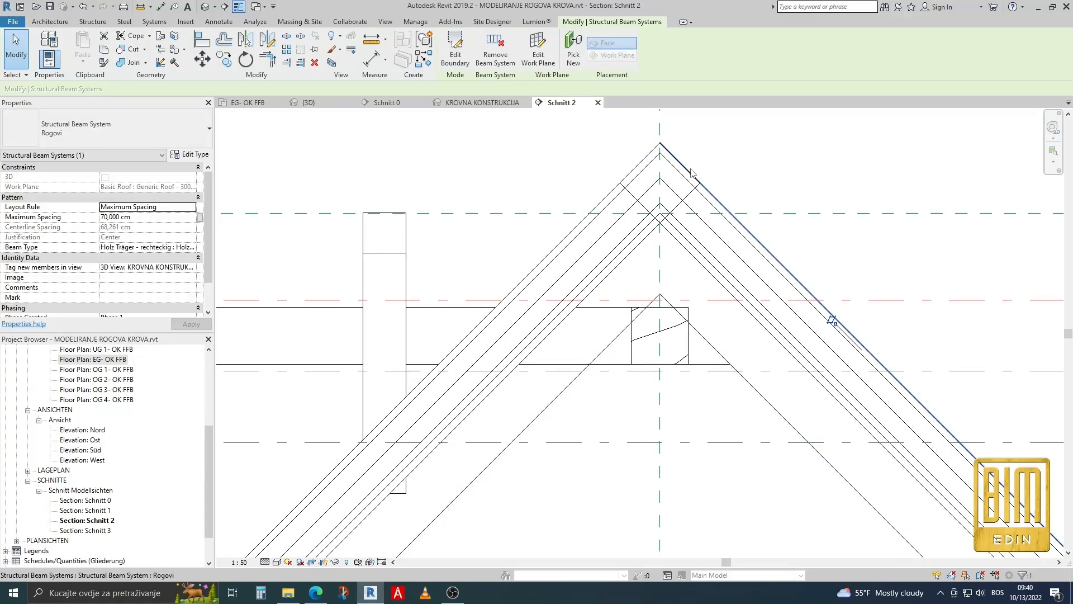
pyautogui.keyDown('ctrl'); pyautogui.click(638, 163); pyautogui.keyUp('ctrl')
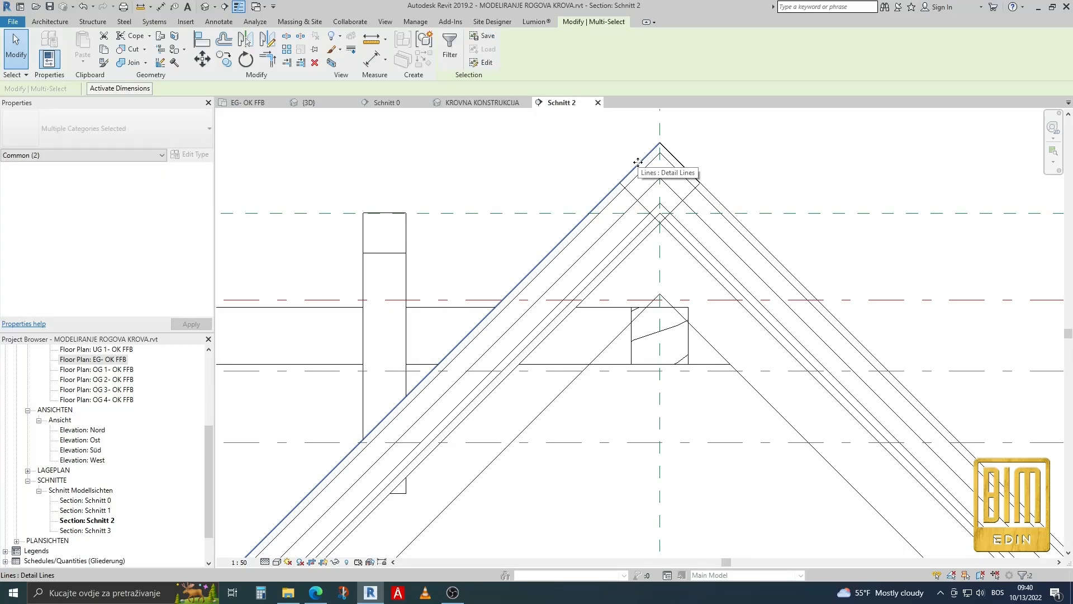
pyautogui.keyDown('shift'); pyautogui.click(639, 164); pyautogui.keyUp('shift')
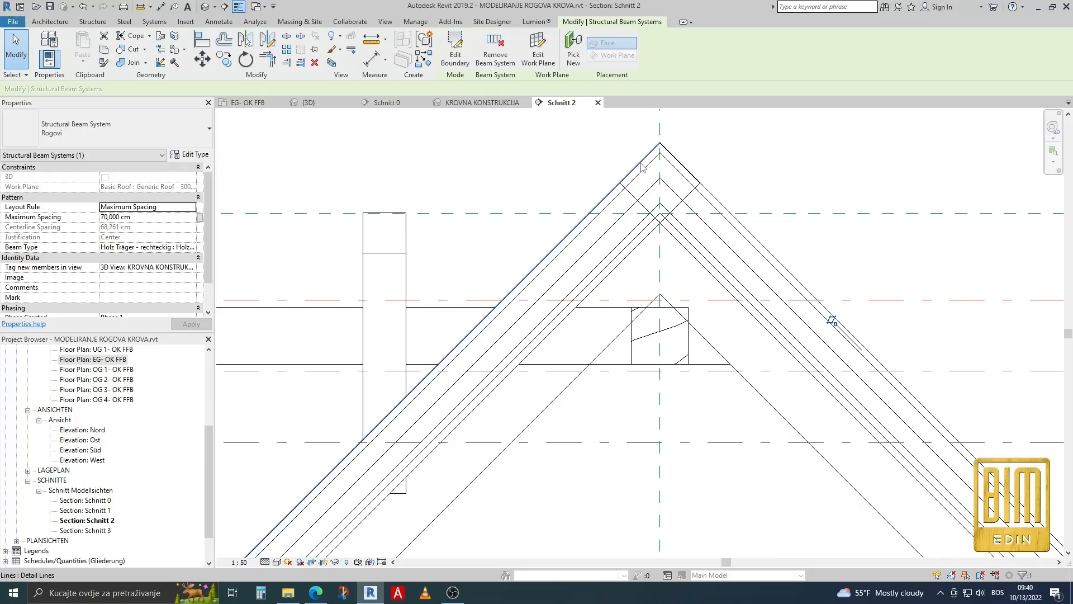
pyautogui.press('Tab')
pyautogui.press('Tab')
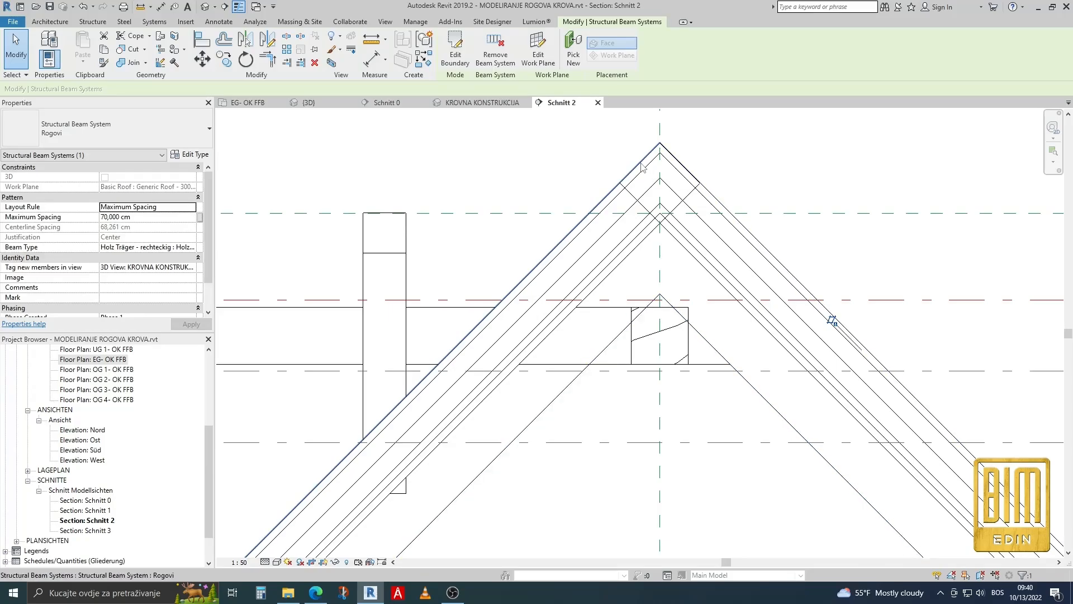
pyautogui.keyDown('ctrl'); pyautogui.click(641, 162); pyautogui.keyUp('ctrl')
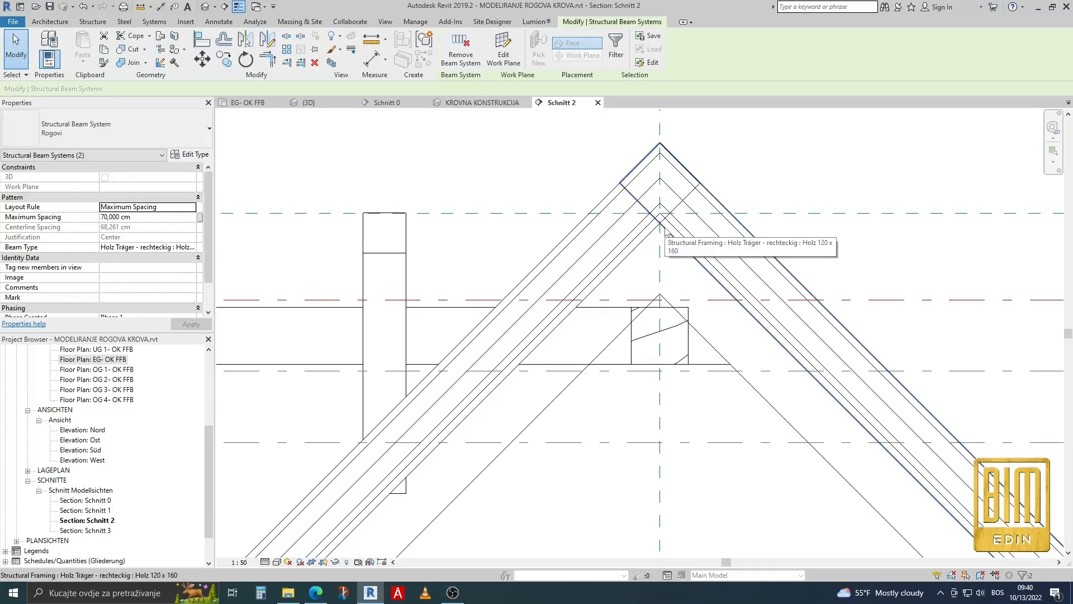
pyautogui.click(203, 58)
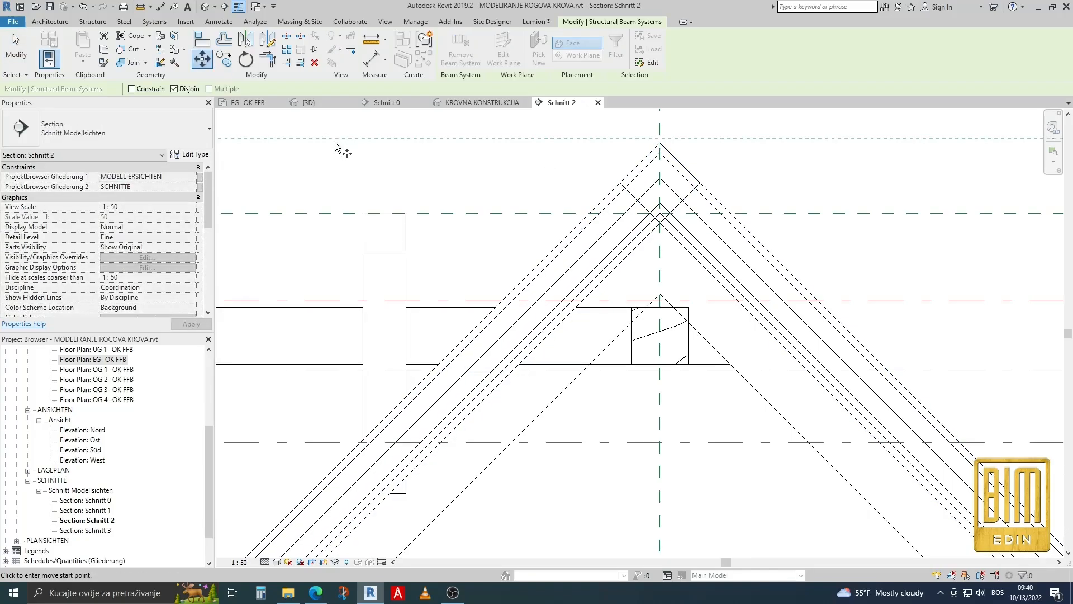
pyautogui.click(659, 144)
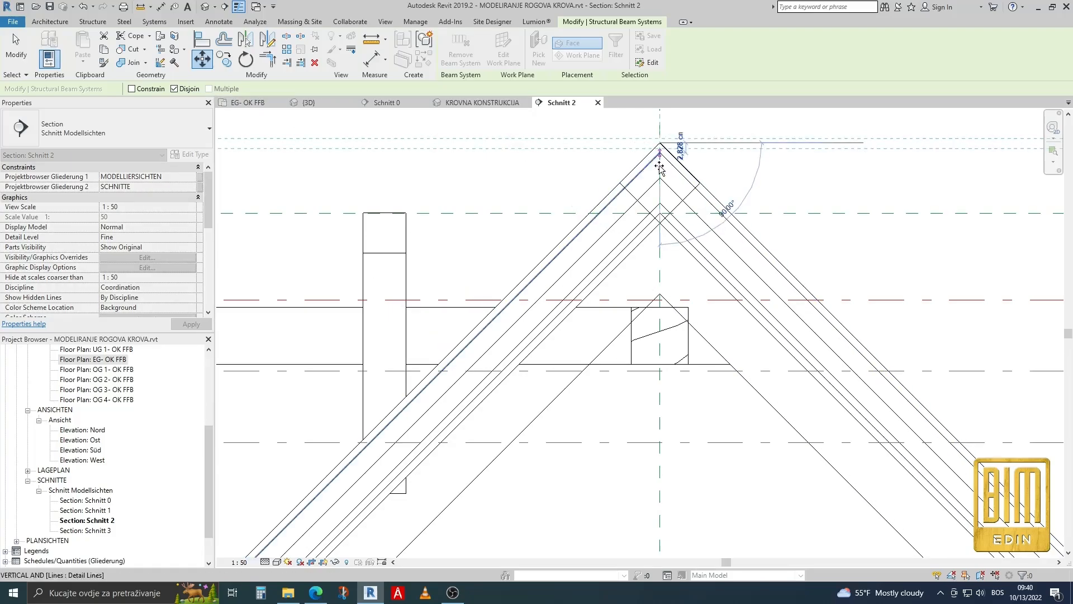
pyautogui.scroll(5, 658, 168)
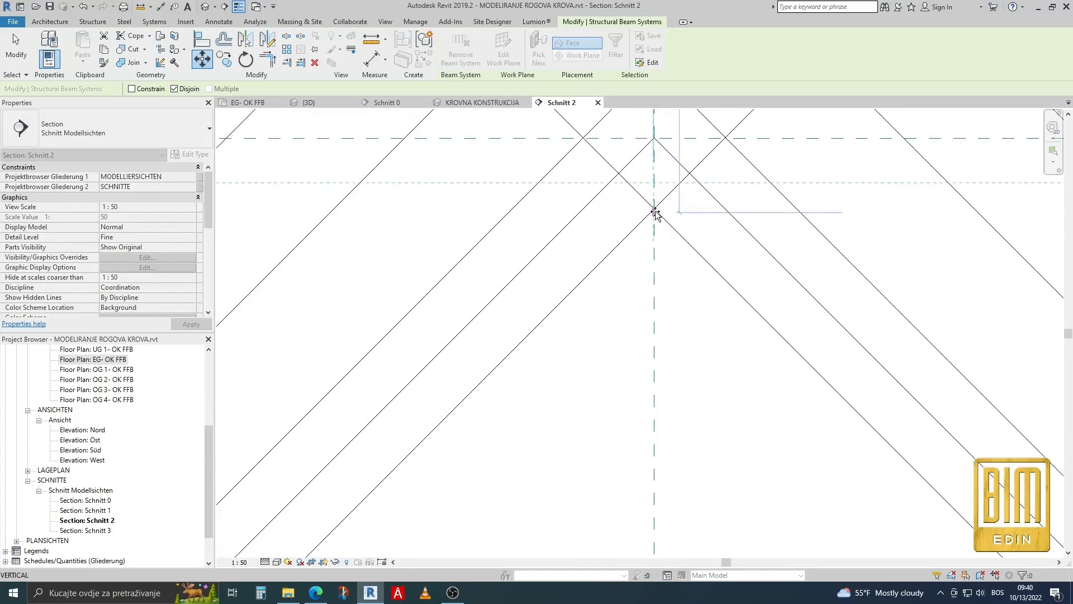
pyautogui.scroll(4, 655, 214)
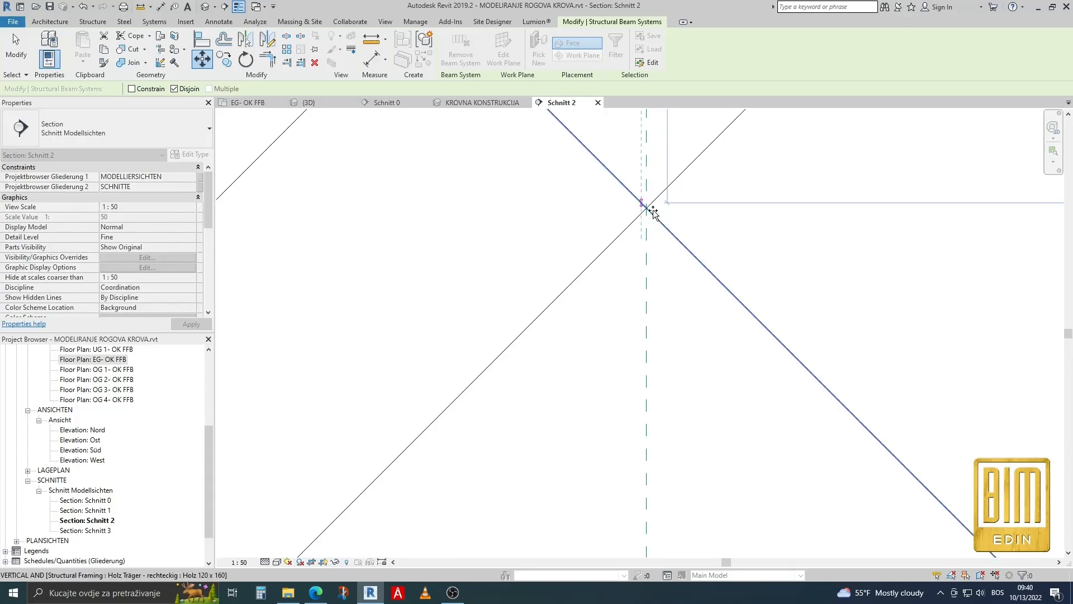
pyautogui.click(653, 211)
# Check the moved rafters at the ridge in section, and return to the 3D view KROVNA KONSTRUKCIJA.
pyautogui.scroll(-4, 604, 229)
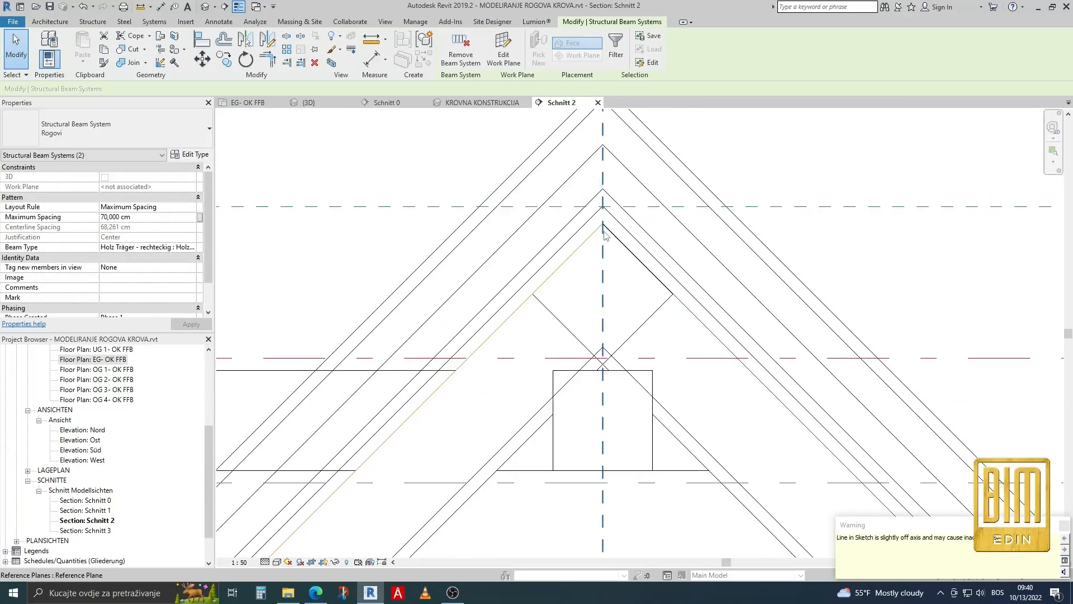
pyautogui.scroll(-2, 617, 282)
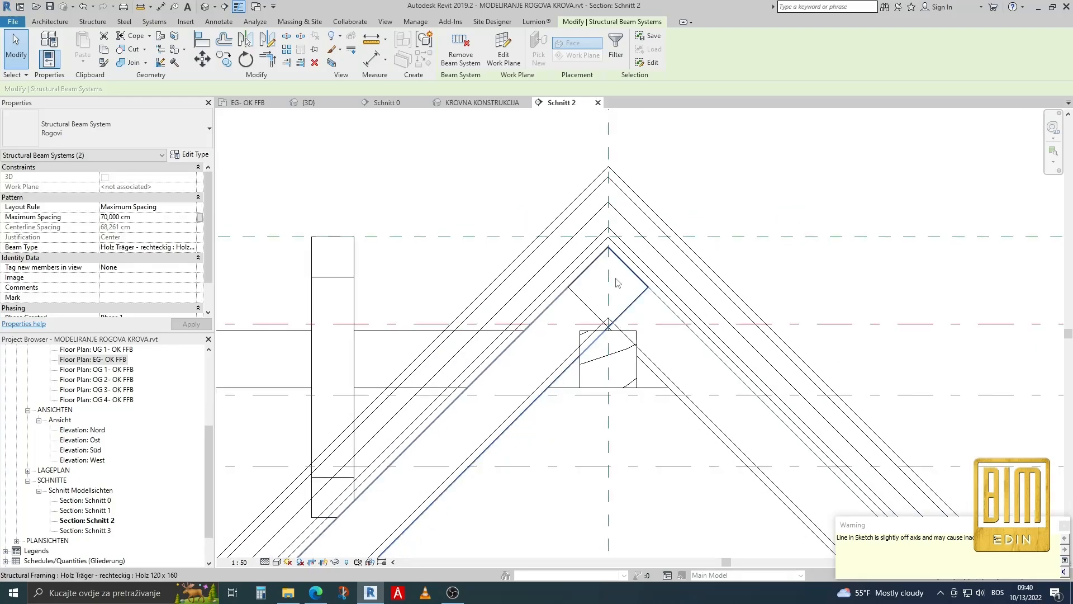
pyautogui.scroll(-1, 618, 283)
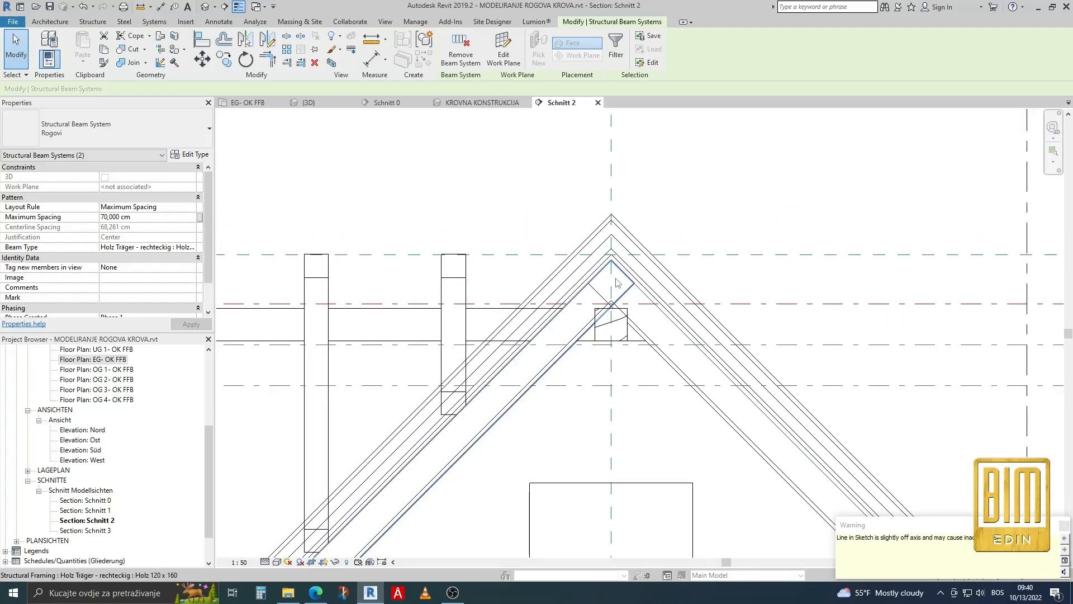
pyautogui.scroll(-2, 617, 282)
pyautogui.click(481, 102)
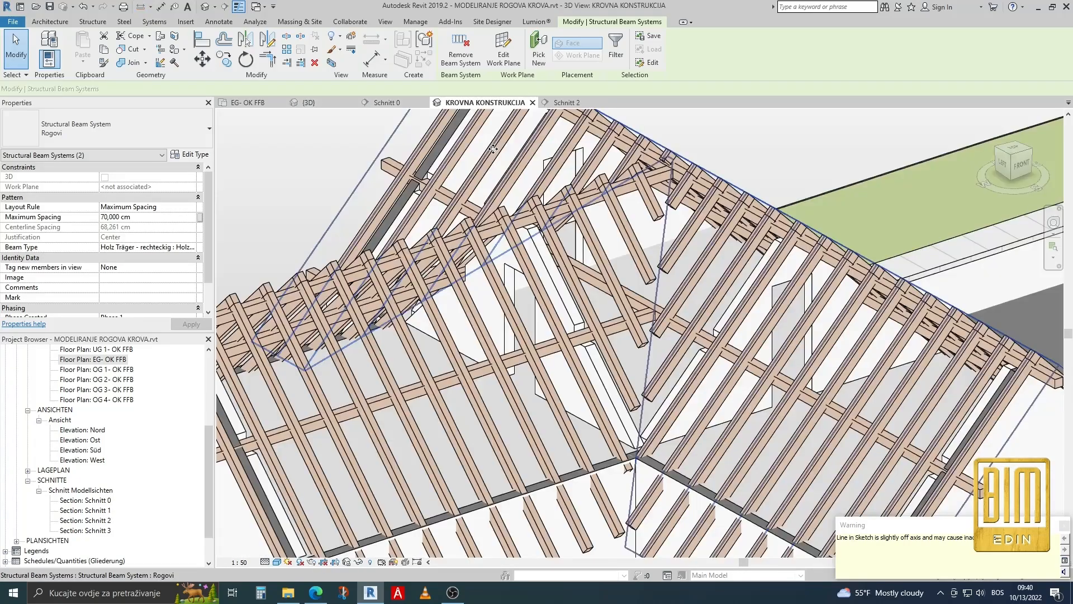
# Delete the very short Holz 120 x 160 rafter piece at the main ridge beside the apex of the valleys.
pyautogui.scroll(-3, 675, 147)
pyautogui.click(675, 146)
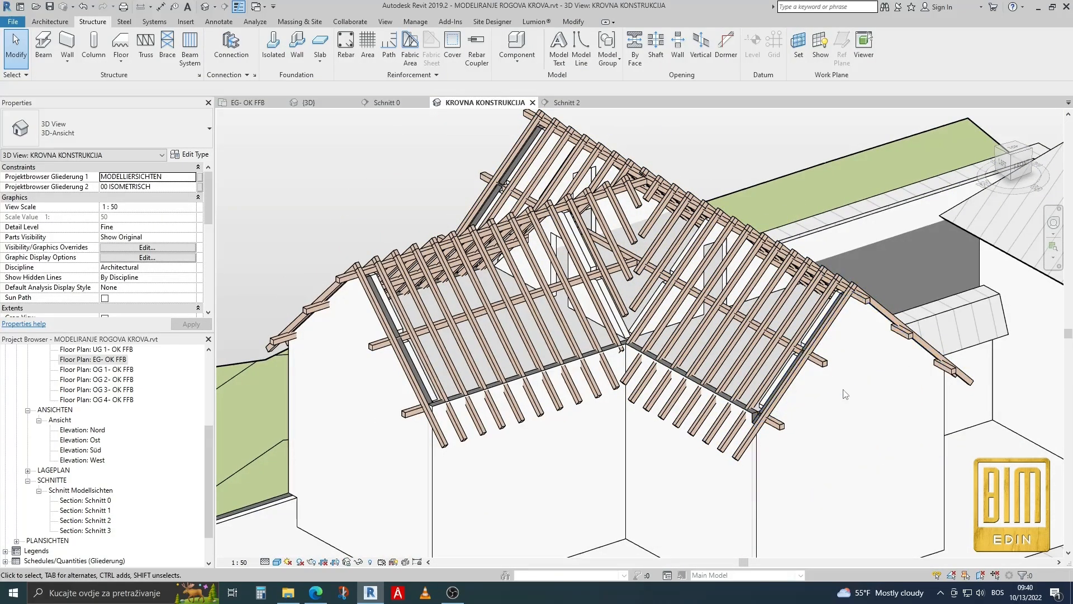
pyautogui.moveTo(830, 408)
pyautogui.keyDown('shift'); pyautogui.mouseDown(button='middle')
pyautogui.moveTo(617, 411)
pyautogui.moveTo(824, 408)
pyautogui.mouseUp(button='middle'); pyautogui.keyUp('shift')
pyautogui.scroll(2, 622, 234)
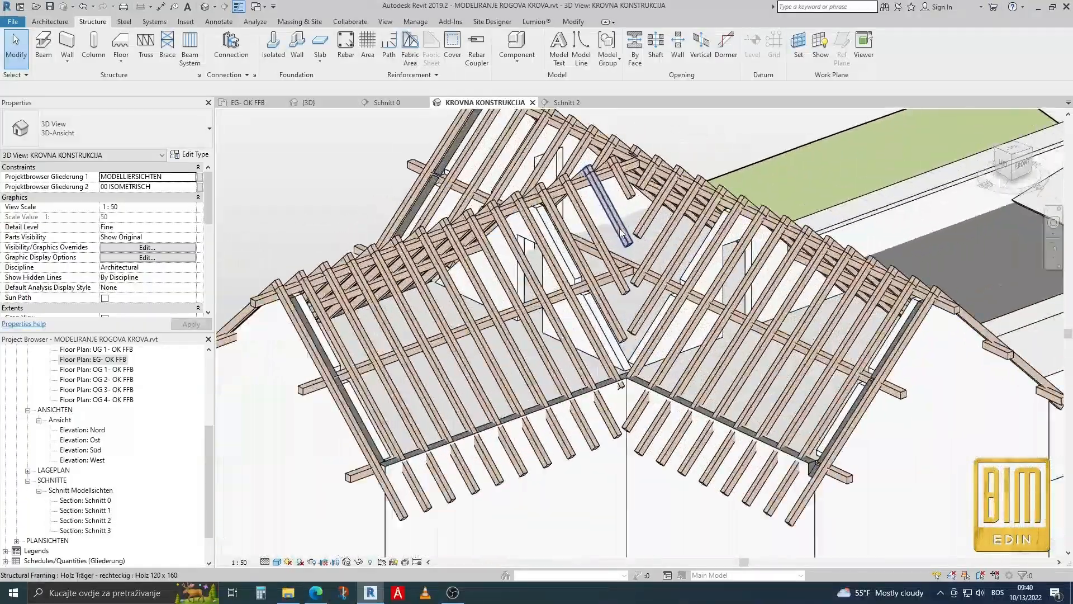
pyautogui.scroll(1, 620, 234)
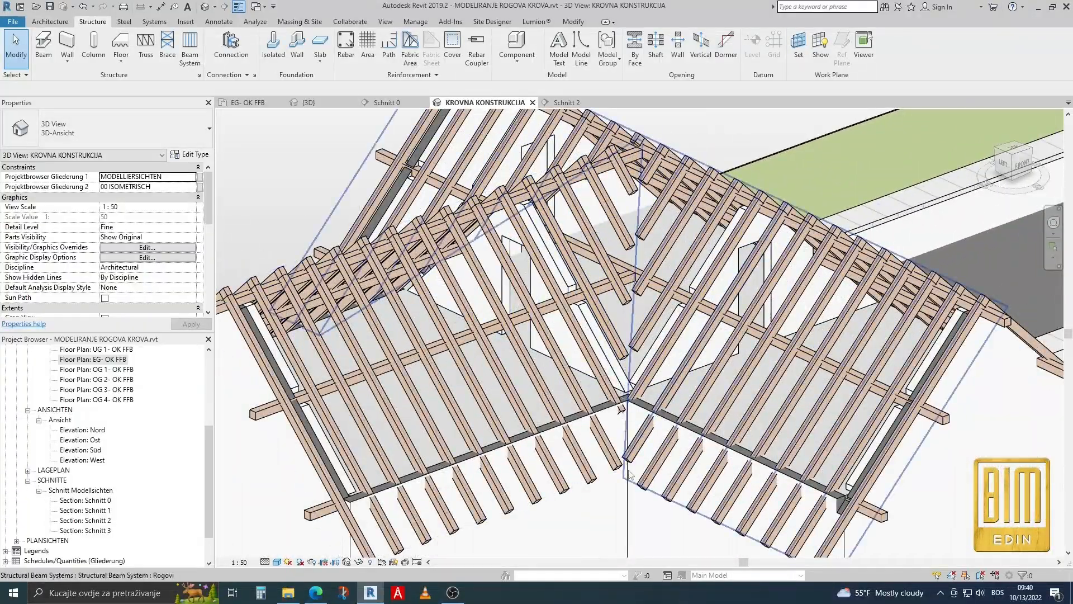
pyautogui.scroll(5, 639, 127)
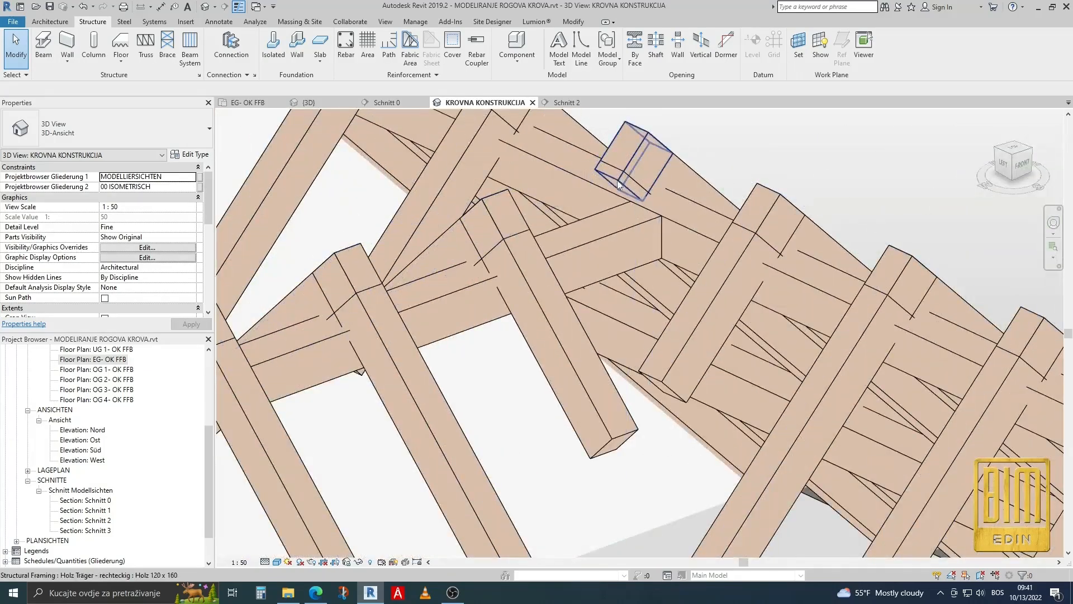
pyautogui.click(618, 183)
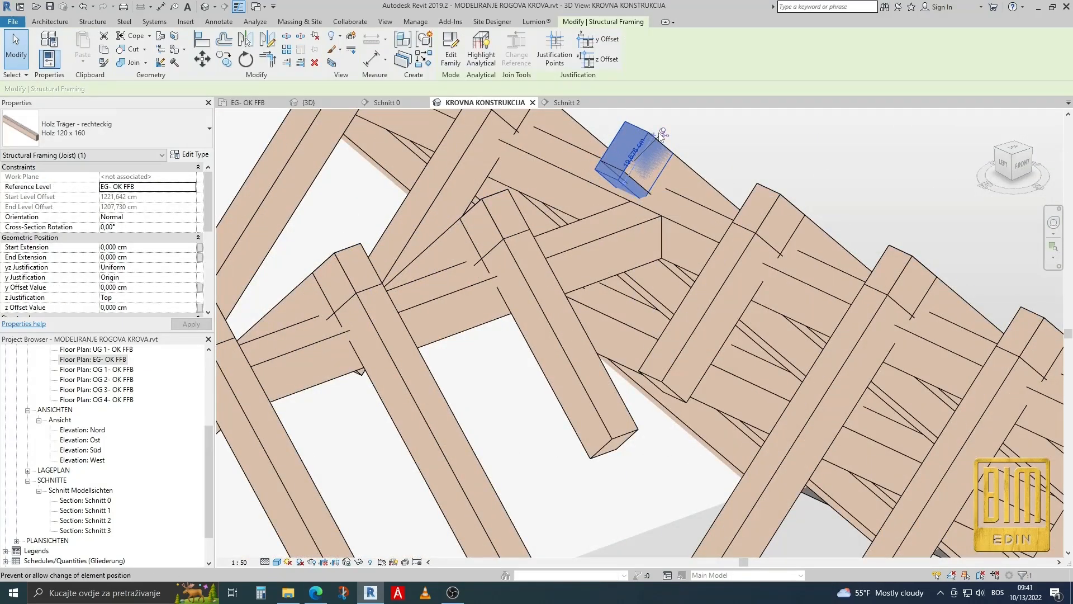
pyautogui.press('Delete')
pyautogui.scroll(-2, 655, 143)
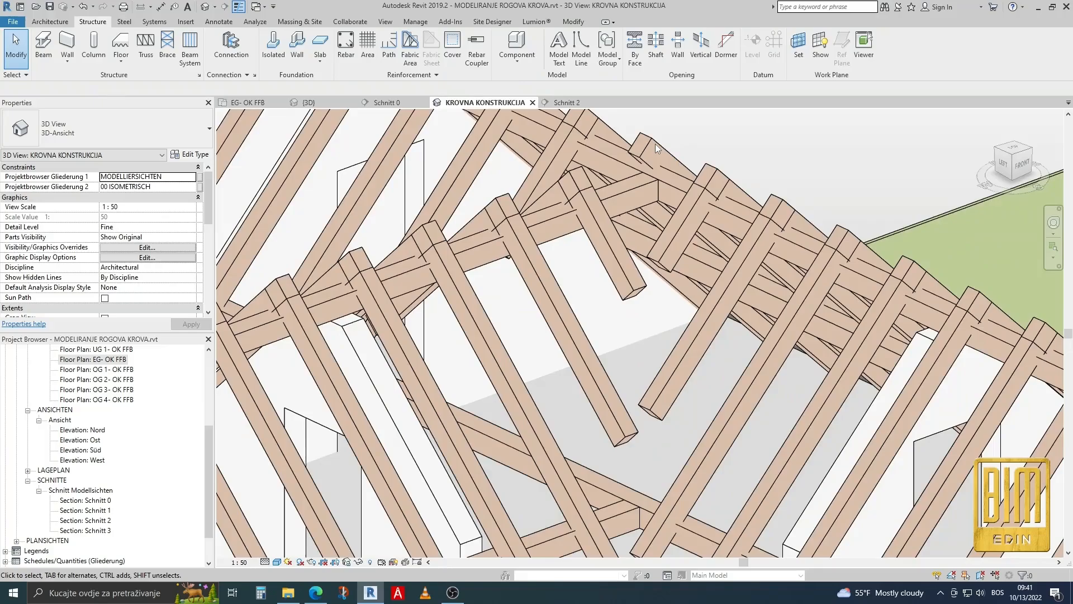
pyautogui.scroll(-4, 656, 143)
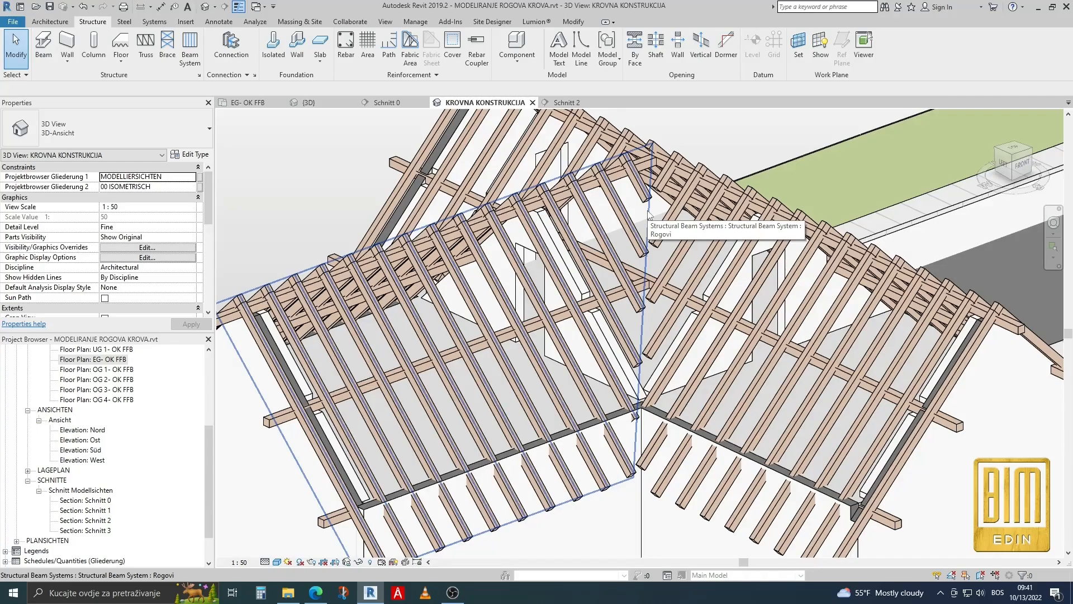
pyautogui.click(190, 46)
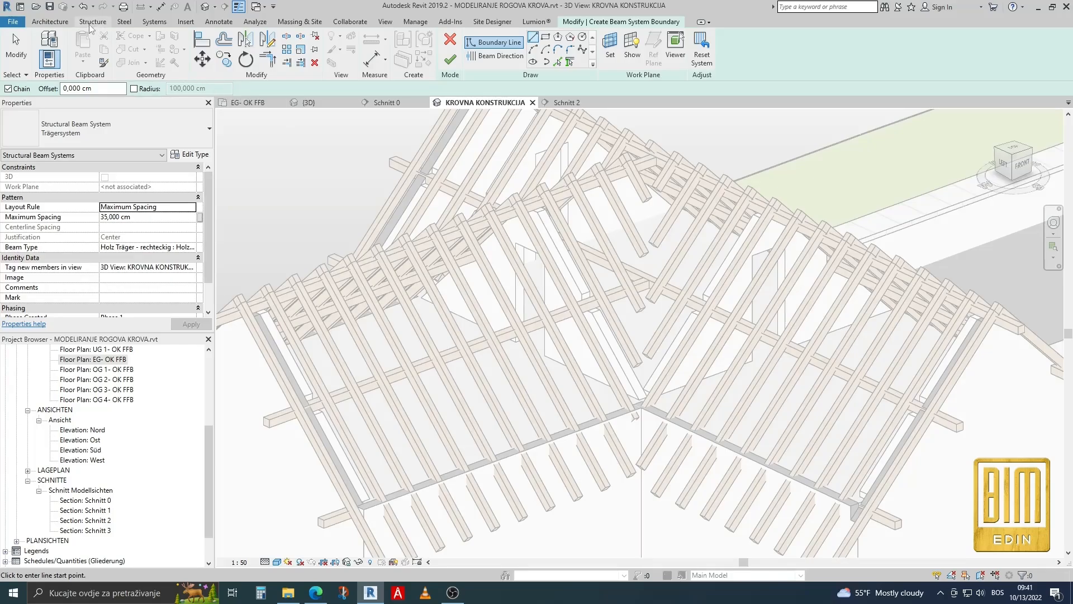
pyautogui.click(64, 23)
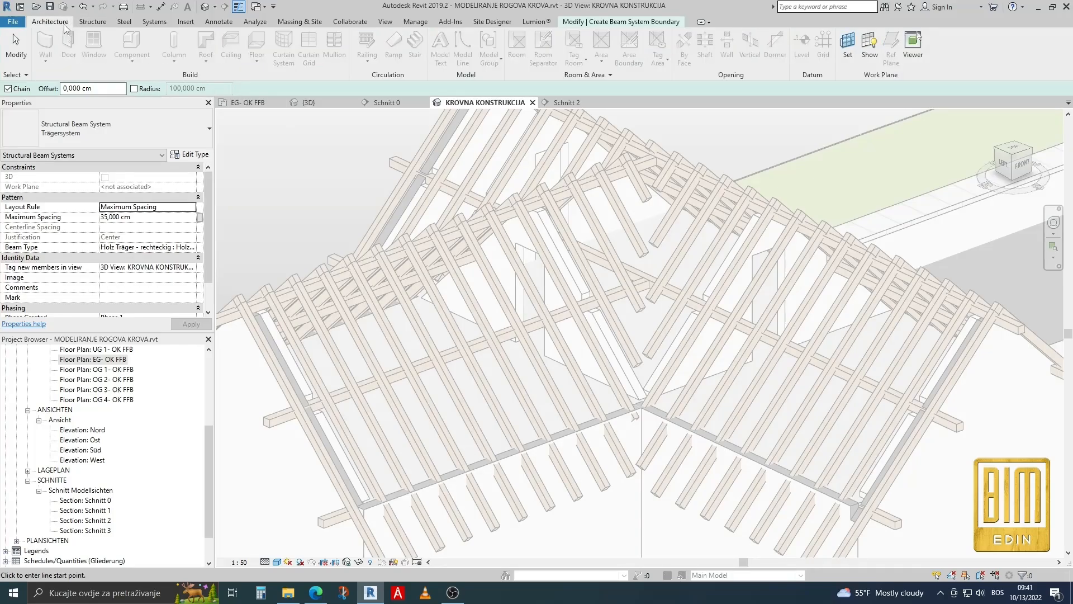
pyautogui.click(616, 25)
pyautogui.click(449, 42)
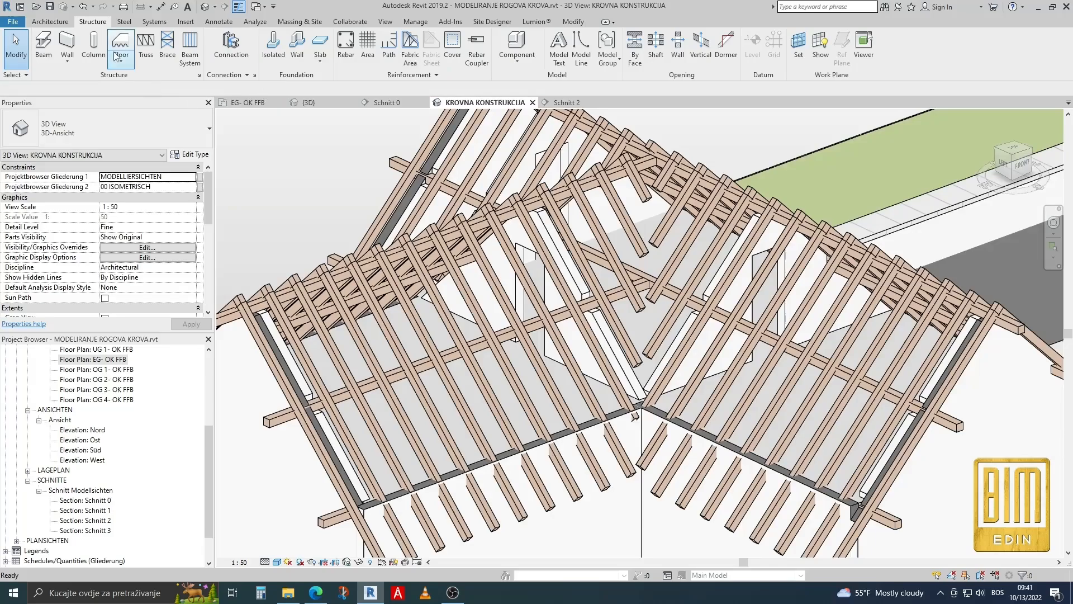
# In the {3D} view, place a Holz 160 x 160 beam on the front valley edge using Pick Lines, with placement plane OG 4- OK FFB.
pyautogui.click(43, 46)
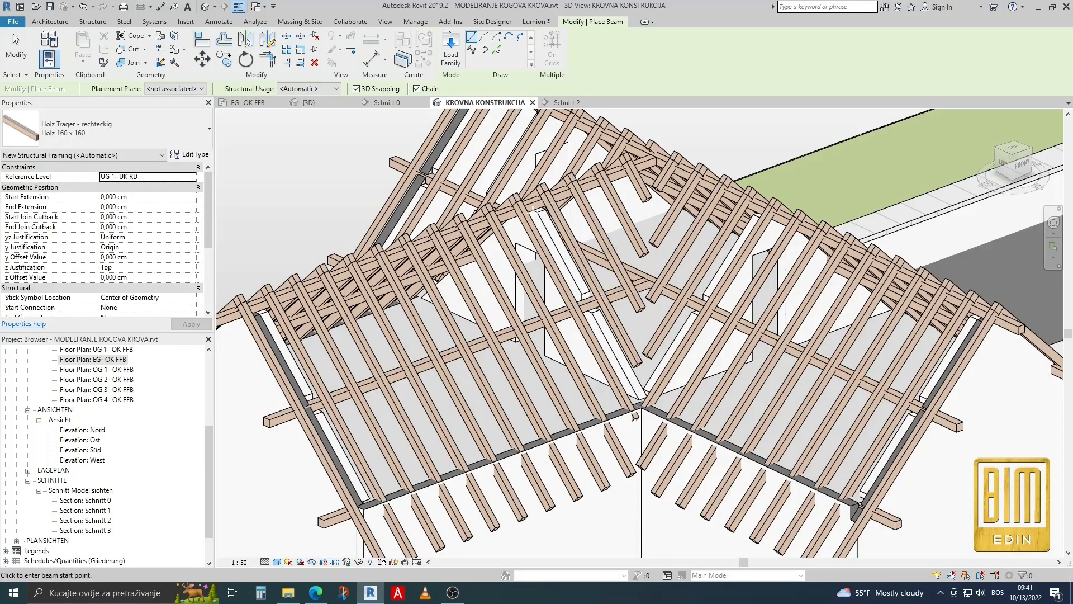
pyautogui.click(308, 103)
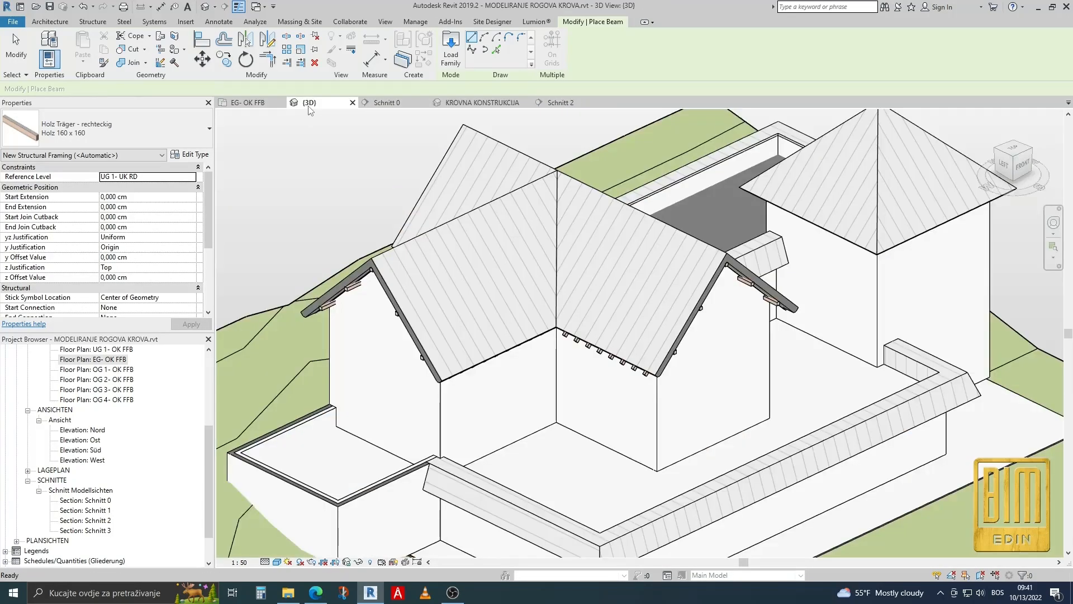
pyautogui.click(496, 49)
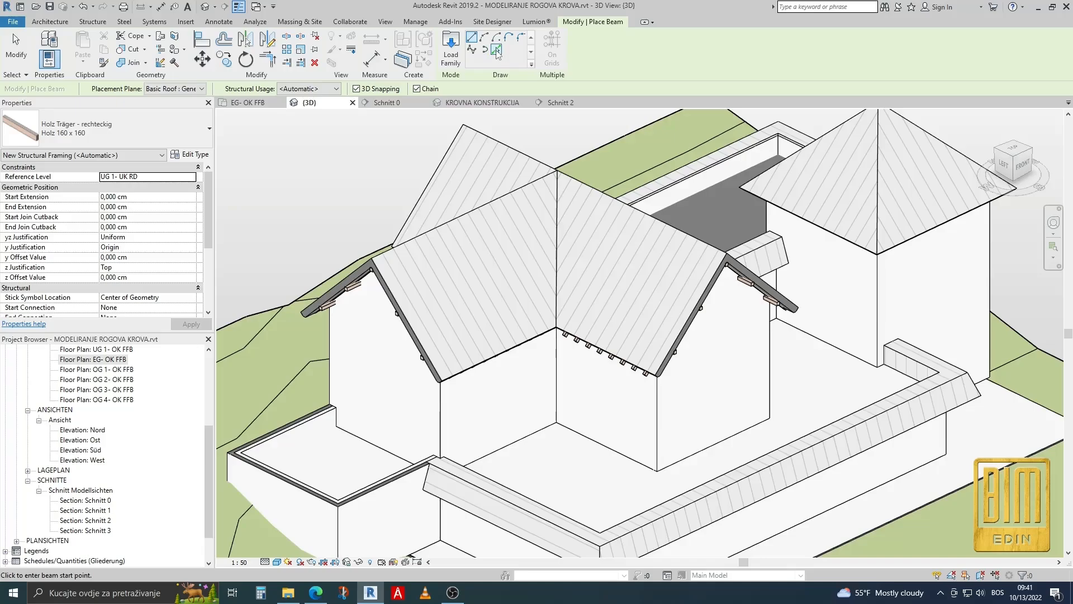
pyautogui.scroll(5, 557, 230)
pyautogui.click(560, 215)
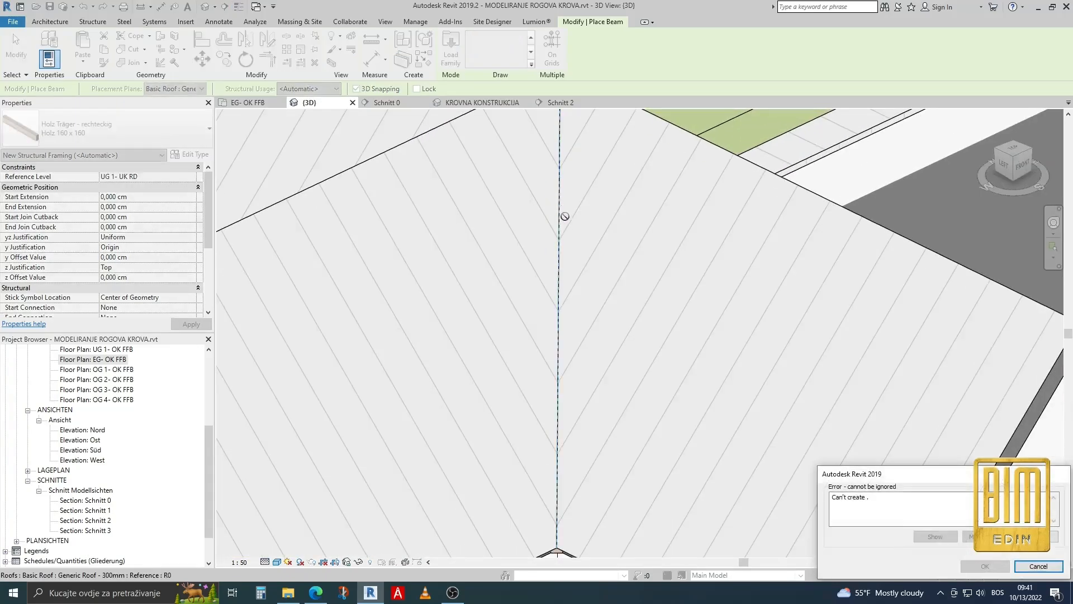
pyautogui.click(1039, 567)
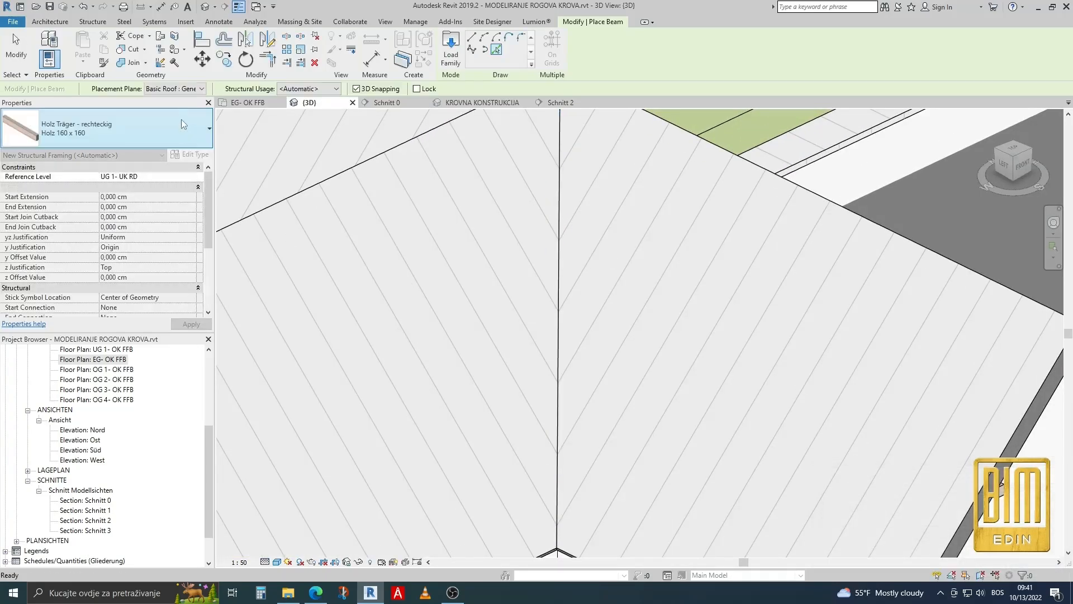
pyautogui.click(188, 89)
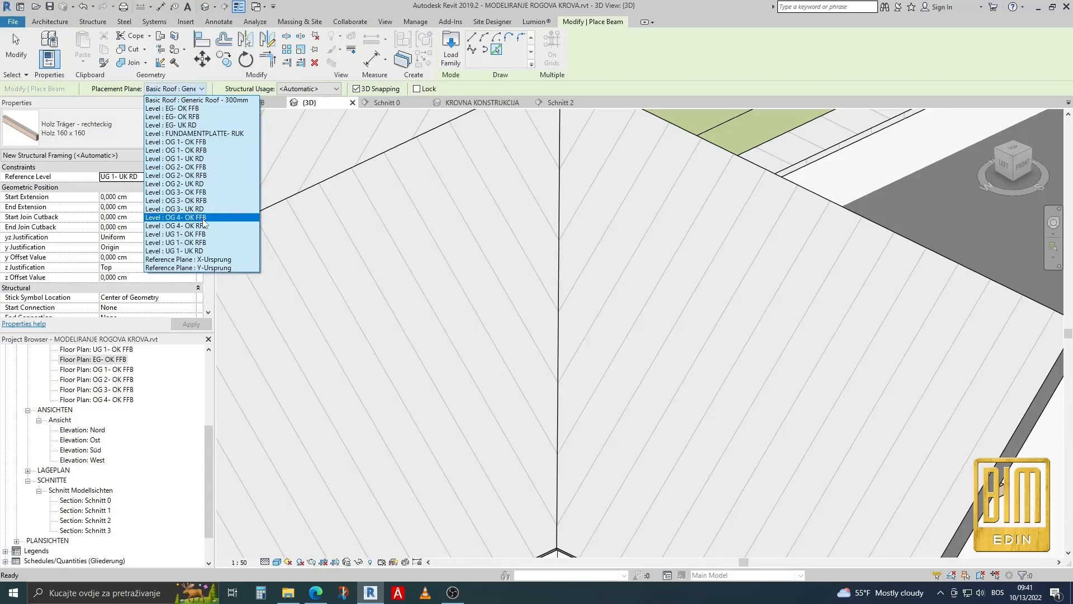
pyautogui.click(184, 217)
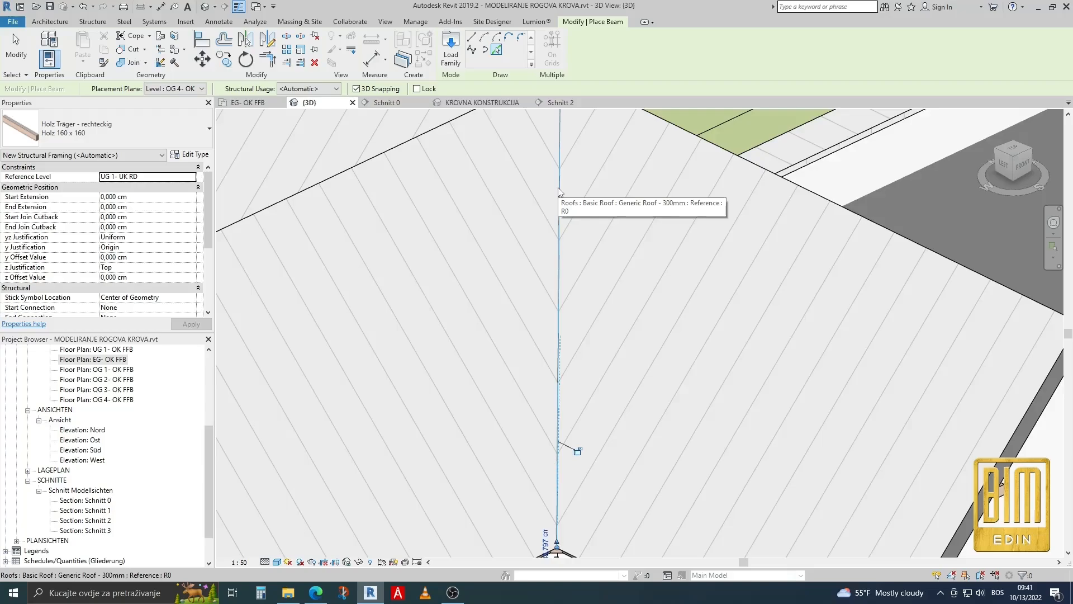
# Place another Holz 160 x 160 beam along the opposite valley edge, finish beam placement, and return to the KROVNA KONSTRUKCIJA view.
pyautogui.scroll(-3, 559, 189)
pyautogui.keyDown('shift'); pyautogui.moveTo(481, 271); pyautogui.dragTo(497, 223, button='middle'); pyautogui.keyUp('shift')
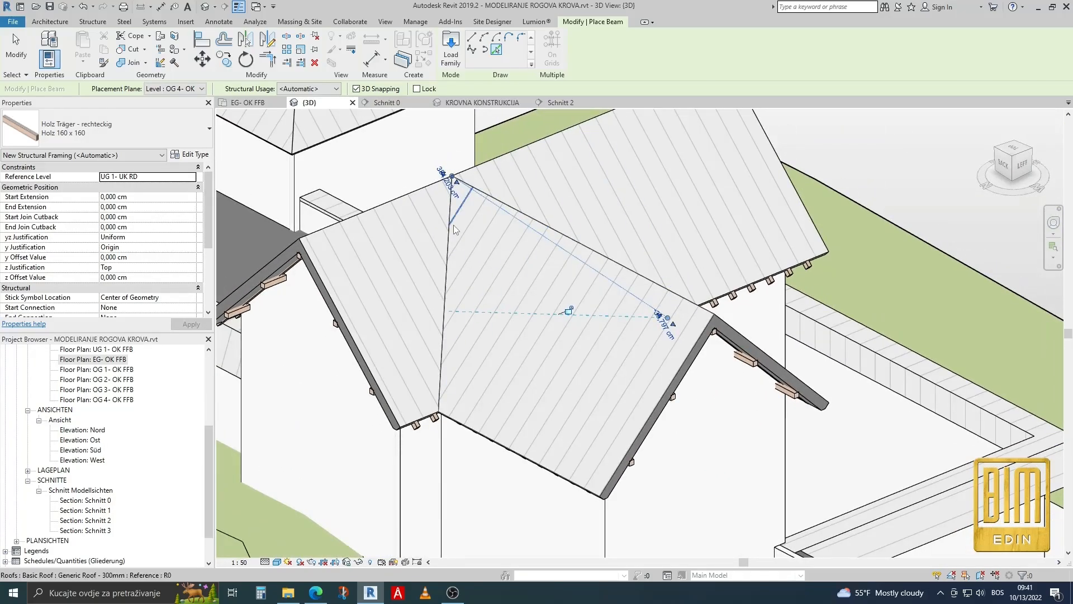
pyautogui.scroll(4, 454, 229)
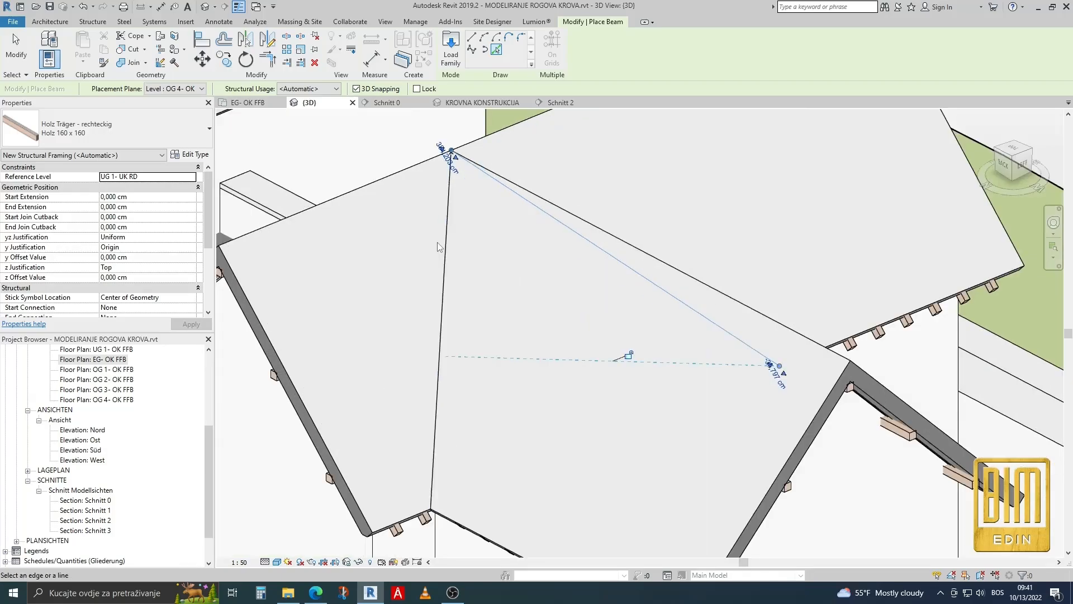
pyautogui.click(447, 247)
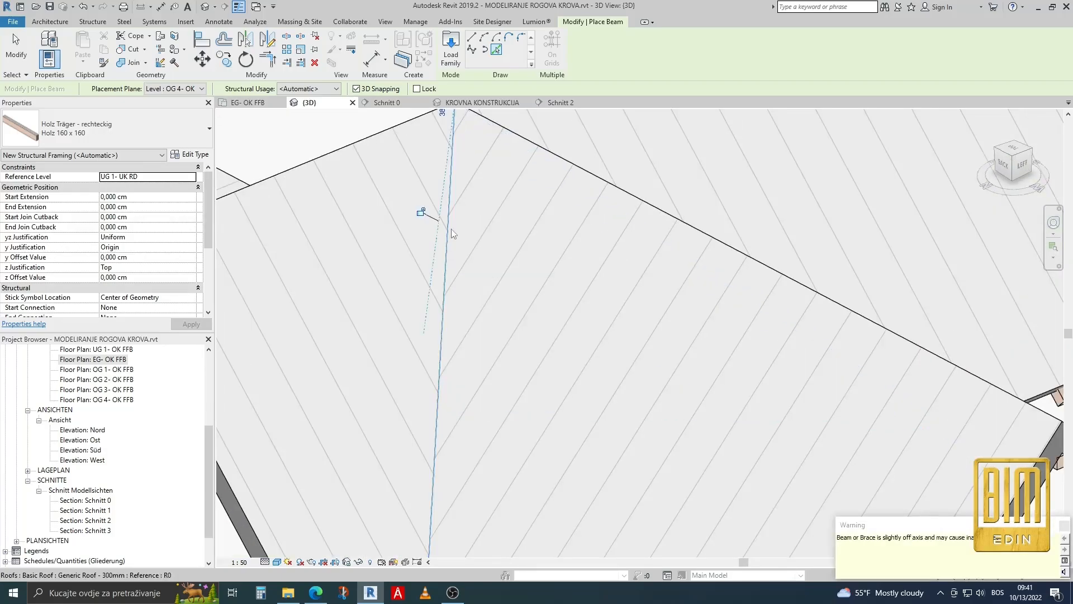
pyautogui.scroll(-4, 451, 228)
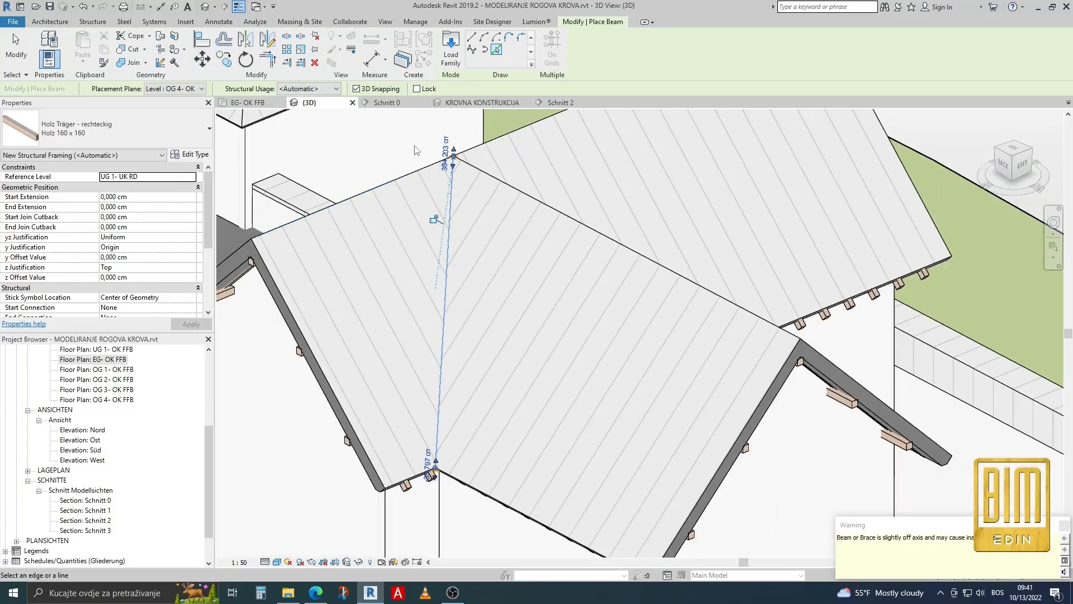
pyautogui.click(482, 102)
pyautogui.scroll(2, 673, 147)
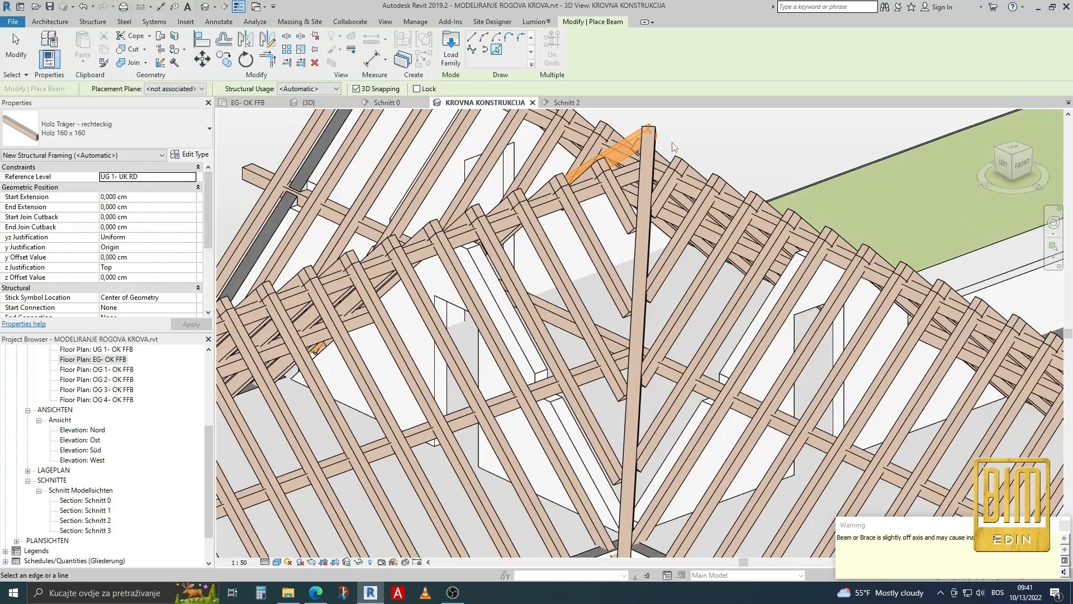
pyautogui.press('Escape')
pyautogui.scroll(-4, 575, 207)
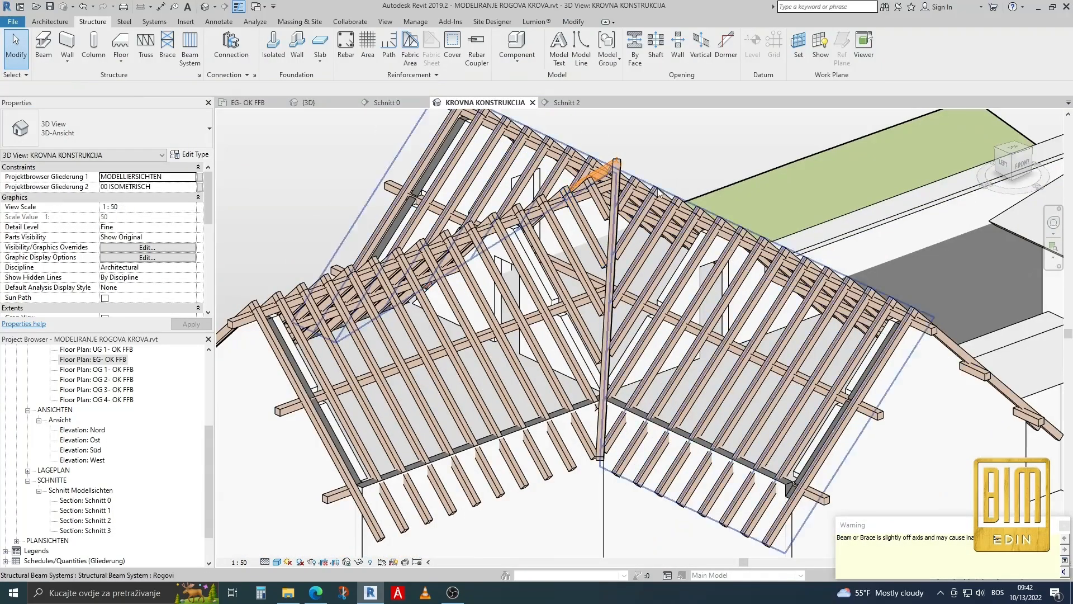
# Set the front valley beam's Start Level Offset to -60 cm.
pyautogui.scroll(5, 597, 185)
pyautogui.click(597, 185)
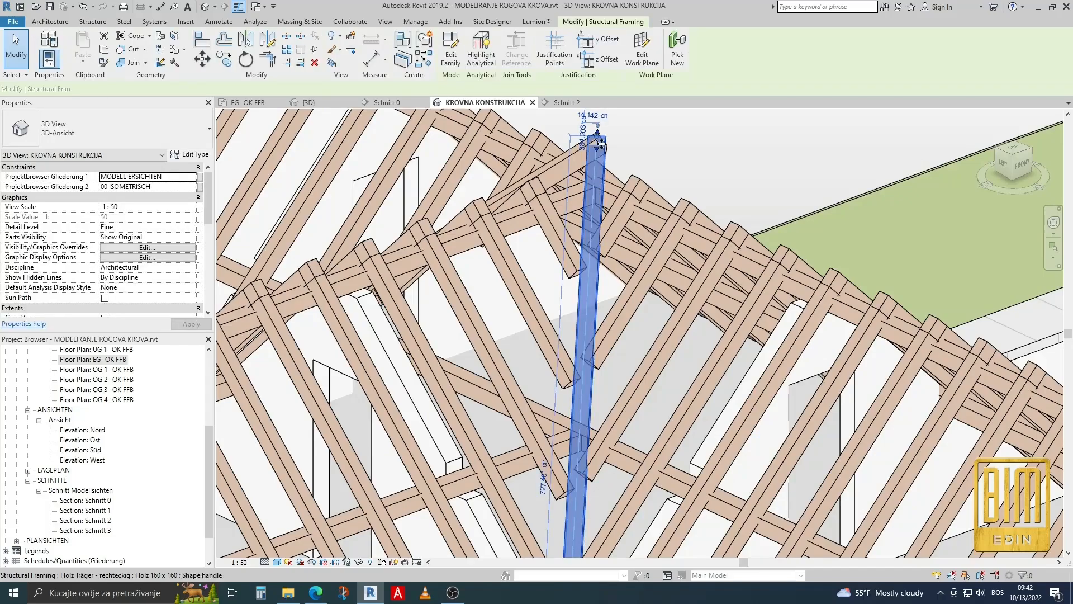
pyautogui.scroll(2, 597, 139)
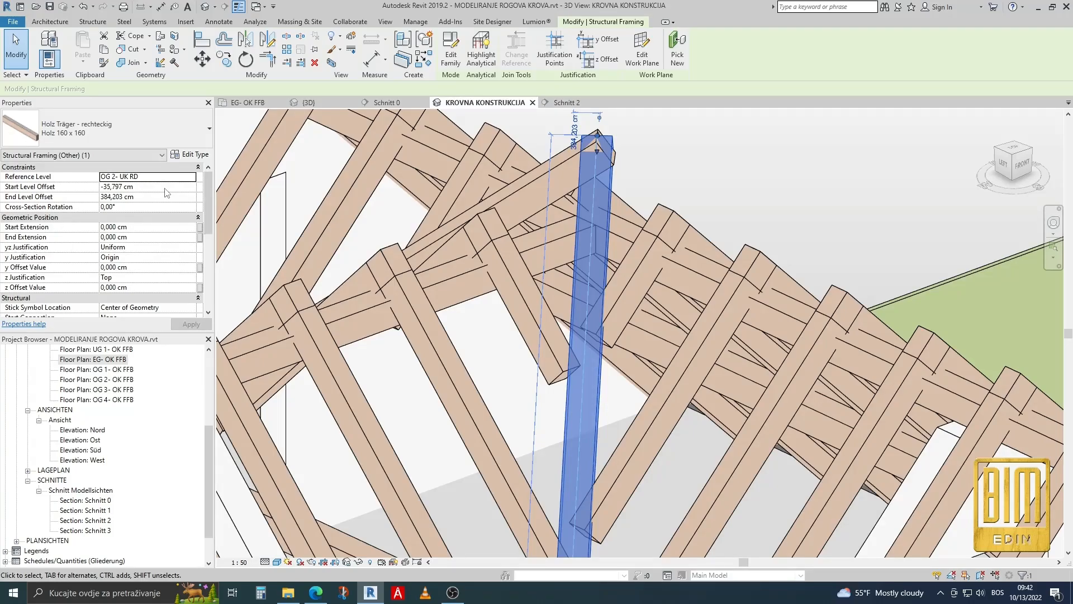
pyautogui.click(165, 186)
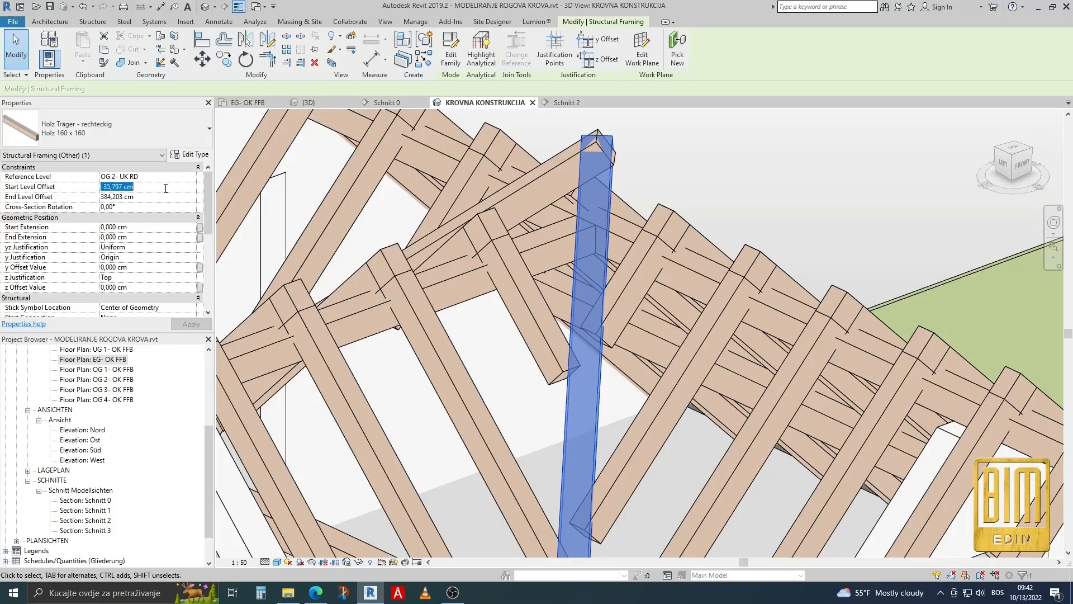
pyautogui.write('-6')
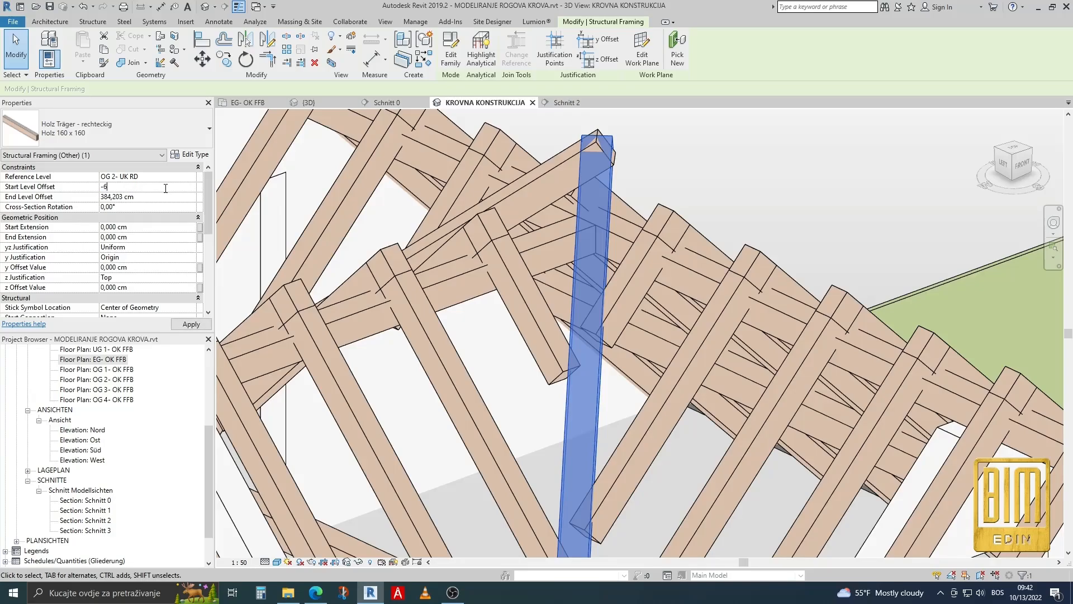
pyautogui.write('0')
pyautogui.press('Return')
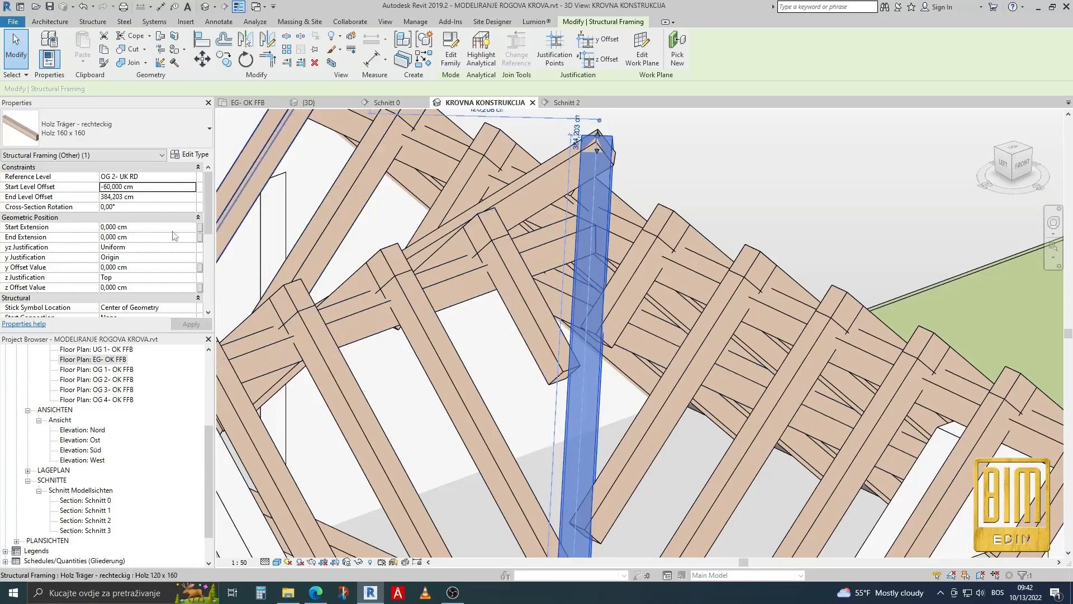
# Set the front valley beam's End Level Offset to 365 cm and check its fit against the rafters.
pyautogui.click(157, 196)
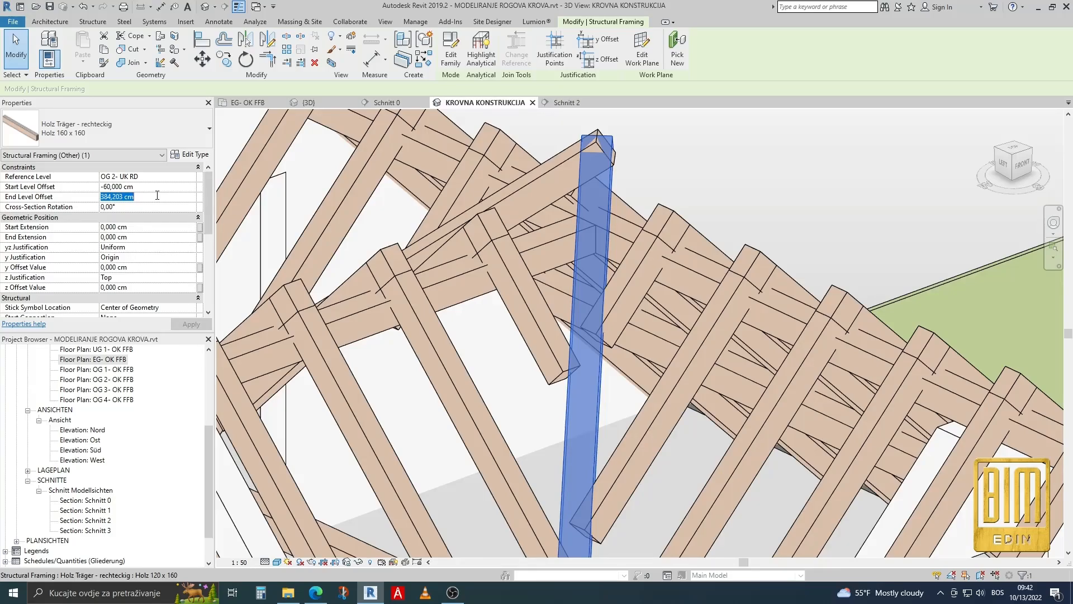
pyautogui.write('3')
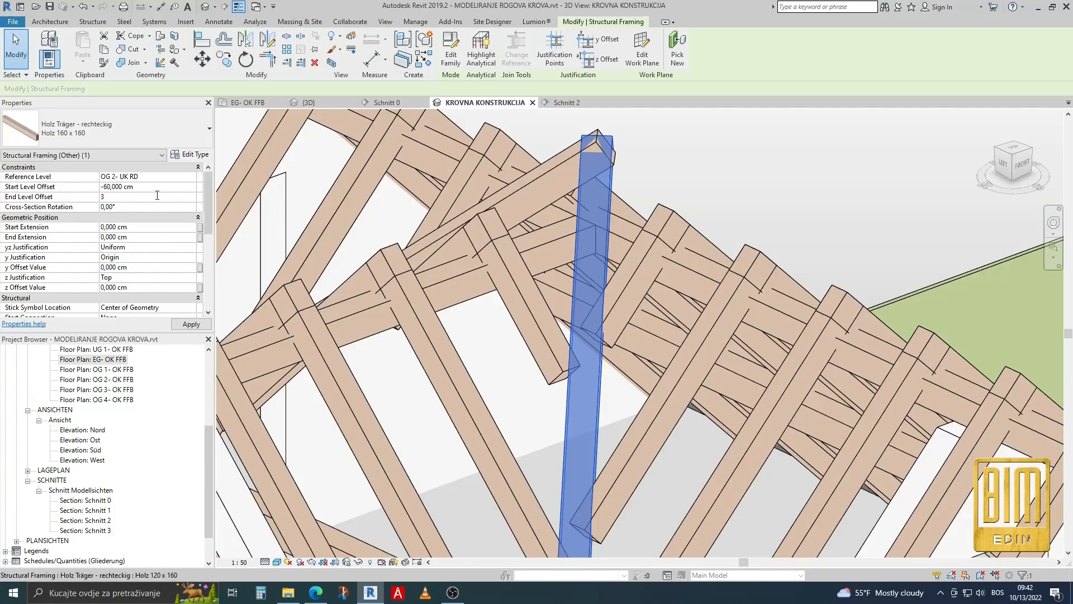
pyautogui.write('65')
pyautogui.press('Return')
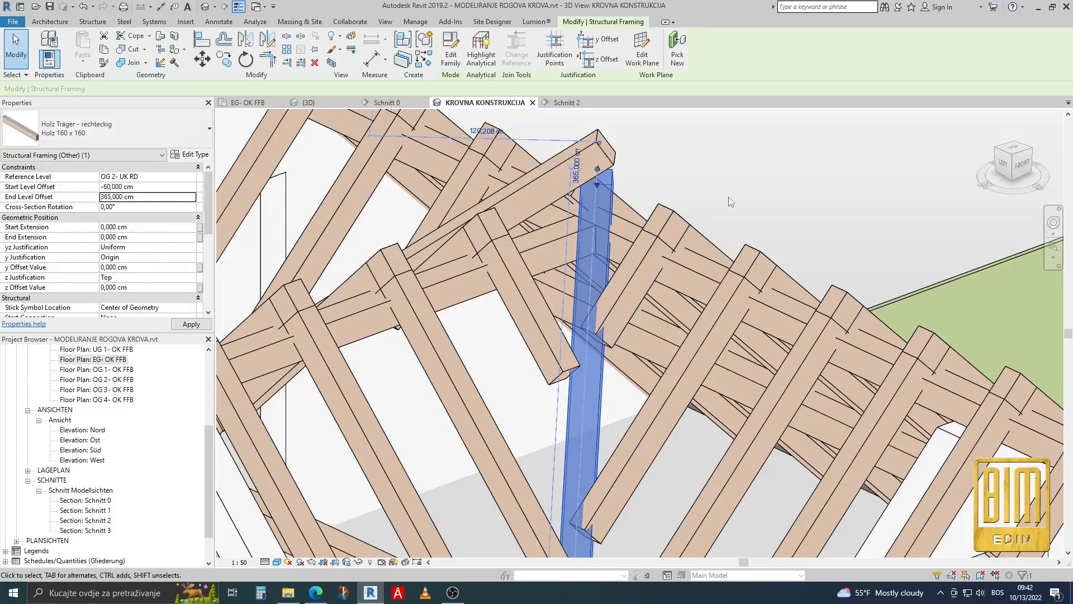
pyautogui.scroll(-2, 608, 190)
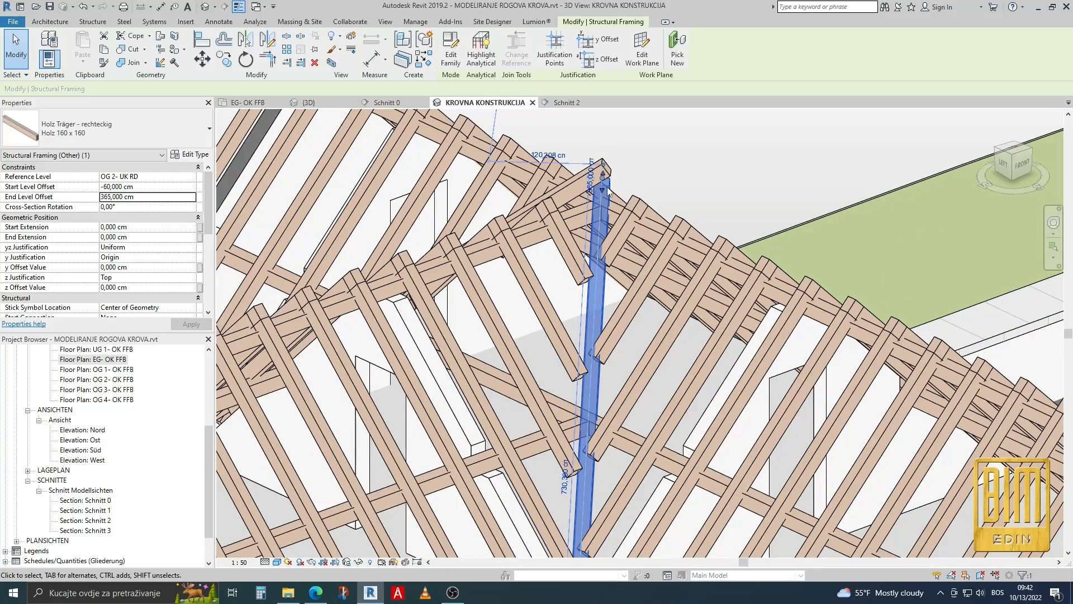
pyautogui.keyDown('shift'); pyautogui.moveTo(607, 186); pyautogui.dragTo(199, 186, button='middle'); pyautogui.keyUp('shift')
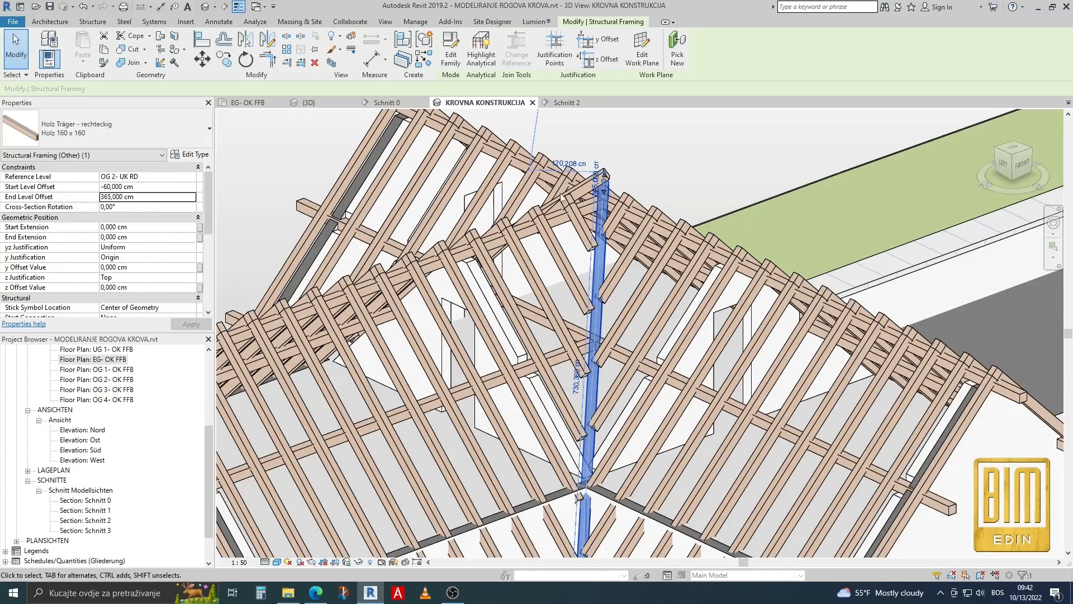
# Raise the front valley beam's End Level Offset to 370 cm.
pyautogui.click(169, 196)
pyautogui.write('370')
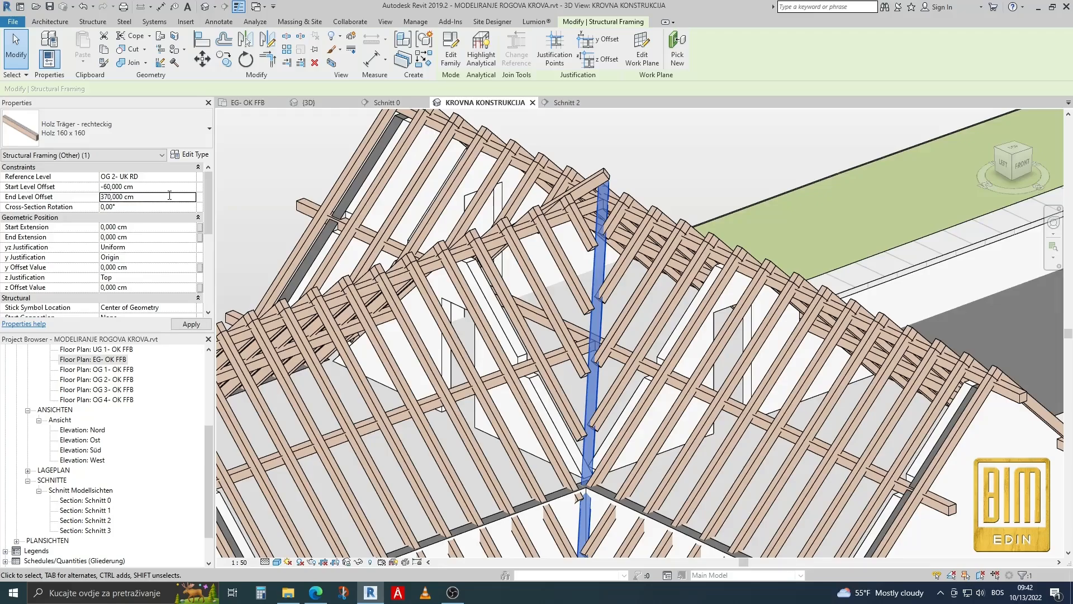
pyautogui.scroll(5, 610, 383)
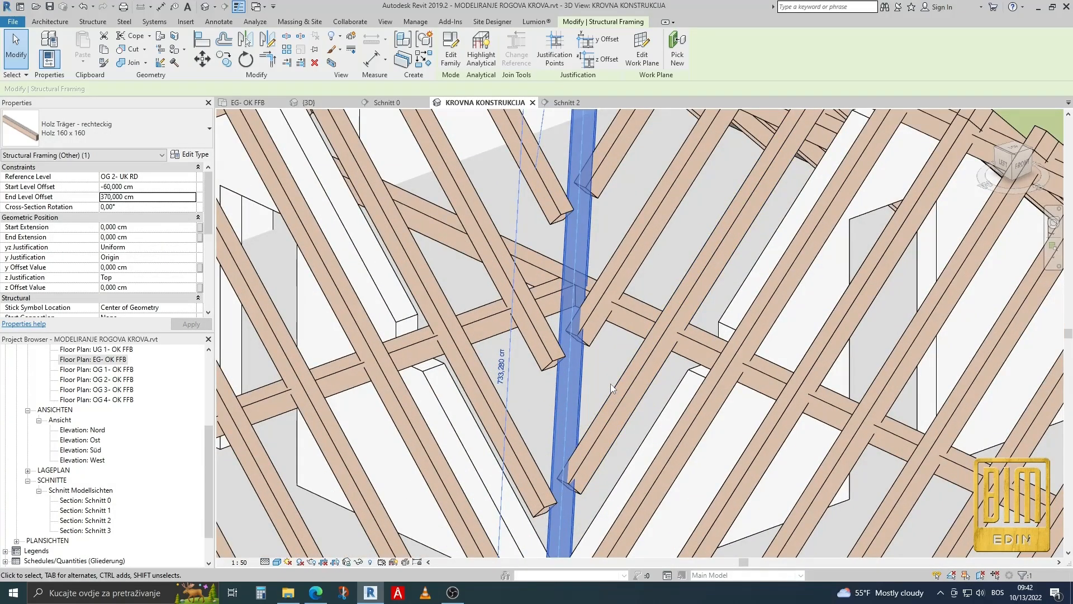
# Set the front valley beam's End Level Offset to 372 cm and its Start Level Offset to -58 cm.
pyautogui.scroll(-2, 596, 342)
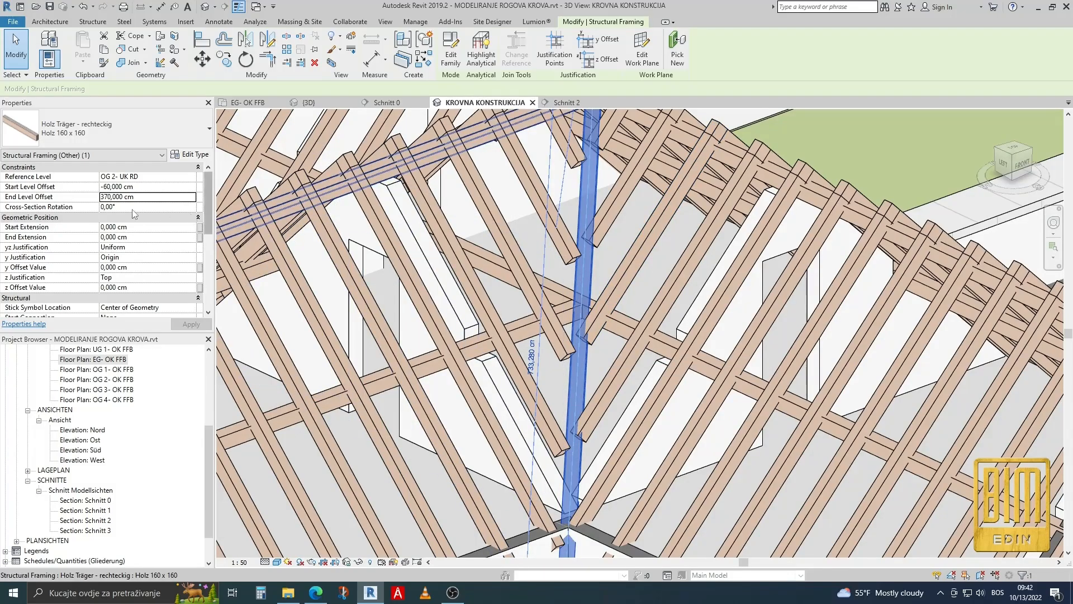
pyautogui.click(148, 194)
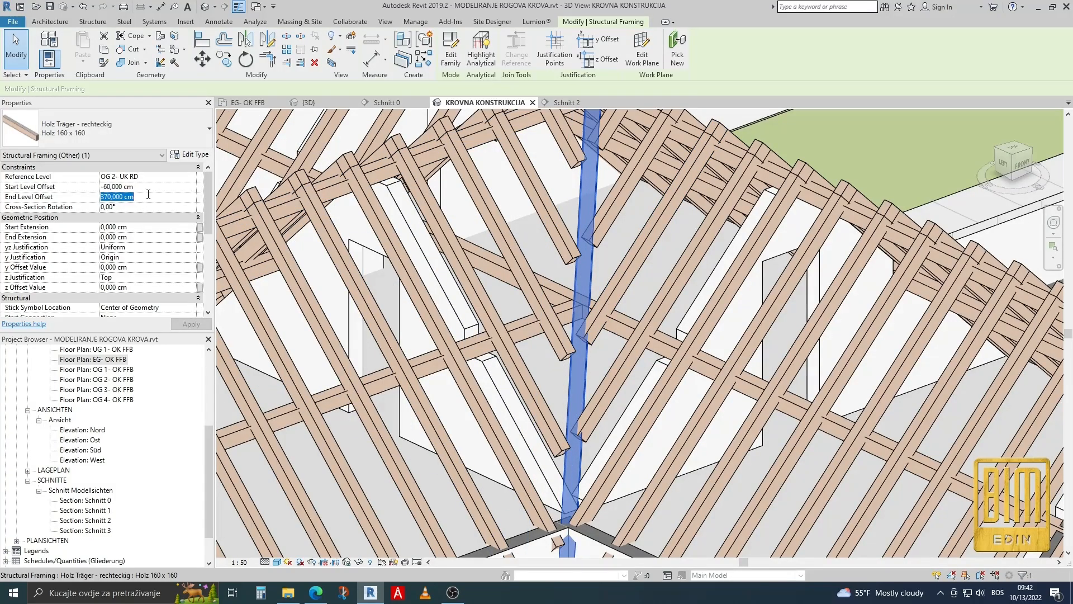
pyautogui.write('37')
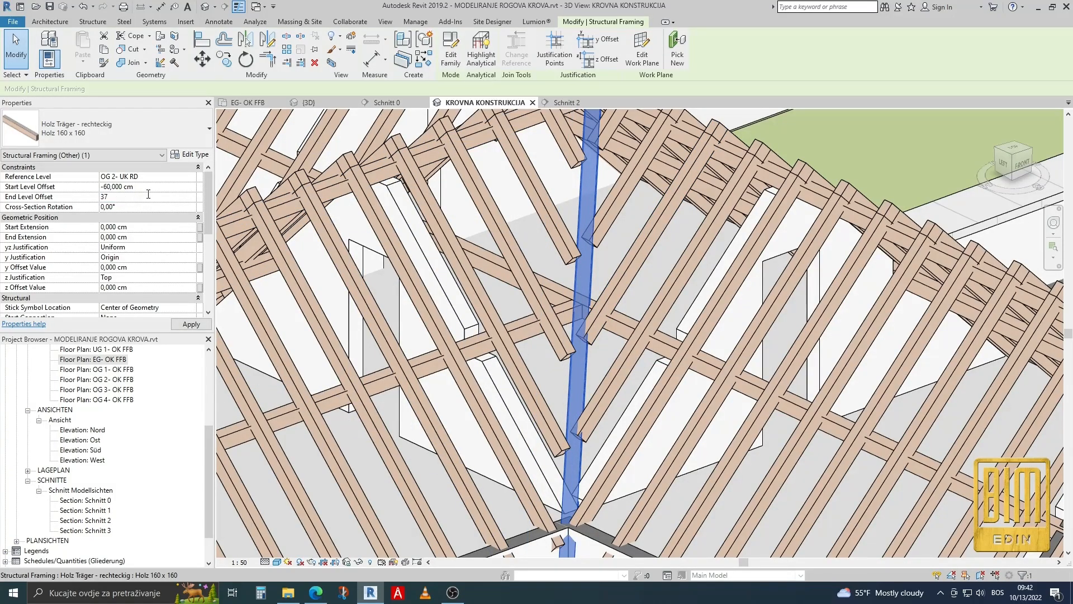
pyautogui.write('2')
pyautogui.press('Return')
pyautogui.click(154, 184)
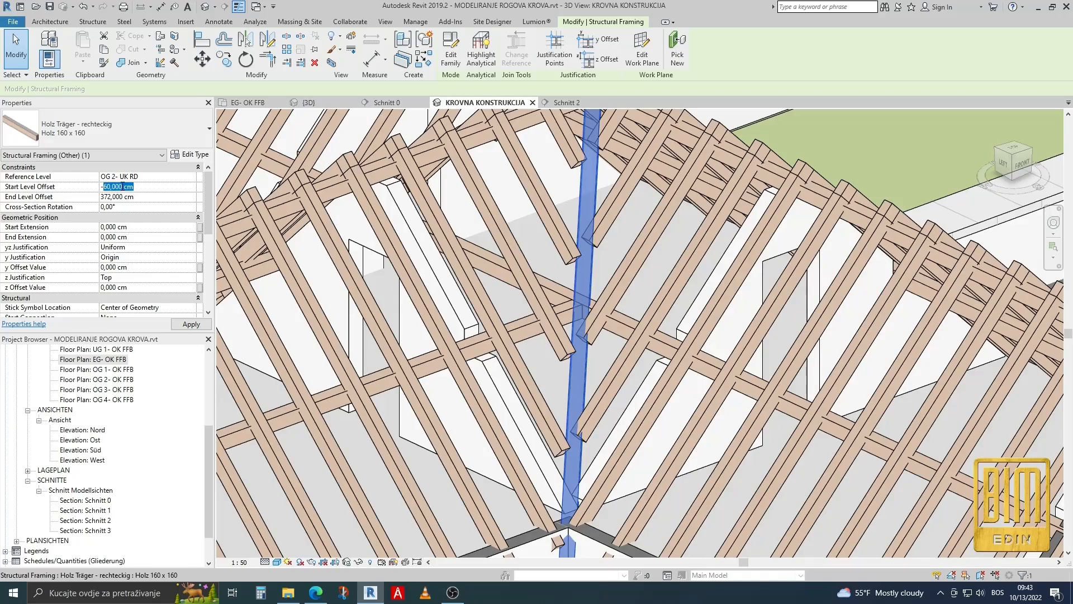
pyautogui.write('58')
pyautogui.press('Return')
# Set the opposite valley beam's Start Level Offset to 372 cm and its End Level Offset to -58 cm.
pyautogui.scroll(-3, 586, 263)
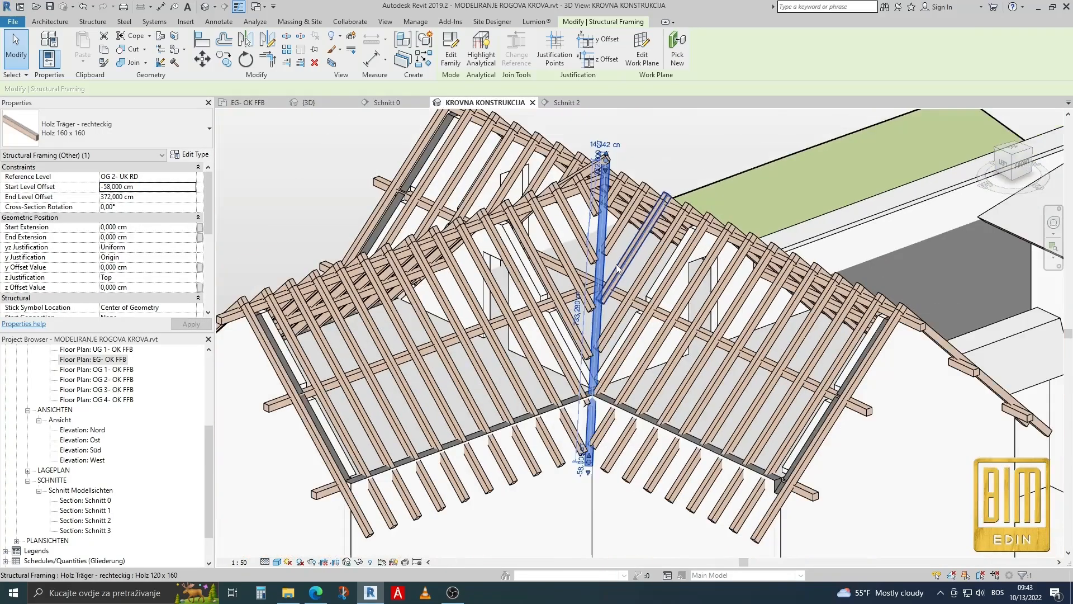
pyautogui.keyDown('shift'); pyautogui.moveTo(491, 349); pyautogui.dragTo(447, 280, button='middle'); pyautogui.keyUp('shift')
pyautogui.scroll(4, 447, 278)
pyautogui.scroll(2, 447, 278)
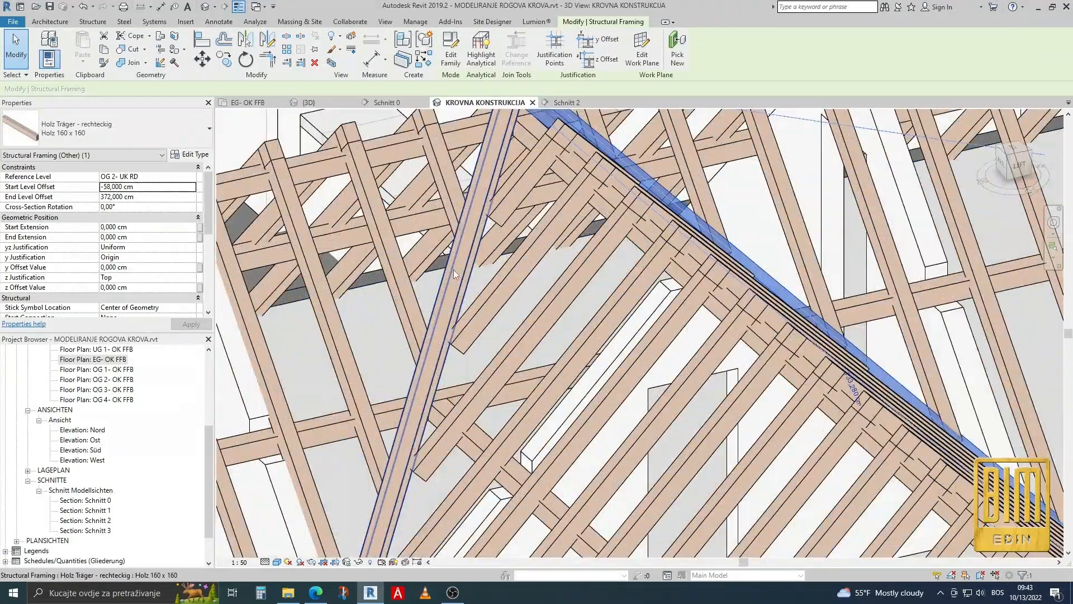
pyautogui.click(458, 277)
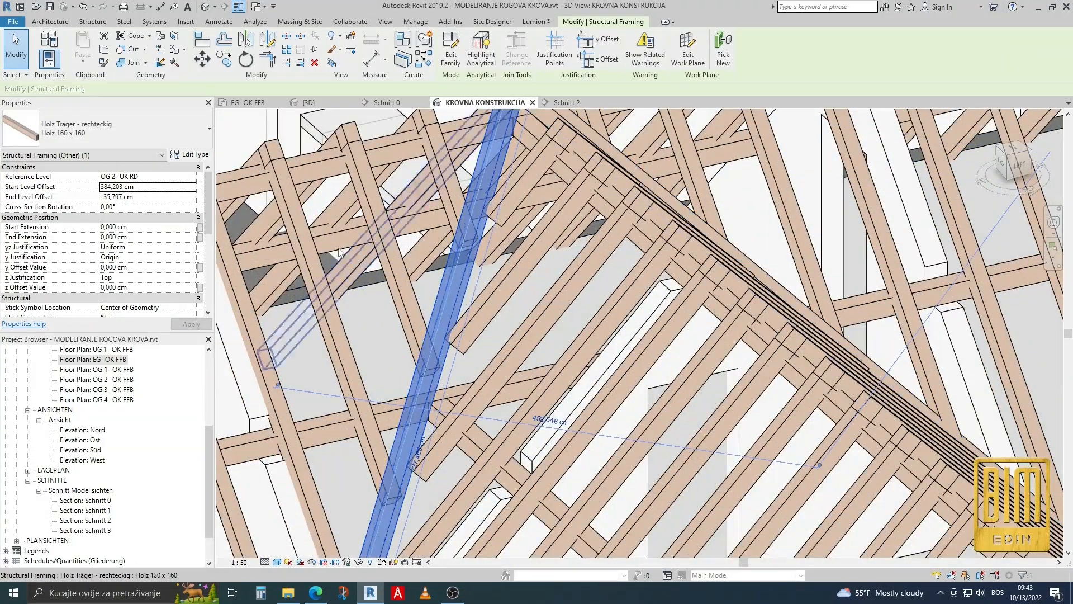
pyautogui.click(152, 199)
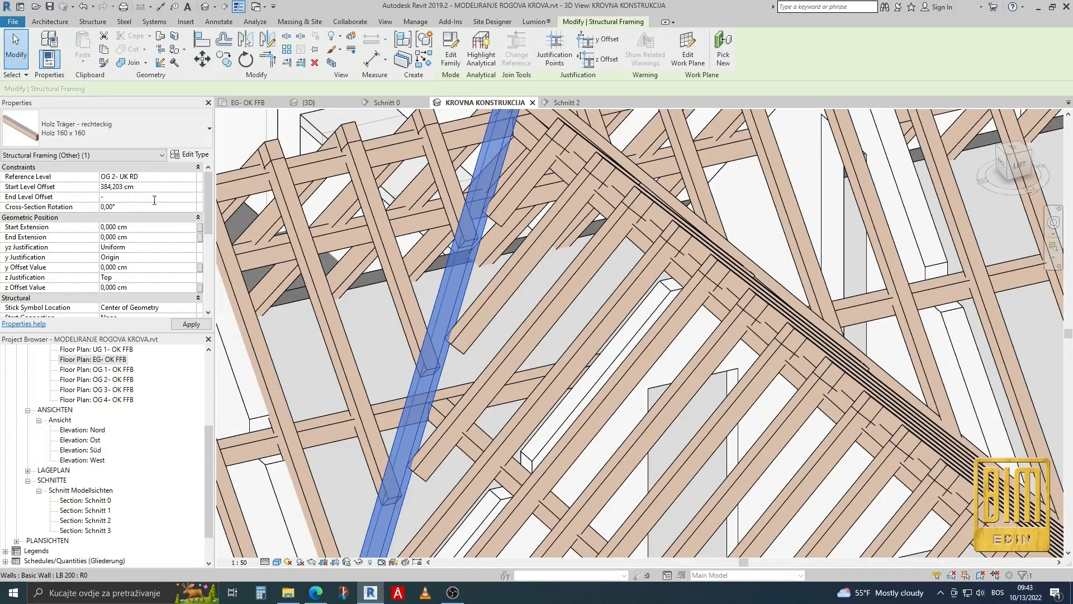
pyautogui.click(160, 188)
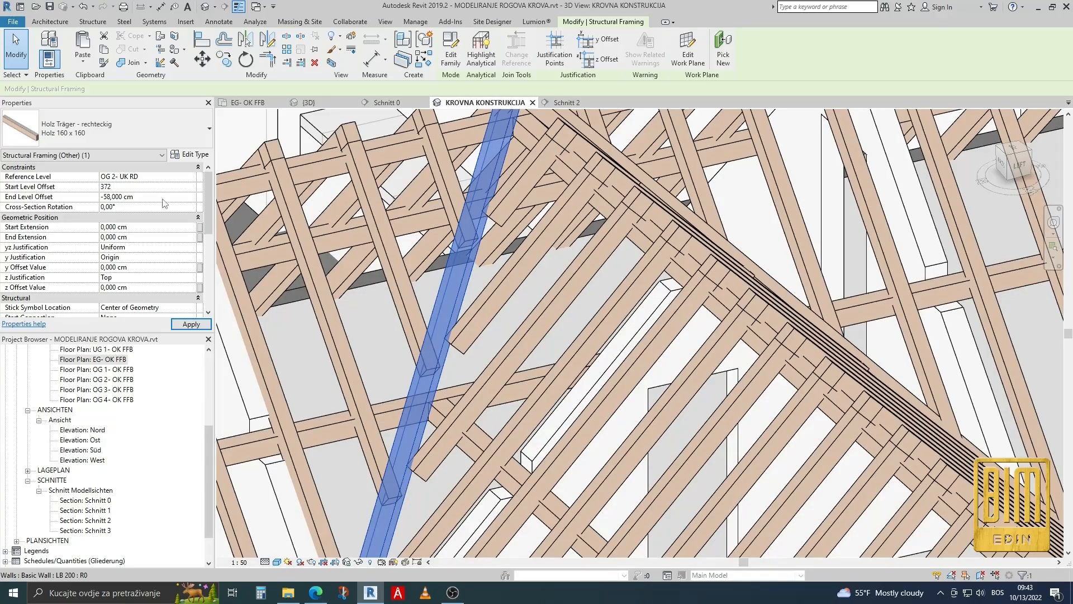
pyautogui.click(191, 324)
pyautogui.scroll(-2, 485, 172)
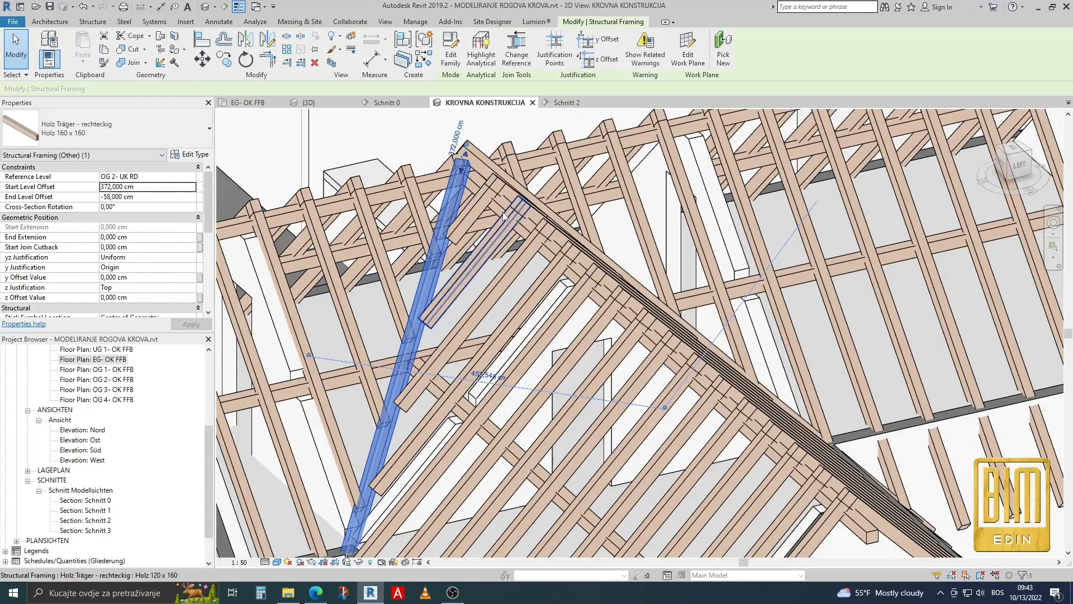
# Examine how the two valley beams fit against the rafters and meet each other at the ridge.
pyautogui.click(492, 166)
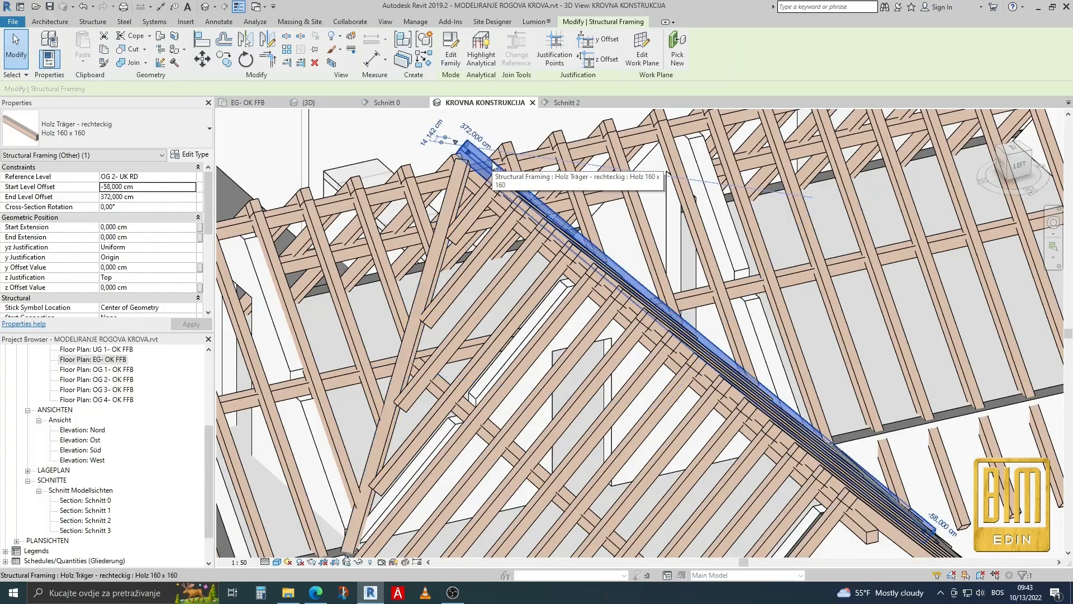
pyautogui.click(466, 178)
pyautogui.scroll(-2, 465, 178)
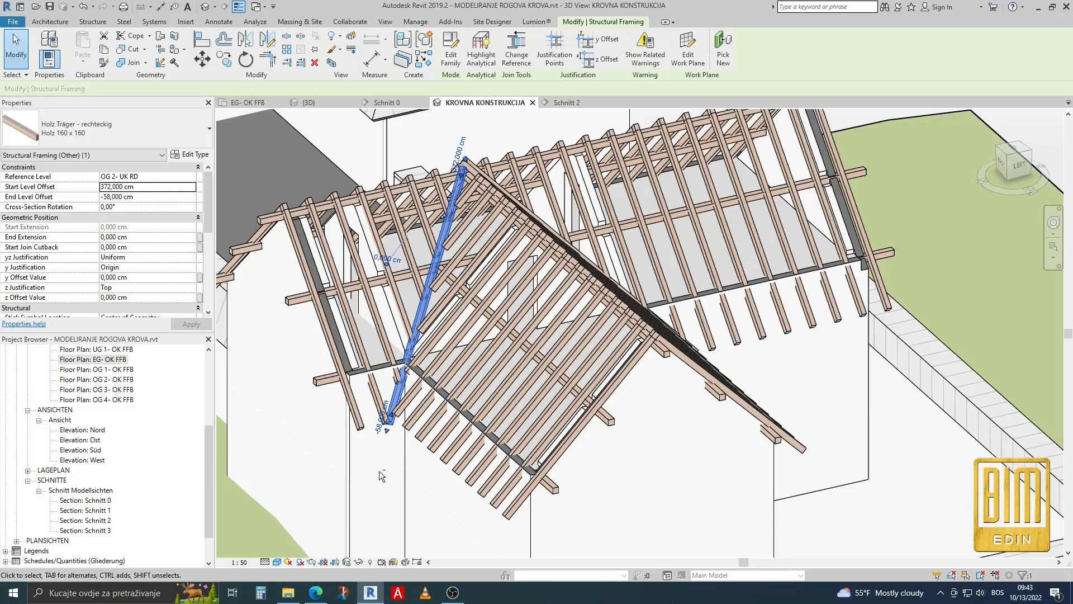
pyautogui.keyDown('shift'); pyautogui.moveTo(386, 475); pyautogui.dragTo(445, 464, button='middle'); pyautogui.keyUp('shift')
pyautogui.scroll(2, 436, 430)
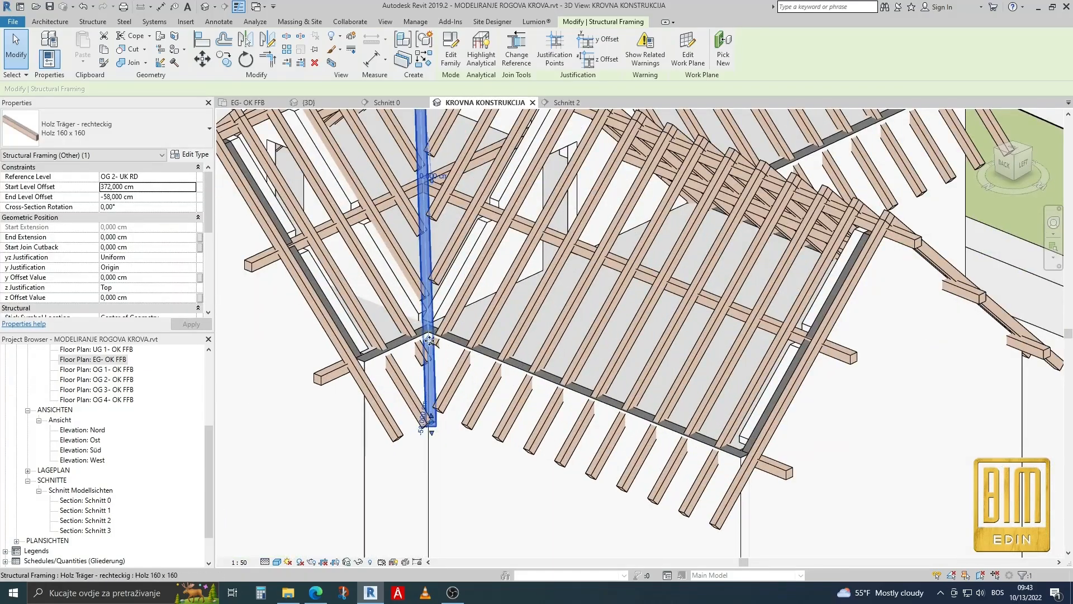
pyautogui.scroll(5, 441, 324)
pyautogui.scroll(-3, 474, 302)
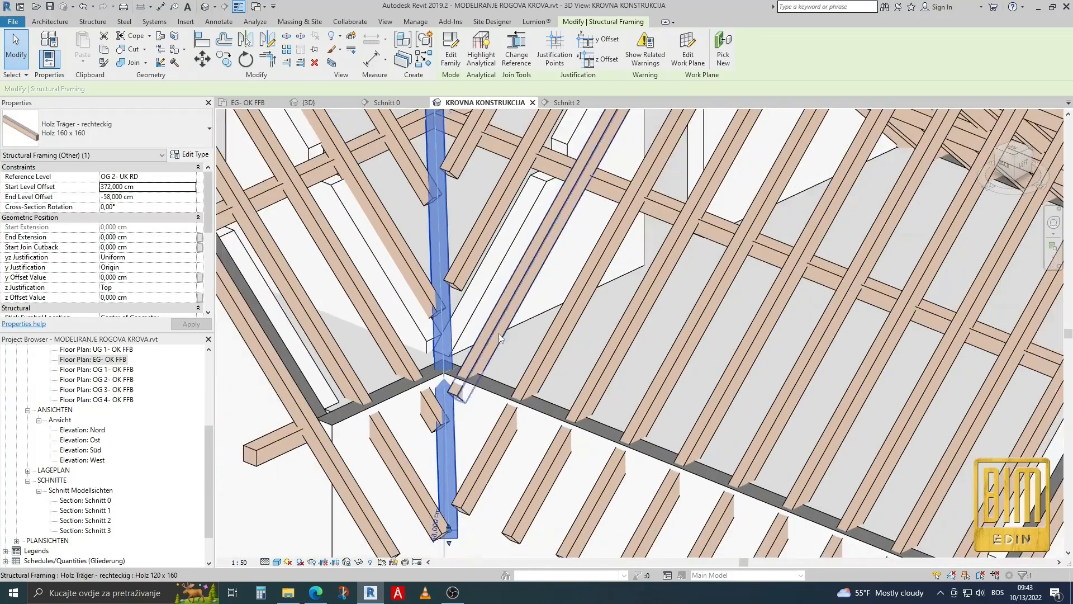
pyautogui.keyDown('shift'); pyautogui.moveTo(474, 302); pyautogui.dragTo(571, 201, button='middle'); pyautogui.keyUp('shift')
pyautogui.scroll(-4, 462, 371)
pyautogui.scroll(4, 593, 169)
pyautogui.scroll(5, 594, 169)
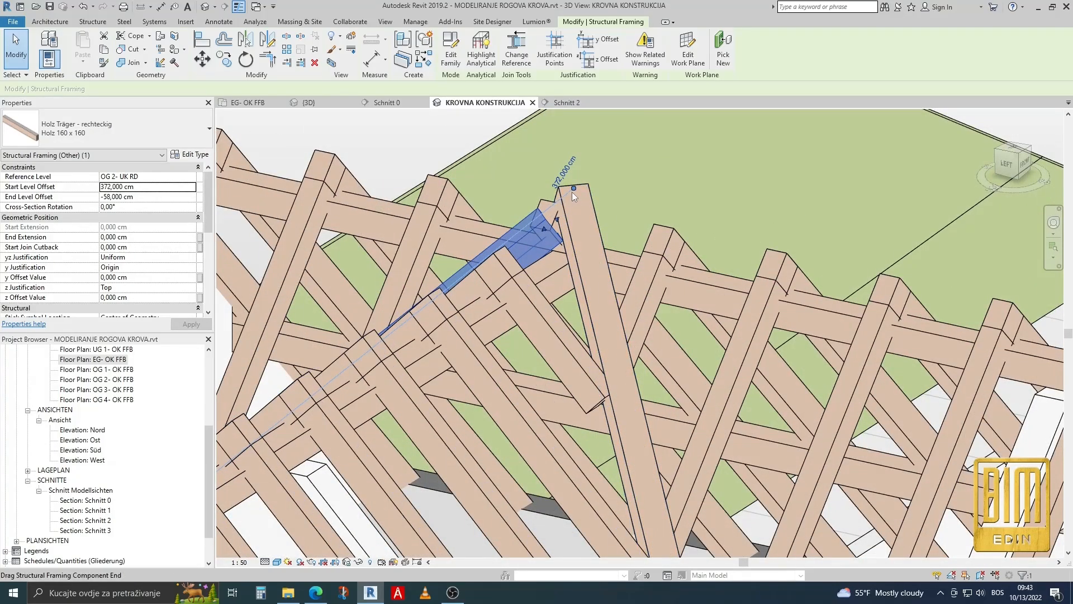
pyautogui.click(572, 191)
pyautogui.rightClick(573, 190)
pyautogui.click(611, 254)
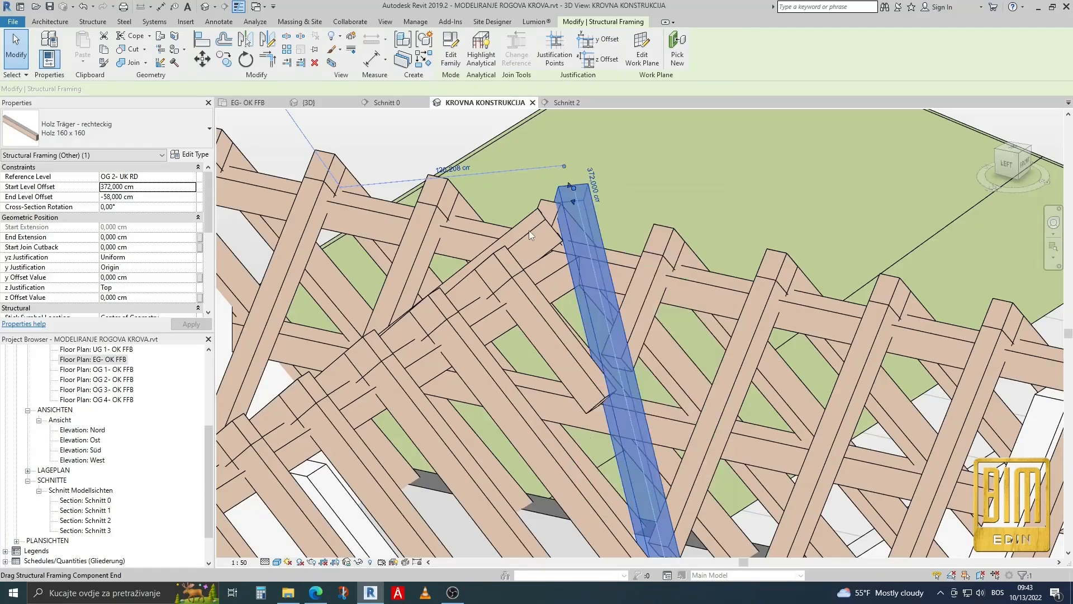
pyautogui.click(517, 233)
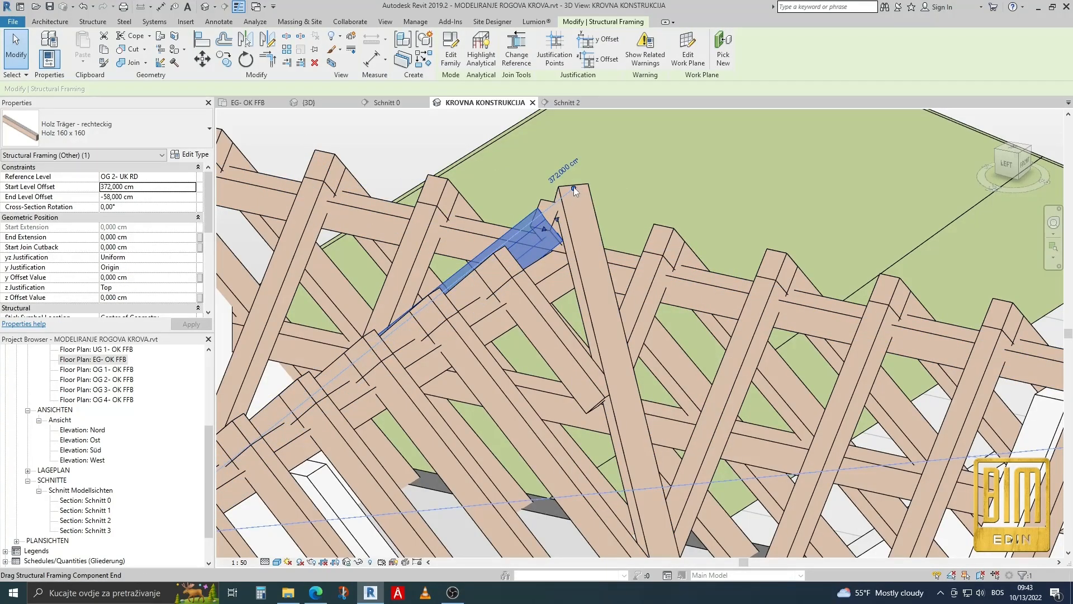
# Temporarily isolate the opposite valley beam to disallow the join at its upper end, then restore the hidden elements.
pyautogui.click(358, 562)
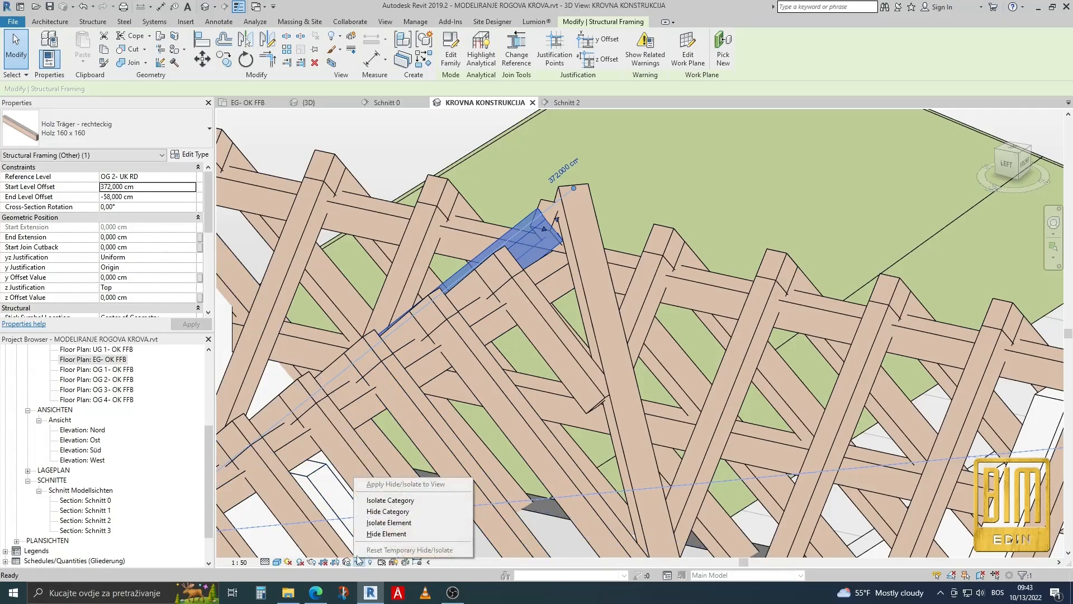
pyautogui.click(388, 522)
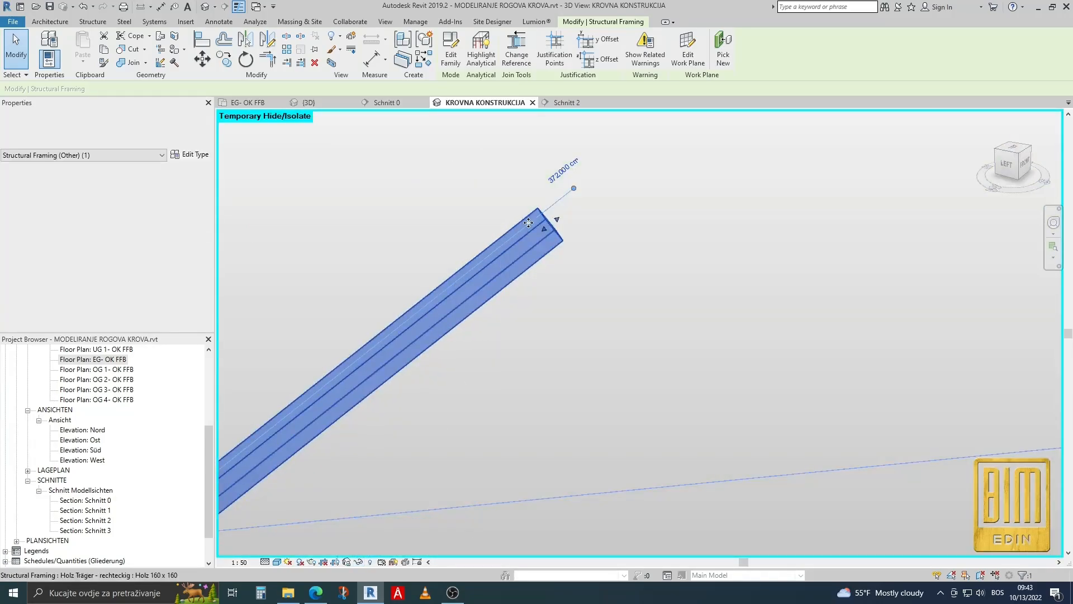
pyautogui.rightClick(572, 189)
pyautogui.click(621, 242)
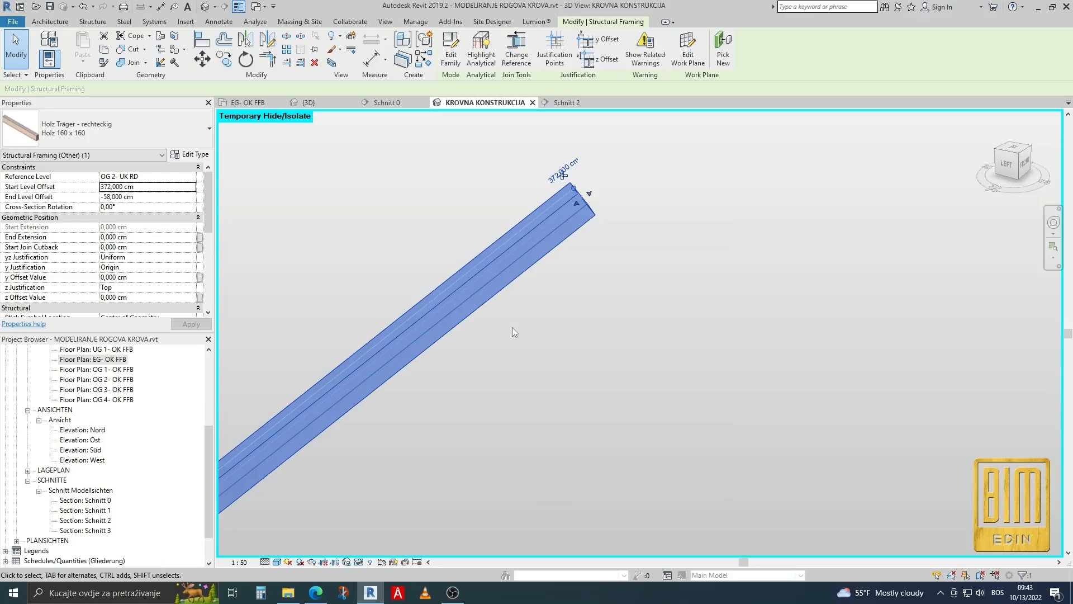
pyautogui.click(358, 561)
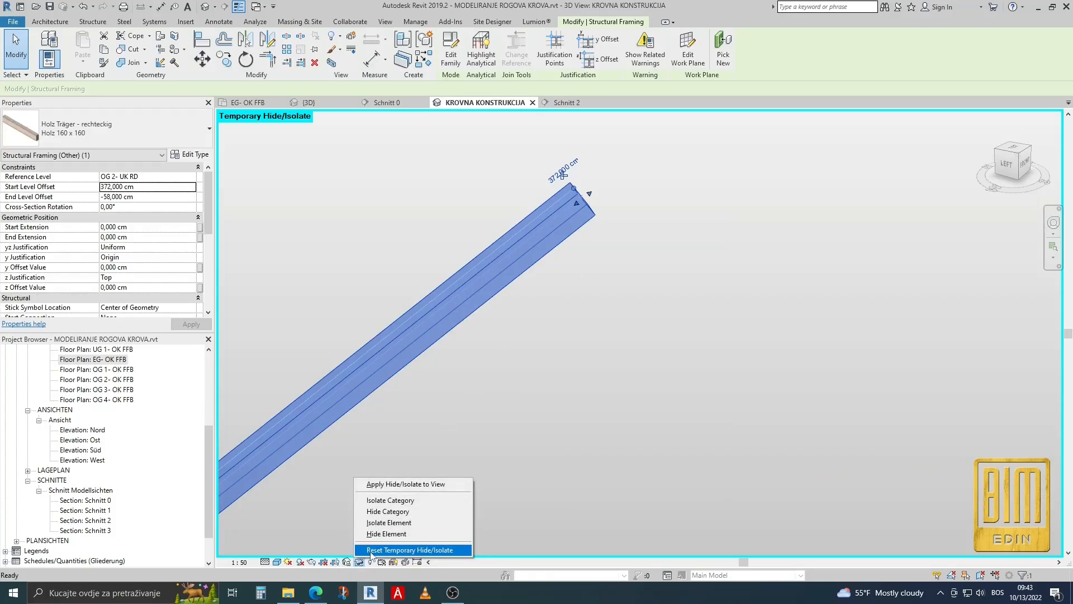
pyautogui.click(371, 550)
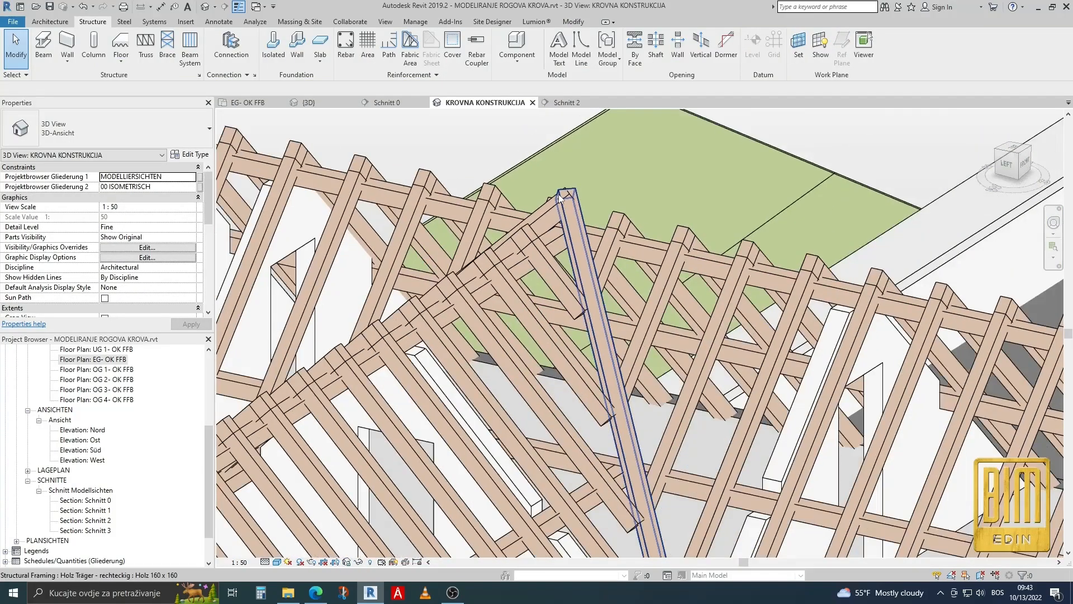
# Open the boundary sketch of the Rogovi beam system on one side of the front valley beam for editing.
pyautogui.scroll(-2, 560, 196)
pyautogui.scroll(-2, 671, 448)
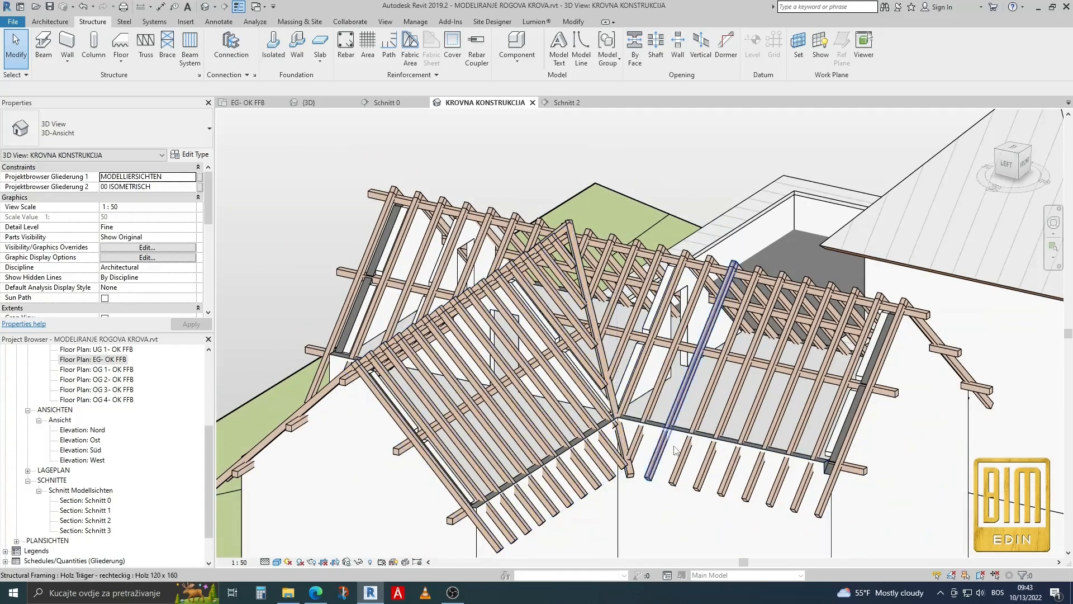
pyautogui.scroll(5, 554, 347)
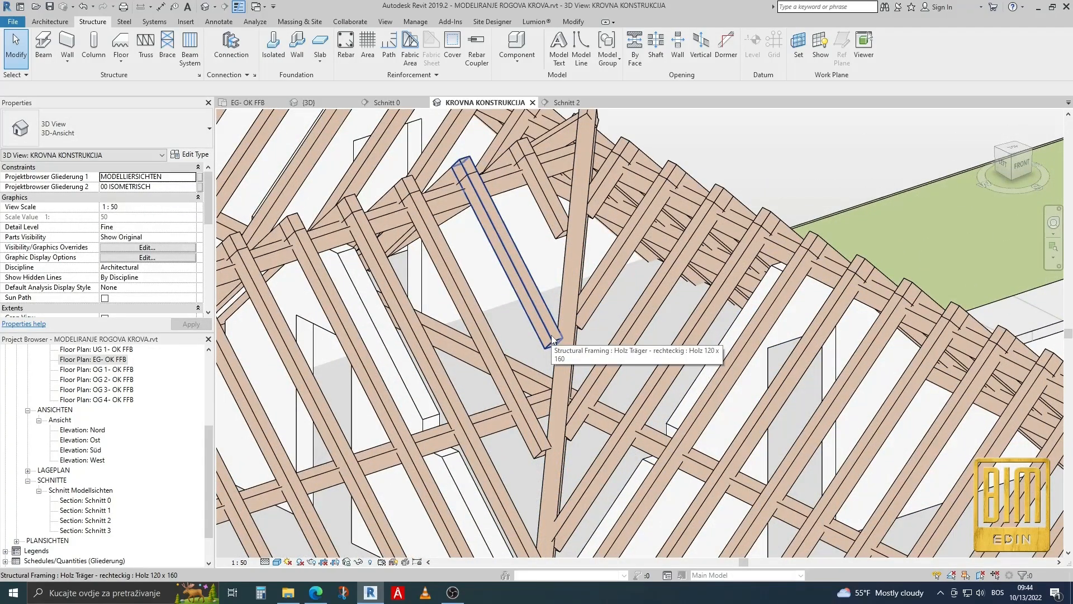
pyautogui.press('Tab')
pyautogui.click(553, 339)
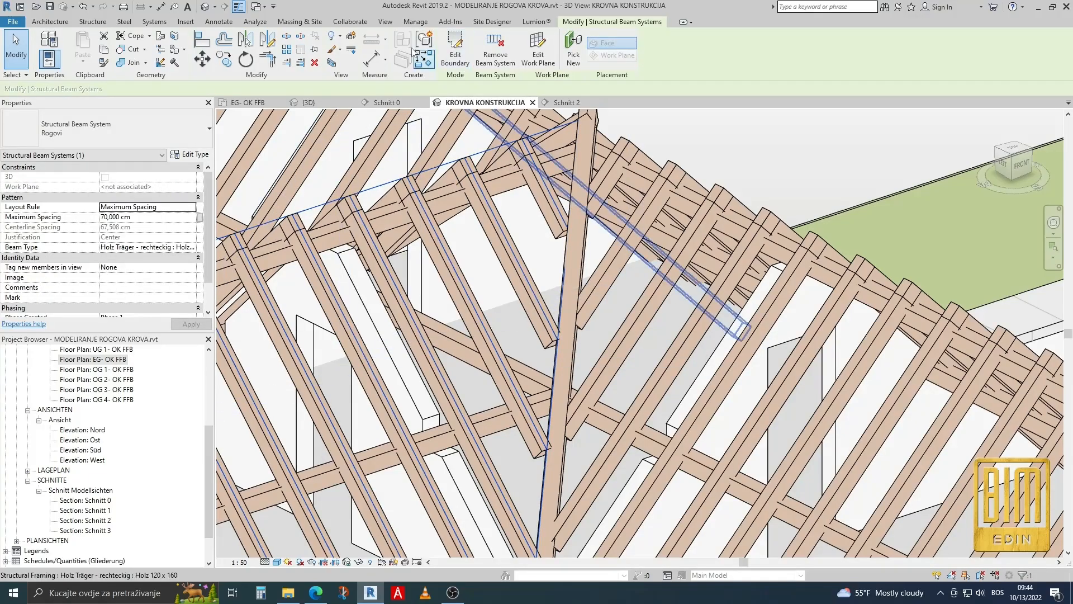
pyautogui.click(452, 49)
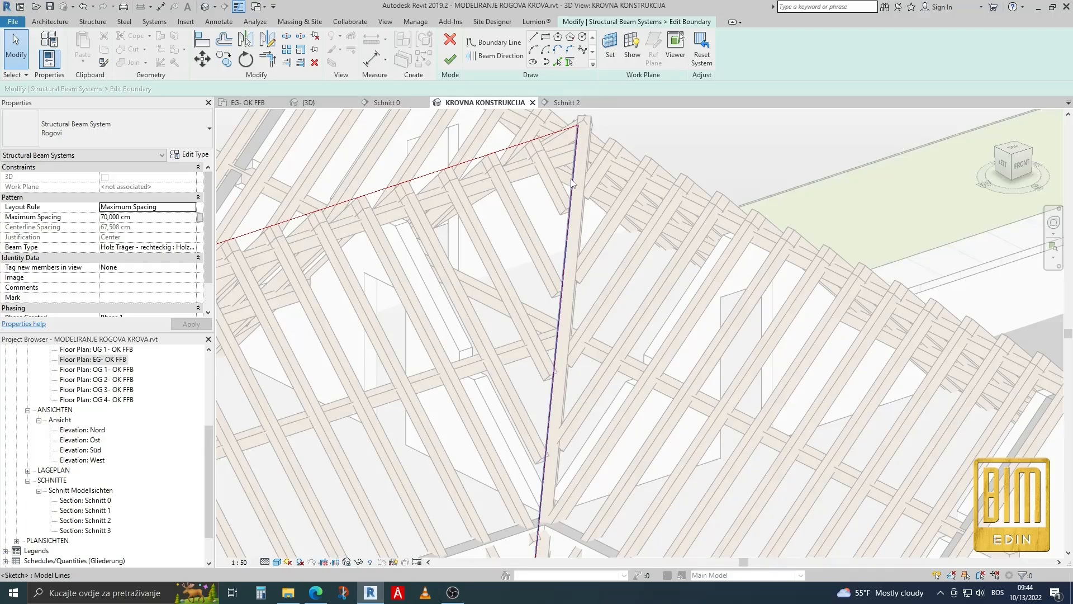
# Move the boundary's valley edge across the valley beam onto its other side.
pyautogui.click(574, 211)
pyautogui.scroll(-1, 579, 227)
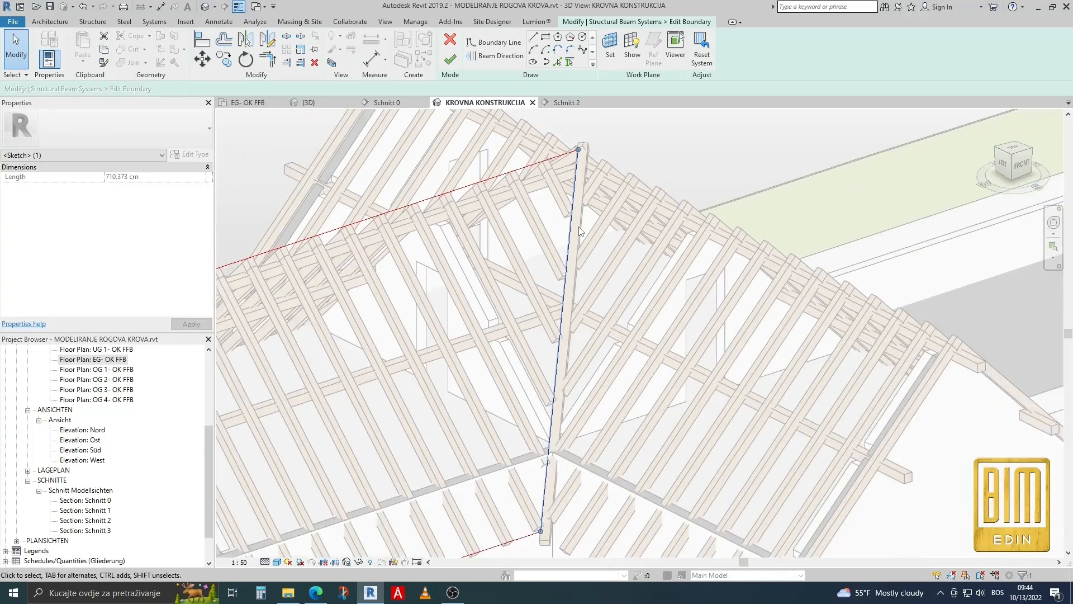
pyautogui.moveTo(576, 266); pyautogui.dragTo(591, 271)
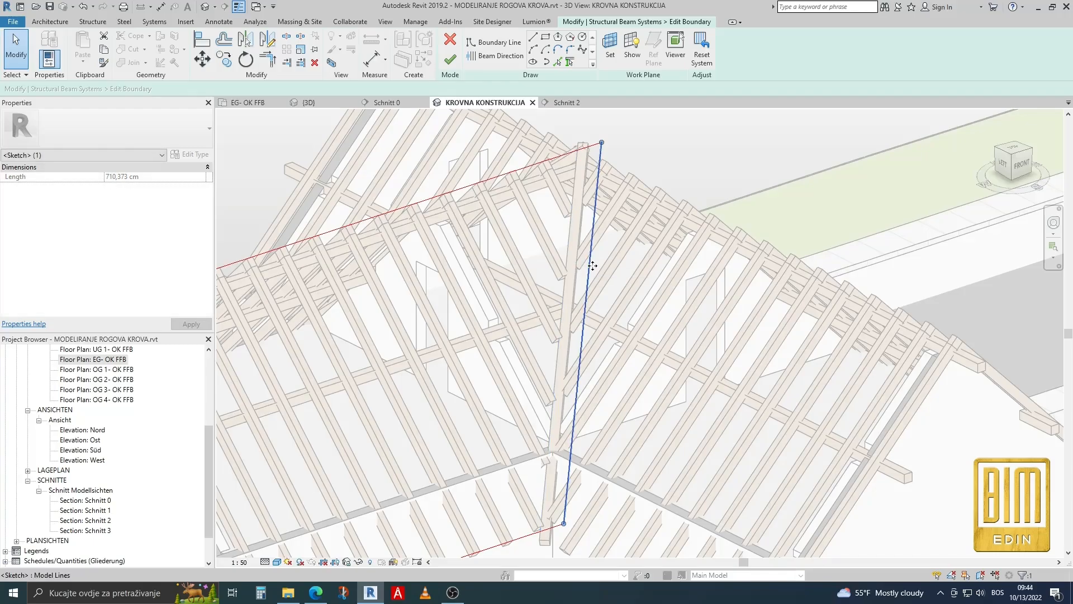
pyautogui.scroll(1, 576, 234)
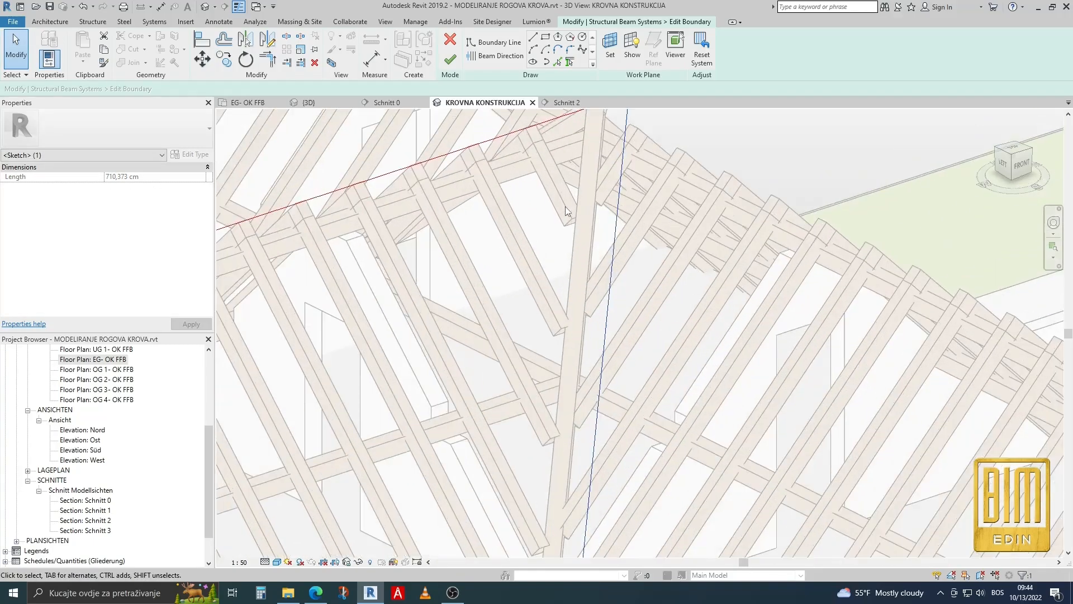
# Draw a boundary line from the ridge and valley beam intersection to the moved valley edge, perpendicular to the ridge.
pyautogui.click(533, 37)
pyautogui.scroll(-2, 586, 148)
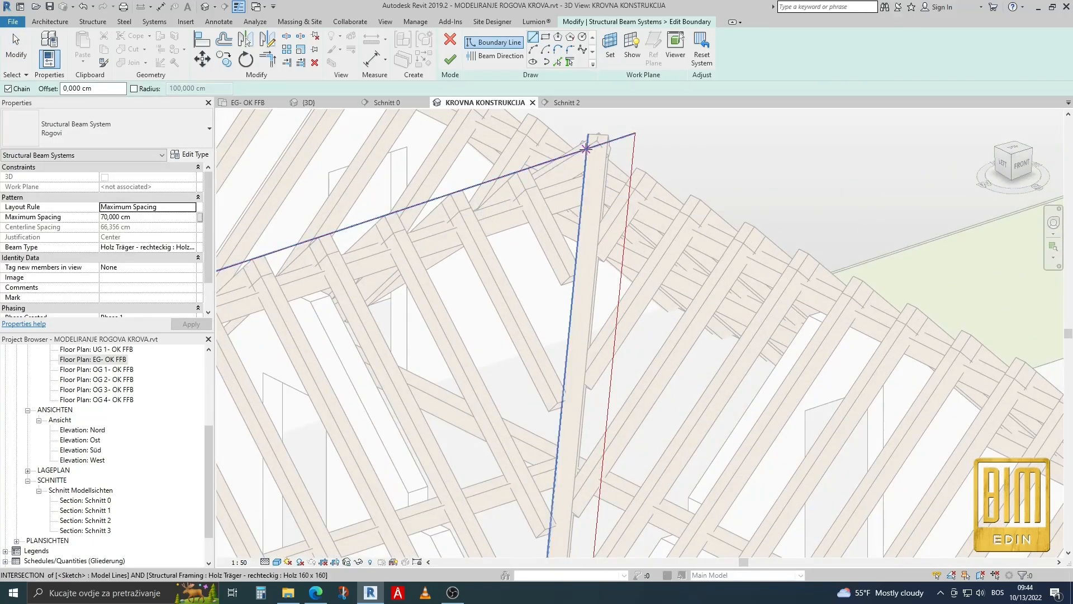
pyautogui.click(586, 148)
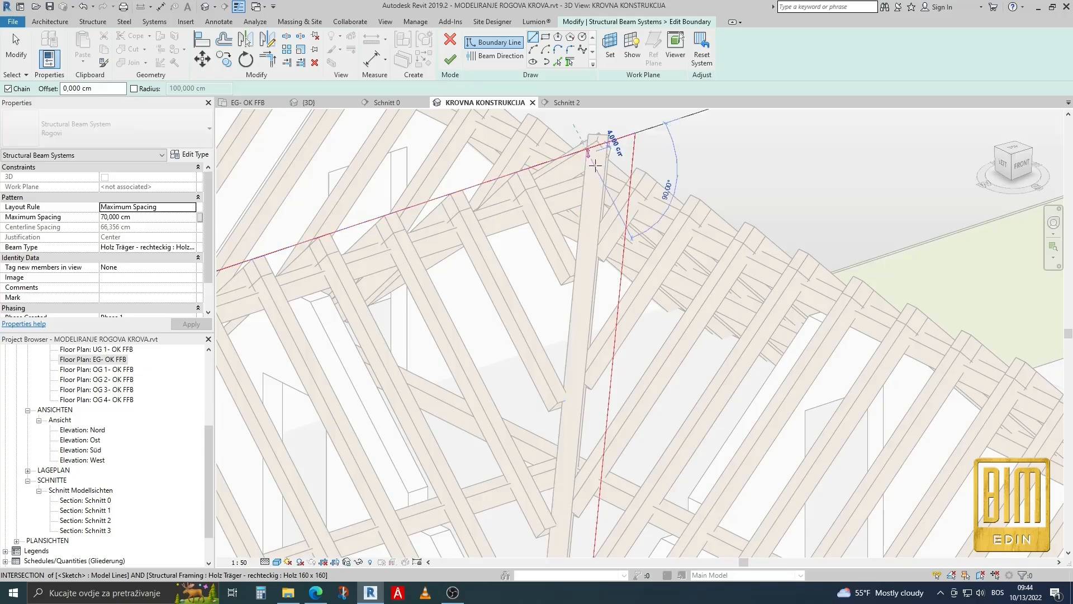
pyautogui.click(626, 223)
pyautogui.press('Escape')
pyautogui.press('Escape')
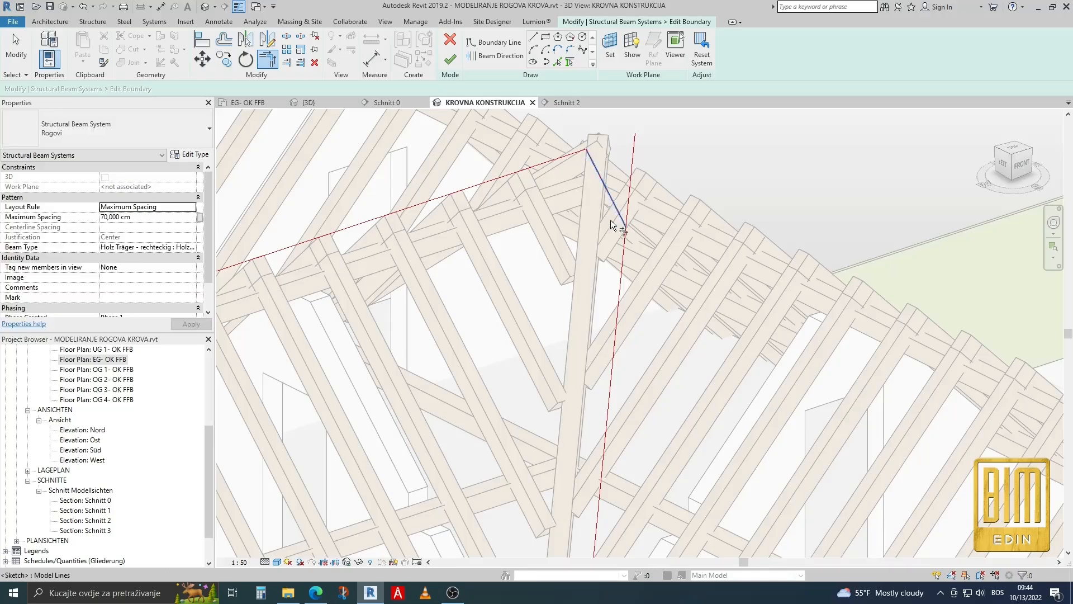
# Trim the valley edge to the new short line to close the boundary and finish editing the beam system.
pyautogui.click(622, 253)
pyautogui.scroll(-4, 615, 240)
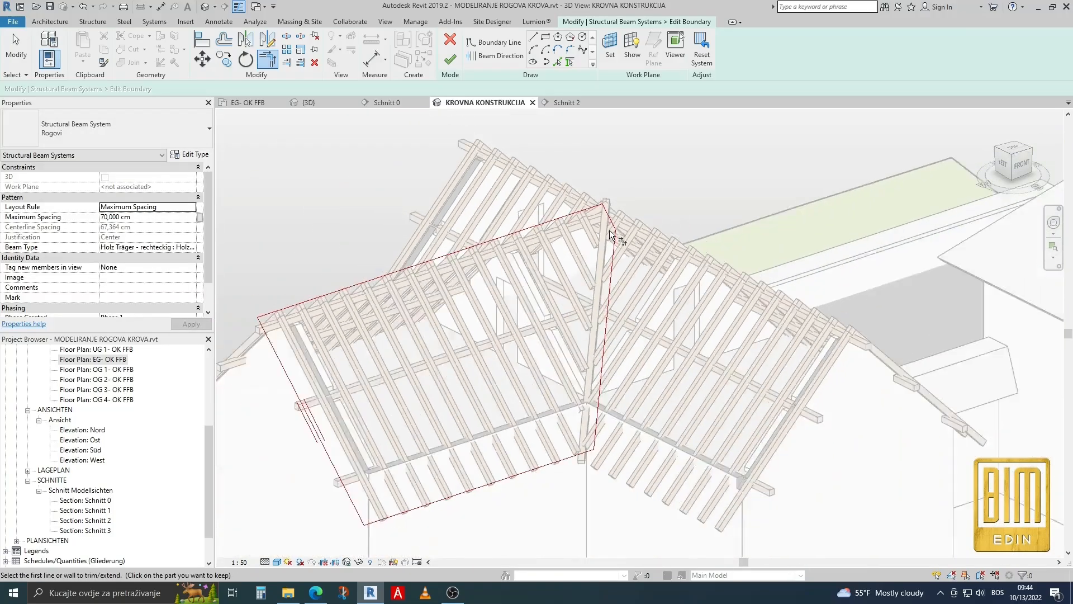
pyautogui.click(450, 60)
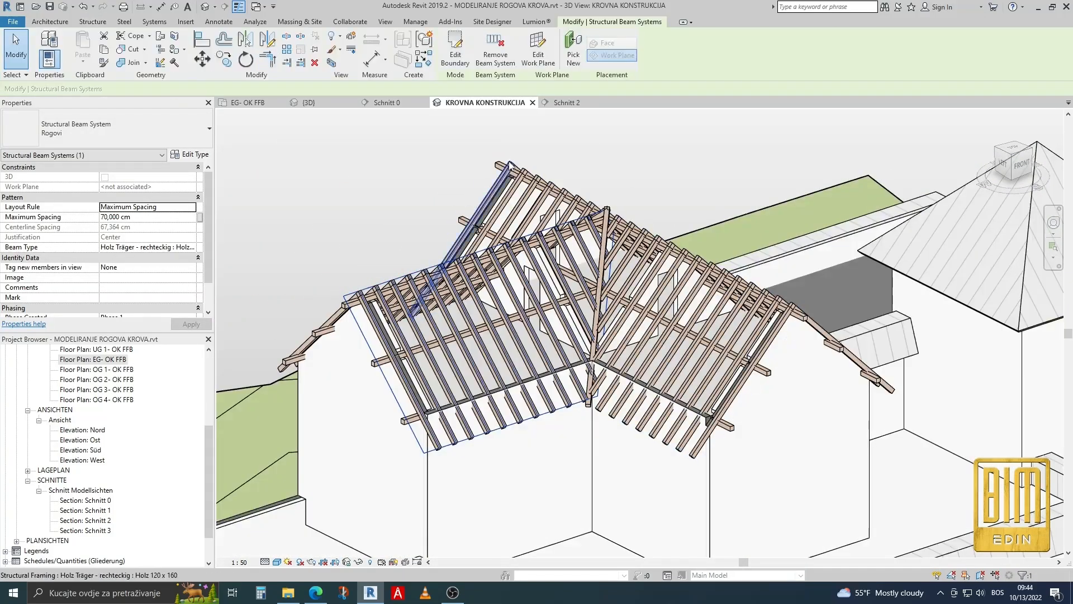
pyautogui.scroll(5, 614, 194)
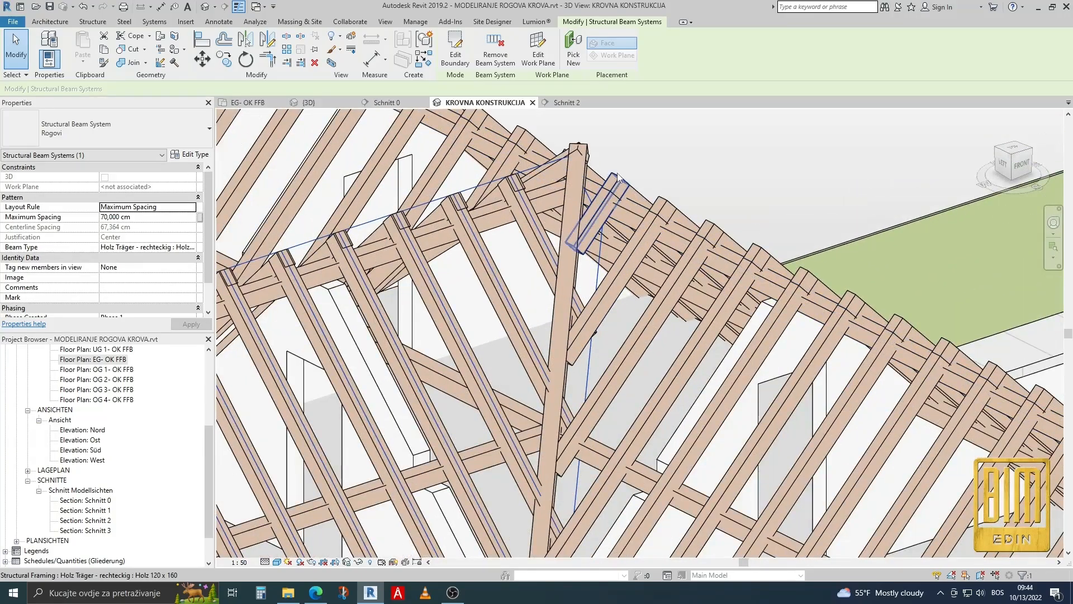
# Open the main-roof Rogovi beam system's boundary for editing and move its short edge near the ridge down the slope.
pyautogui.scroll(-4, 621, 184)
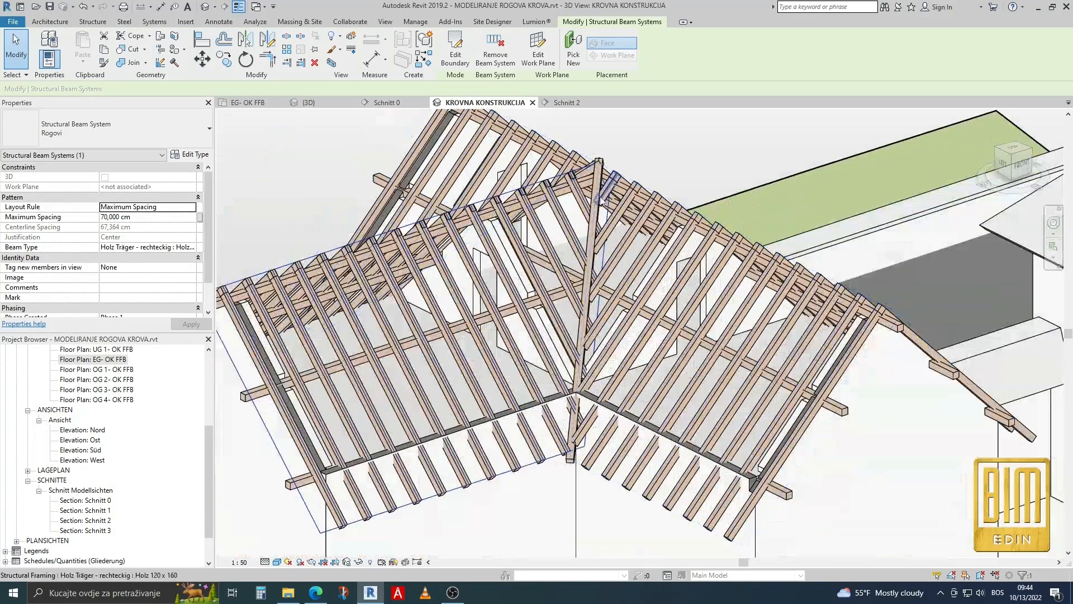
pyautogui.click(639, 192)
pyautogui.click(455, 54)
pyautogui.scroll(5, 597, 156)
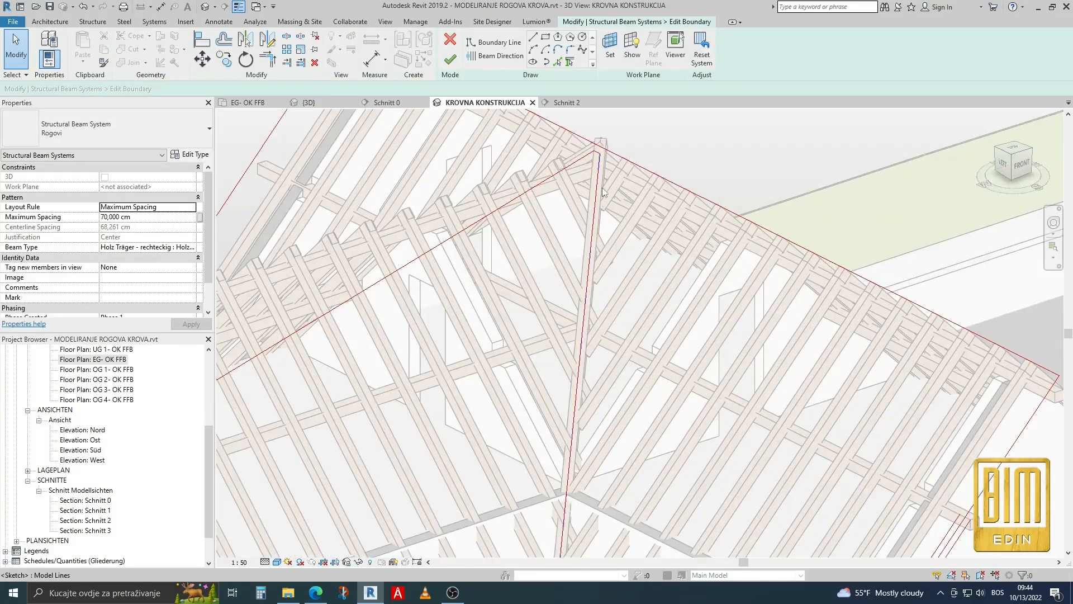
pyautogui.click(597, 157)
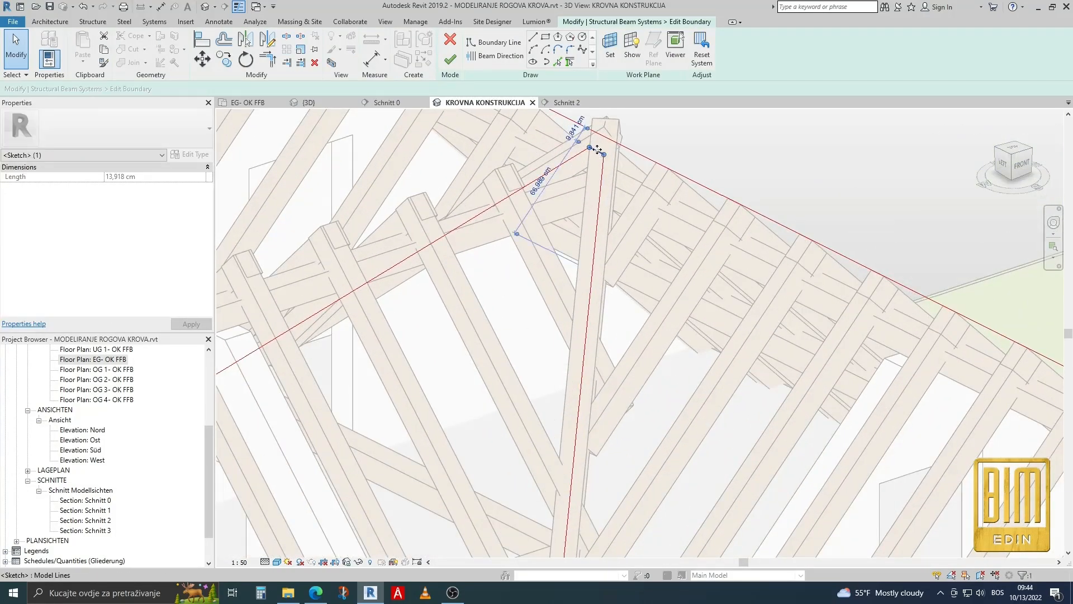
pyautogui.scroll(2, 597, 150)
pyautogui.moveTo(588, 183); pyautogui.dragTo(563, 229)
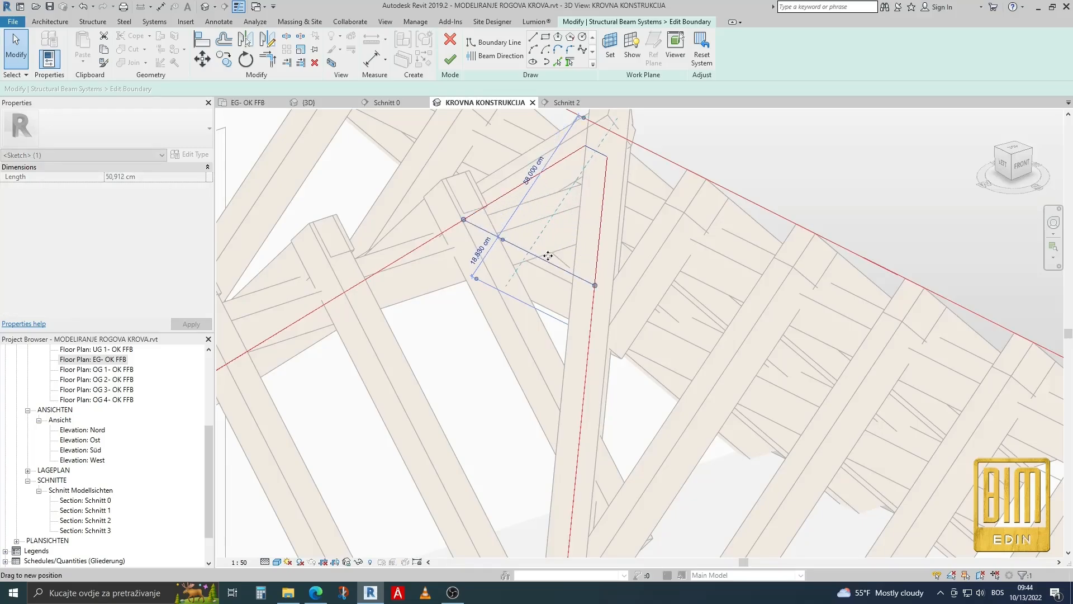
# Move the boundary's edge along the front valley beam across that beam, and shift the short apex edge farther down the slope.
pyautogui.scroll(-5, 576, 172)
pyautogui.click(575, 281)
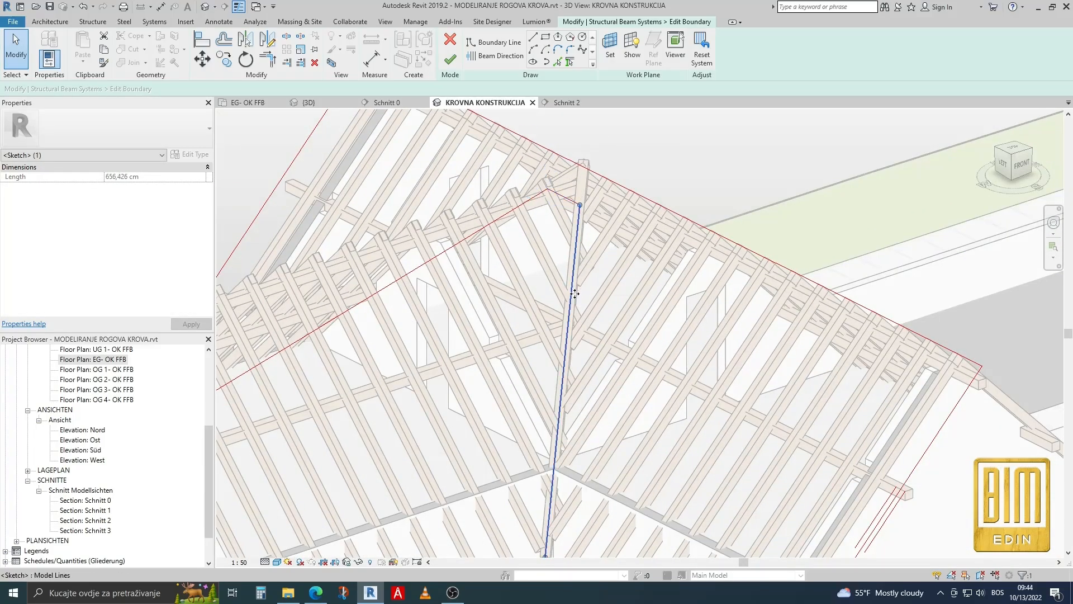
pyautogui.moveTo(575, 294); pyautogui.dragTo(554, 300)
pyautogui.keyDown('shift'); pyautogui.moveTo(538, 231); pyautogui.dragTo(665, 275, button='middle'); pyautogui.keyUp('shift')
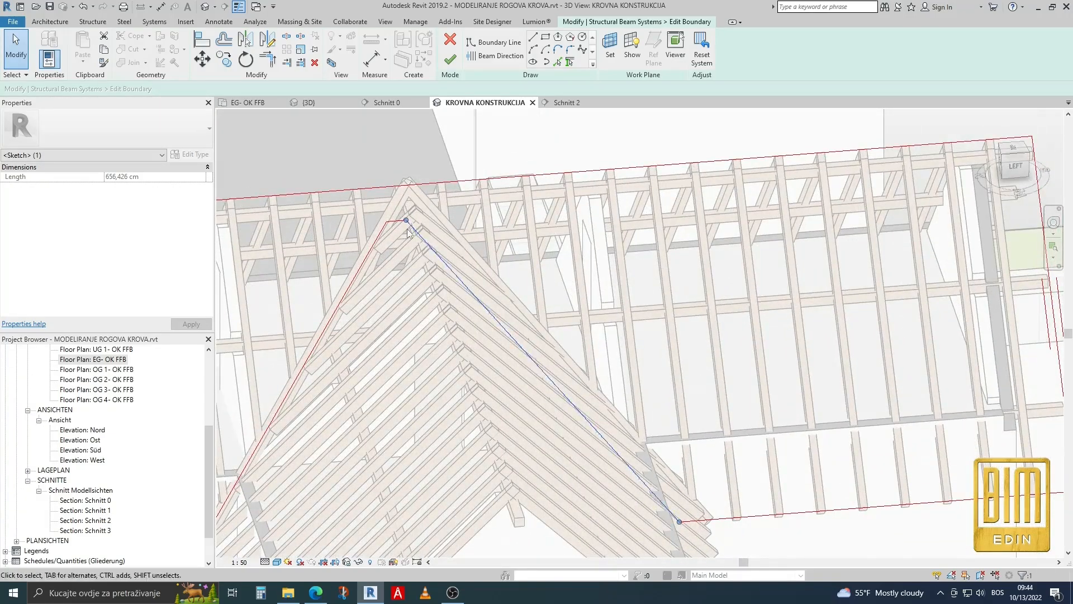
pyautogui.scroll(2, 407, 233)
pyautogui.click(393, 219)
pyautogui.moveTo(393, 219); pyautogui.dragTo(407, 249)
# Move the boundary's other valley edge across the second valley beam and finish editing the main-roof beam system.
pyautogui.click(331, 294)
pyautogui.moveTo(332, 294); pyautogui.dragTo(371, 299)
pyautogui.scroll(-4, 561, 229)
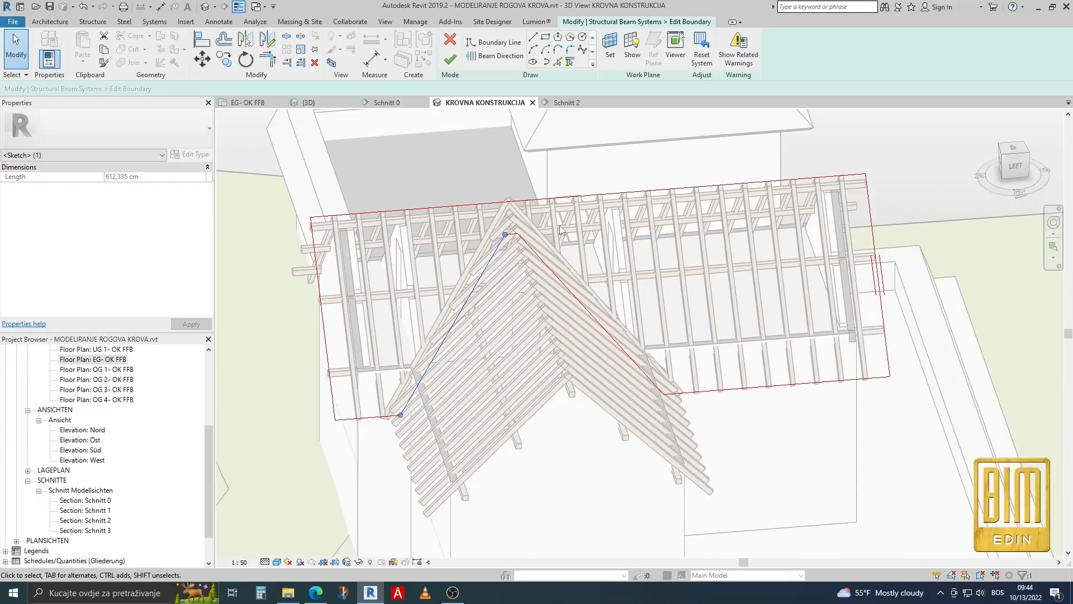
pyautogui.scroll(2, 438, 289)
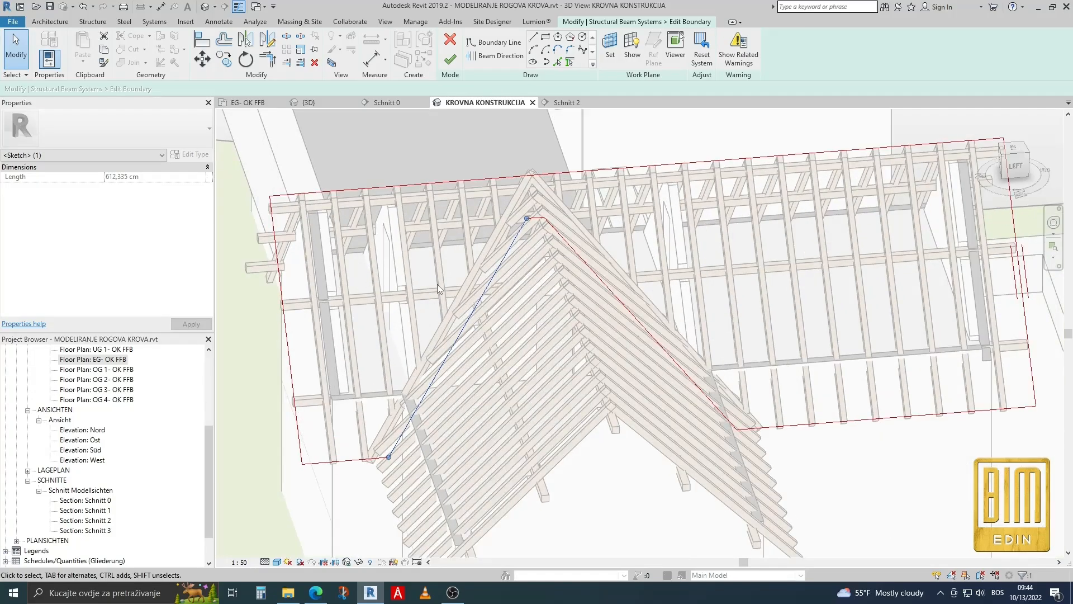
pyautogui.click(445, 62)
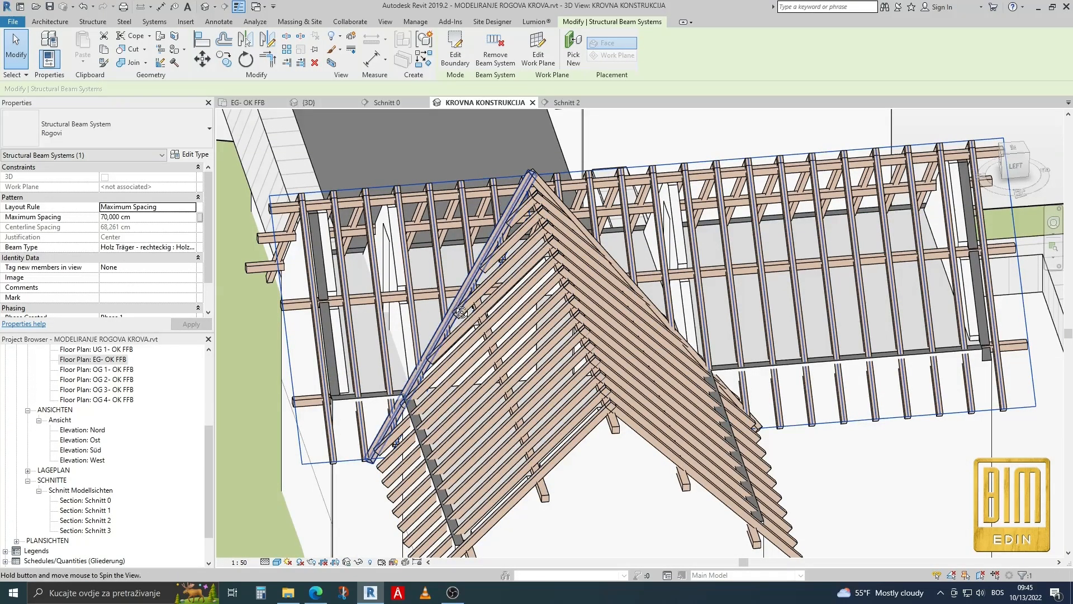
# Open the boundary sketch of the side wing's Rogovi beam system beside the second valley beam for editing.
pyautogui.keyDown('shift'); pyautogui.moveTo(539, 211); pyautogui.dragTo(546, 286, button='middle'); pyautogui.keyUp('shift')
pyautogui.scroll(3, 547, 285)
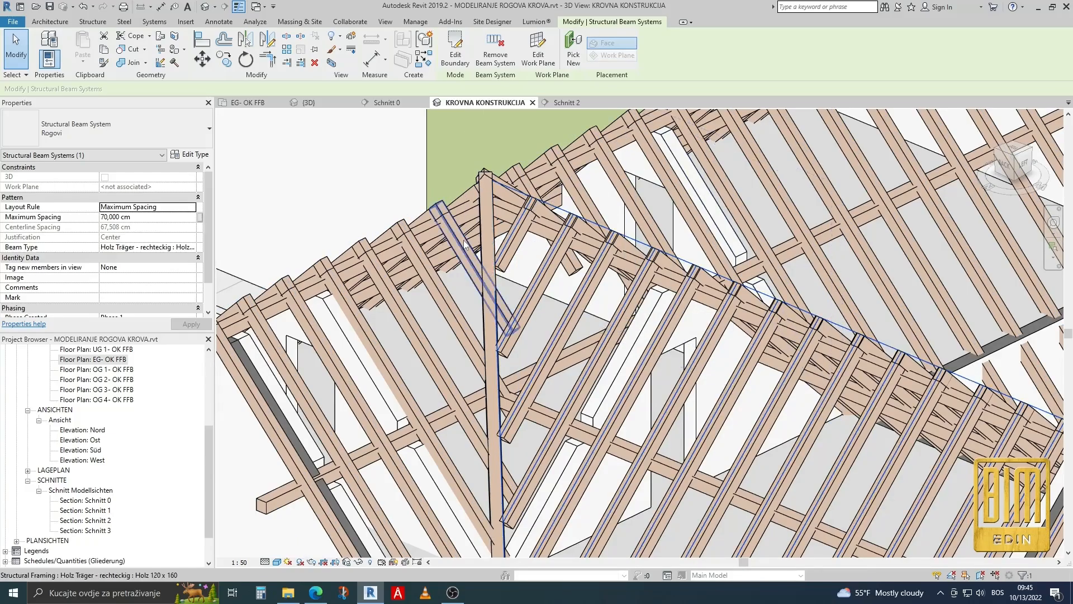
pyautogui.scroll(-4, 464, 243)
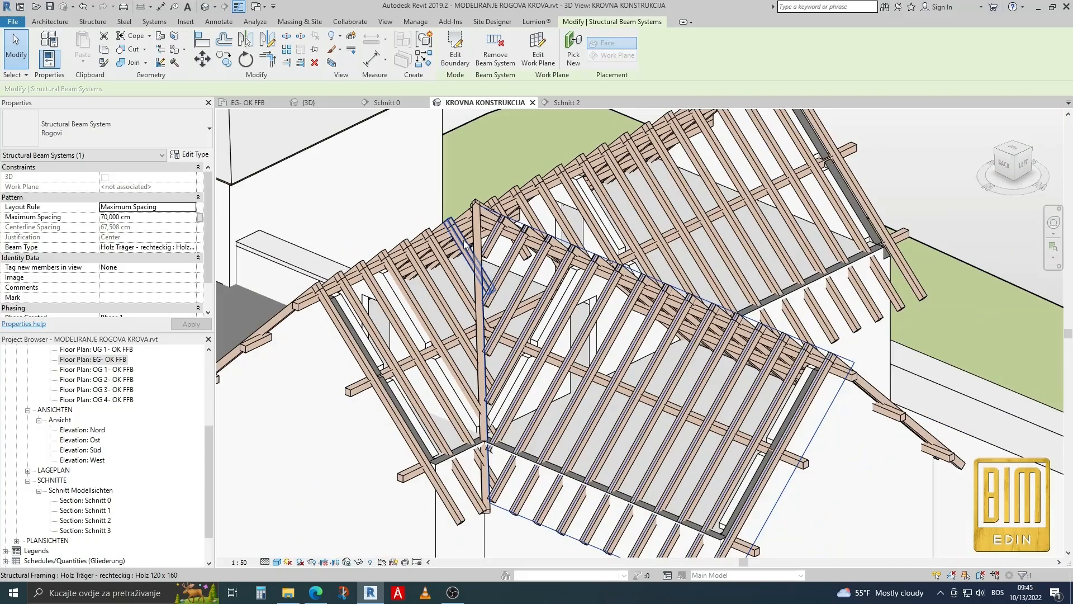
pyautogui.click(456, 46)
pyautogui.scroll(5, 488, 372)
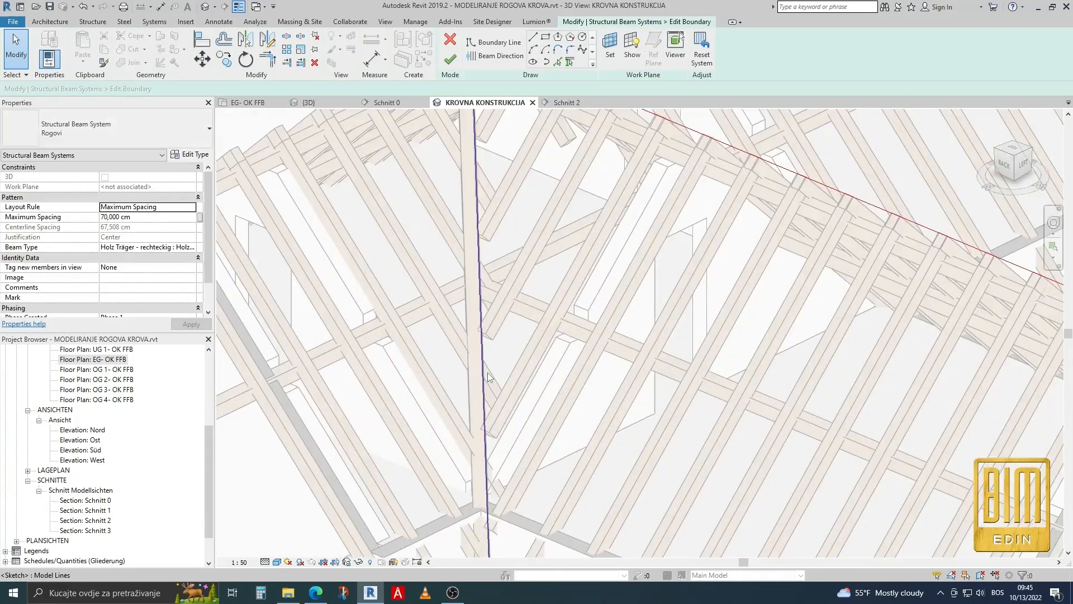
pyautogui.scroll(-4, 484, 372)
pyautogui.scroll(3, 476, 159)
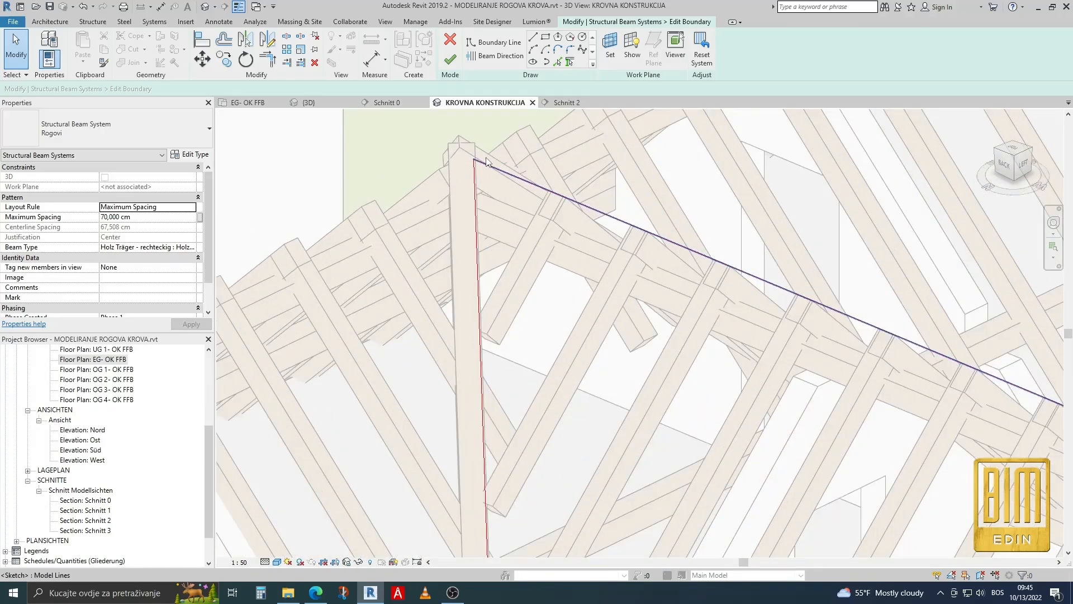
# Draw a boundary line about 58 cm long from the ridge edge, perpendicular to it, and trim it to the valley edge.
pyautogui.click(533, 37)
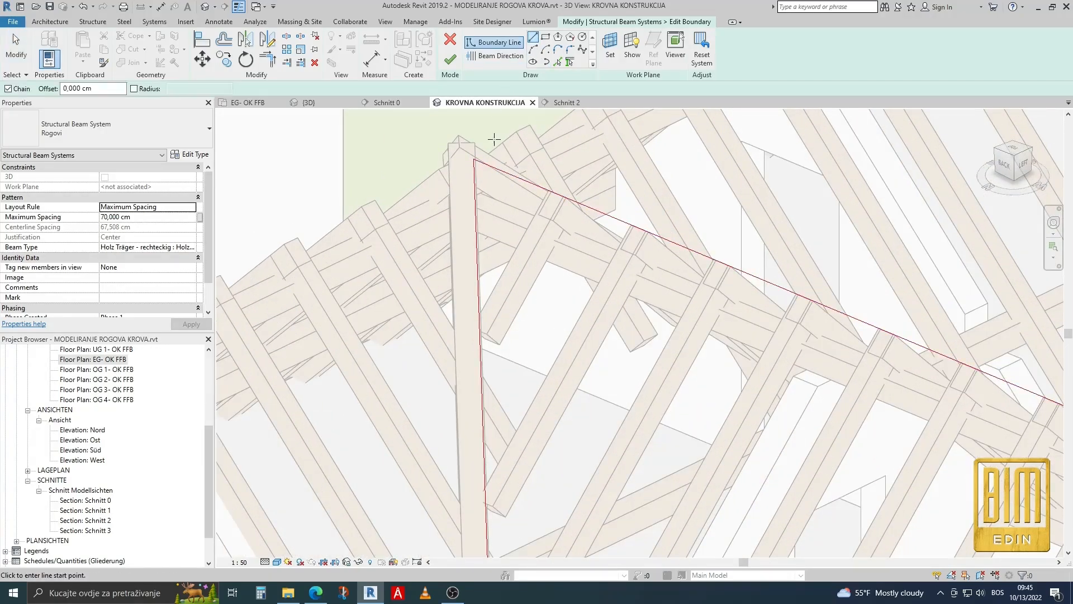
pyautogui.click(519, 179)
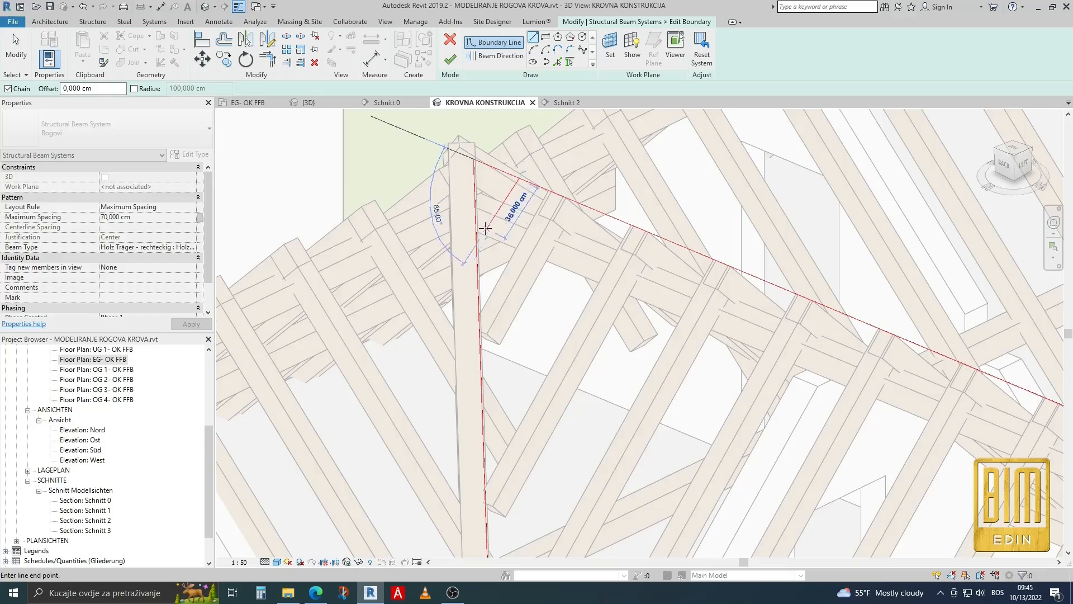
pyautogui.click(473, 262)
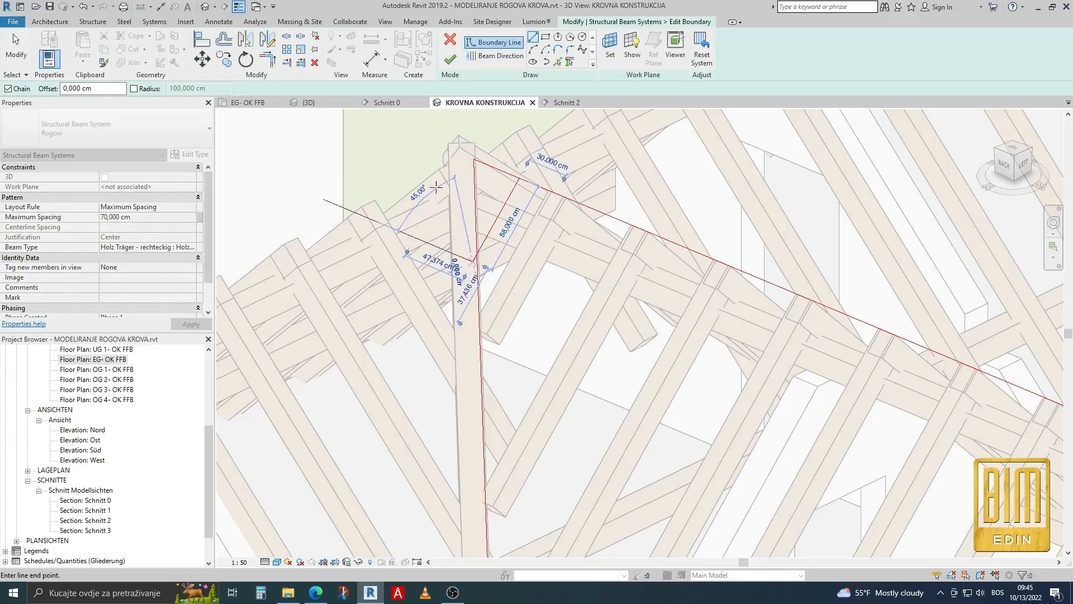
pyautogui.click(269, 59)
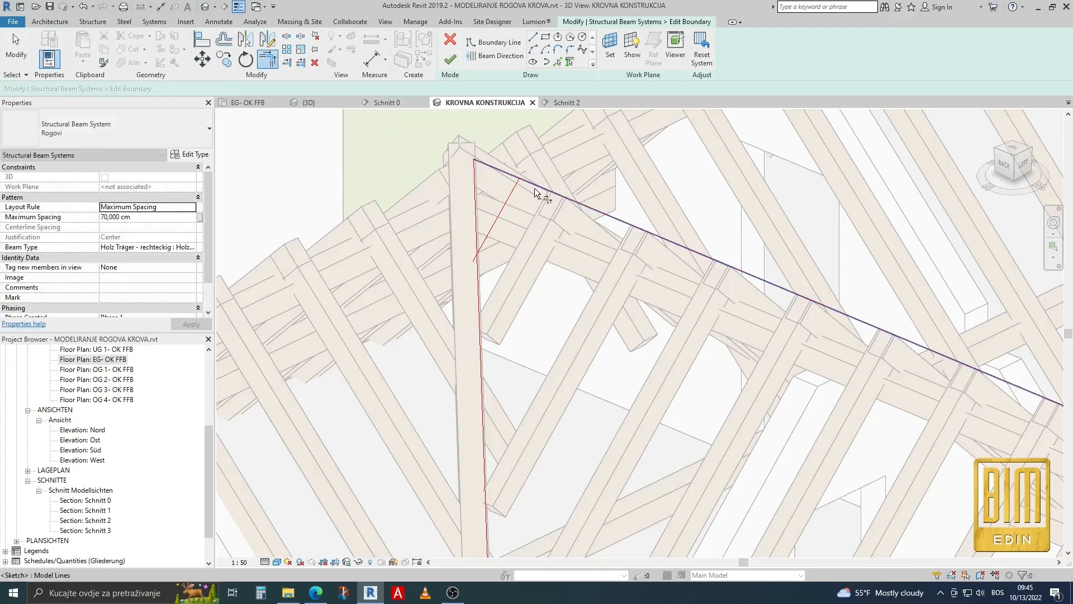
pyautogui.click(482, 262)
pyautogui.click(488, 240)
pyautogui.scroll(-1, 381, 156)
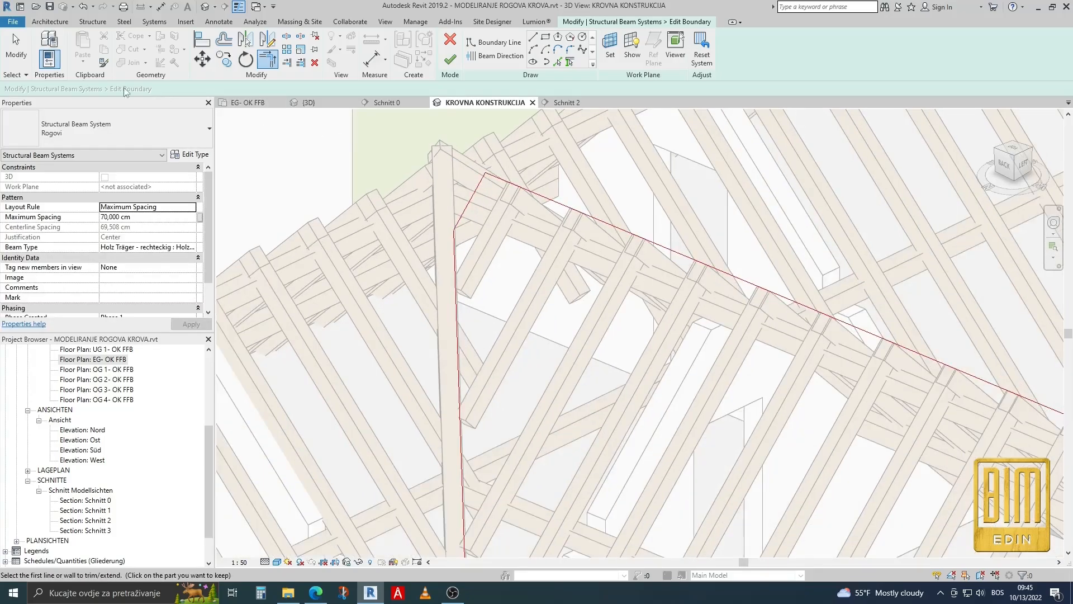
# Move the side wing boundary's valley edge across the second valley beam and finish editing the beam system.
pyautogui.click(15, 50)
pyautogui.scroll(-2, 486, 297)
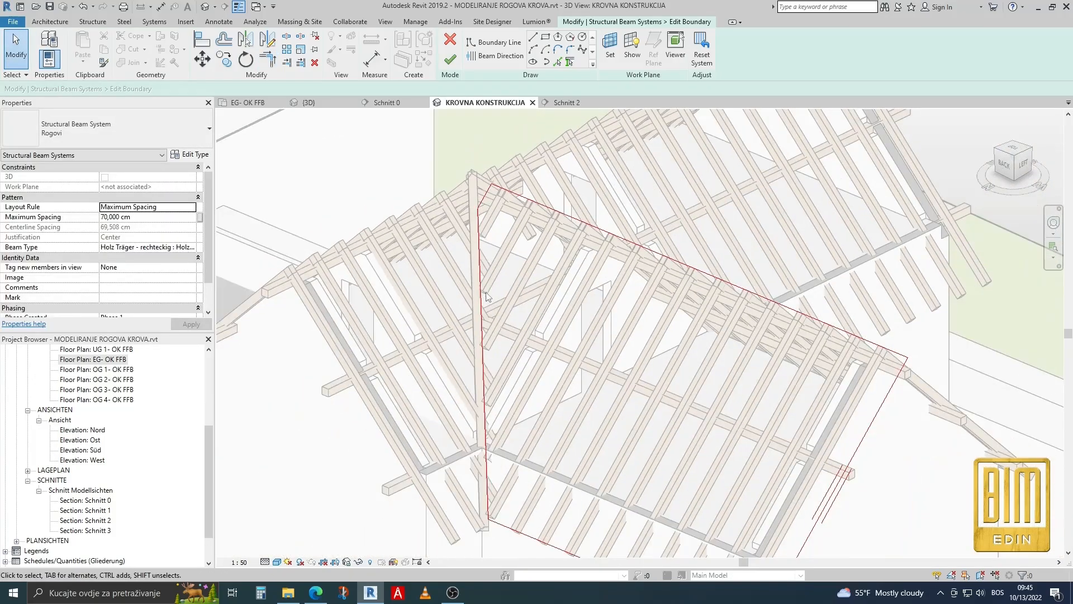
pyautogui.moveTo(478, 305); pyautogui.dragTo(464, 323)
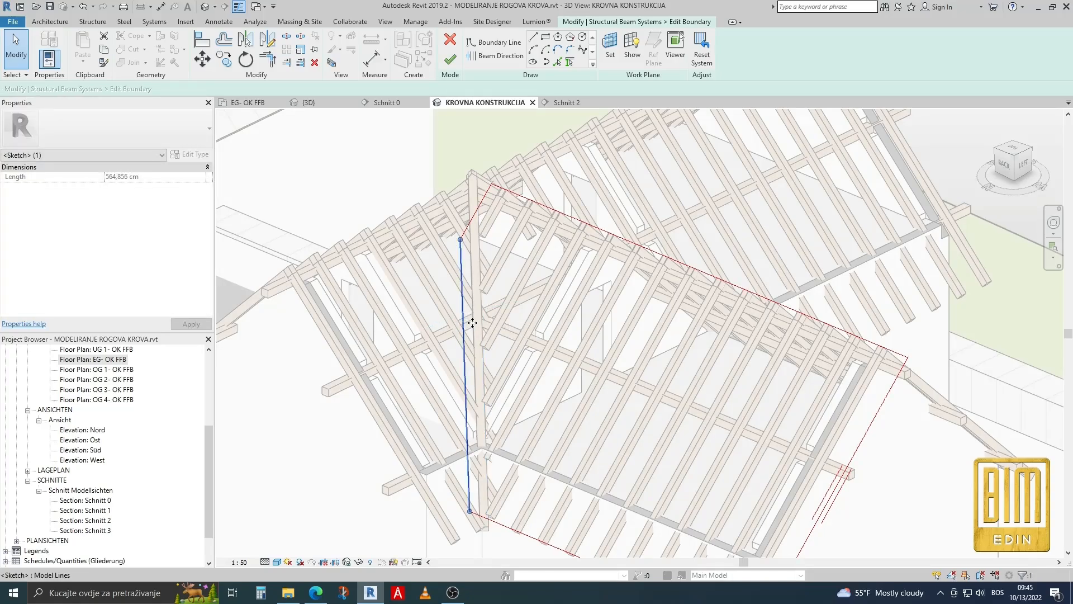
pyautogui.click(450, 60)
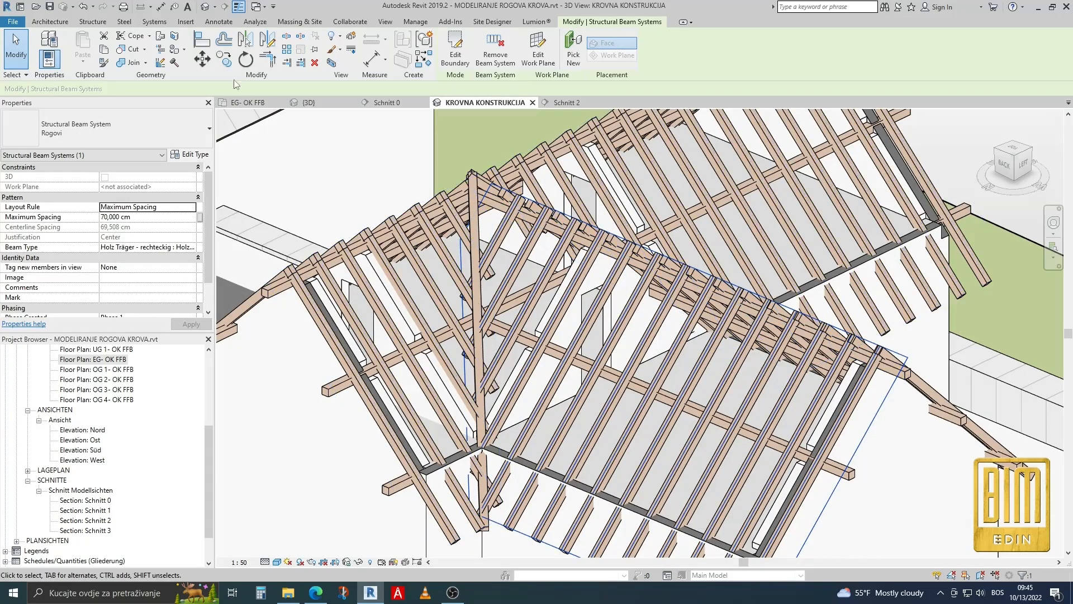
pyautogui.click(82, 7)
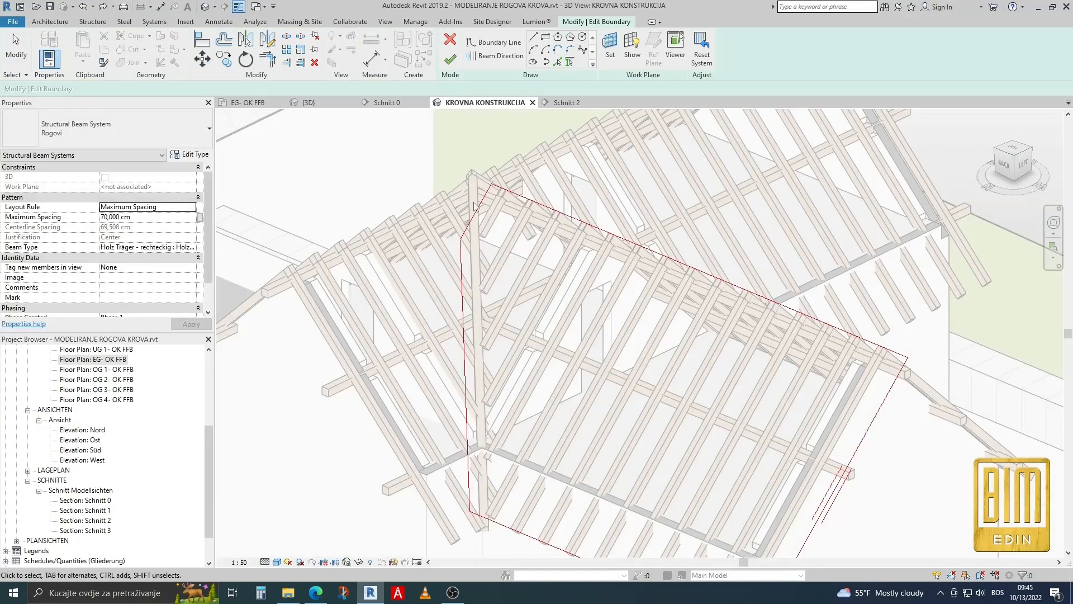
pyautogui.click(450, 60)
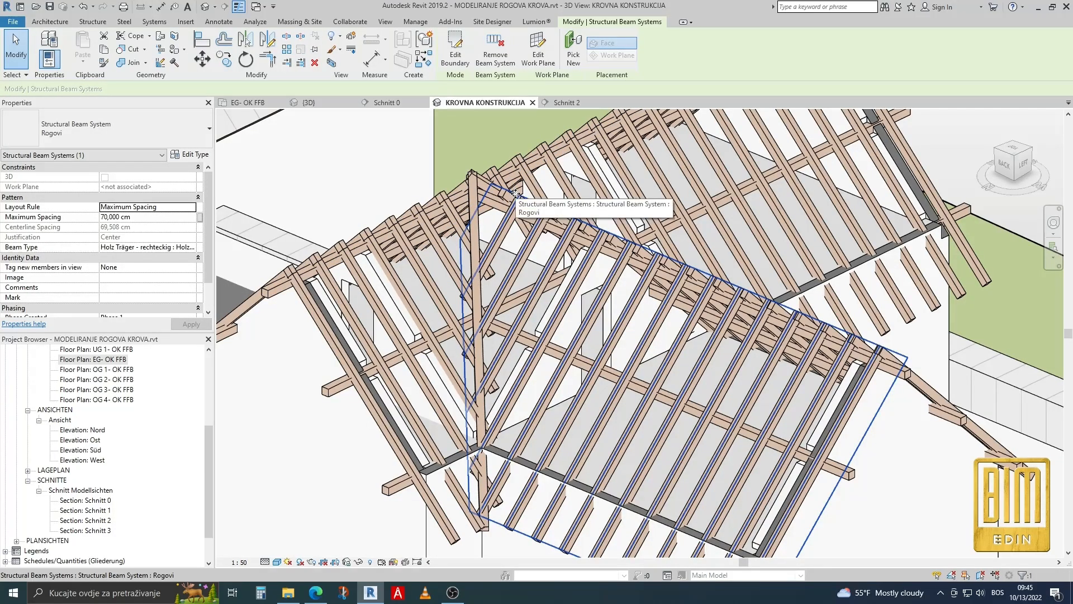
# Delete the side wing's edited beam system and mirror the opposite slope's Rogovi system about the vertical ridge reference plane in section Schnitt 0.
pyautogui.press('Delete')
pyautogui.click(516, 198)
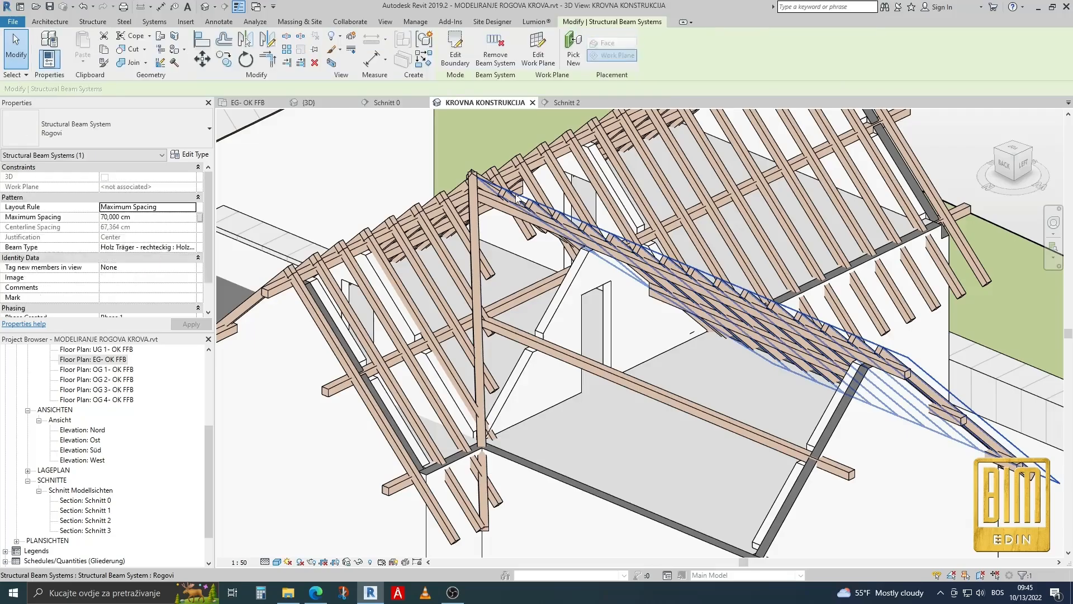
pyautogui.doubleClick(95, 499)
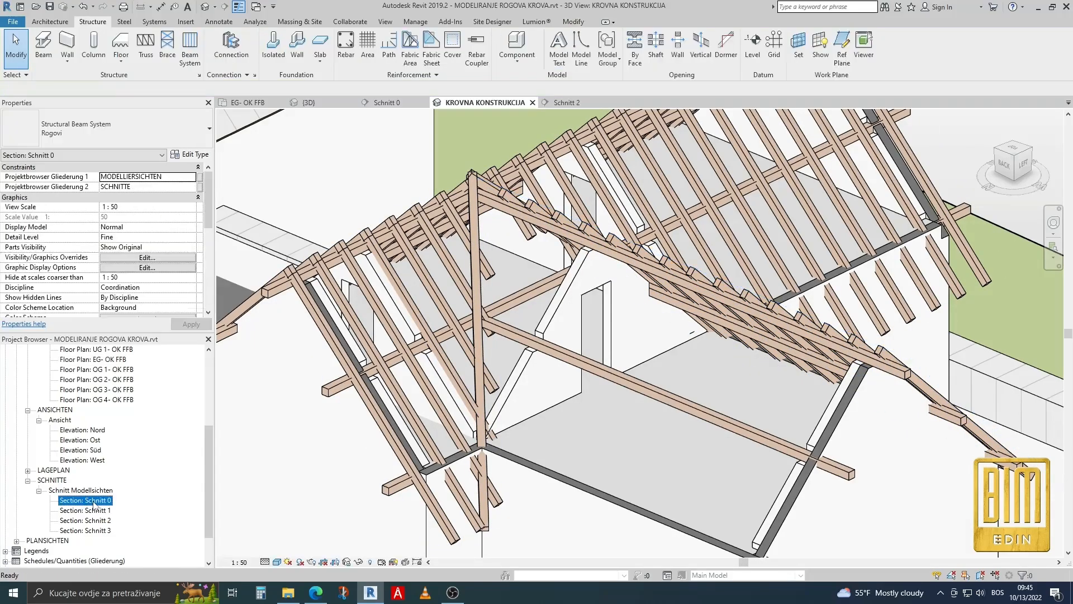
pyautogui.scroll(-4, 555, 202)
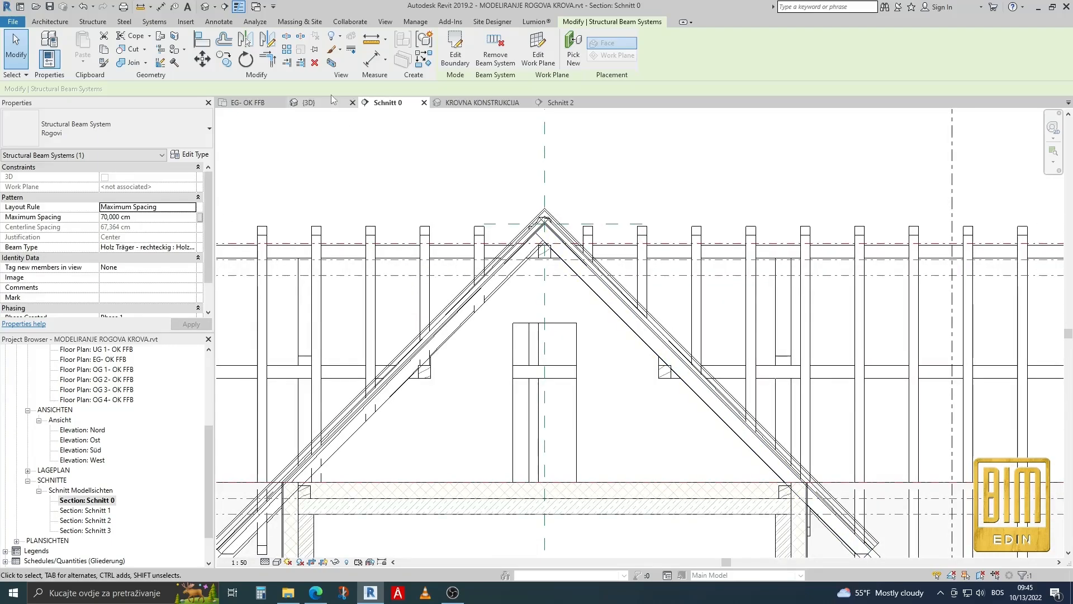
pyautogui.click(253, 41)
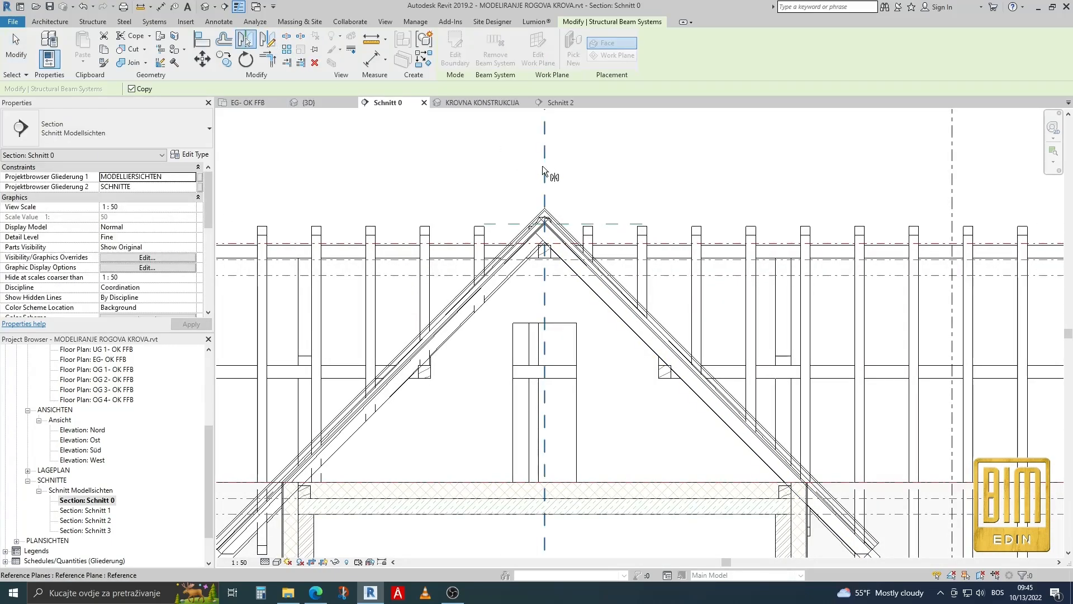
pyautogui.press('Escape')
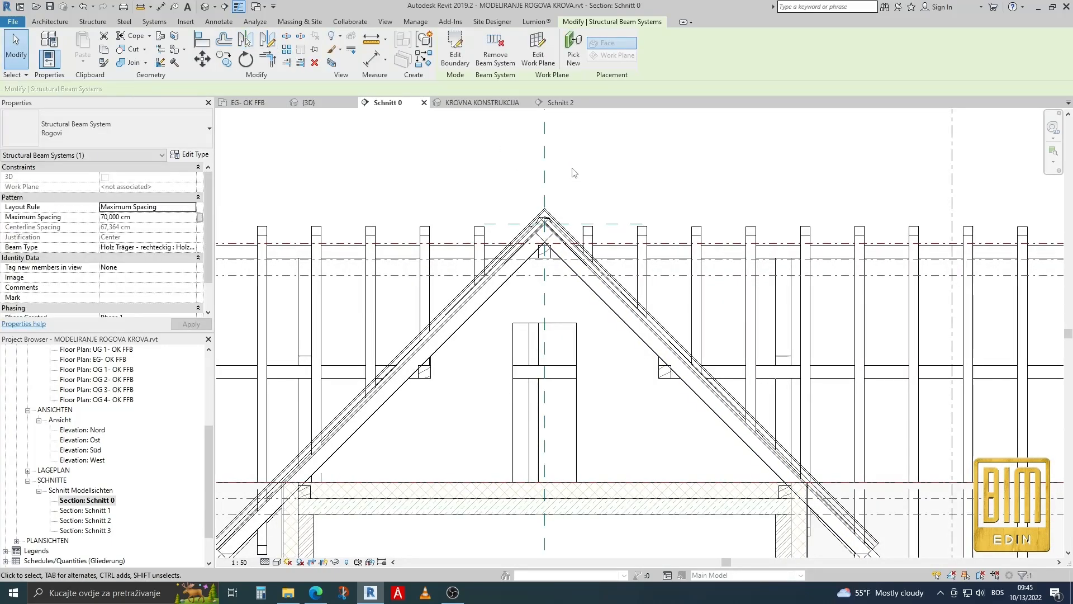
# Return to the KROVNA KONSTRUKCIJA 3D view and inspect the rafters around both valley beams.
pyautogui.click(203, 8)
pyautogui.click(480, 103)
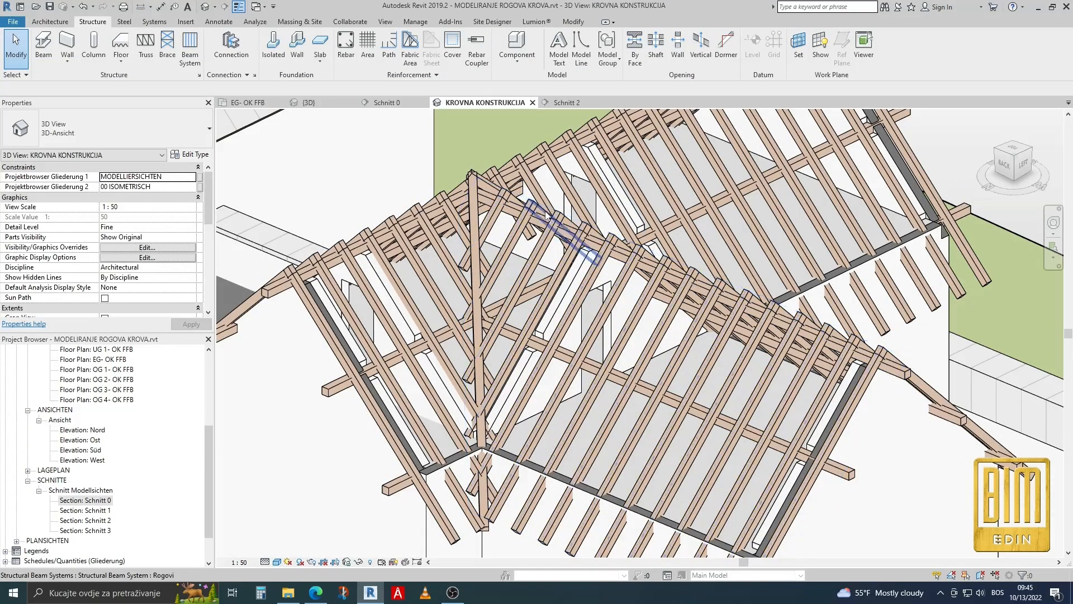
pyautogui.scroll(-2, 511, 218)
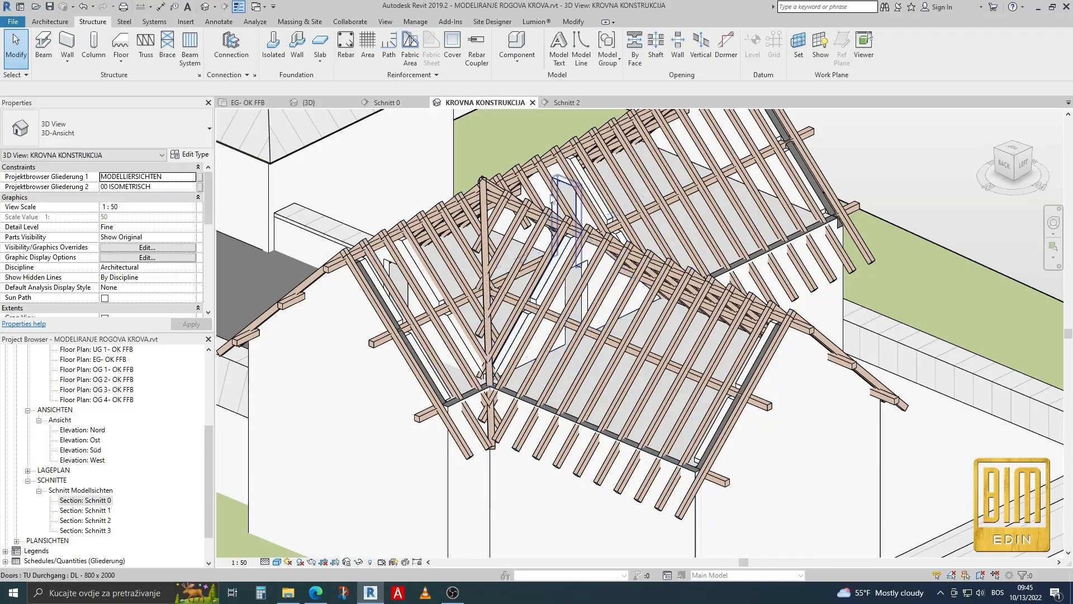
pyautogui.keyDown('shift'); pyautogui.moveTo(659, 367); pyautogui.dragTo(517, 296, button='middle'); pyautogui.keyUp('shift')
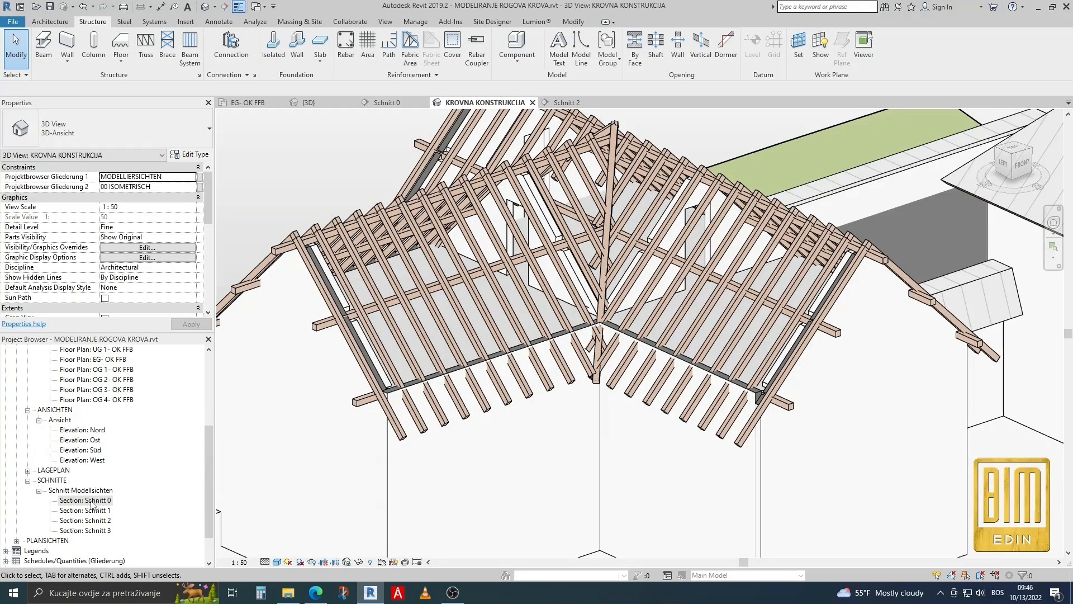
# Open floor plan OG 4- OK FFB and set its visual style to Hidden Line.
pyautogui.doubleClick(109, 400)
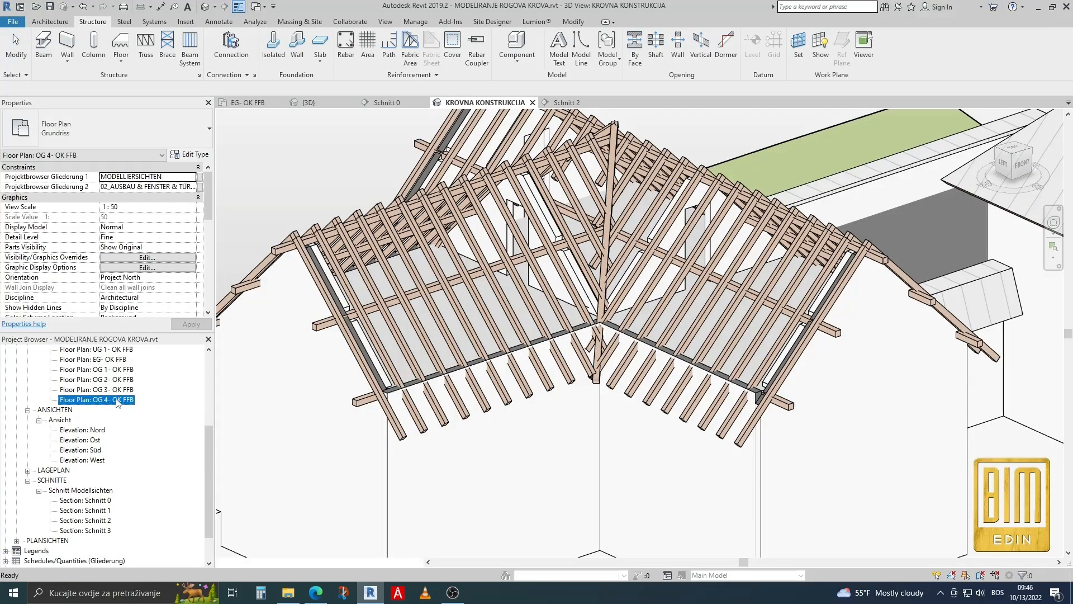
pyautogui.scroll(5, 592, 254)
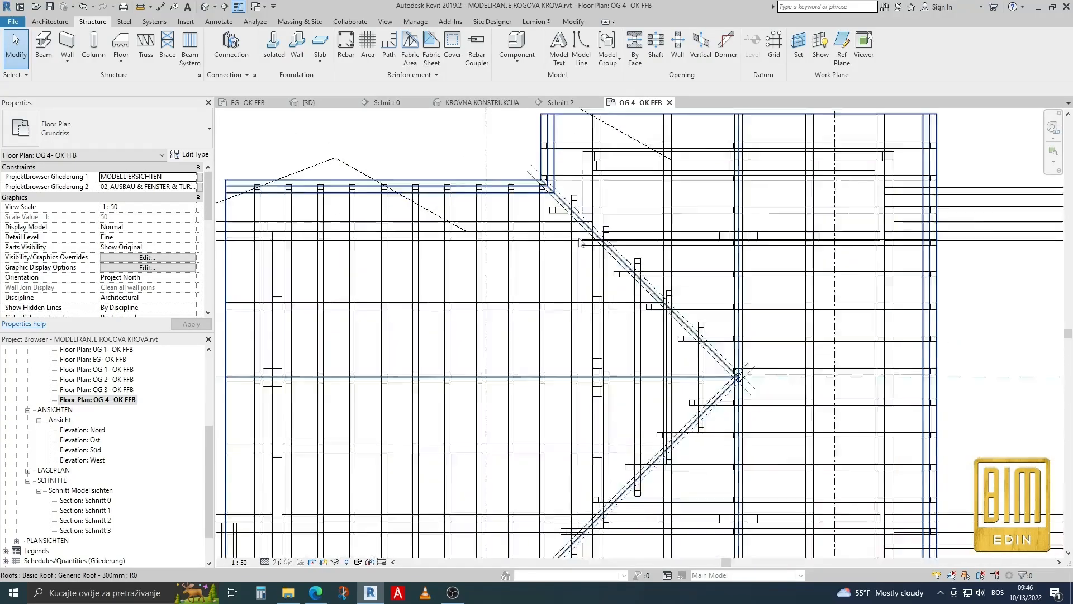
pyautogui.click(279, 564)
pyautogui.click(330, 505)
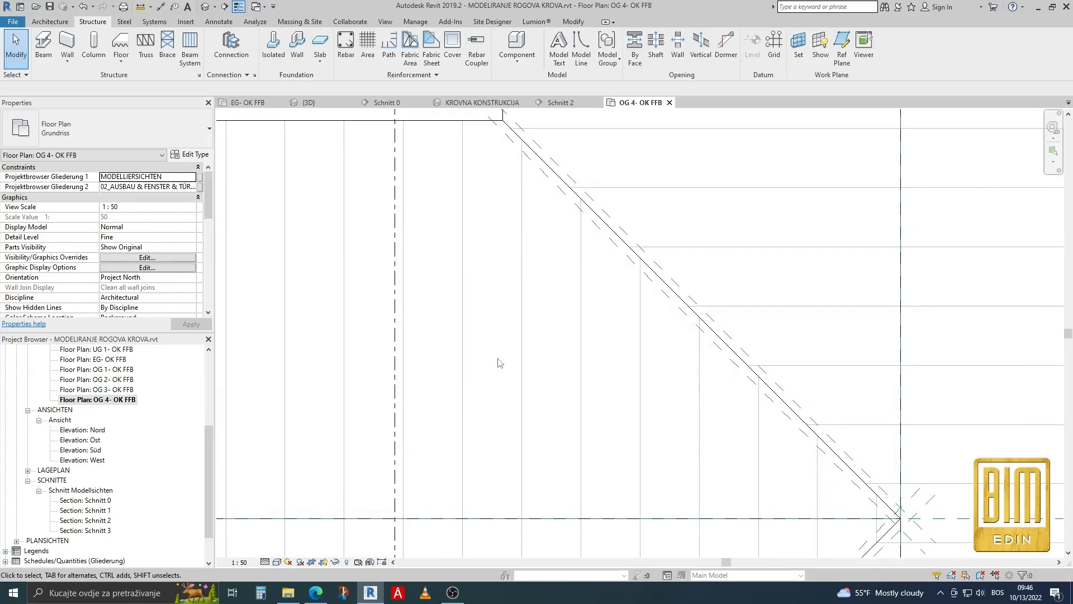
# Hide the Generic Roof - 300mm in the floor plan to expose the rafters at the valley beam.
pyautogui.scroll(-3, 500, 363)
pyautogui.click(575, 381)
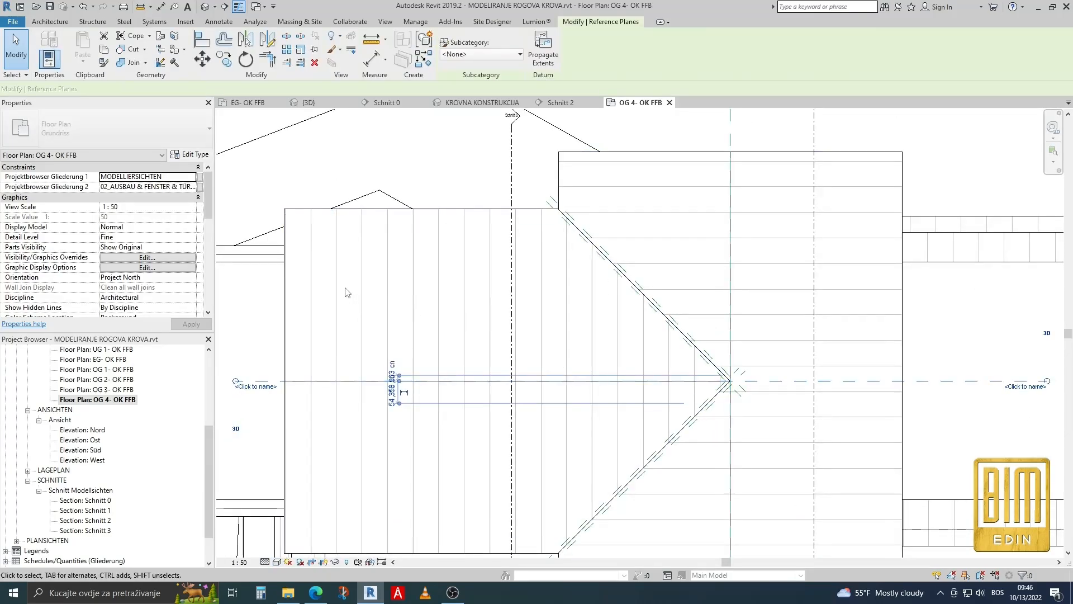
pyautogui.click(360, 292)
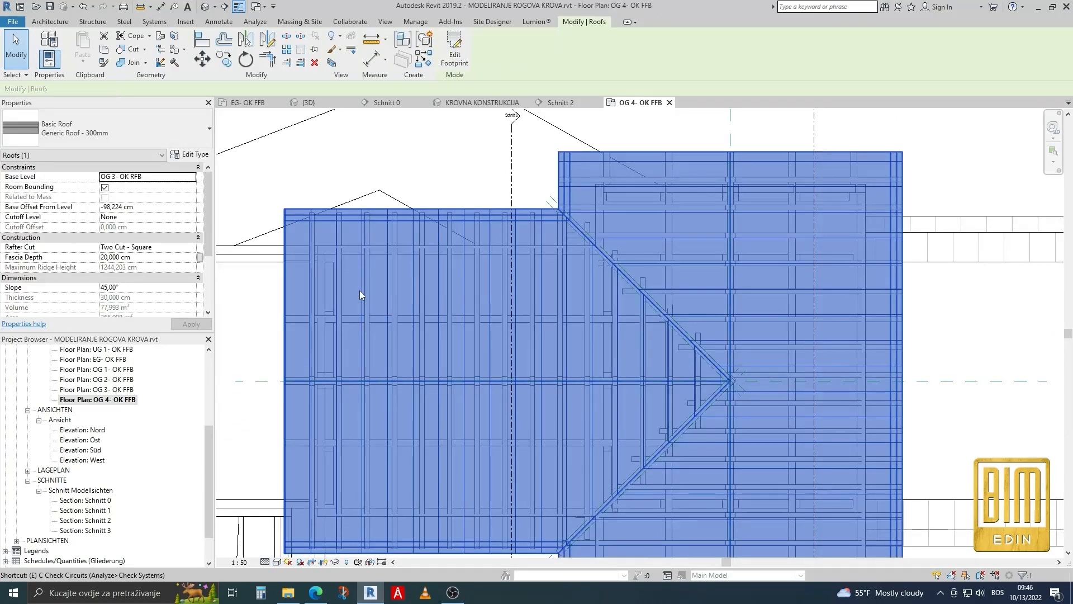
pyautogui.press('h')
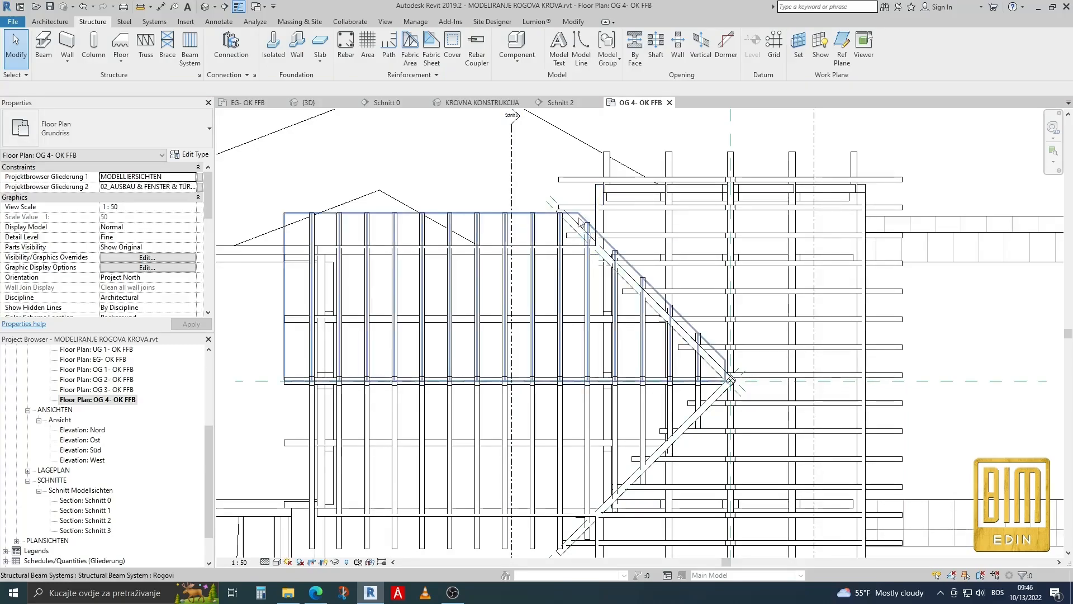
pyautogui.scroll(5, 582, 224)
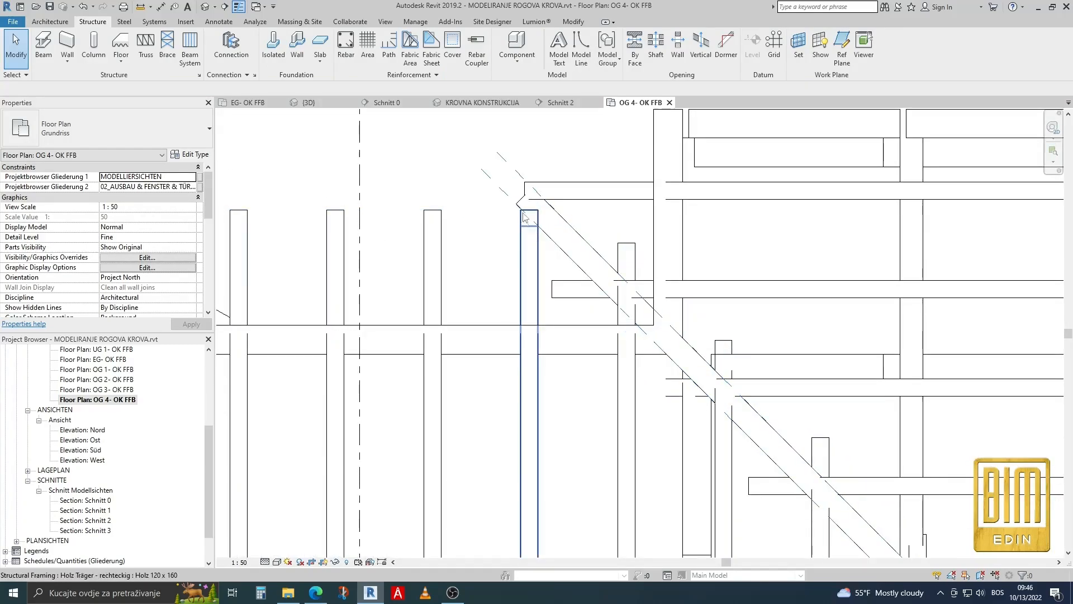
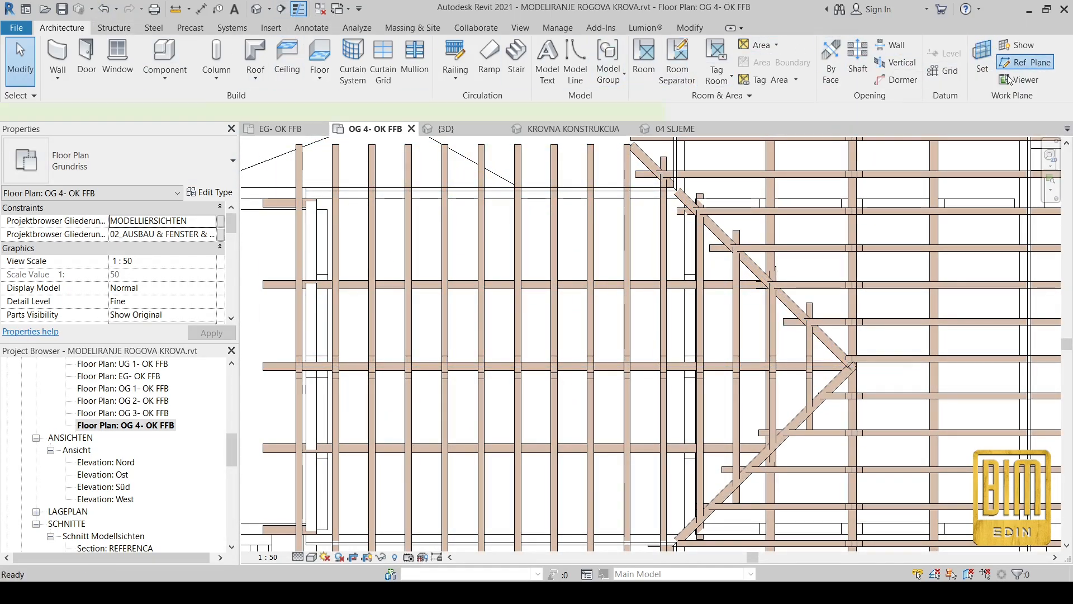
# Draw a 45° reference plane along the main-roof-side edge of the upper valley beam, continuing past the ridge intersection.
pyautogui.click(1034, 63)
pyautogui.scroll(3, 608, 193)
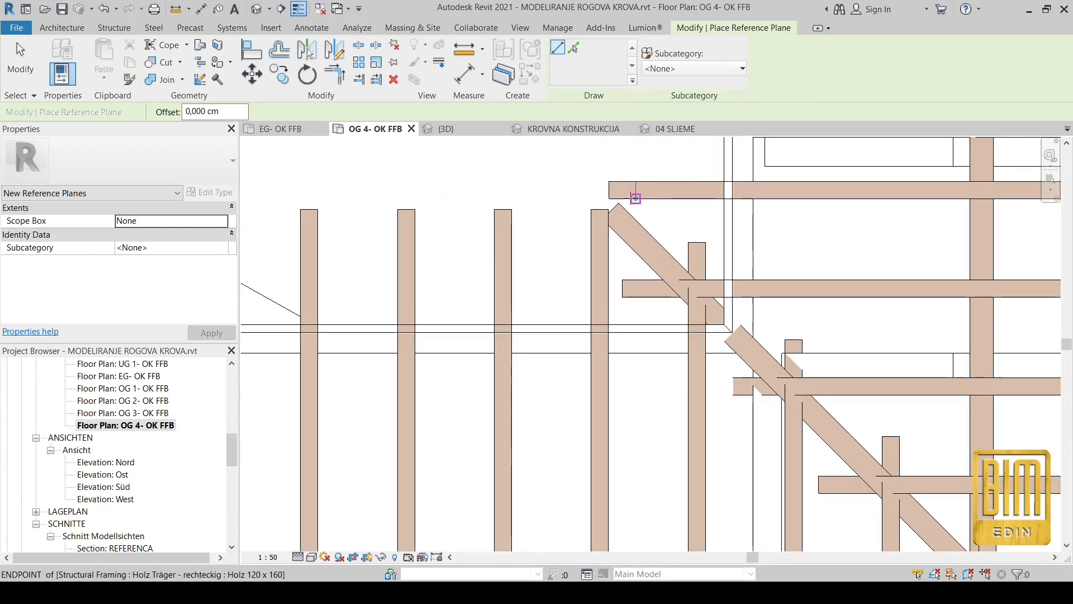
pyautogui.click(620, 203)
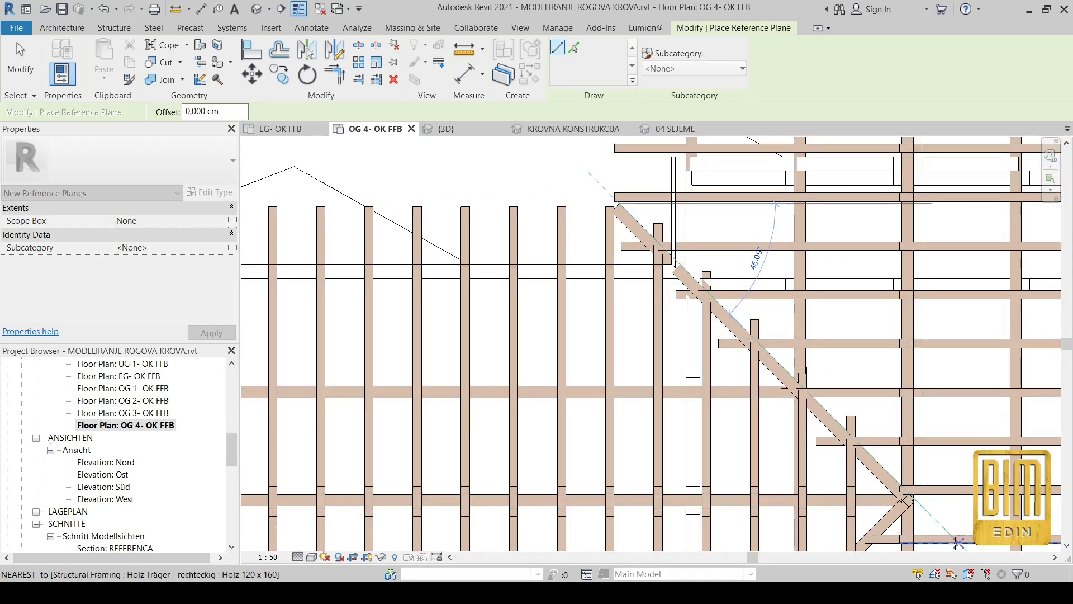
pyautogui.click(955, 538)
pyautogui.press('Escape')
pyautogui.press('Escape')
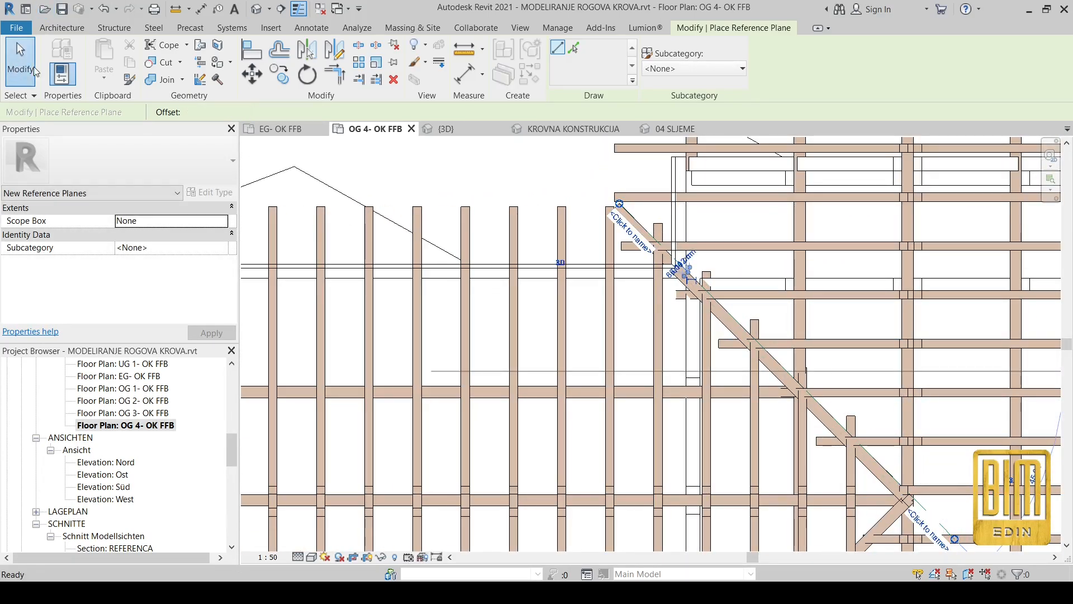
# Extend the eave end of the valley reference plane outward beyond the tip of the valley beam.
pyautogui.scroll(2, 924, 517)
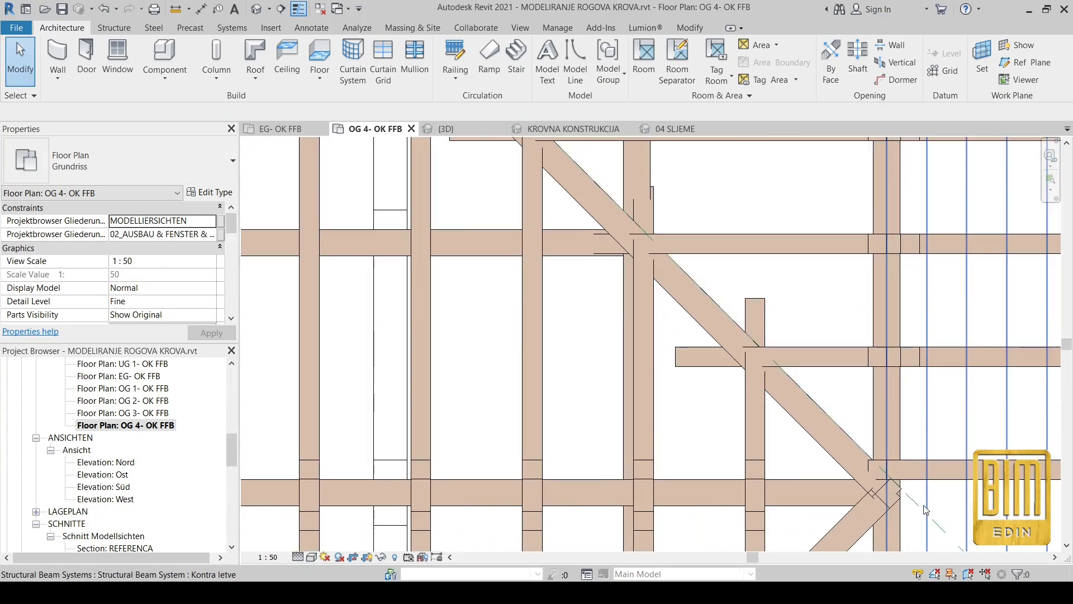
pyautogui.click(914, 505)
pyautogui.scroll(1, 914, 505)
pyautogui.moveTo(642, 247); pyautogui.dragTo(708, 387, button='middle')
pyautogui.scroll(2, 581, 235)
pyautogui.moveTo(586, 253); pyautogui.dragTo(511, 178)
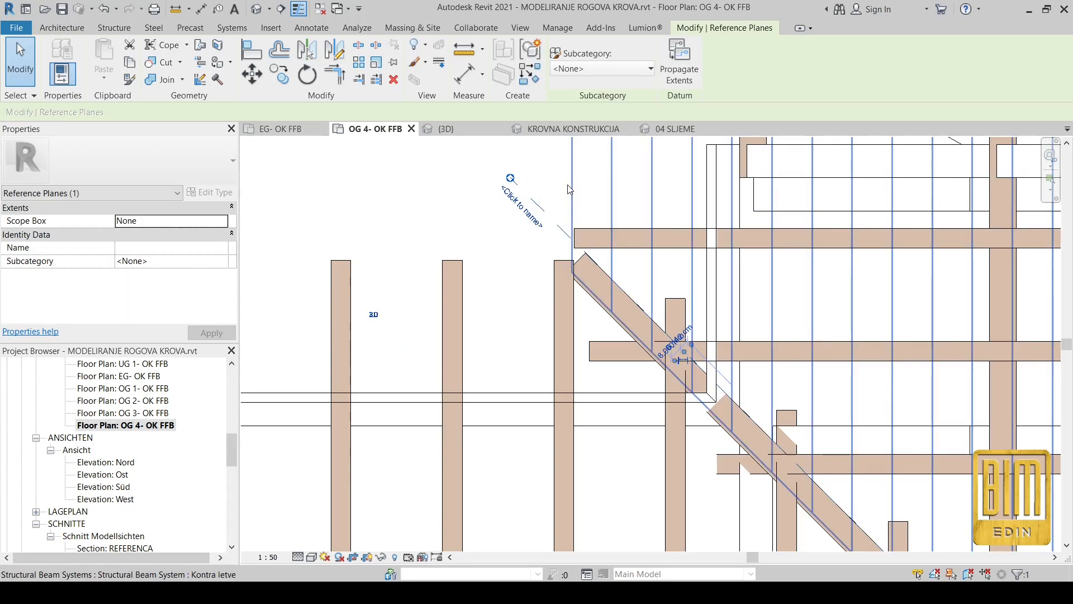
pyautogui.click(306, 49)
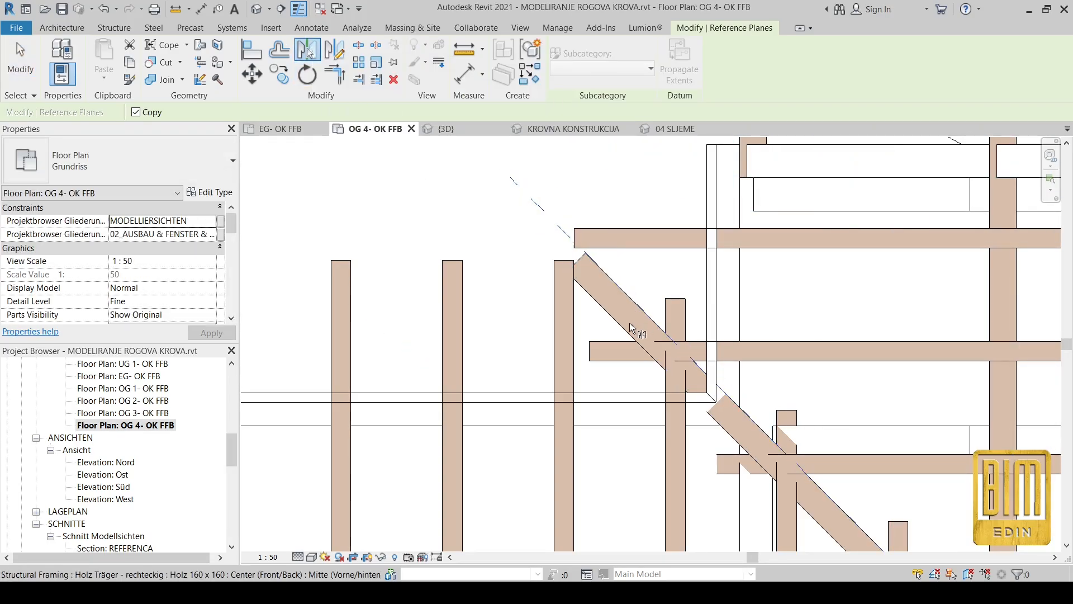
pyautogui.click(336, 50)
pyautogui.scroll(2, 576, 260)
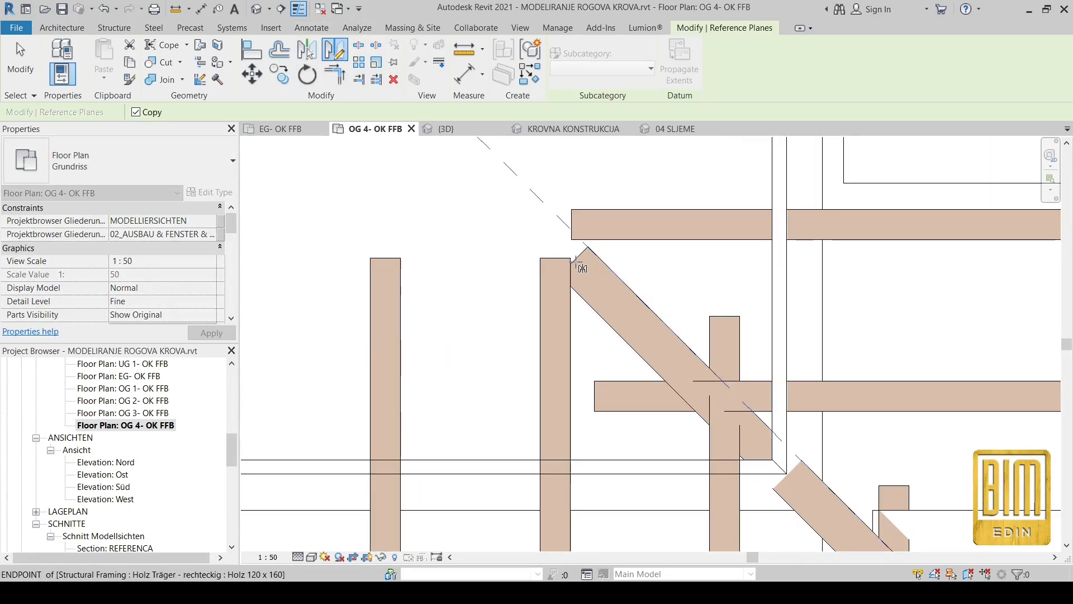
pyautogui.rightClick(576, 261)
pyautogui.click(606, 271)
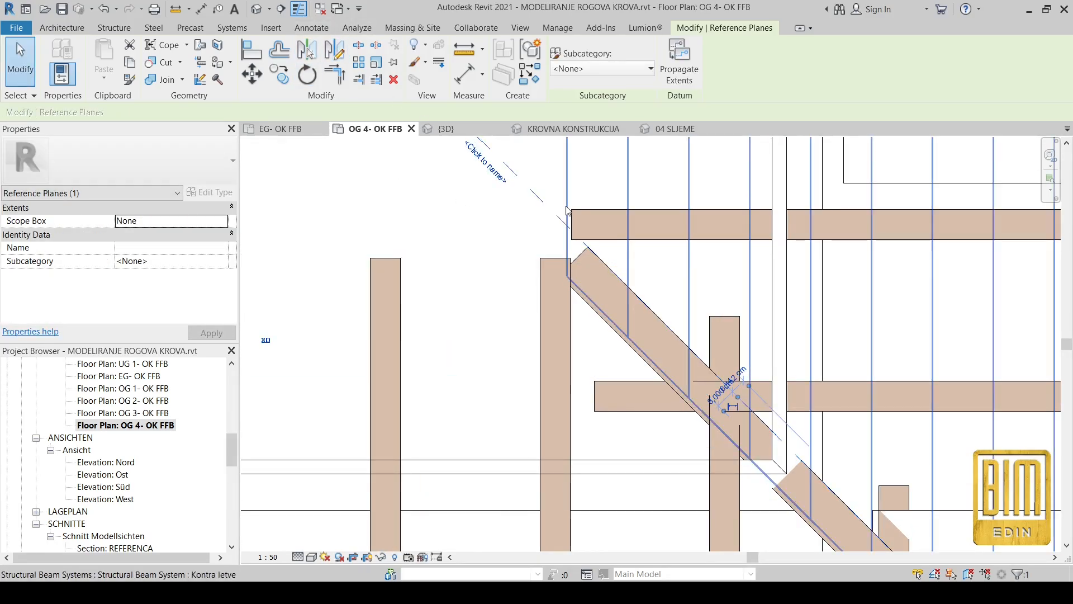
# Mirror a copy of the valley reference plane about a 45° axis drawn along the valley beam's centerline.
pyautogui.click(335, 51)
pyautogui.scroll(3, 575, 259)
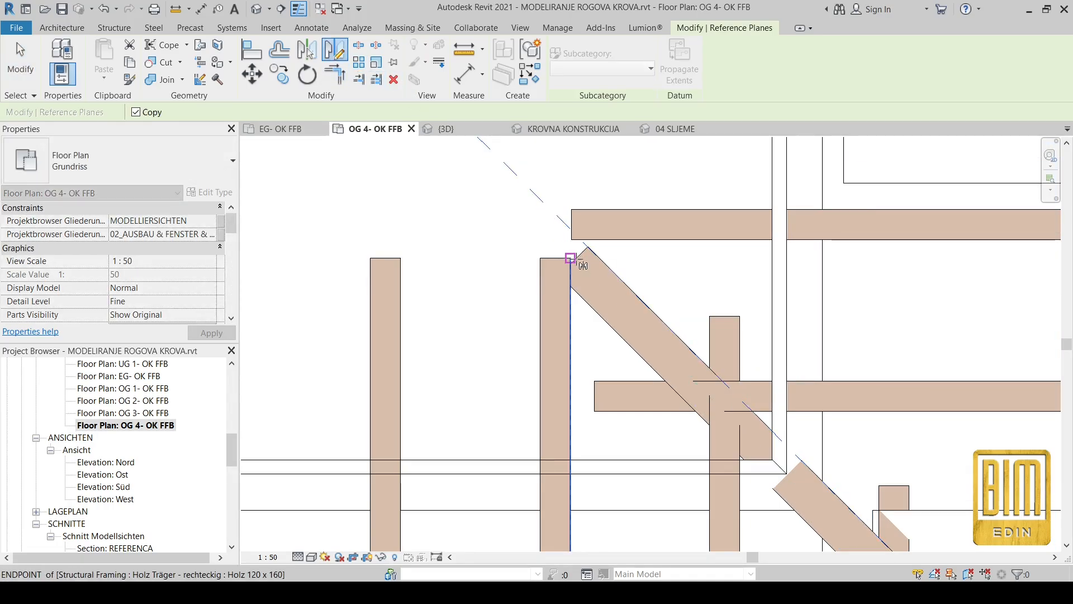
pyautogui.click(566, 264)
pyautogui.scroll(-2, 576, 273)
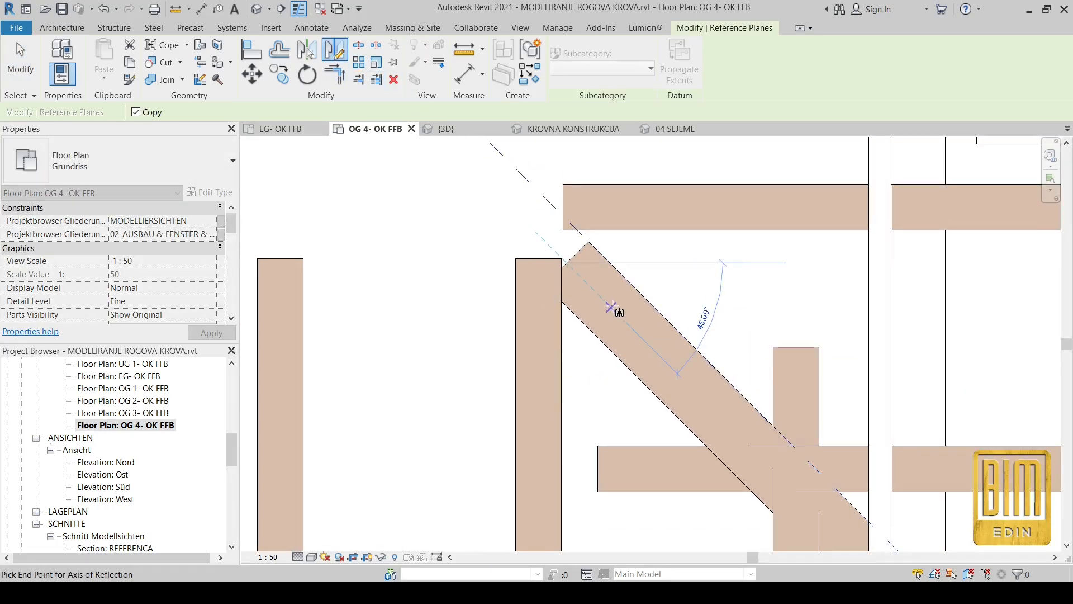
pyautogui.click(612, 307)
pyautogui.scroll(-2, 436, 211)
pyautogui.moveTo(450, 182); pyautogui.dragTo(497, 300, button='middle')
pyautogui.scroll(-3, 484, 278)
pyautogui.scroll(2, 503, 268)
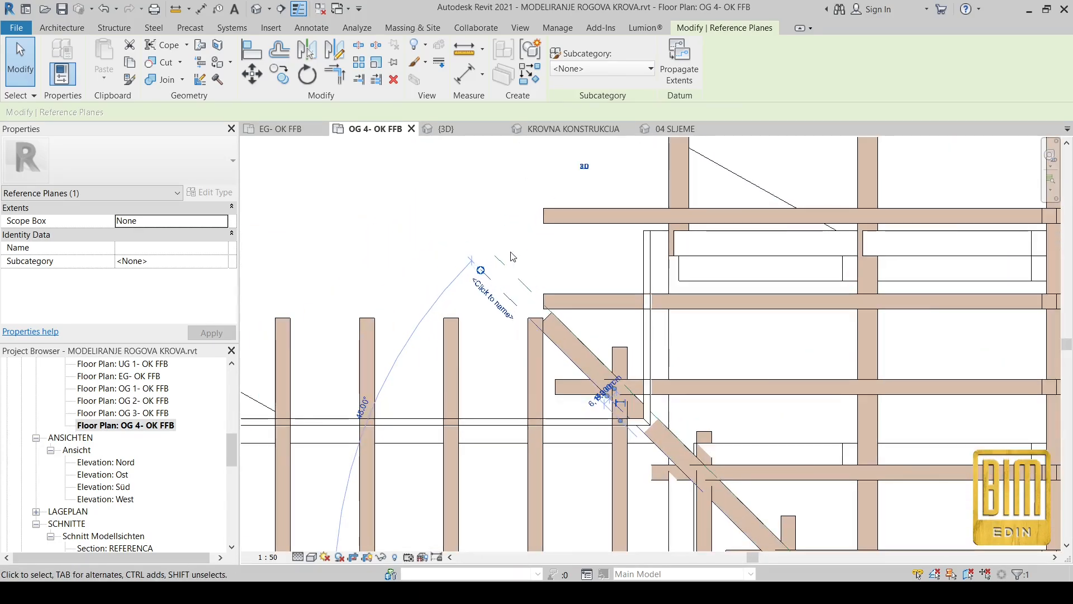
# Mirror copies of both valley reference planes about the side wing's ridge beam onto the lower valley beam.
pyautogui.keyDown('ctrl'); pyautogui.click(508, 270); pyautogui.keyUp('ctrl')
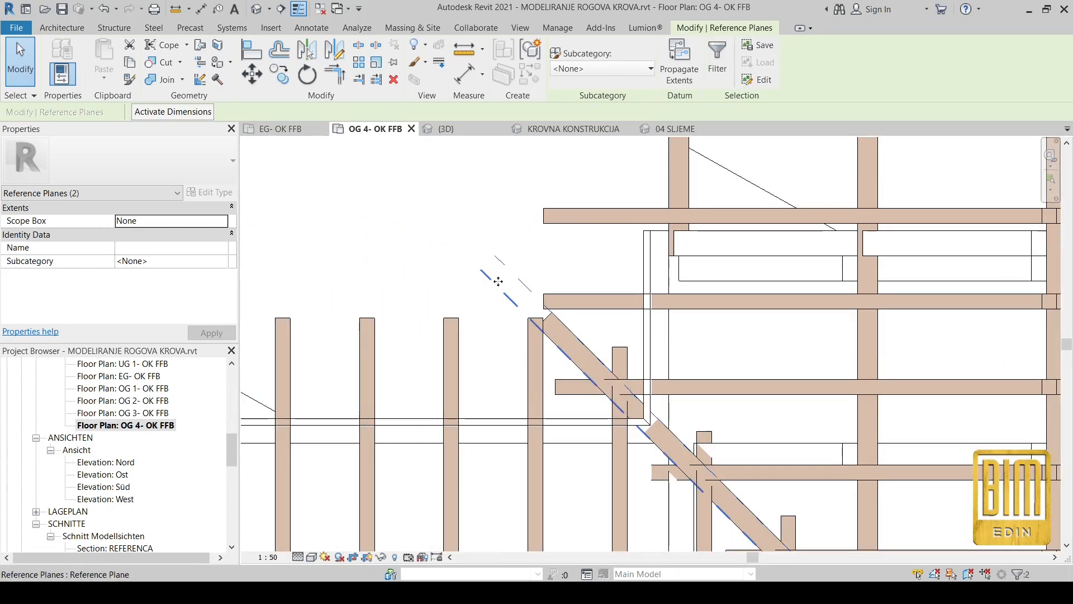
pyautogui.scroll(-3, 630, 194)
pyautogui.scroll(-3, 630, 194)
pyautogui.scroll(6, 431, 343)
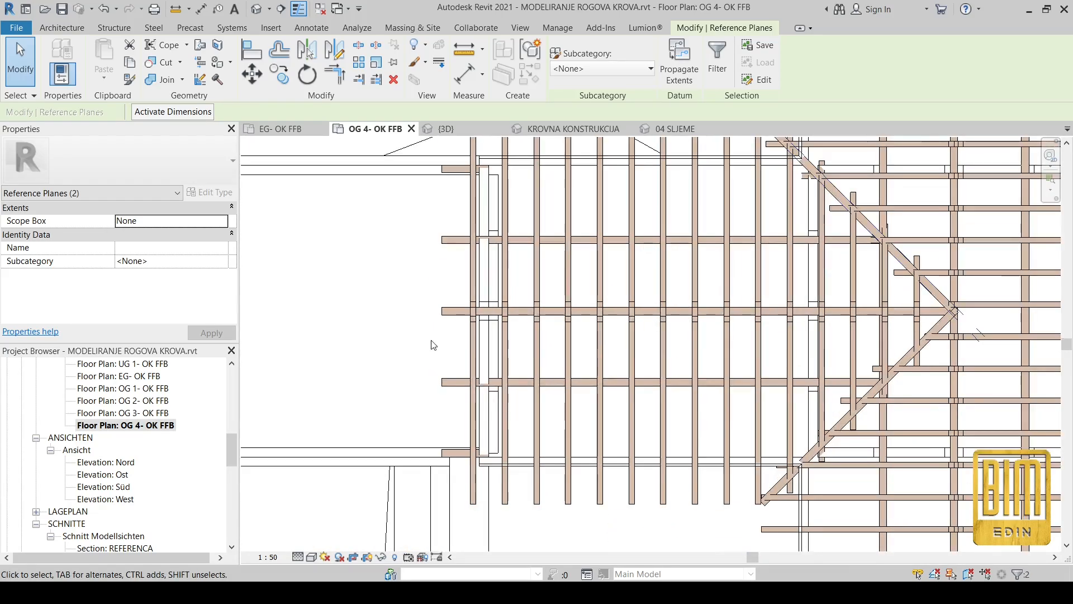
pyautogui.click(307, 49)
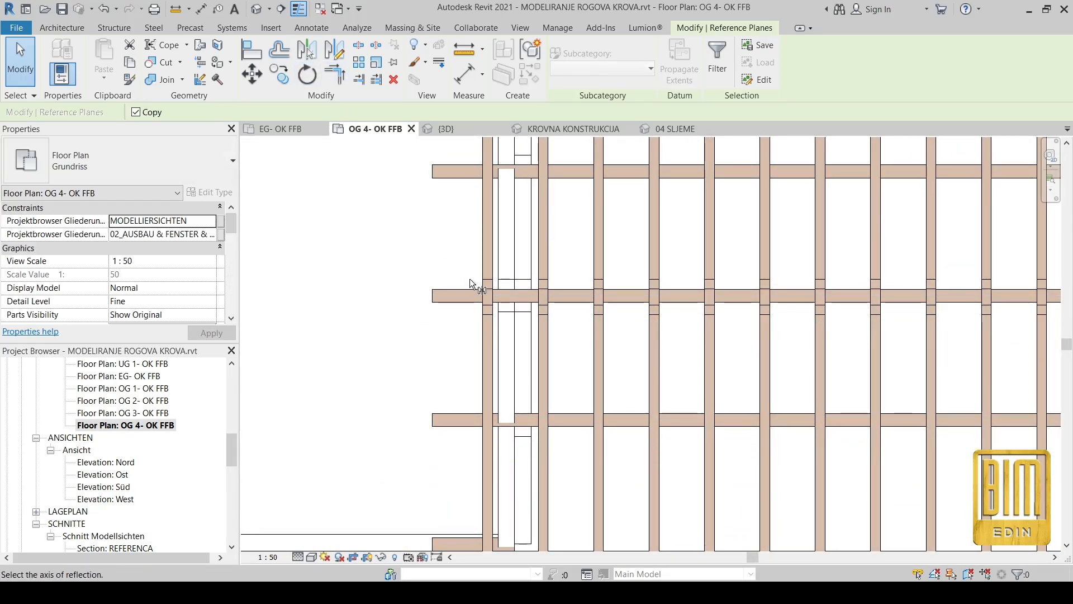
pyautogui.scroll(2, 492, 302)
pyautogui.click(521, 300)
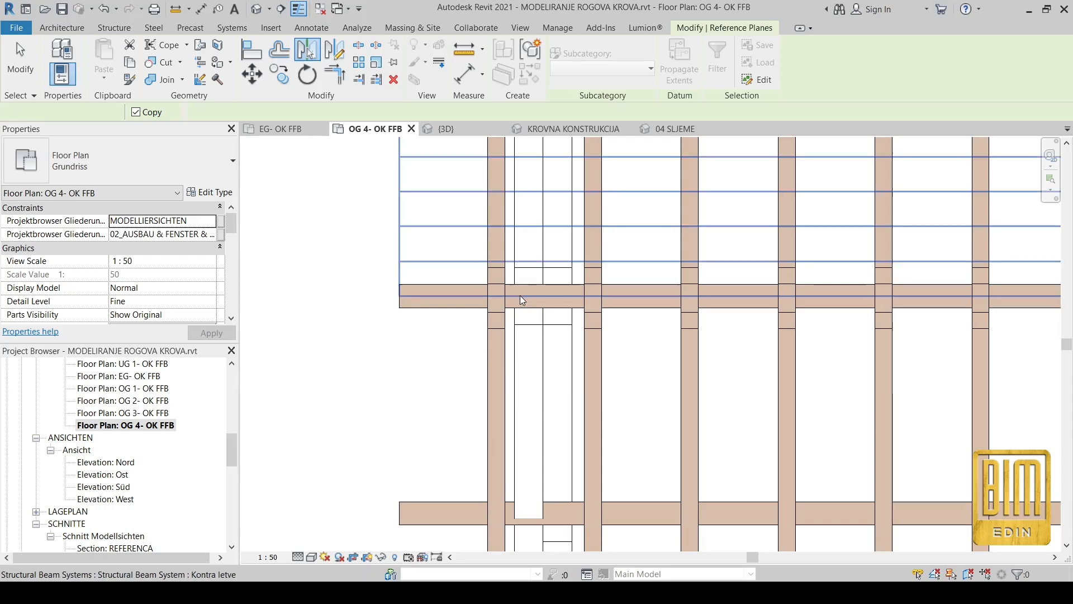
pyautogui.scroll(-3, 754, 410)
pyautogui.scroll(1, 754, 409)
pyautogui.scroll(2, 620, 419)
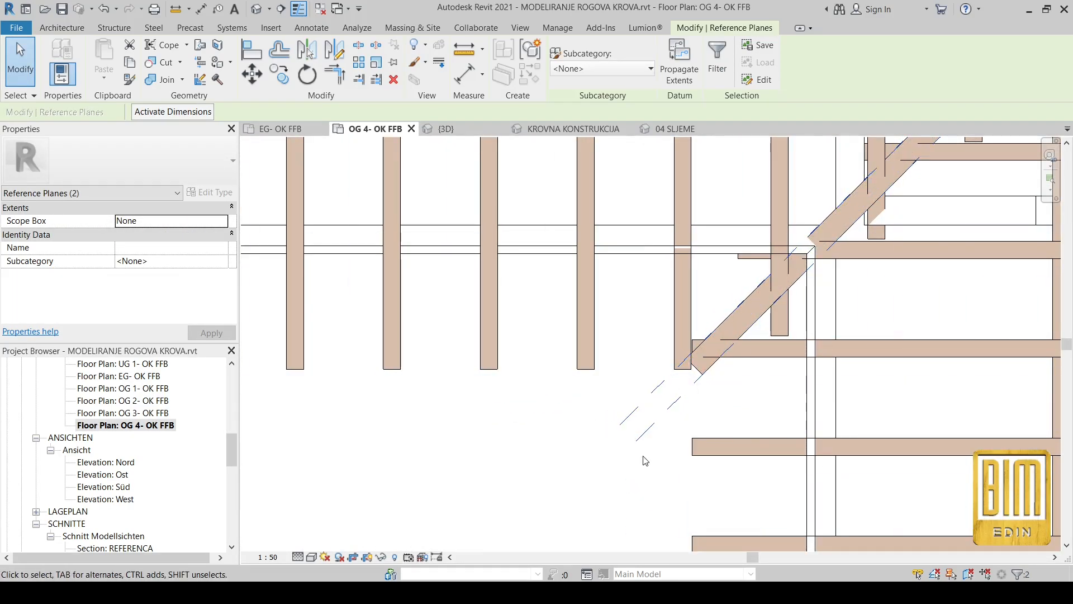
# Draw a horizontal reference plane along the centerline of the side wing's ridge beam, ending beyond the valley intersection.
pyautogui.scroll(-2, 645, 460)
pyautogui.moveTo(852, 243); pyautogui.dragTo(760, 438, button='middle')
pyautogui.scroll(3, 868, 363)
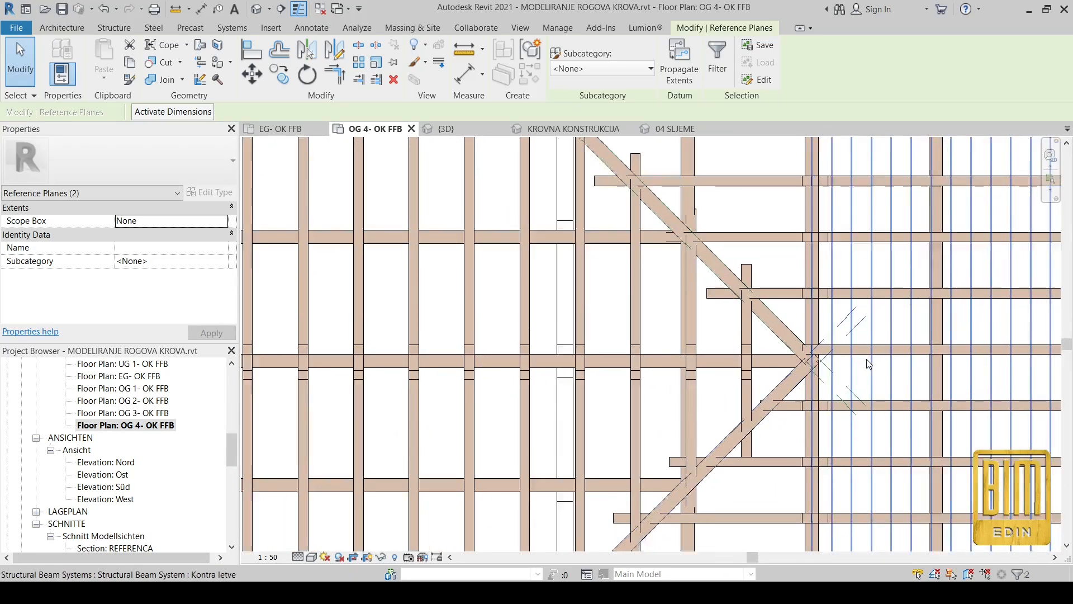
pyautogui.moveTo(838, 329); pyautogui.dragTo(781, 239, button='middle')
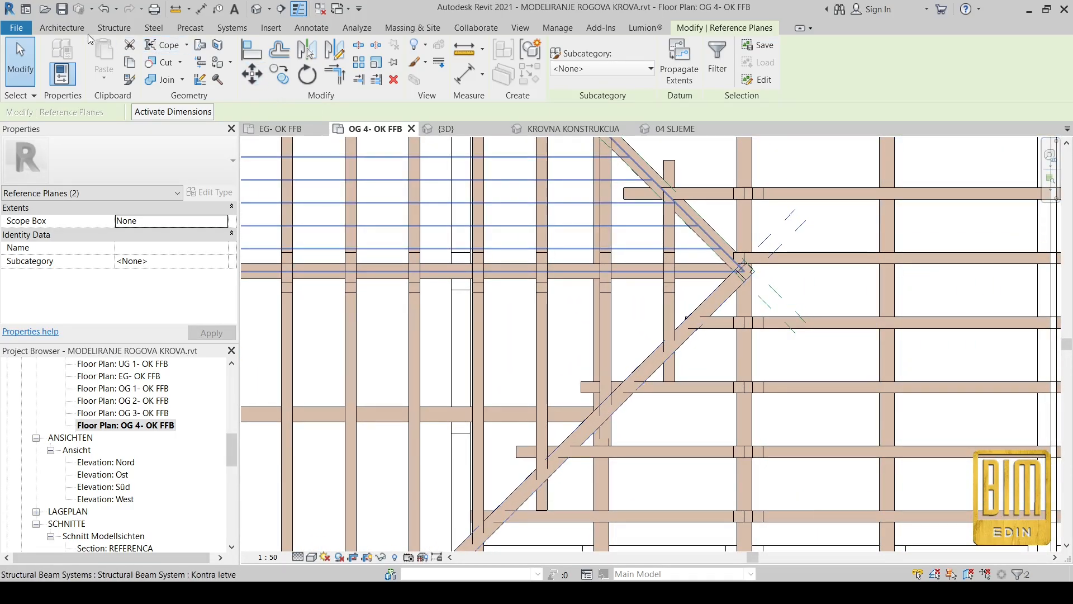
pyautogui.click(61, 27)
pyautogui.click(1032, 64)
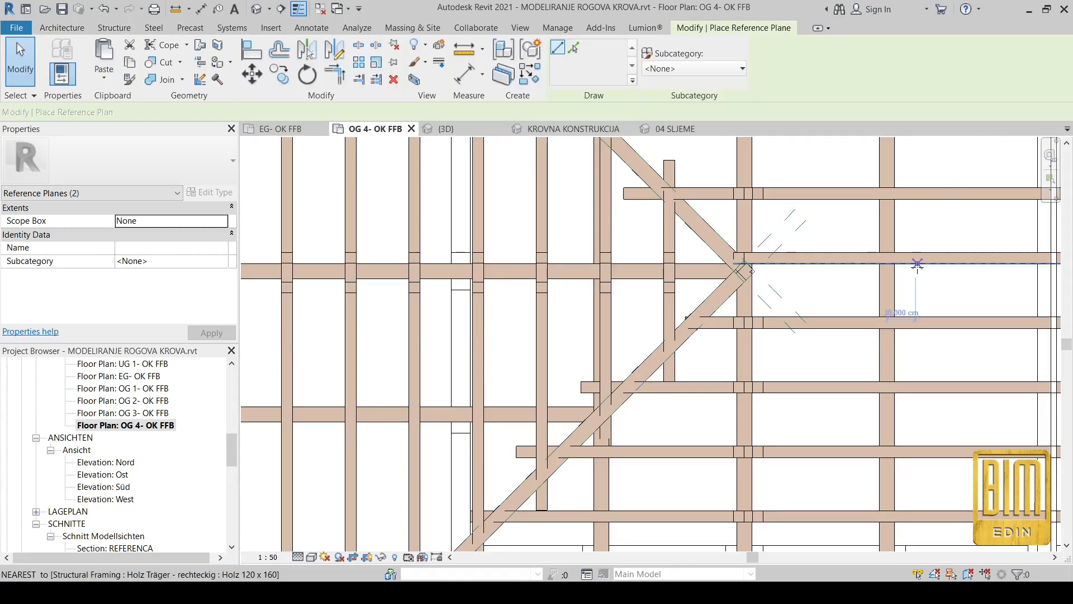
pyautogui.scroll(-3, 886, 363)
pyautogui.scroll(4, 427, 260)
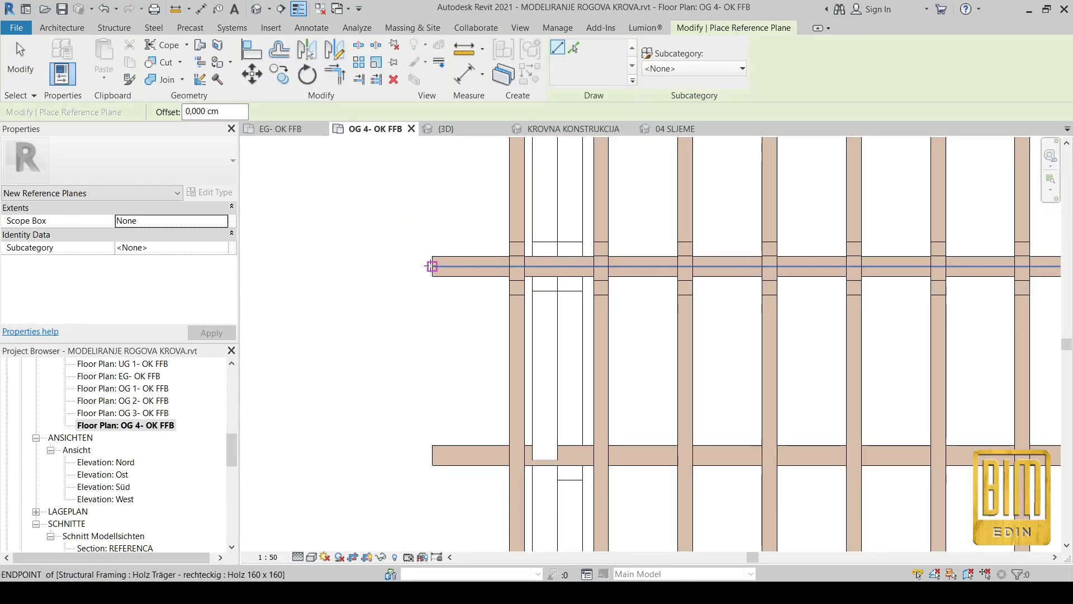
pyautogui.click(429, 259)
pyautogui.scroll(-3, 429, 263)
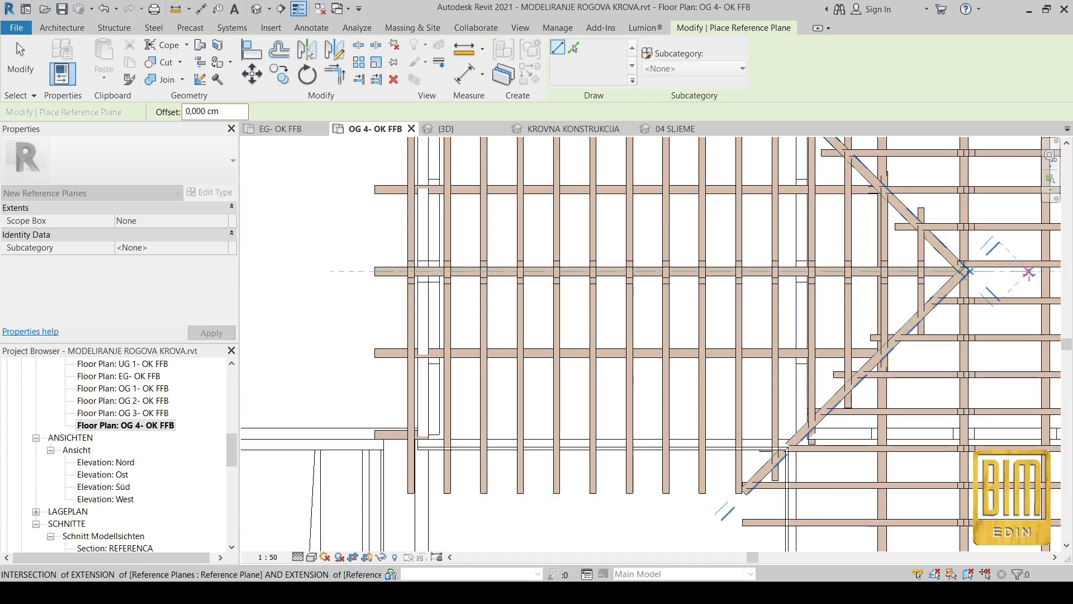
pyautogui.click(1026, 272)
# Draw a vertical reference plane along the centerline of the main roof's ridge beam over its full length.
pyautogui.scroll(-3, 498, 269)
pyautogui.scroll(-1, 772, 494)
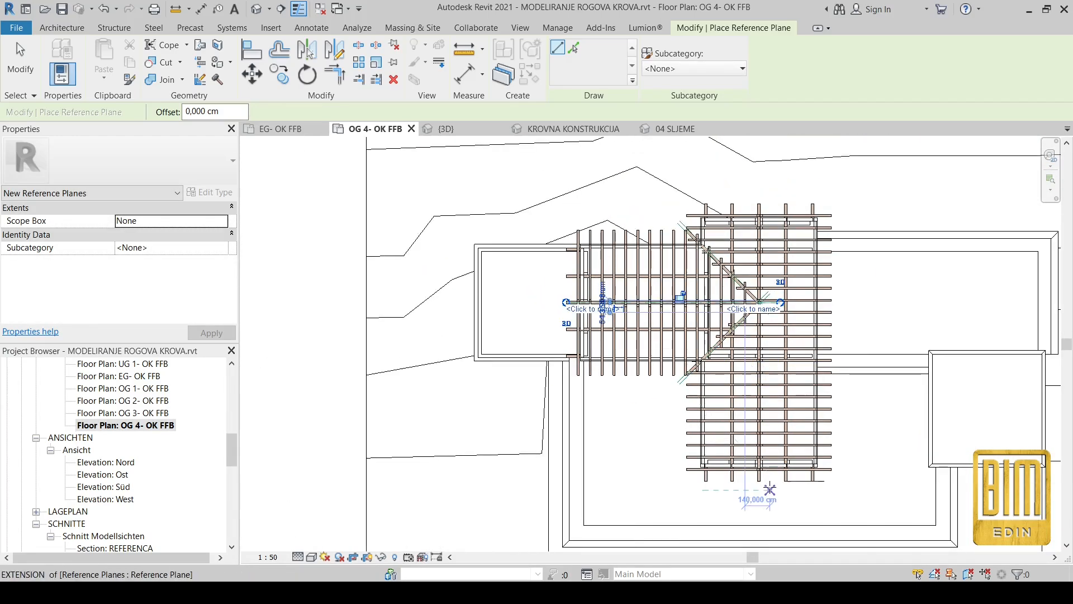
pyautogui.scroll(5, 749, 475)
pyautogui.scroll(-5, 750, 459)
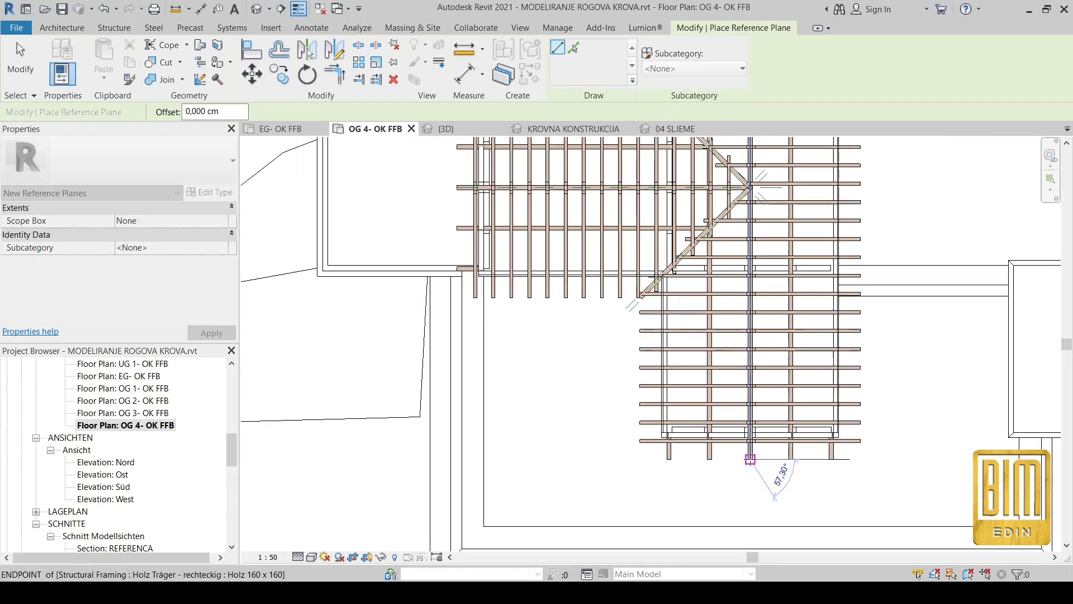
pyautogui.scroll(3, 746, 162)
pyautogui.scroll(5, 747, 163)
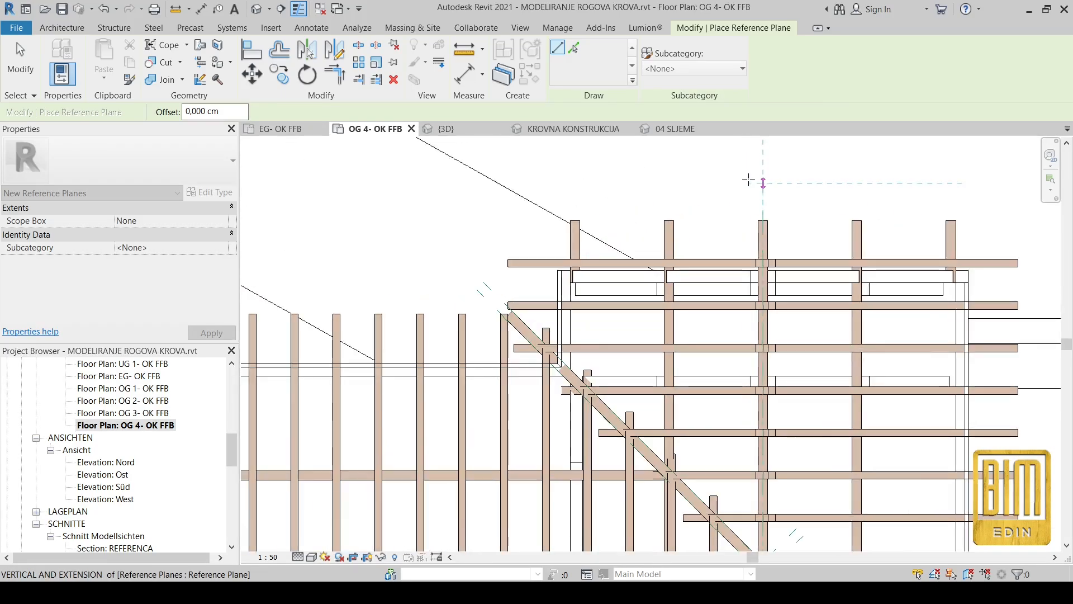
pyautogui.click(769, 196)
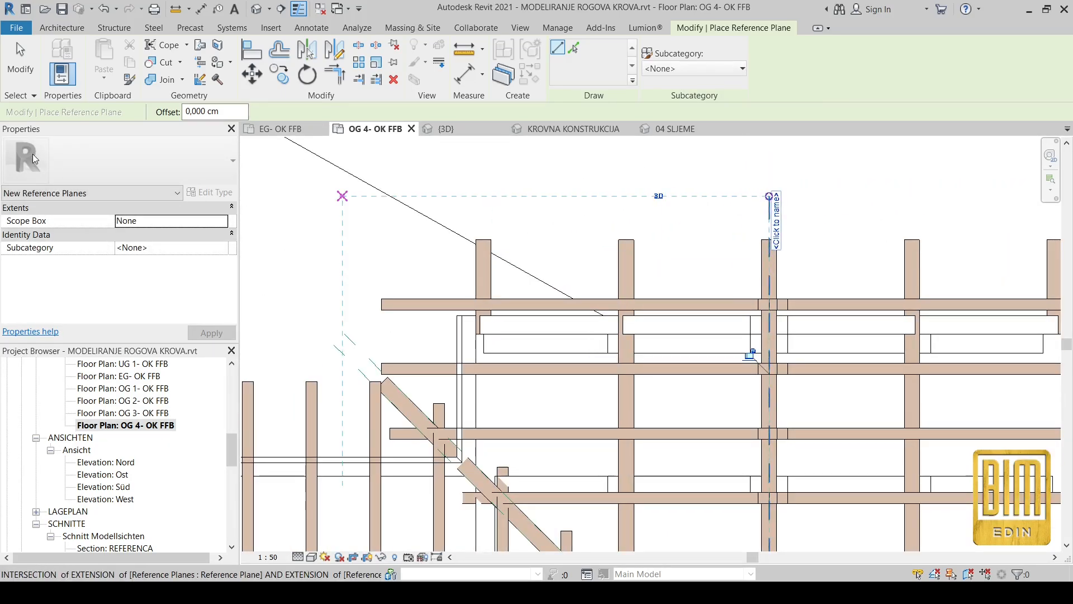
# Cut both rafters of the uppermost main-roof pair with the vertical ridge reference plane, enabling Multiple Cut for the second rafter.
pyautogui.click(151, 51)
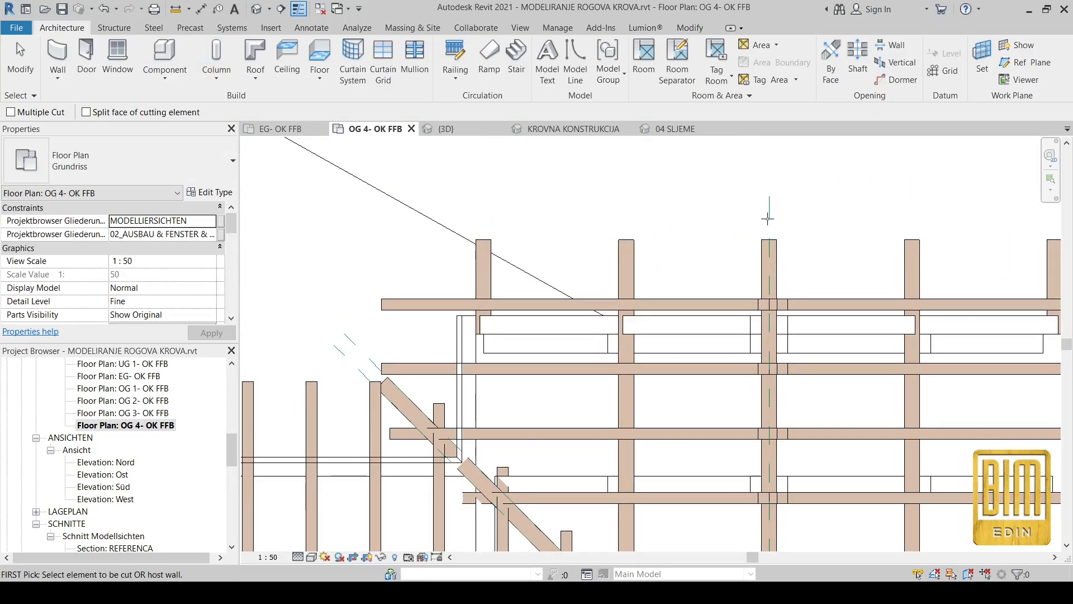
pyautogui.click(795, 303)
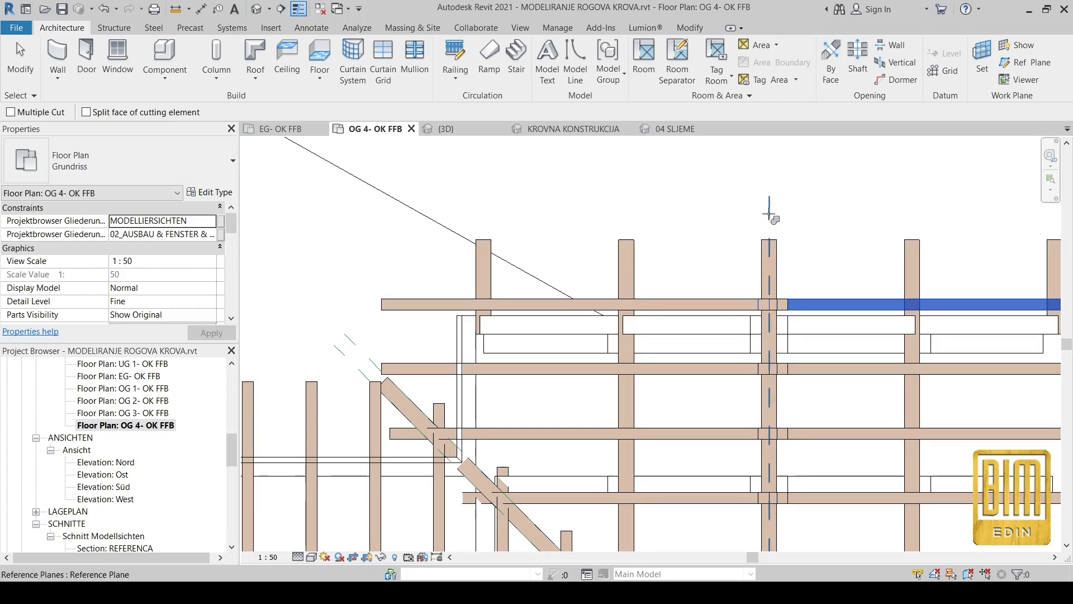
pyautogui.click(770, 214)
pyautogui.click(719, 303)
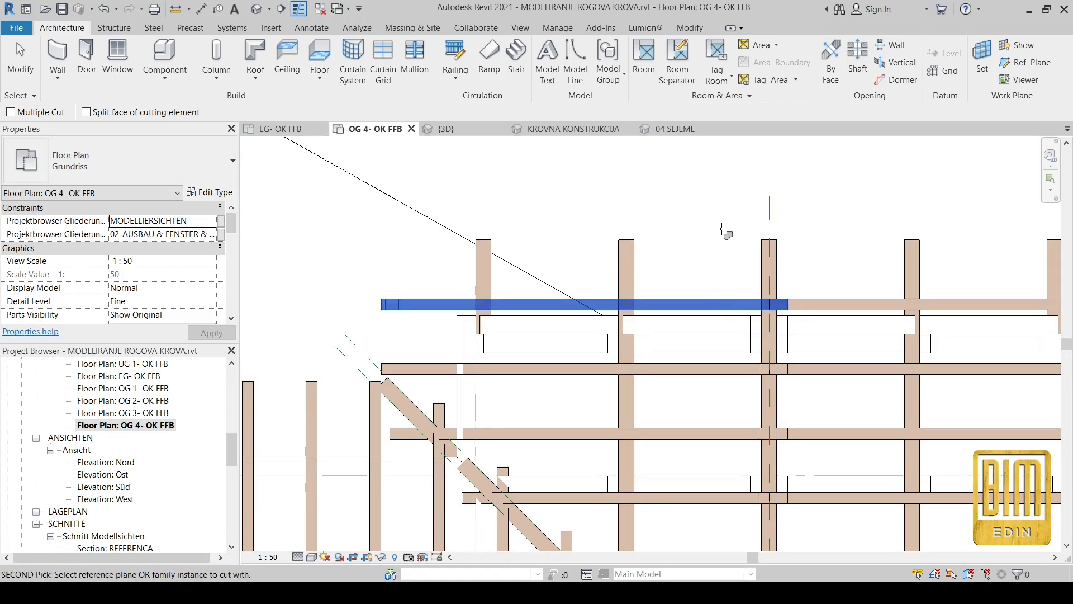
pyautogui.press('Escape')
pyautogui.click(723, 304)
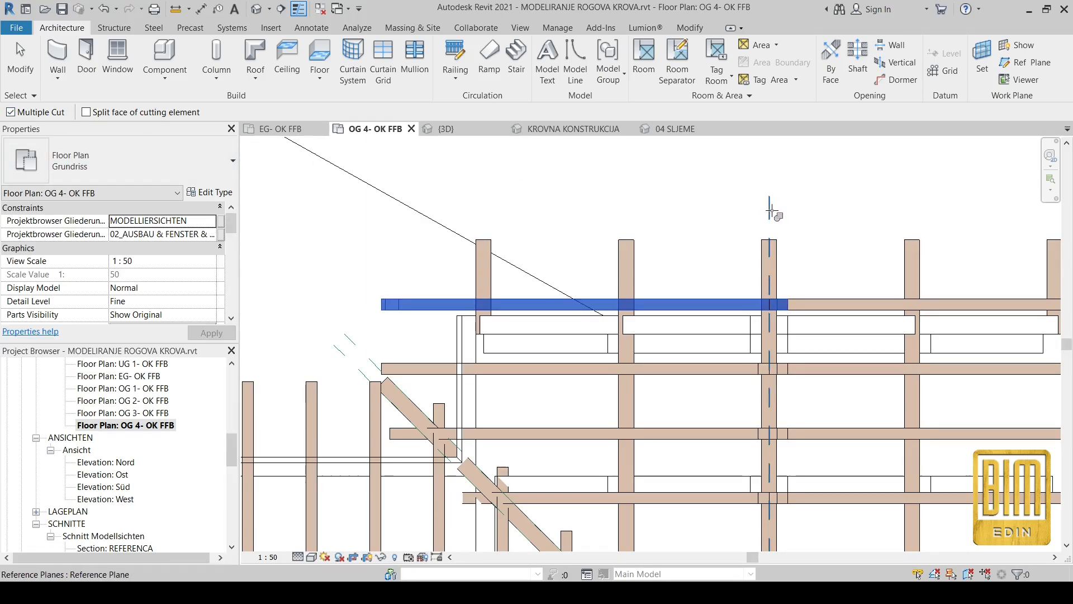
pyautogui.click(770, 210)
# Cut the second and third main-roof rafter pairs from the upper end with the vertical ridge reference plane.
pyautogui.scroll(-2, 716, 183)
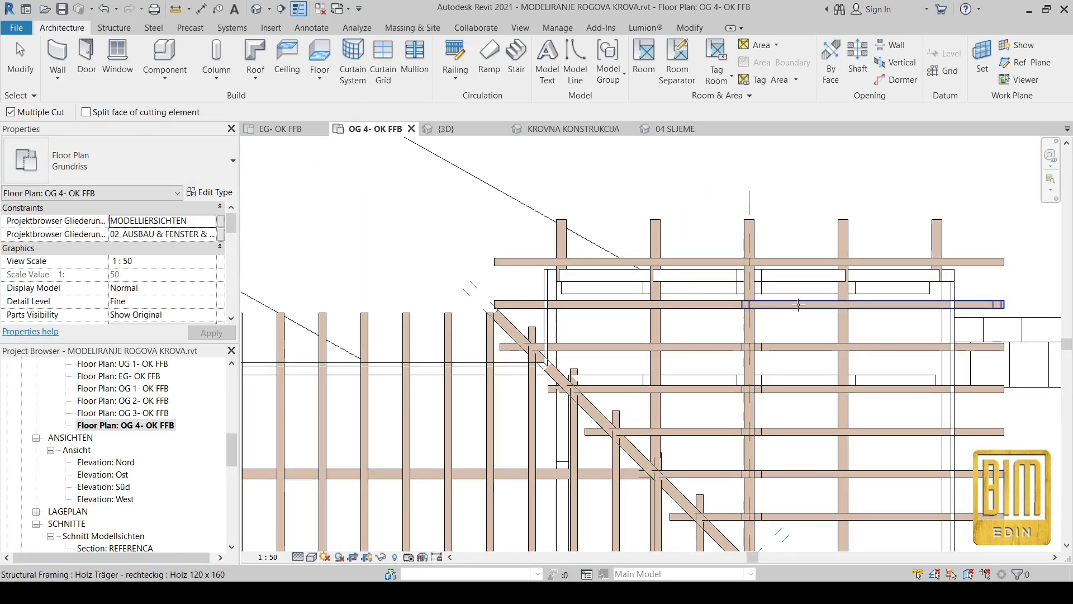
pyautogui.scroll(2, 773, 331)
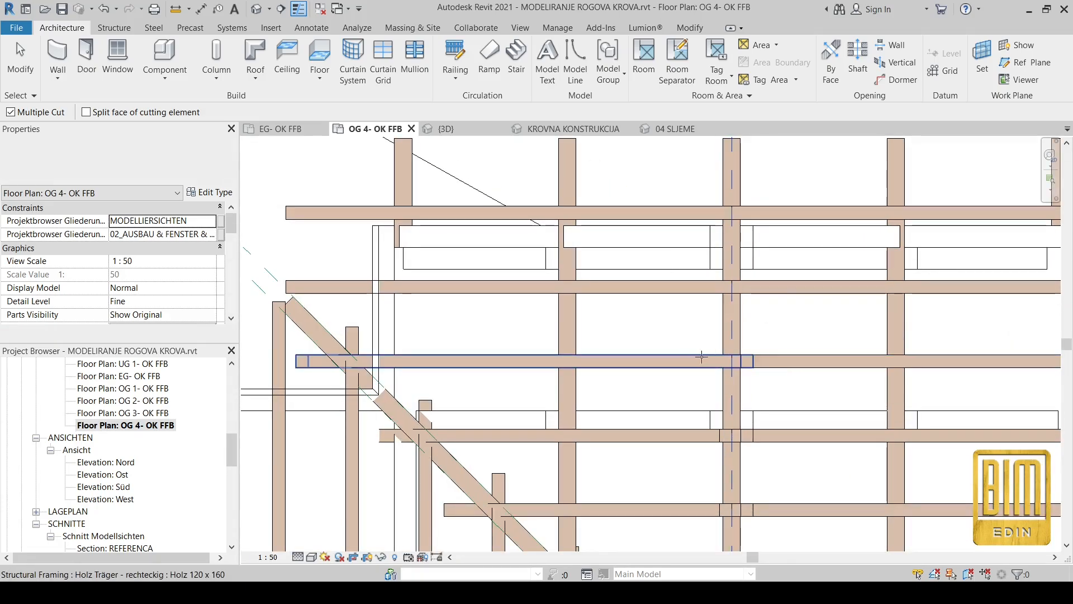
pyautogui.scroll(-2, 758, 263)
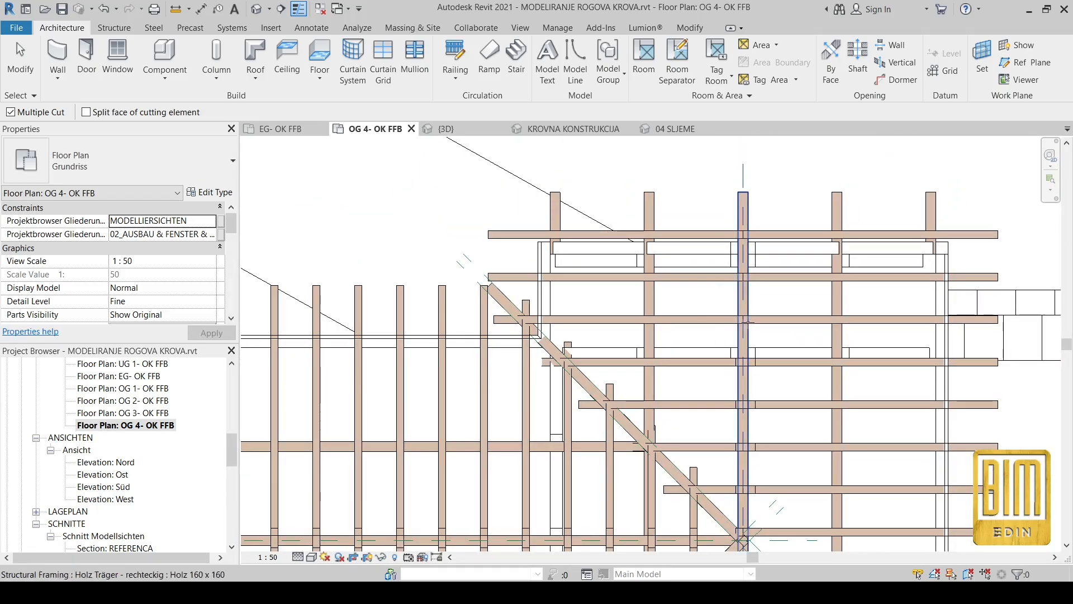
pyautogui.scroll(-2, 746, 305)
pyautogui.scroll(2, 569, 288)
pyautogui.press('Escape')
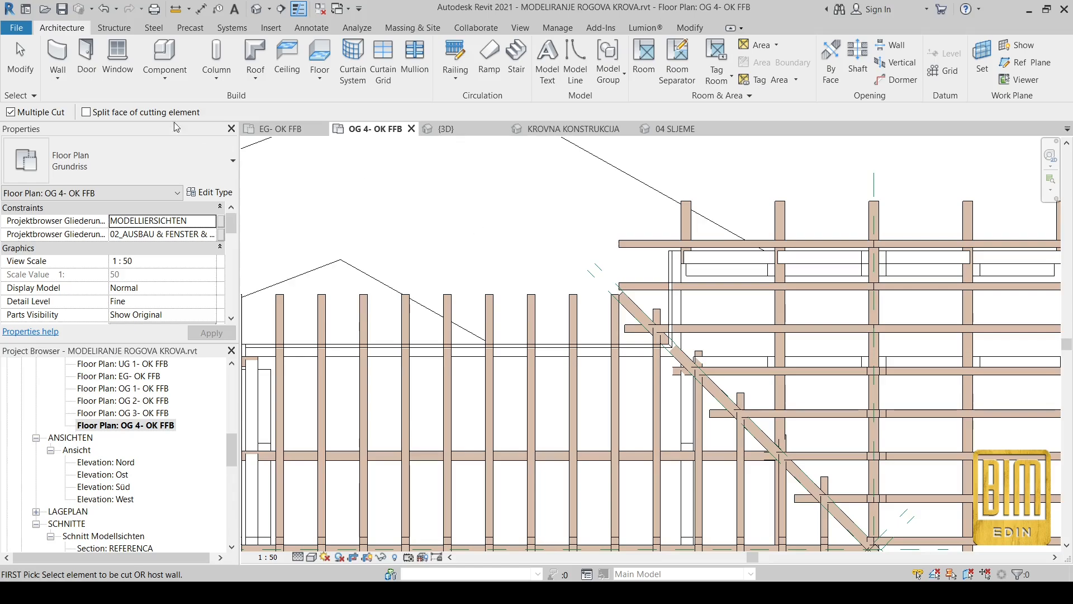
pyautogui.scroll(2, 608, 294)
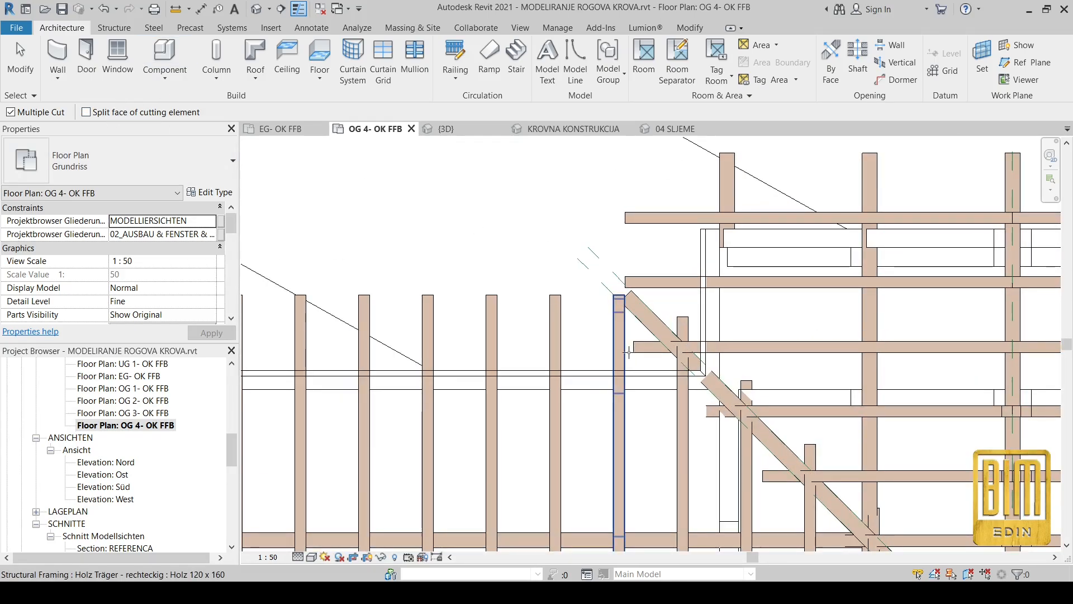
pyautogui.press('Escape')
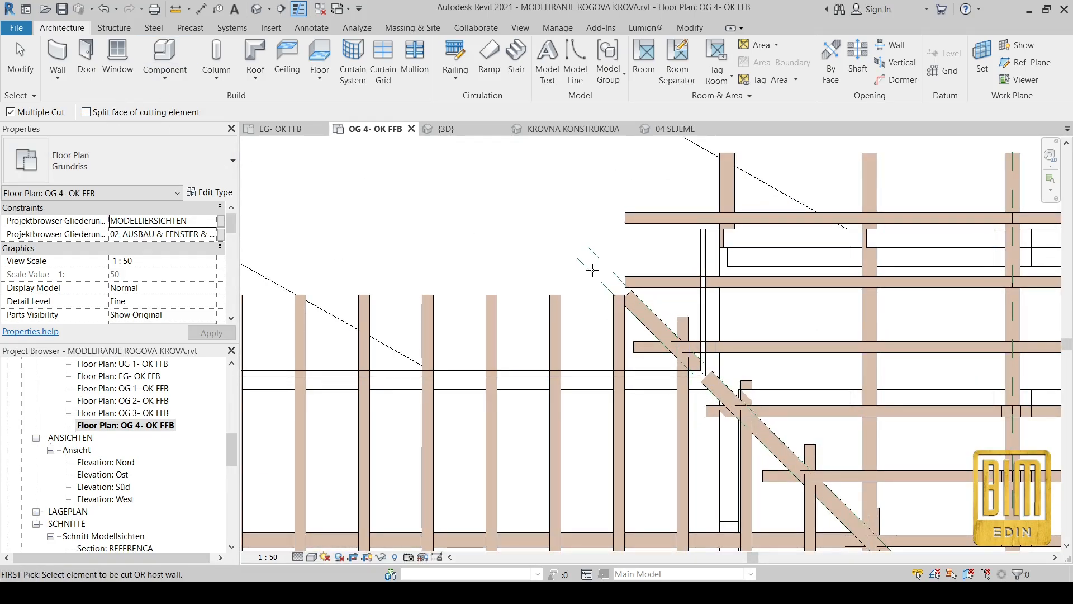
# Cut the side-wing rafters crossing the upper valley beam with the reference plane along the beam's side-wing edge.
pyautogui.click(689, 27)
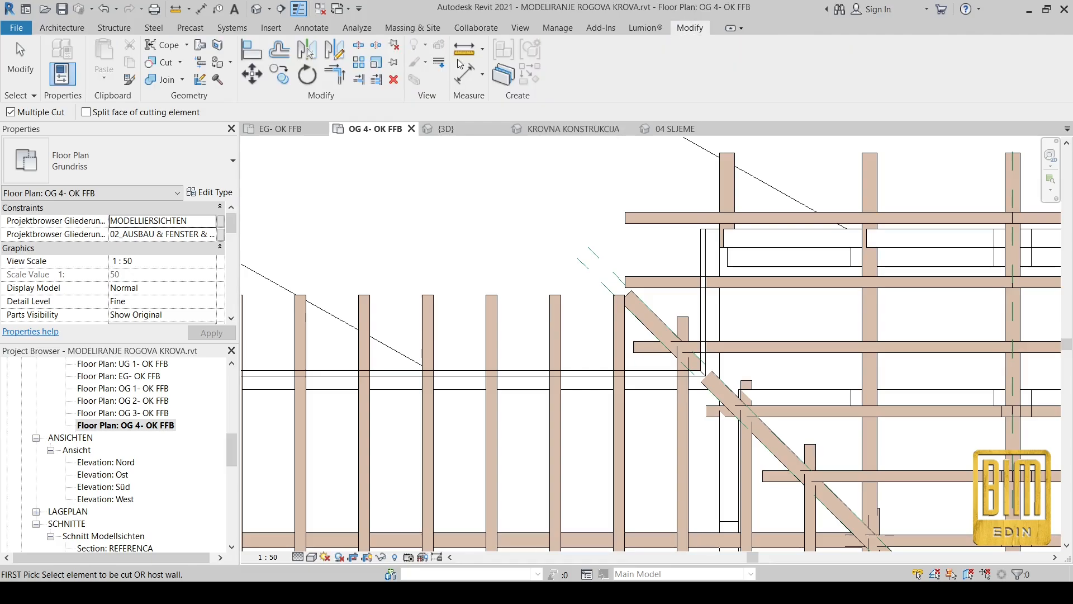
pyautogui.click(152, 66)
pyautogui.click(683, 403)
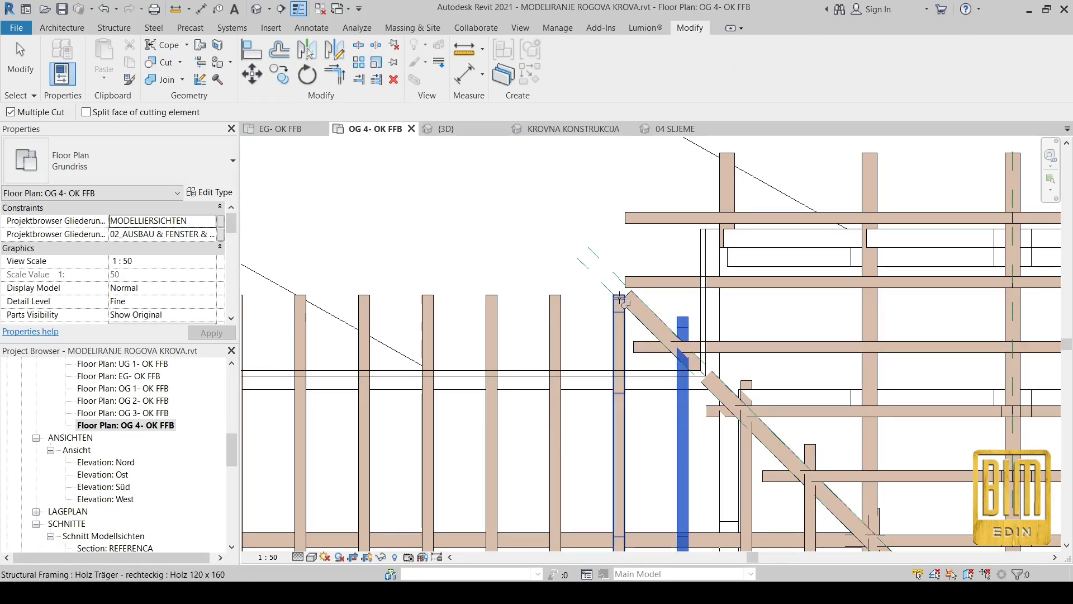
pyautogui.click(594, 280)
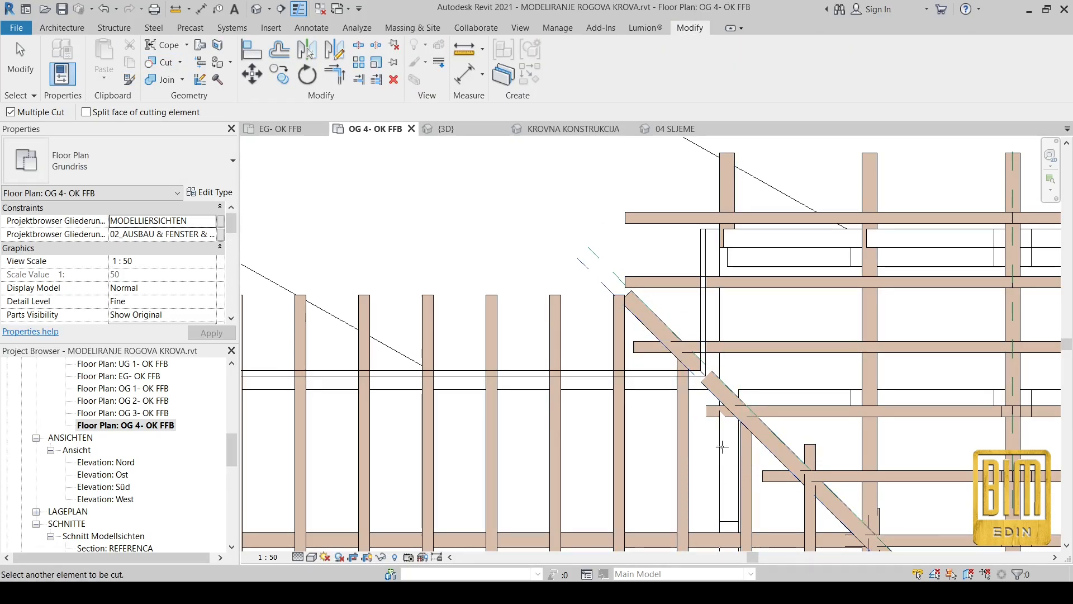
pyautogui.moveTo(599, 328); pyautogui.dragTo(536, 258, button='middle')
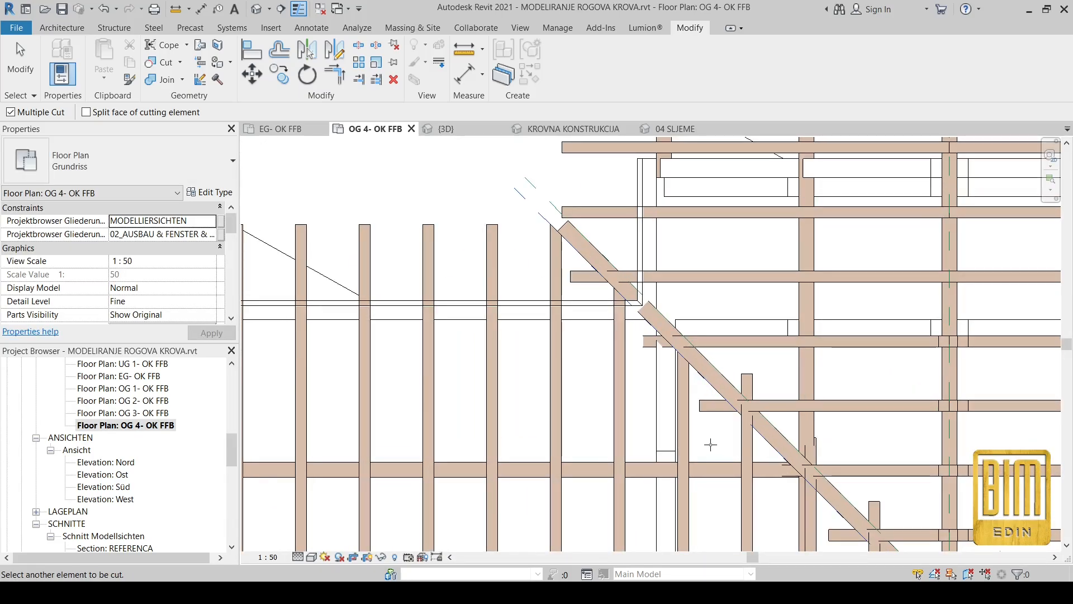
pyautogui.moveTo(711, 444); pyautogui.dragTo(651, 358, button='middle')
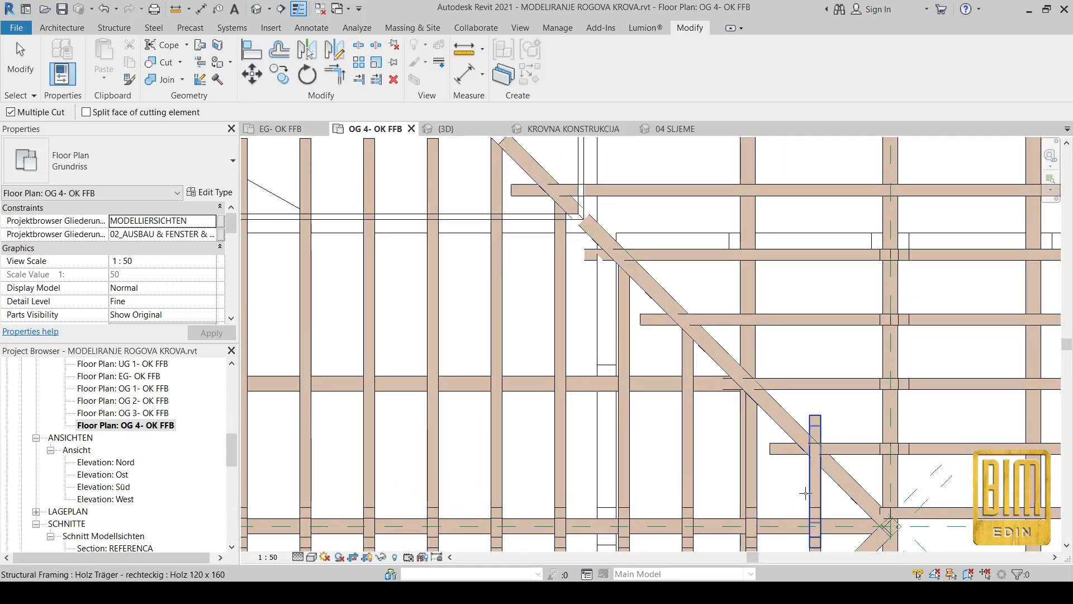
pyautogui.click(806, 493)
pyautogui.scroll(-2, 782, 481)
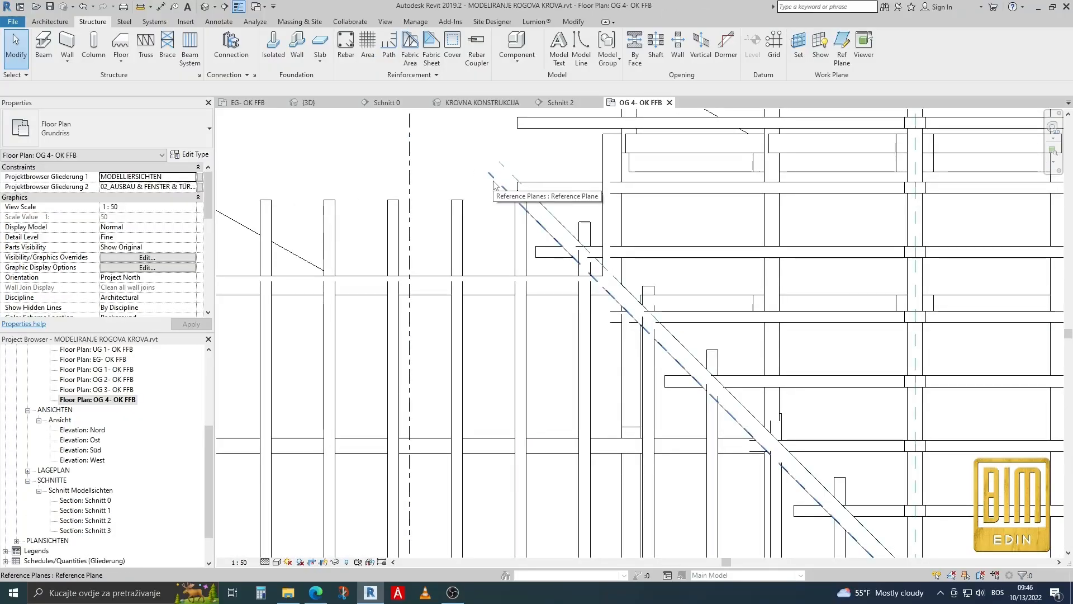
# Cut the side-wing rafter at the outer end of the upper valley beam with the reference plane on the beam's side-wing edge.
pyautogui.click(572, 23)
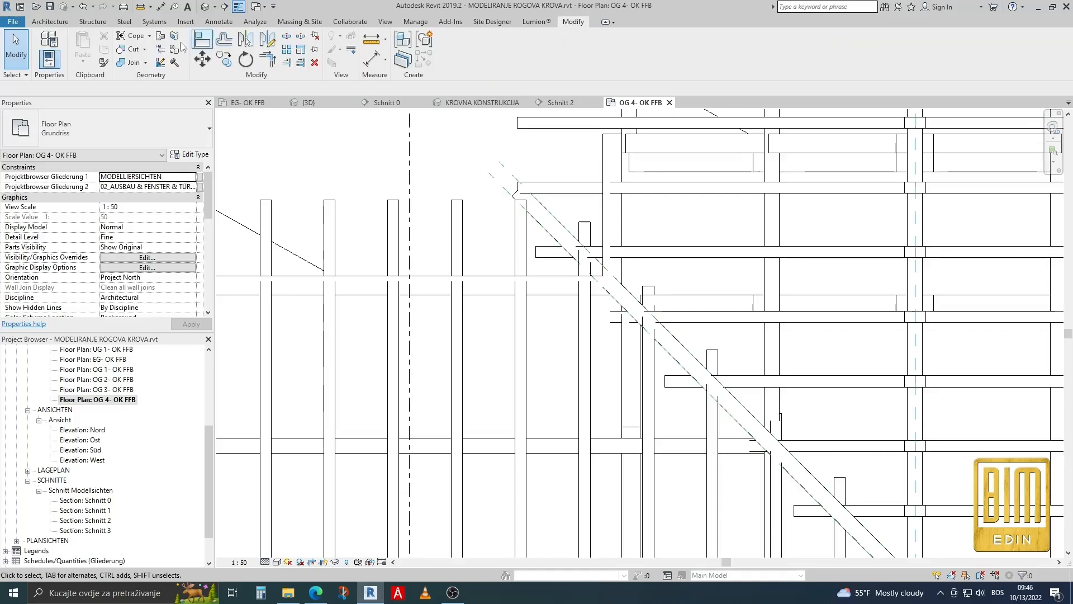
pyautogui.click(133, 50)
pyautogui.scroll(2, 521, 230)
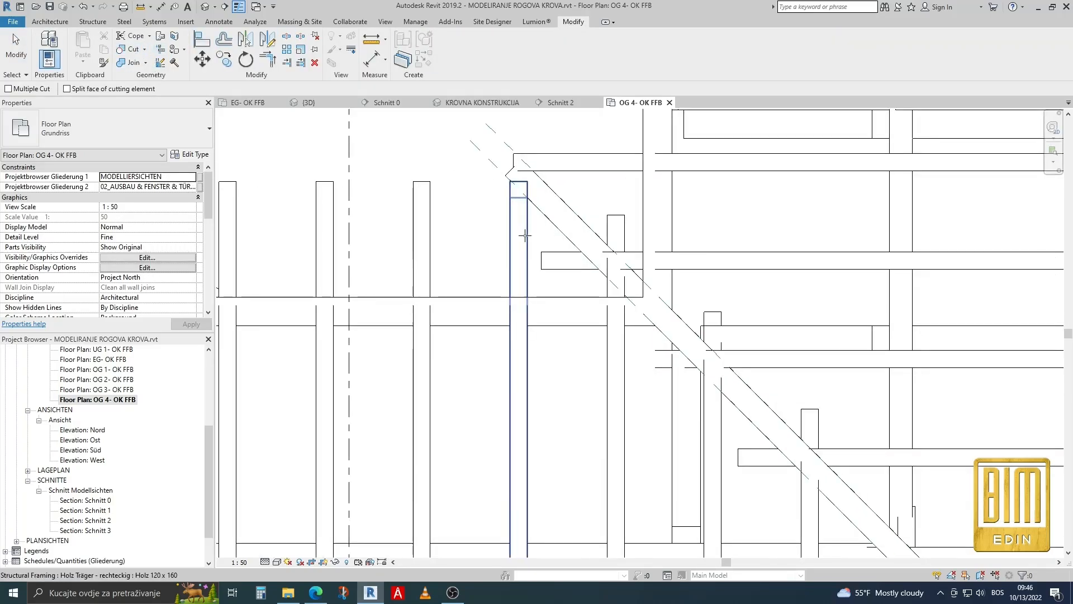
pyautogui.click(521, 229)
pyautogui.click(497, 169)
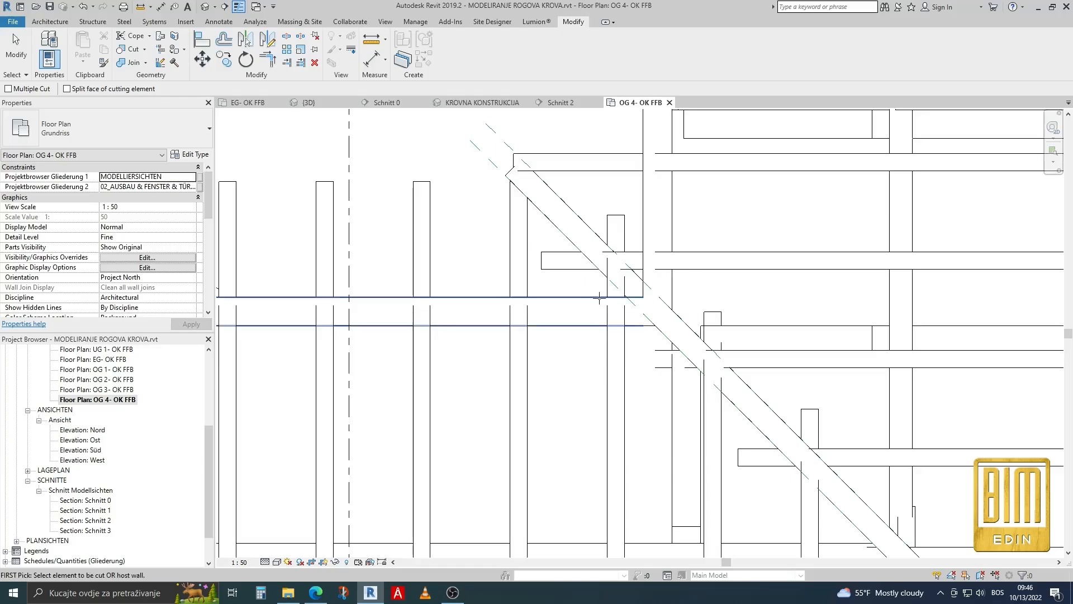
# Enable Multiple Cut and cut the second side-wing rafter at the upper valley beam with the same reference plane.
pyautogui.click(8, 88)
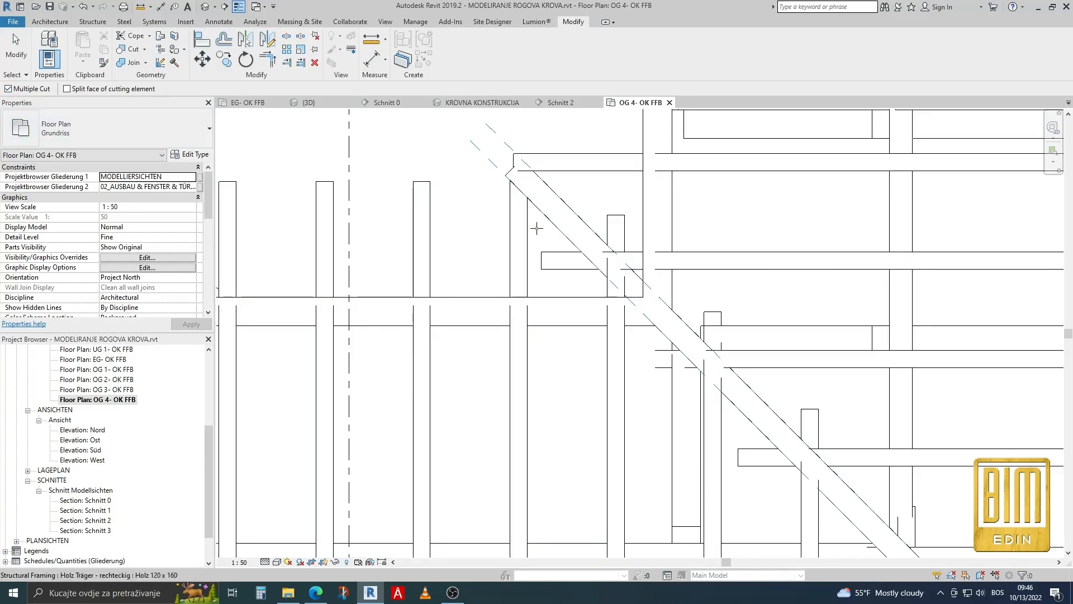
pyautogui.click(519, 202)
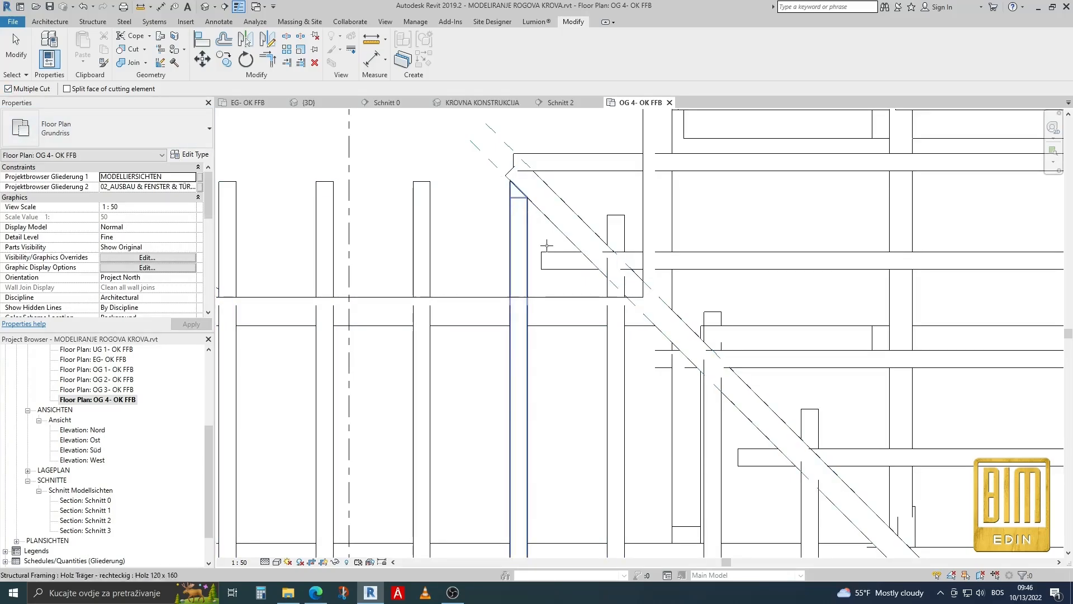
pyautogui.click(625, 361)
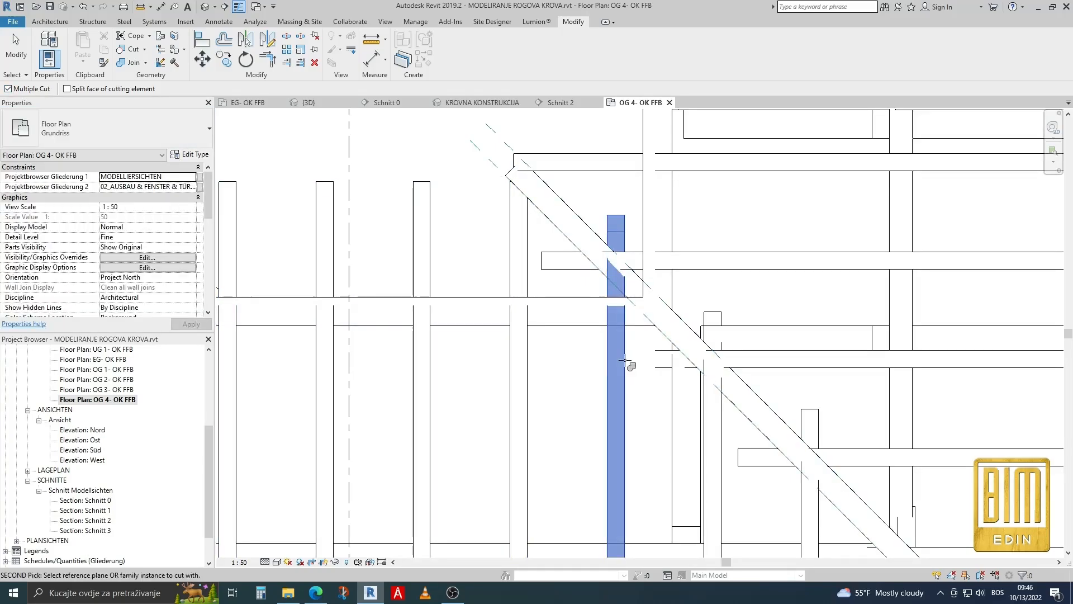
pyautogui.click(481, 152)
# Cut the remaining side-wing rafters along the upper valley beam up to the ridge intersection with the same reference plane.
pyautogui.scroll(-3, 481, 152)
pyautogui.scroll(3, 659, 402)
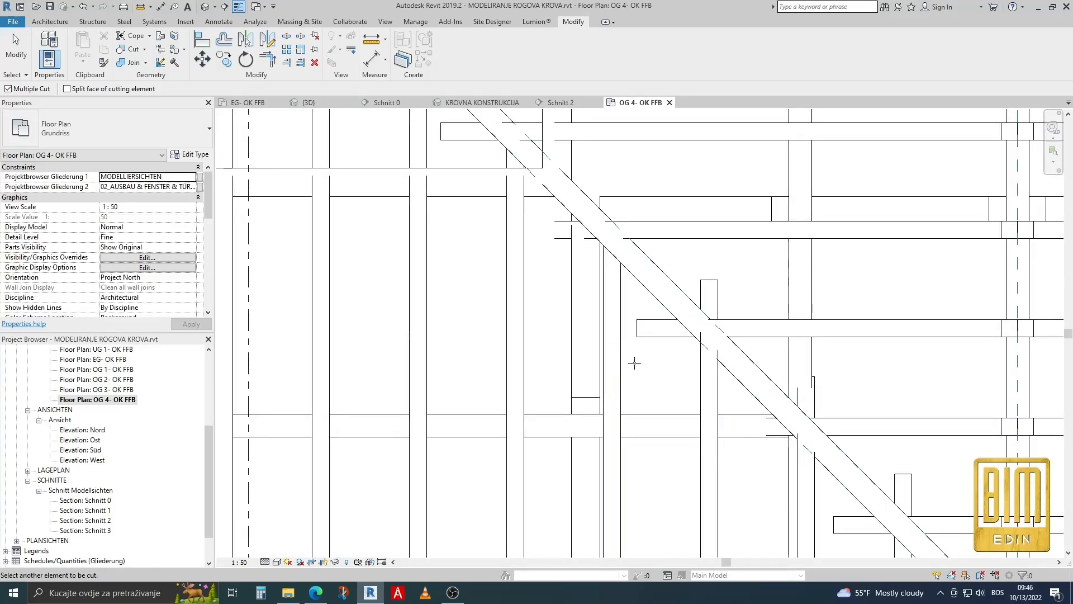
pyautogui.click(710, 388)
pyautogui.scroll(-5, 548, 328)
pyautogui.scroll(3, 646, 436)
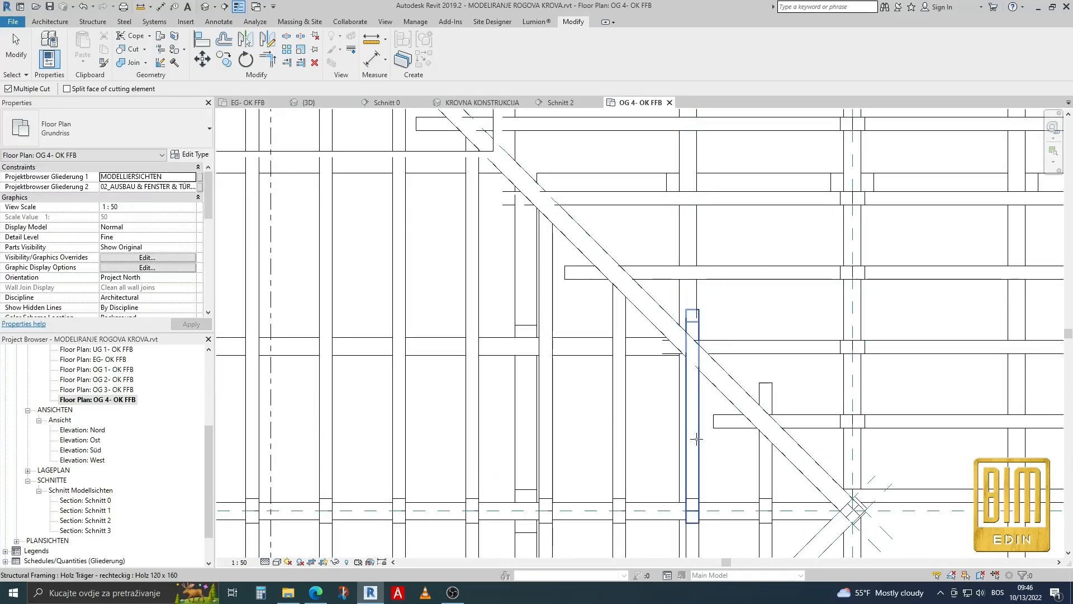
pyautogui.click(695, 445)
pyautogui.scroll(-3, 695, 444)
pyautogui.scroll(3, 720, 419)
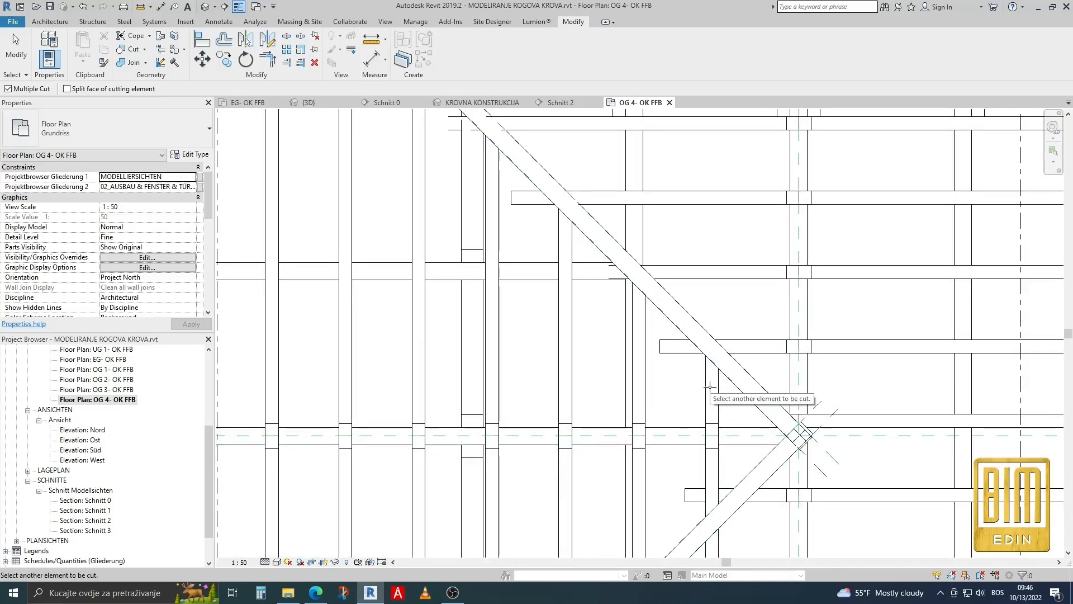
pyautogui.scroll(-3, 678, 397)
pyautogui.scroll(3, 477, 166)
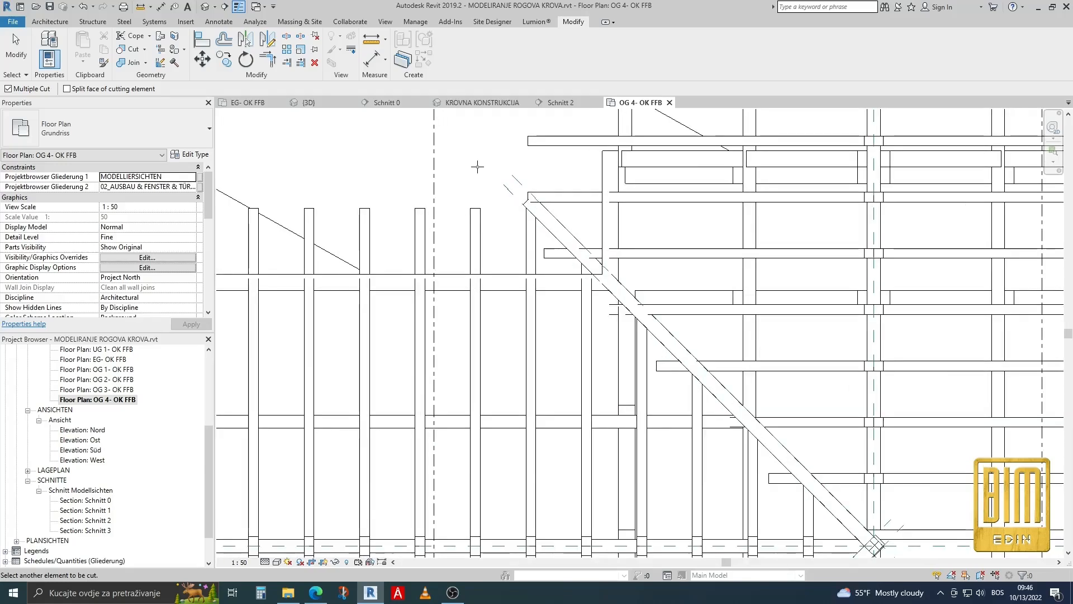
# Cut the main-roof rafters along the upper valley beam with the reference plane on the beam's main-roof edge.
pyautogui.press('Escape')
pyautogui.click(132, 48)
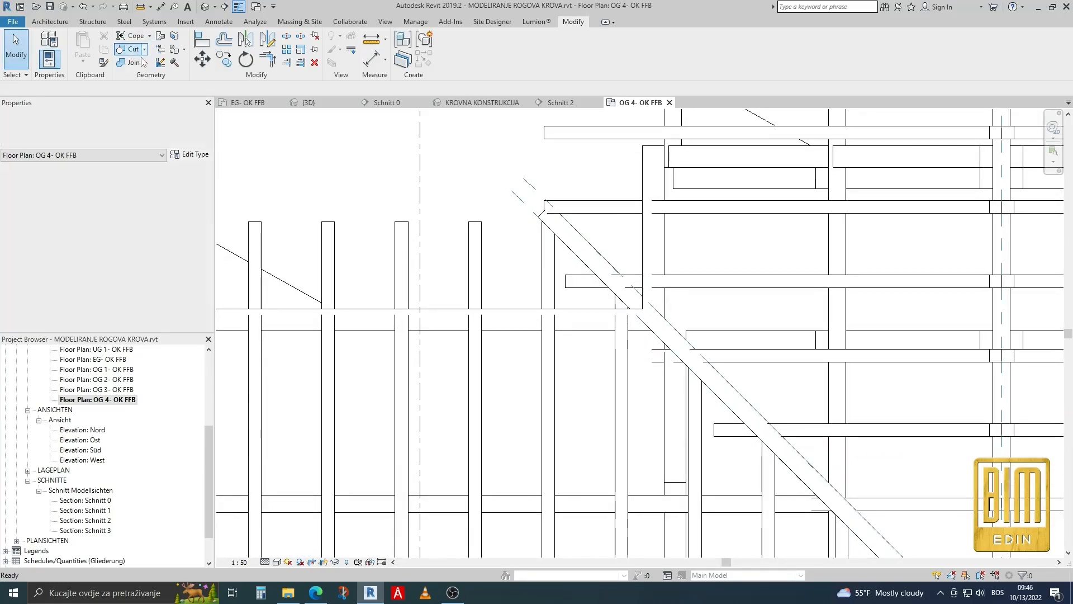
pyautogui.click(586, 213)
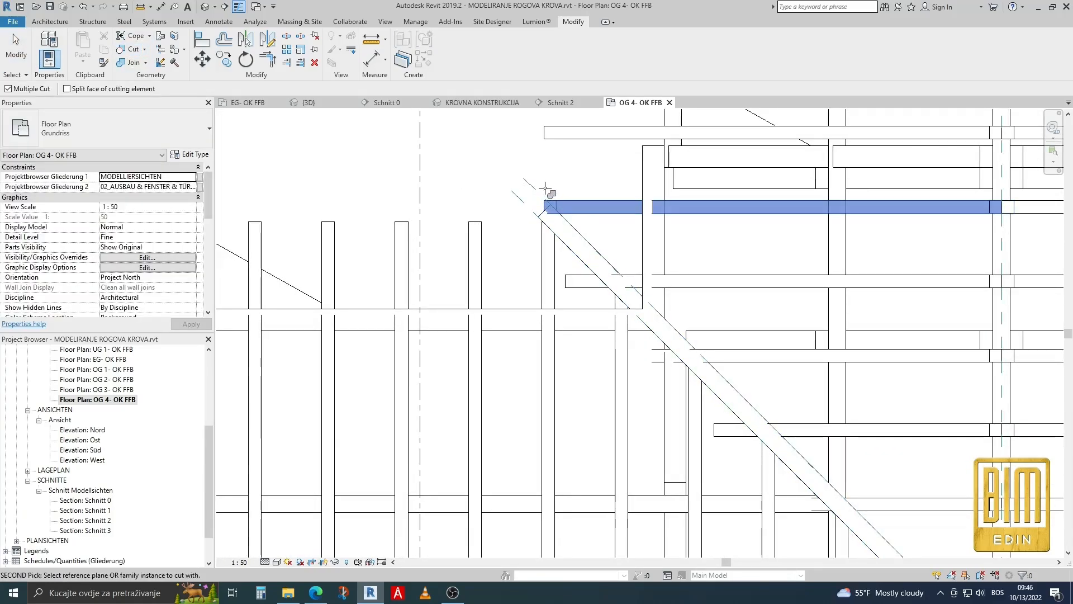
pyautogui.click(670, 281)
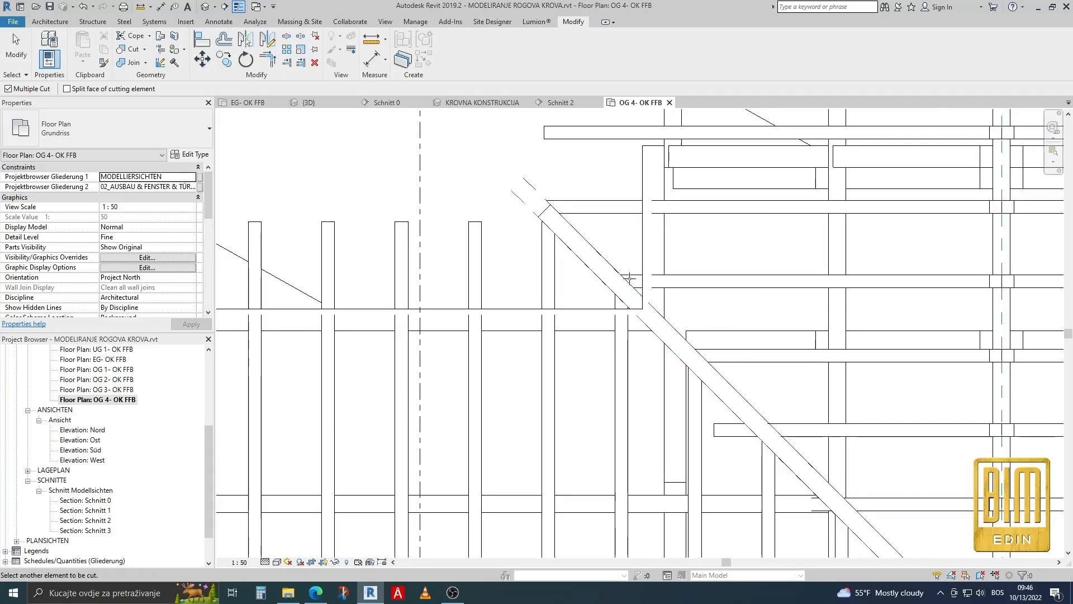
pyautogui.scroll(-2, 739, 352)
pyautogui.click(798, 418)
pyautogui.scroll(-1, 686, 348)
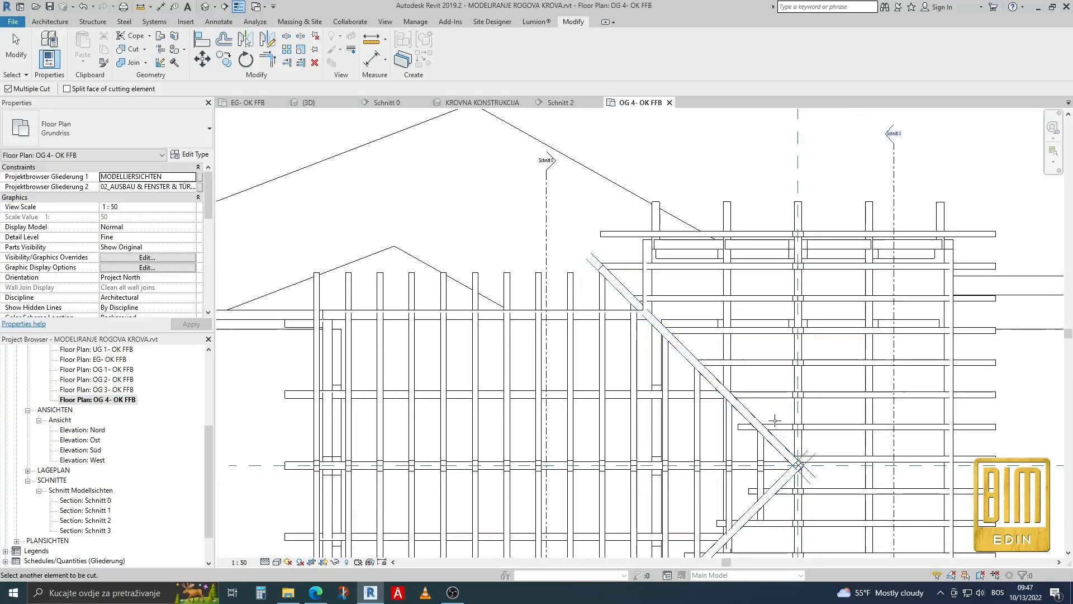
pyautogui.scroll(1, 795, 440)
pyautogui.click(771, 419)
pyautogui.scroll(-1, 708, 332)
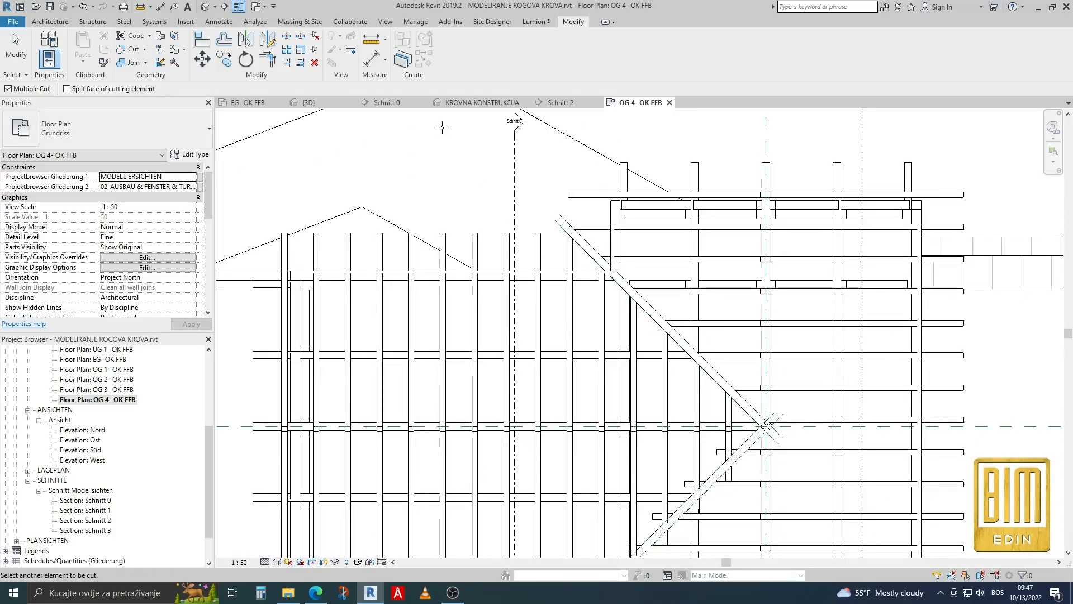
# Inspect the cut rafters around the valley beam in the KROVNA KONSTRUKCIJA 3D view and return to the OG 4- OK FFB floor plan.
pyautogui.click(469, 103)
pyautogui.keyDown('shift'); pyautogui.moveTo(436, 263); pyautogui.dragTo(481, 263, button='middle'); pyautogui.keyUp('shift')
pyautogui.scroll(3, 502, 275)
pyautogui.scroll(-1, 510, 119)
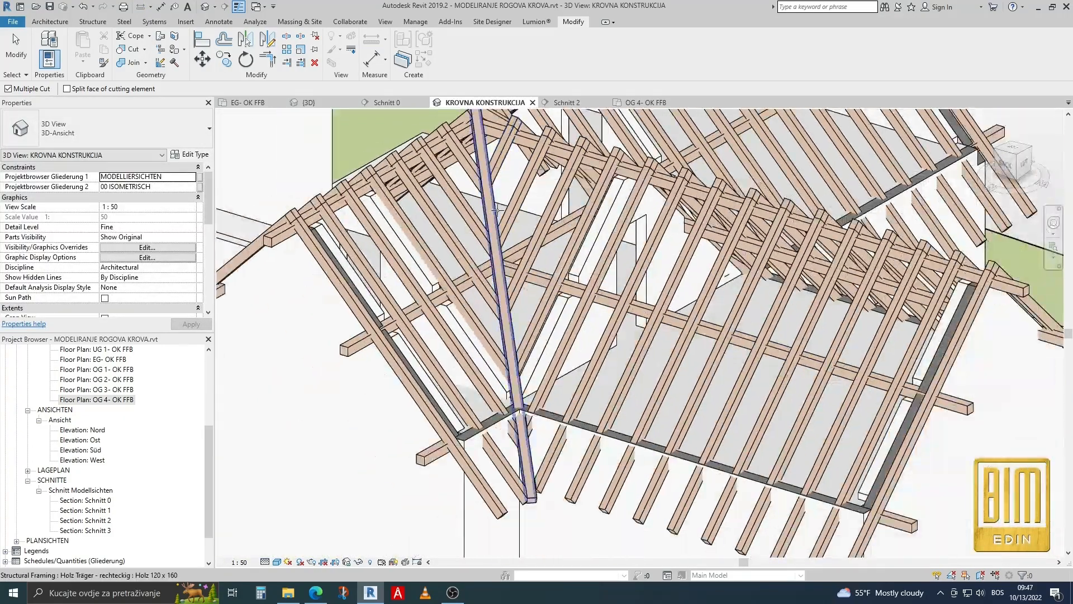
pyautogui.click(523, 387)
pyautogui.click(107, 400)
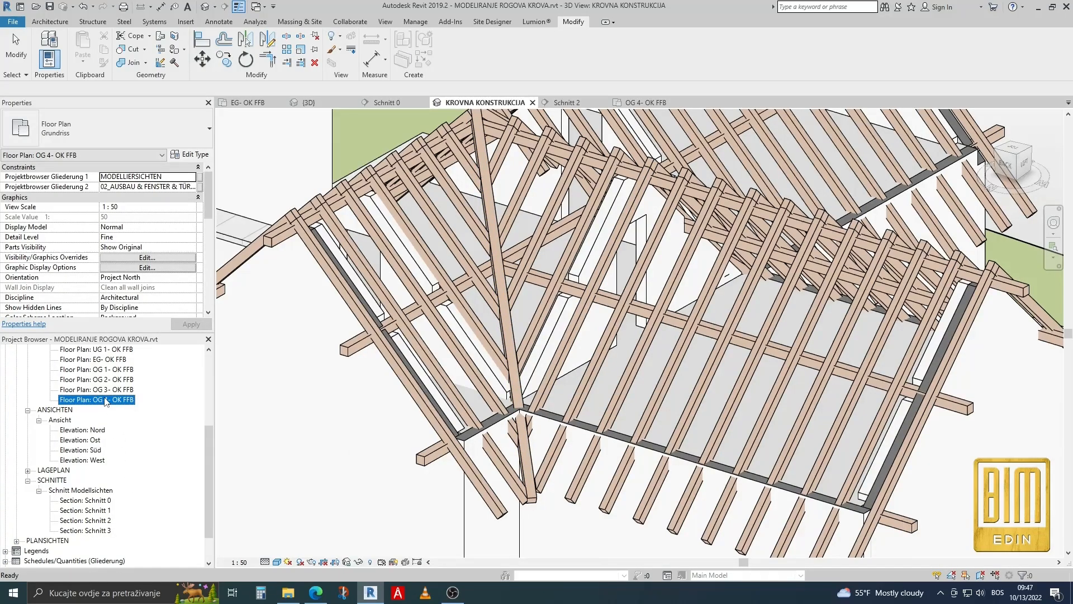
pyautogui.doubleClick(106, 401)
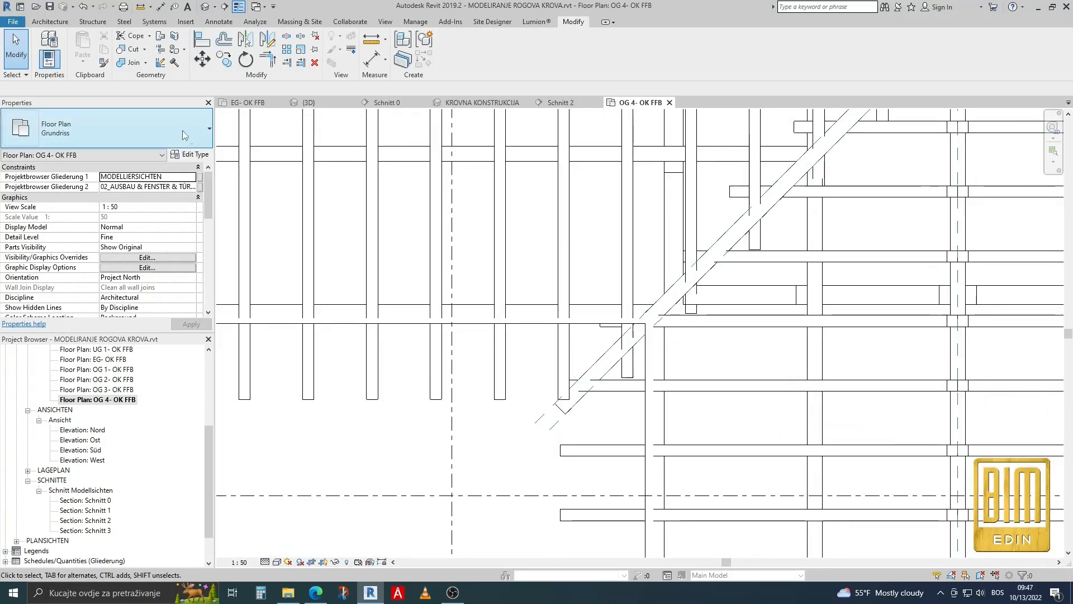
# Cut the main-roof rafters along the lower valley beam with the reference plane on the beam's main-roof edge.
pyautogui.click(131, 50)
pyautogui.scroll(-1, 530, 274)
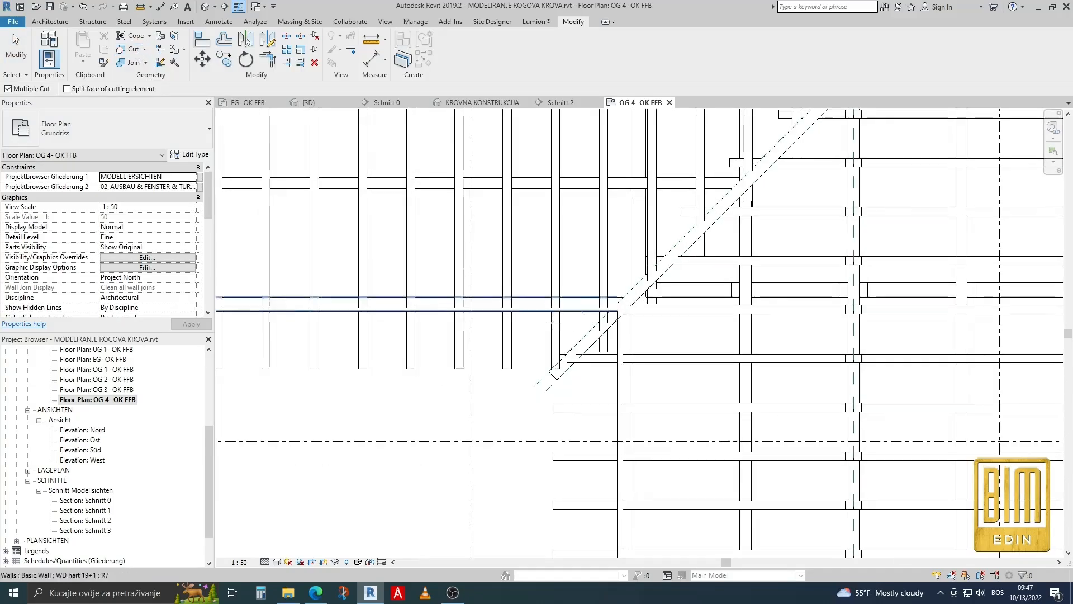
pyautogui.scroll(2, 562, 388)
pyautogui.click(646, 333)
pyautogui.click(535, 388)
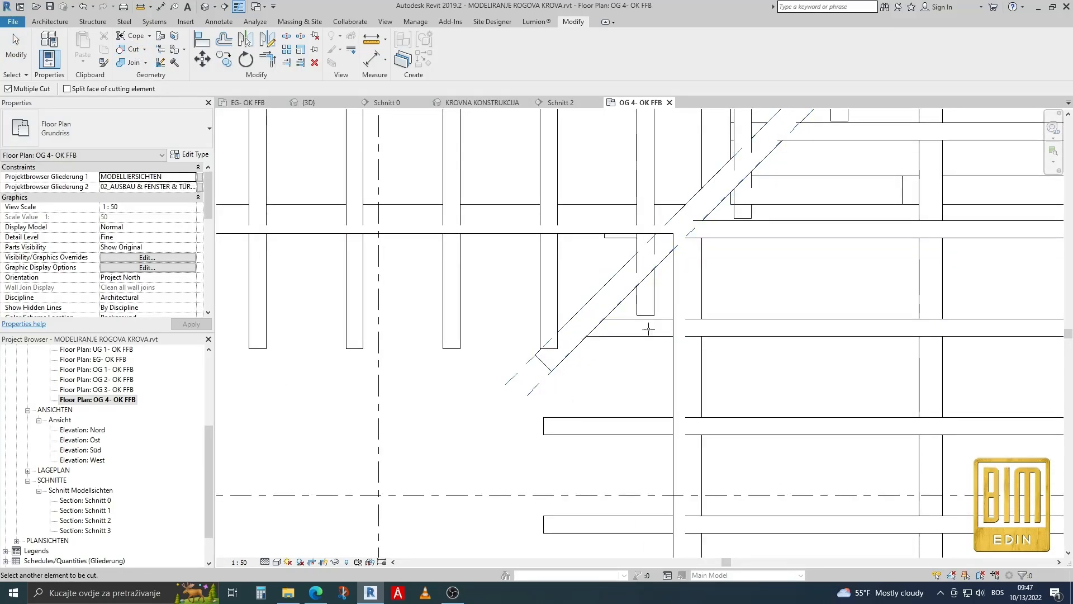
pyautogui.scroll(-2, 742, 243)
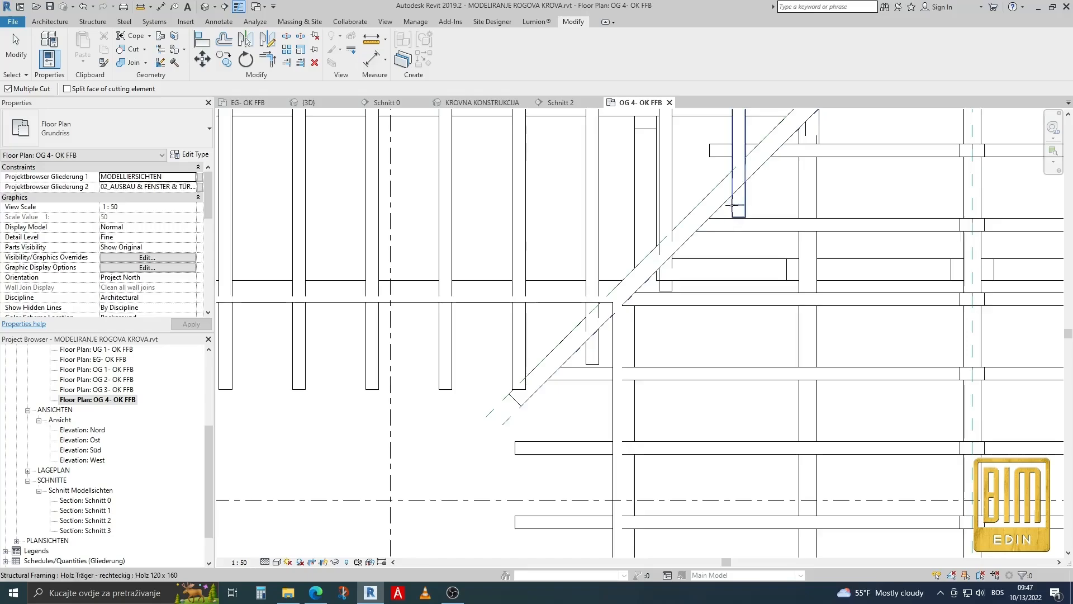
pyautogui.scroll(-2, 784, 160)
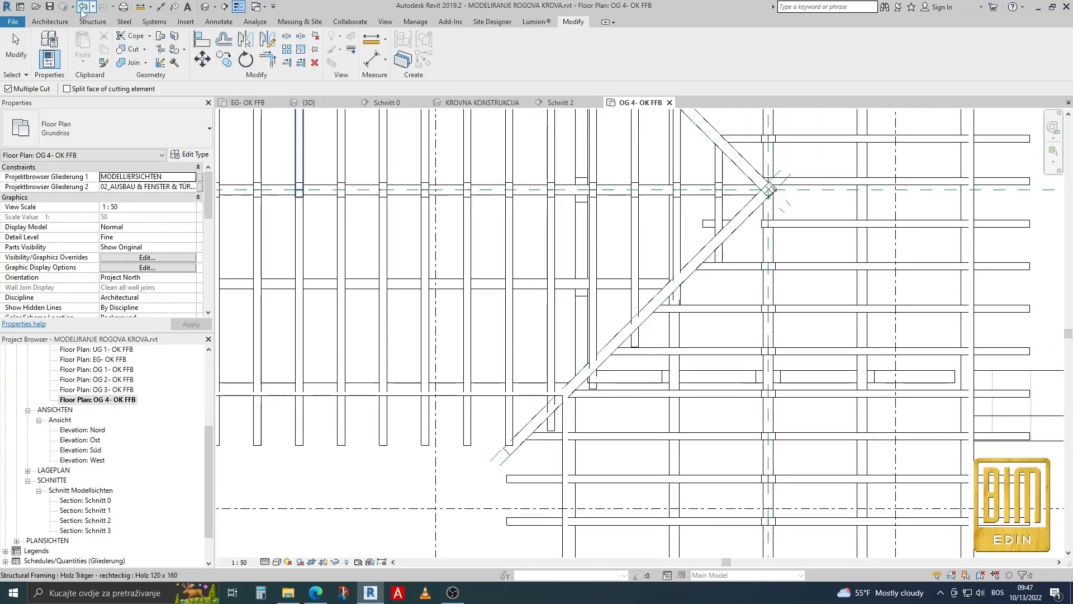
# Undo the last cut and try again to cut the short main-roof rafter nearest the ridge intersection with the lower valley beam's reference plane.
pyautogui.click(81, 8)
pyautogui.click(132, 49)
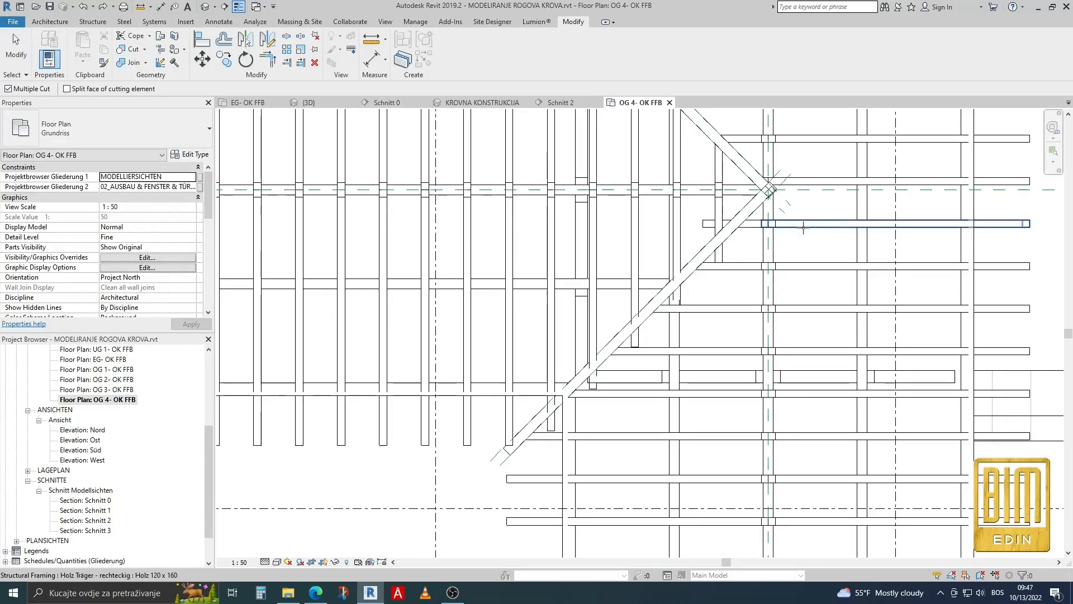
pyautogui.scroll(-1, 721, 223)
pyautogui.click(727, 216)
pyautogui.scroll(-1, 681, 293)
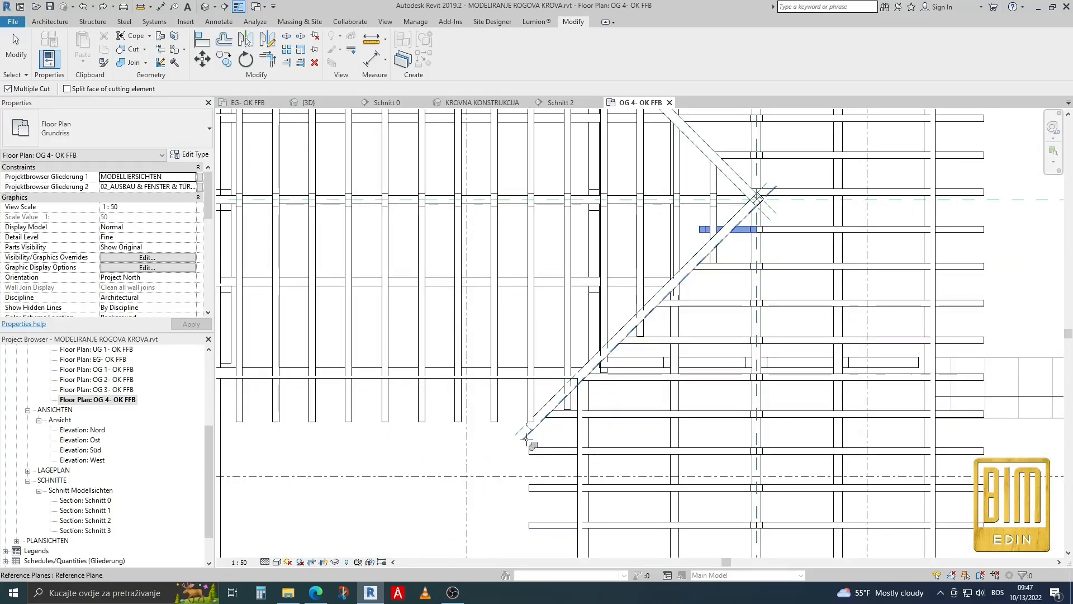
pyautogui.scroll(1, 738, 257)
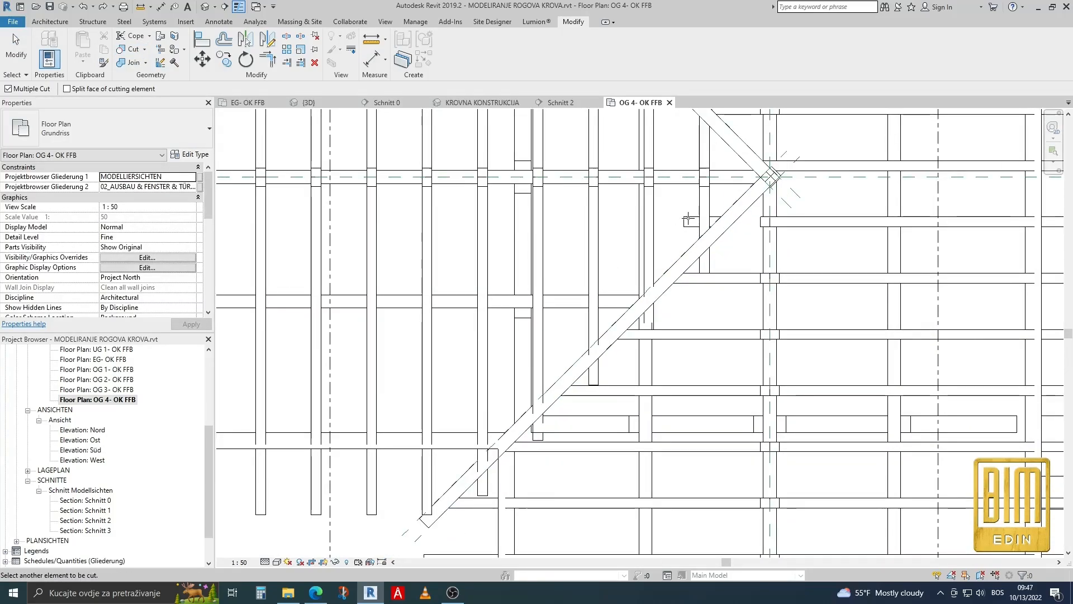
pyautogui.click(83, 8)
pyautogui.scroll(-1, 726, 240)
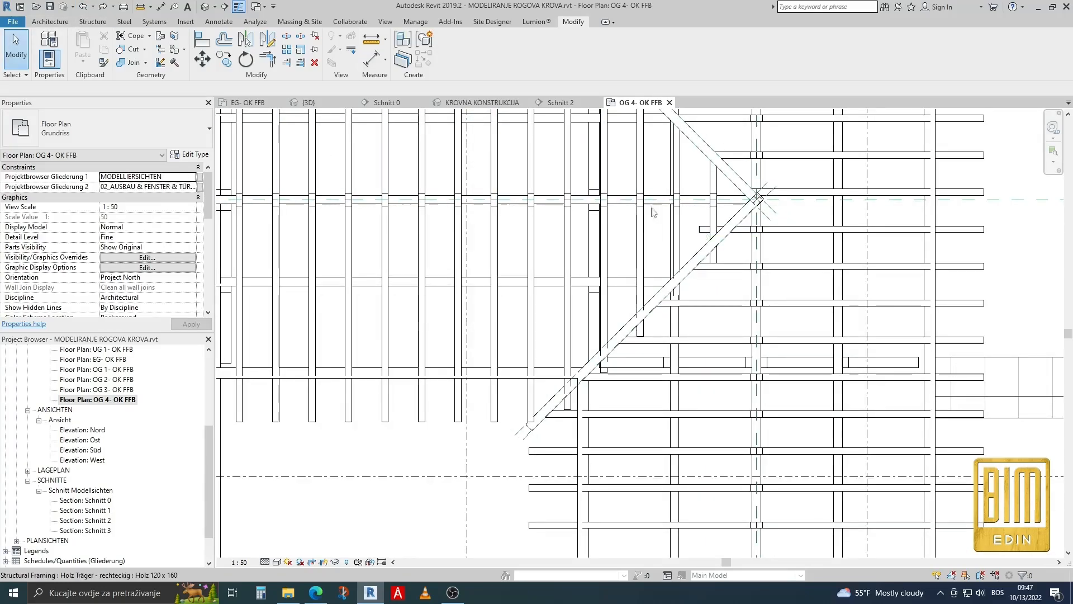
pyautogui.click(130, 50)
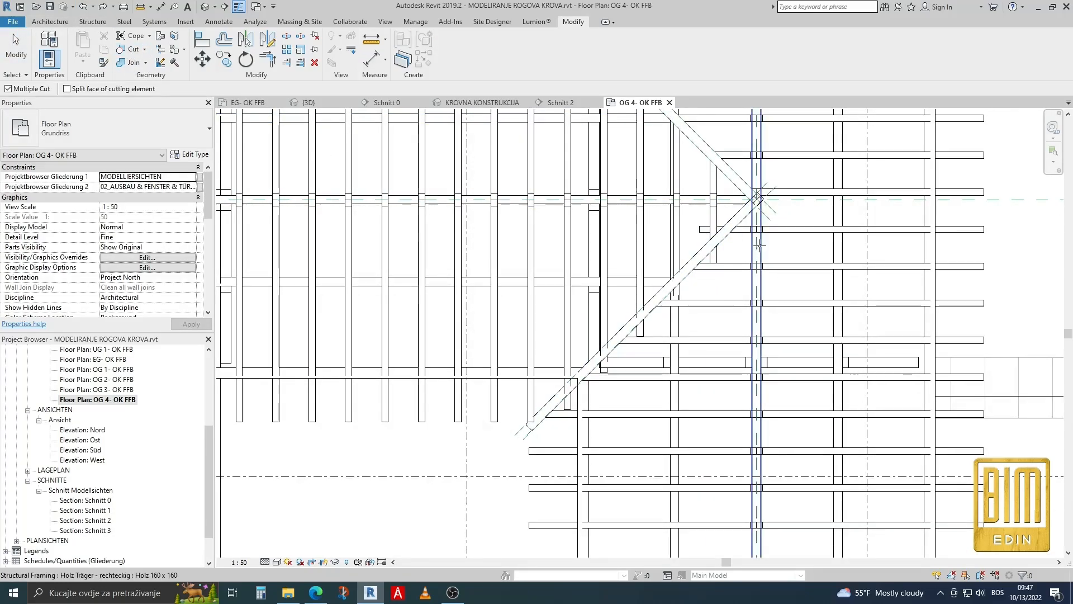
pyautogui.scroll(2, 752, 224)
pyautogui.click(752, 224)
pyautogui.scroll(-2, 753, 223)
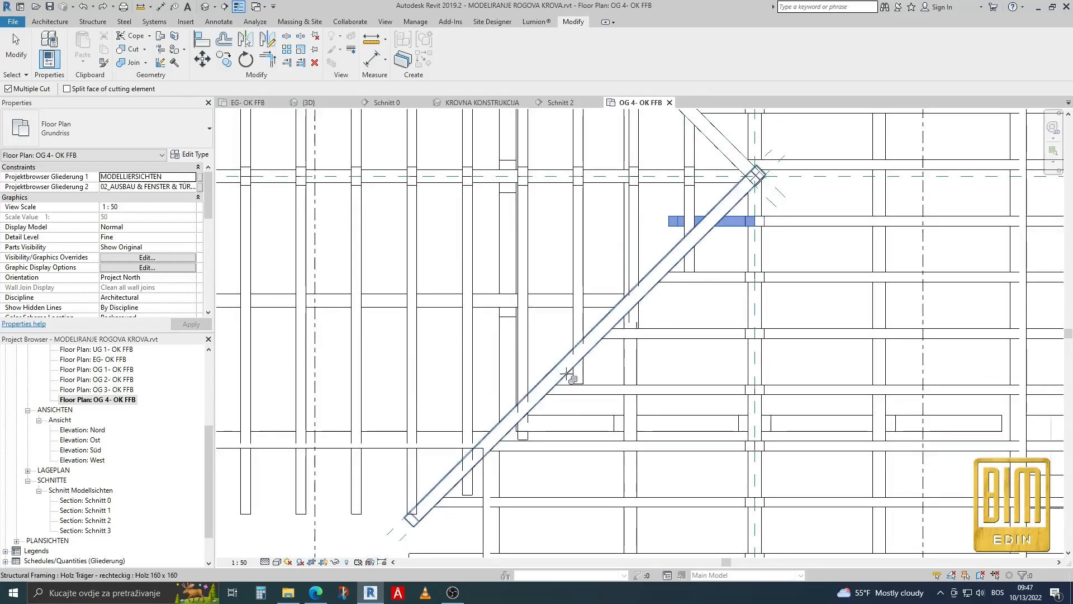
pyautogui.press('Escape')
pyautogui.press('Escape')
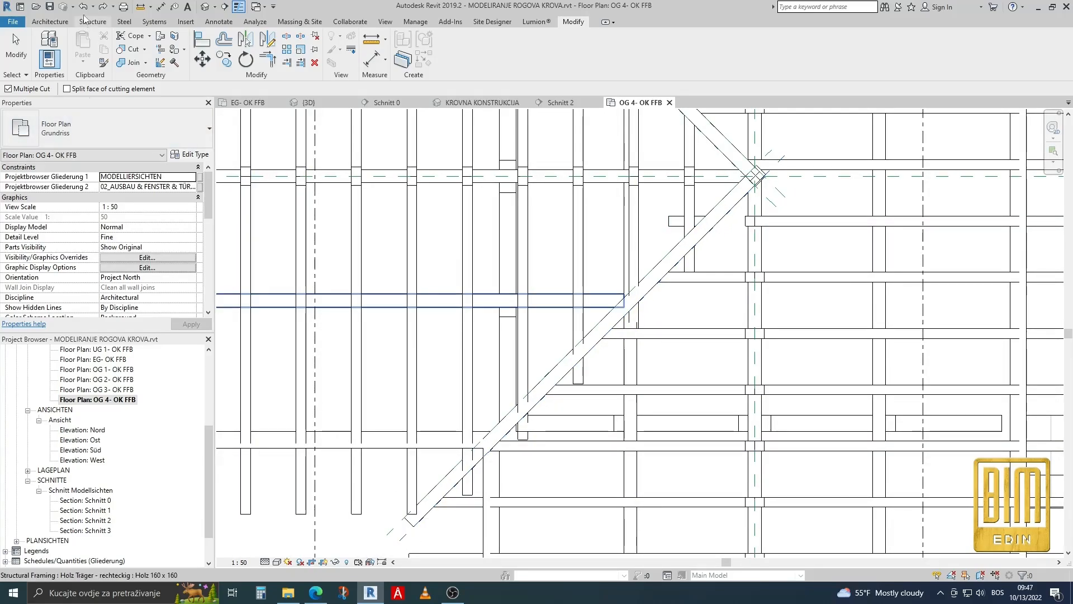
# Shorten the main-roof rafter nearest the ridge intersection and cut it at the lower valley beam with the beam's reference plane.
pyautogui.click(675, 222)
pyautogui.scroll(2, 676, 221)
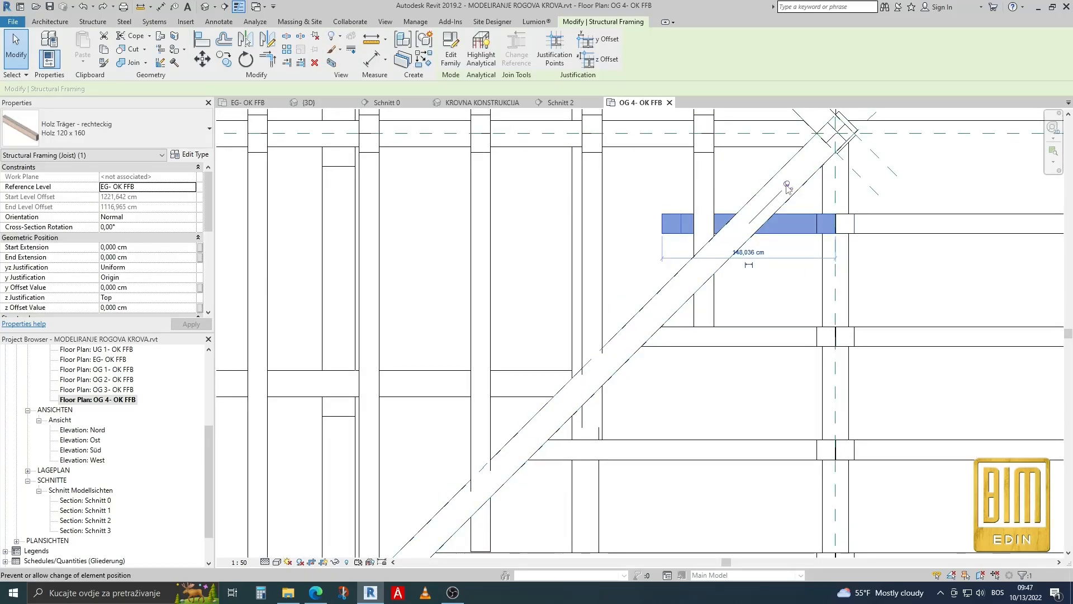
pyautogui.scroll(2, 674, 224)
pyautogui.moveTo(686, 224); pyautogui.dragTo(794, 223)
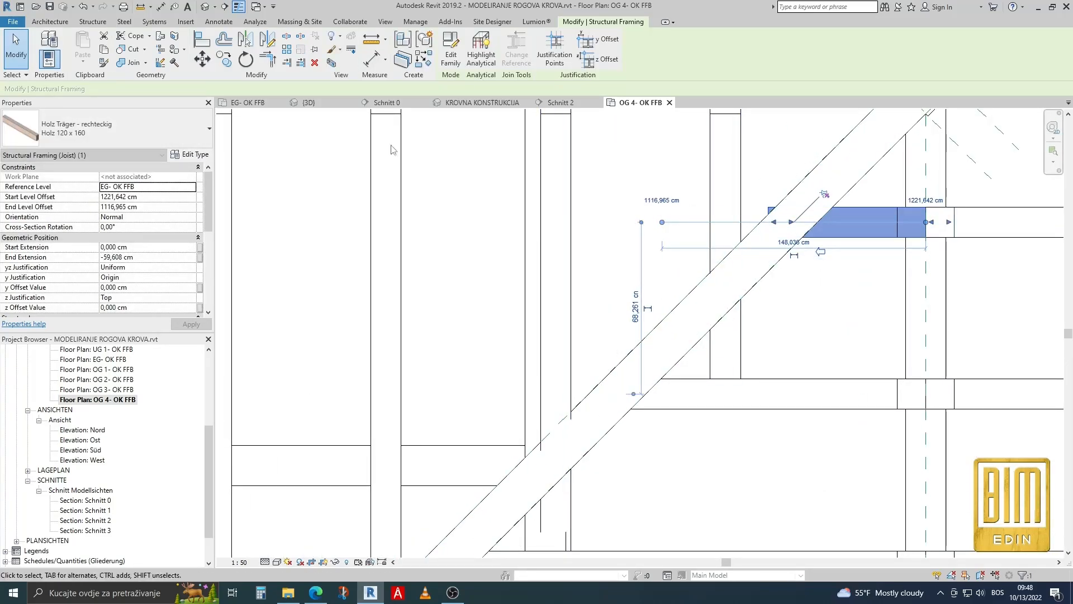
pyautogui.click(132, 51)
pyautogui.scroll(-2, 627, 162)
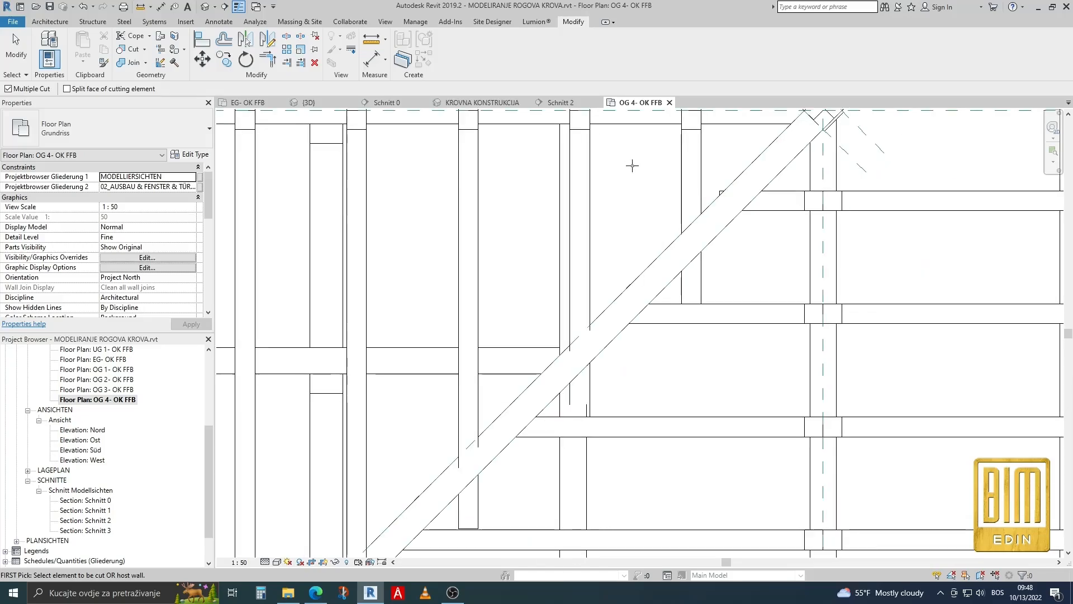
pyautogui.click(801, 209)
pyautogui.scroll(-2, 800, 210)
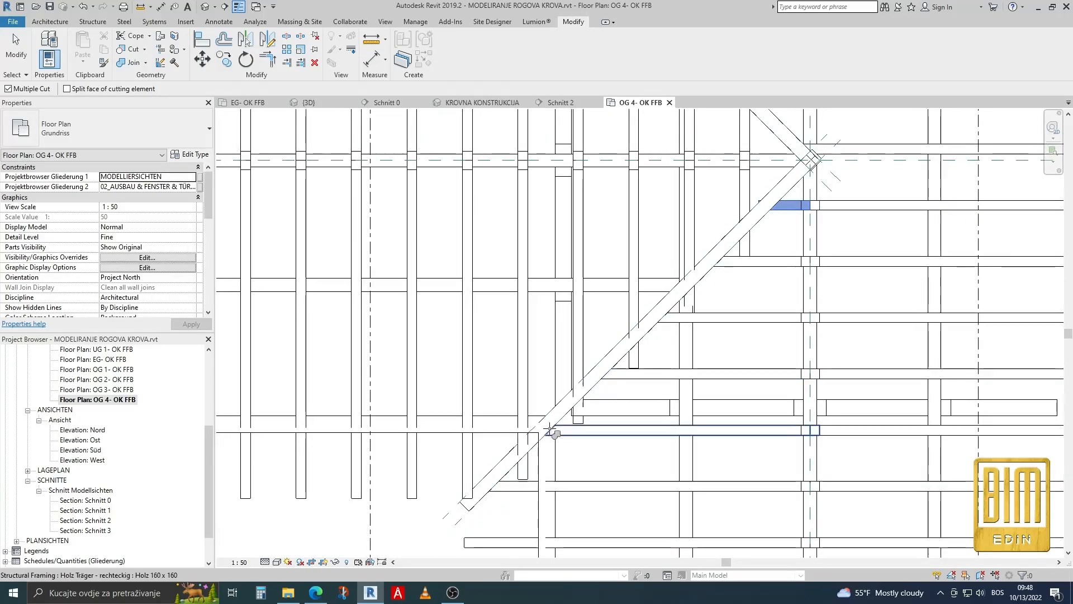
pyautogui.click(479, 499)
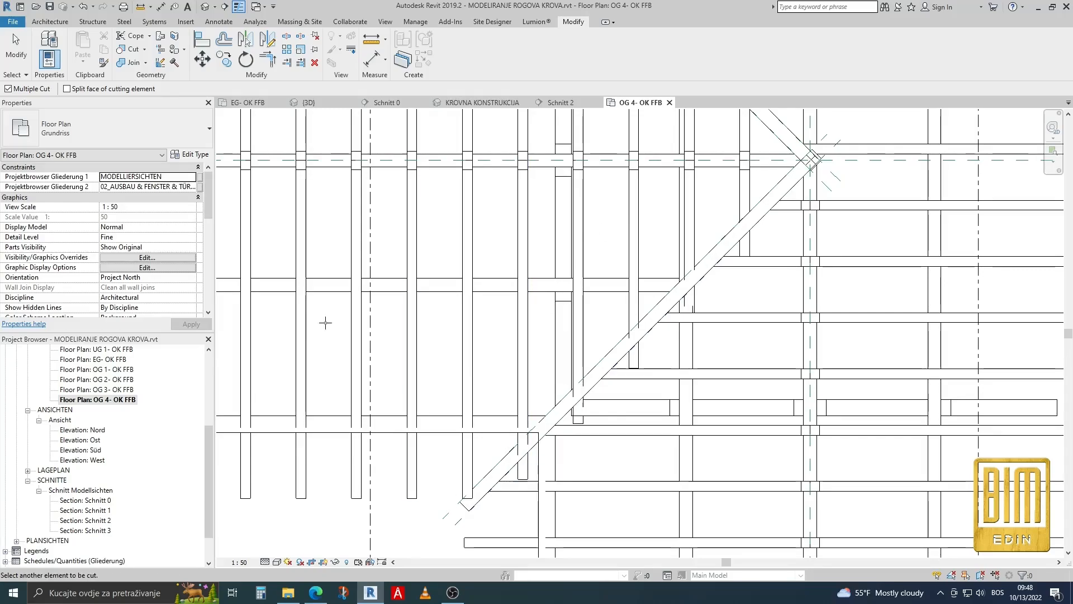
# Cut the side-wing rafters along the lower valley beam with the reference plane on the beam's wing-side edge.
pyautogui.click(8, 48)
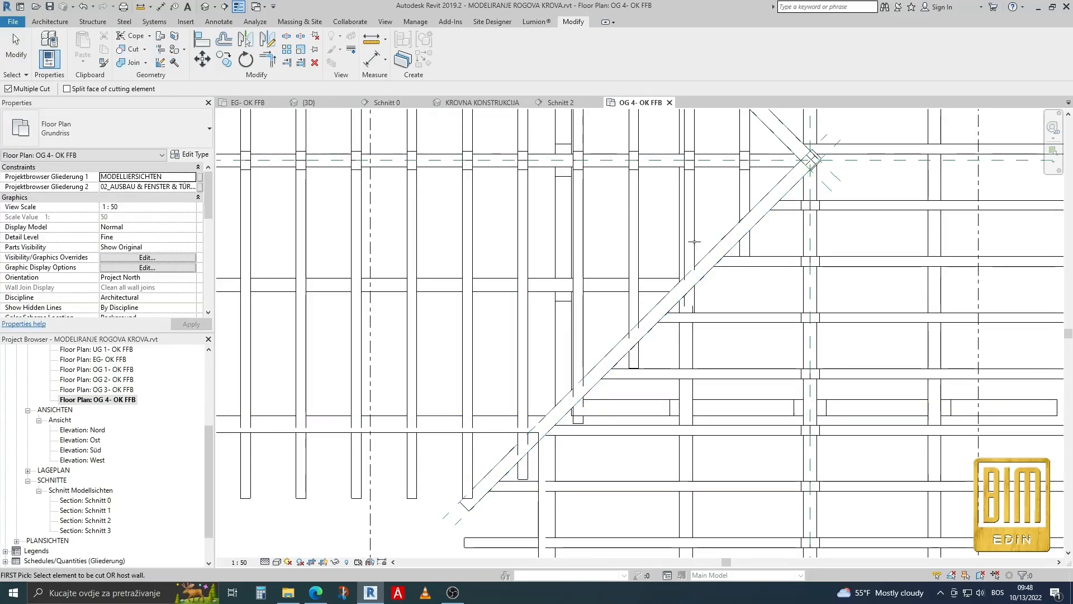
pyautogui.scroll(2, 482, 476)
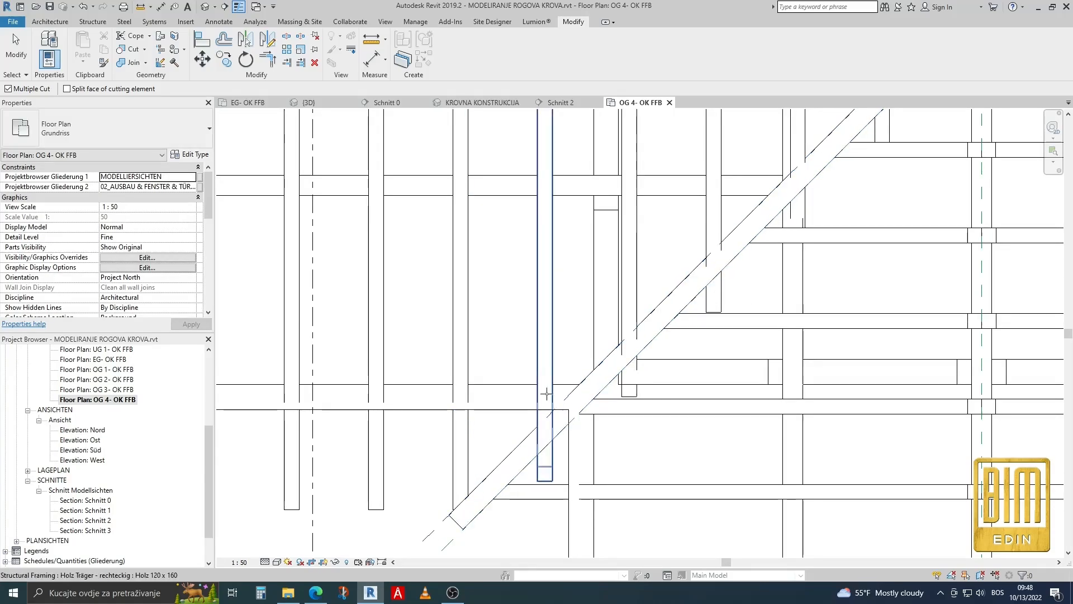
pyautogui.click(639, 294)
pyautogui.click(724, 215)
pyautogui.scroll(-3, 679, 408)
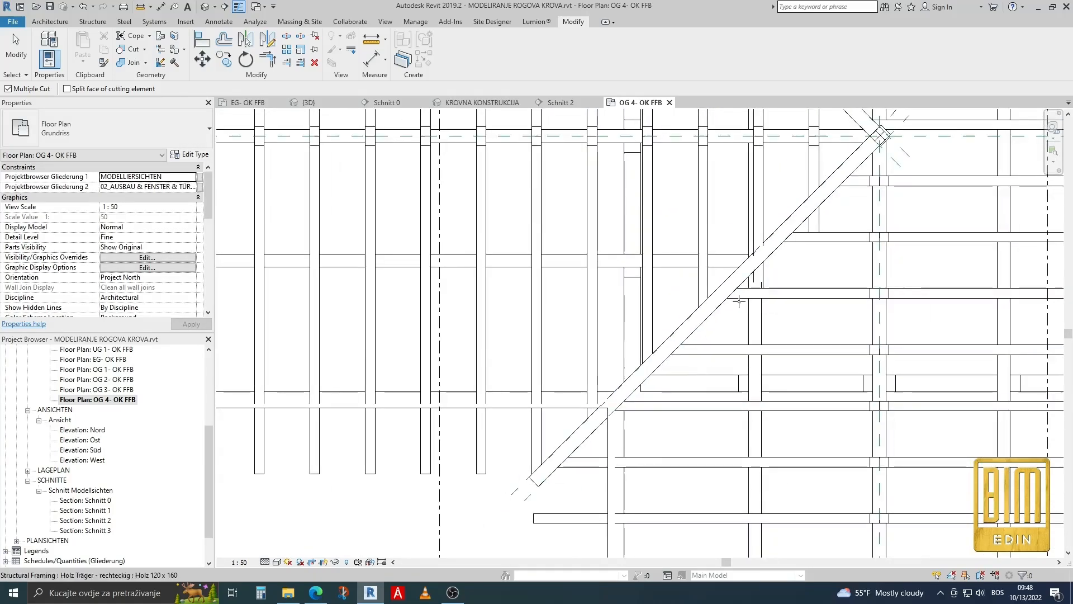
pyautogui.scroll(2, 757, 216)
pyautogui.click(758, 216)
pyautogui.scroll(-2, 719, 338)
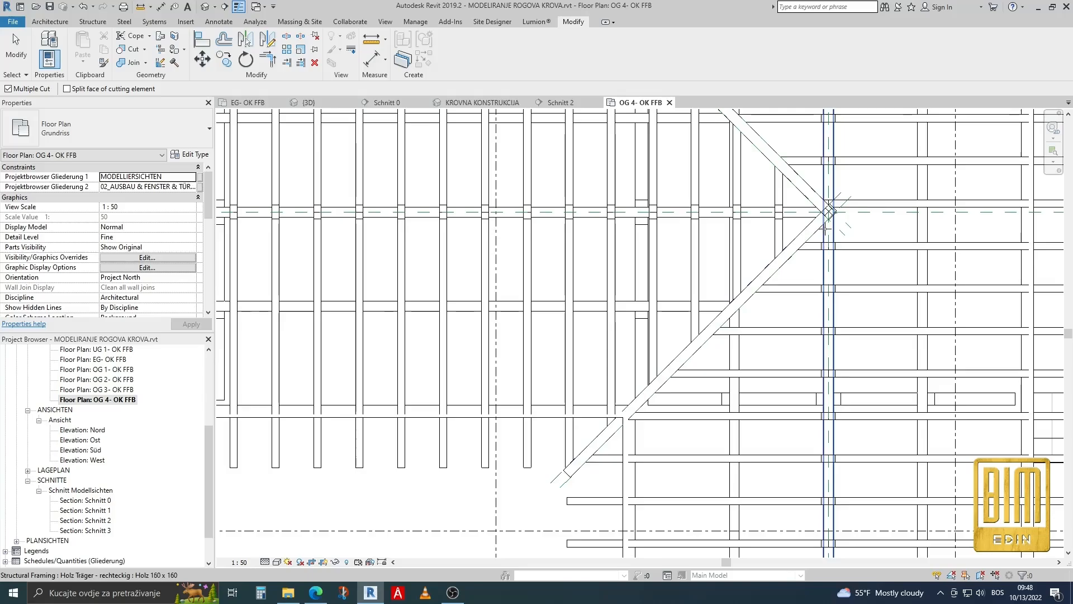
# Inspect the rafters on both sides of the valley beam in the KROVNA KONSTRUKCIJA 3D view and return to the OG 4- OK FFB plan.
pyautogui.click(205, 7)
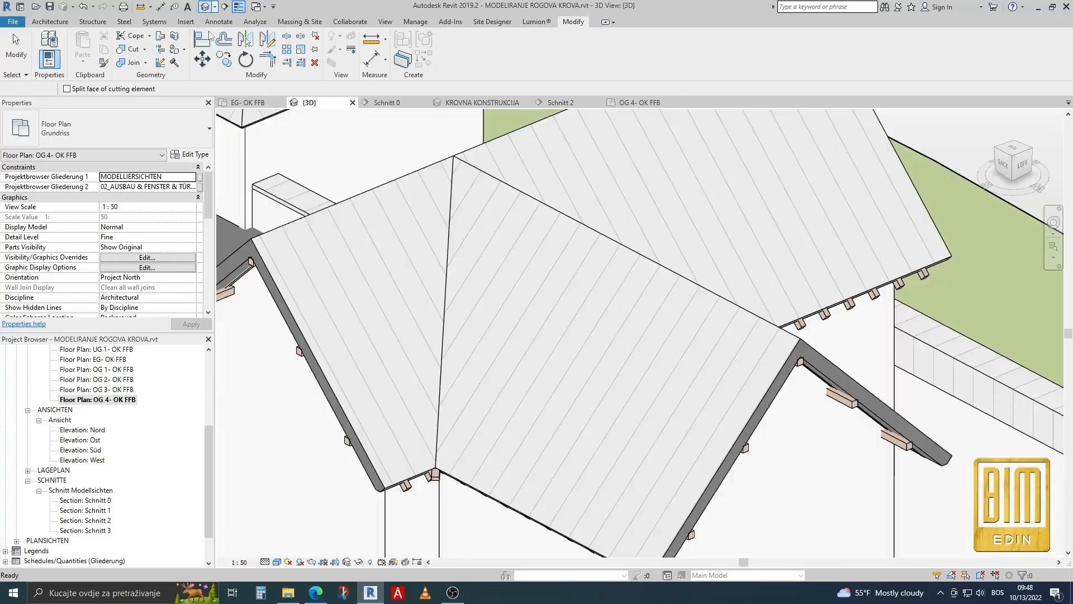
pyautogui.click(475, 103)
pyautogui.scroll(-3, 522, 216)
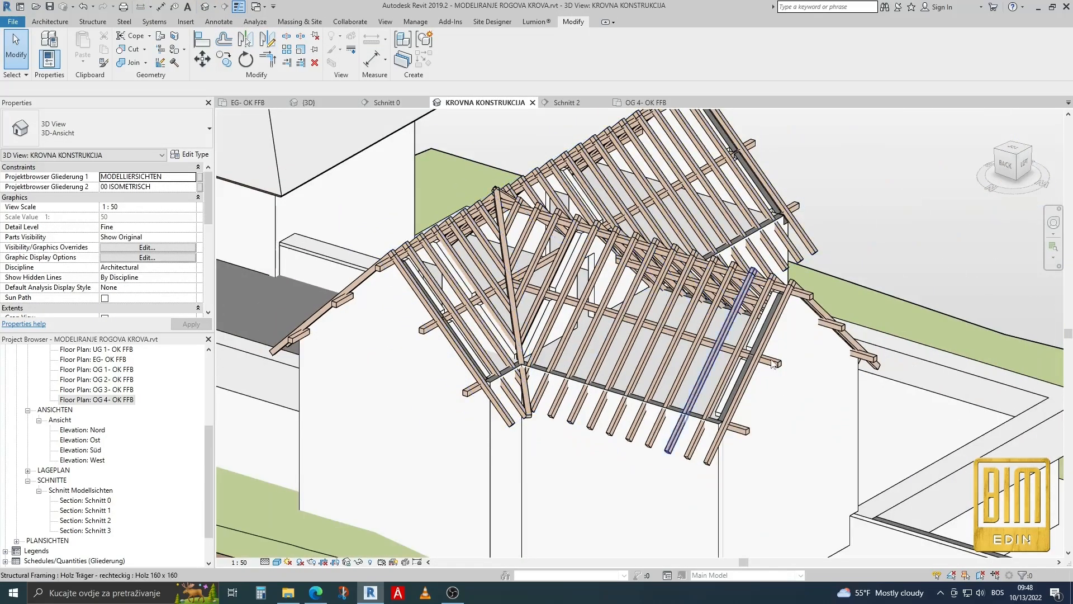
pyautogui.keyDown('shift'); pyautogui.moveTo(851, 397); pyautogui.dragTo(619, 428, button='middle'); pyautogui.keyUp('shift')
pyautogui.scroll(5, 592, 268)
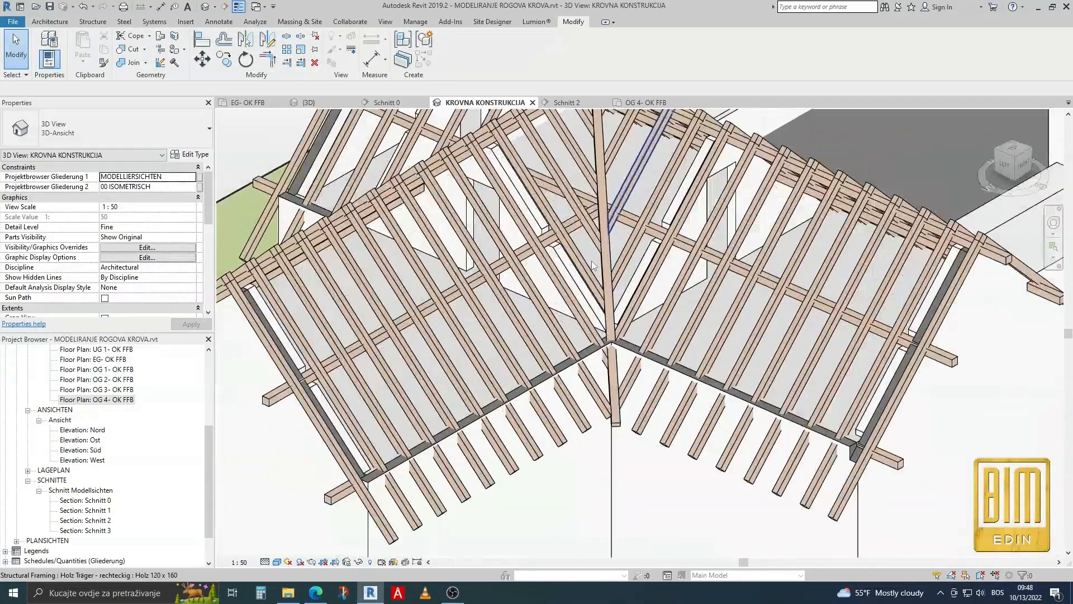
pyautogui.scroll(-4, 635, 364)
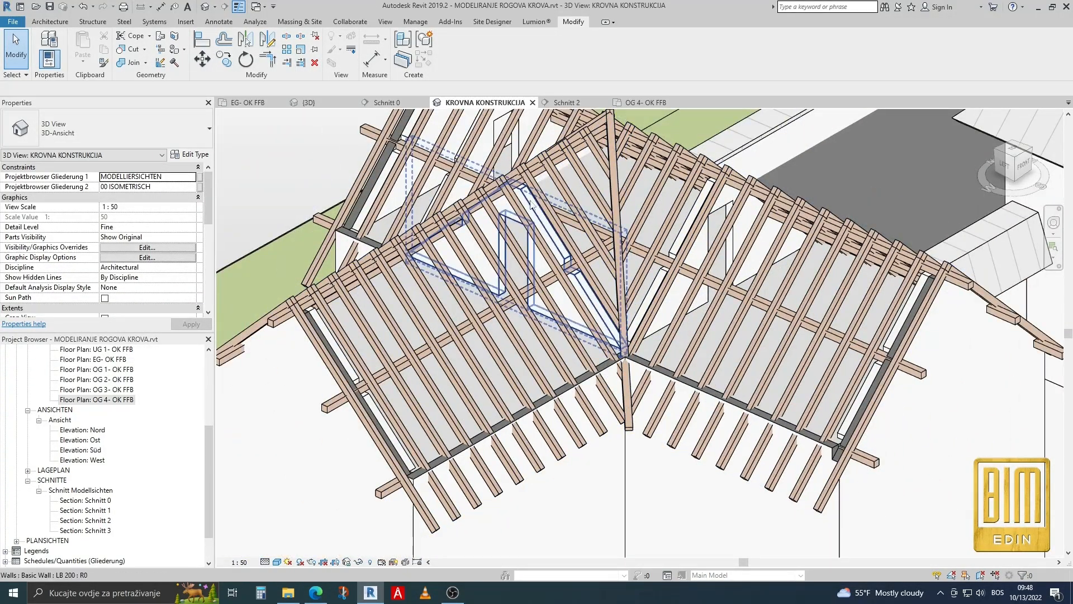
pyautogui.scroll(3, 425, 280)
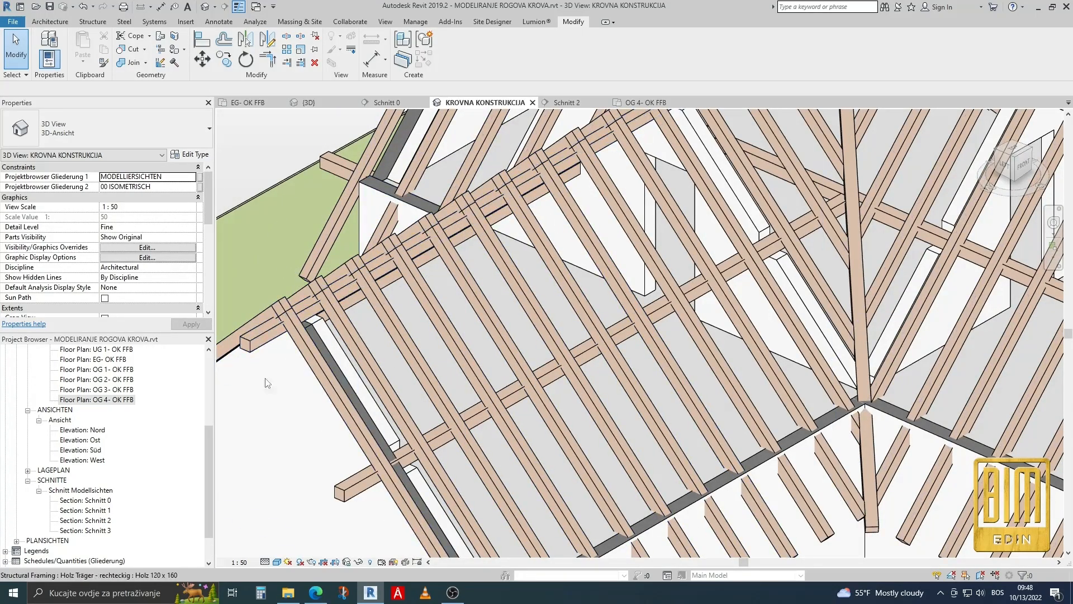
pyautogui.doubleClick(99, 400)
# Try to cut the first two rafters of the side wing's upper slope with the ridge reference plane.
pyautogui.scroll(-3, 431, 265)
pyautogui.scroll(8, 431, 266)
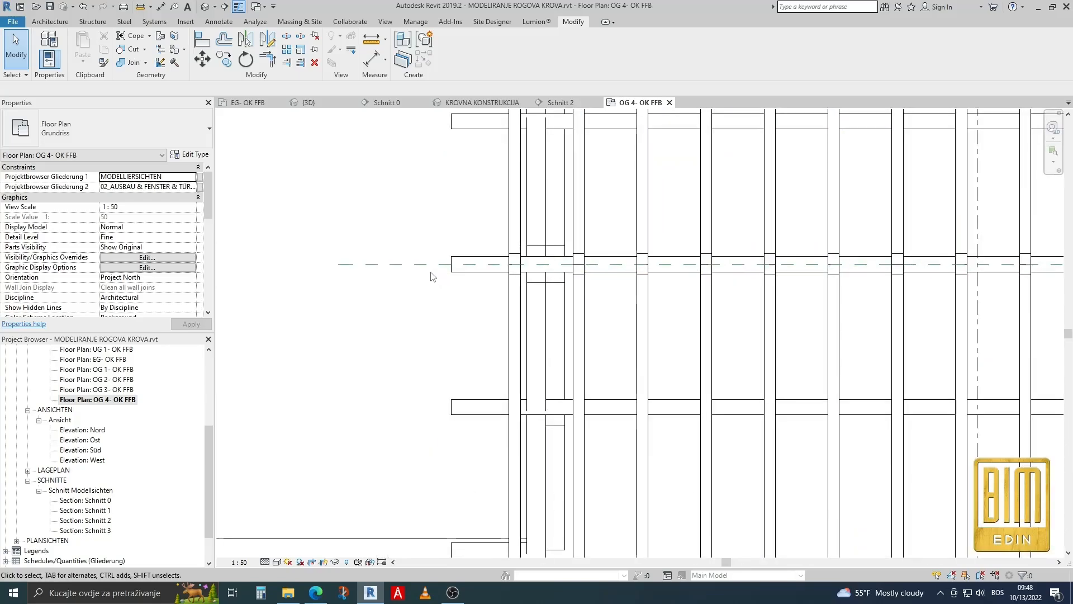
pyautogui.click(430, 262)
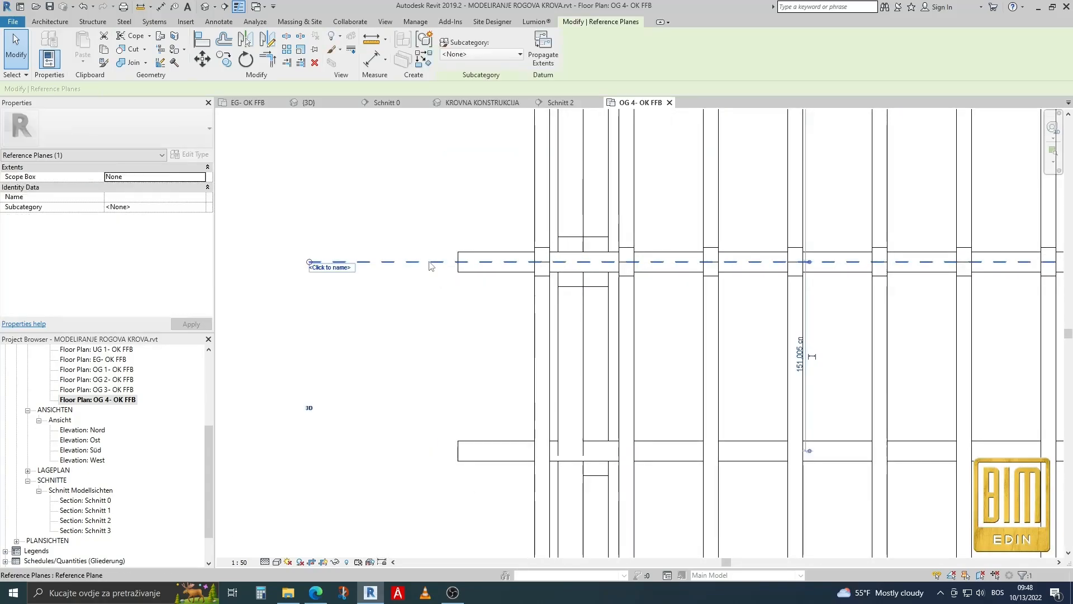
pyautogui.click(383, 214)
pyautogui.click(128, 49)
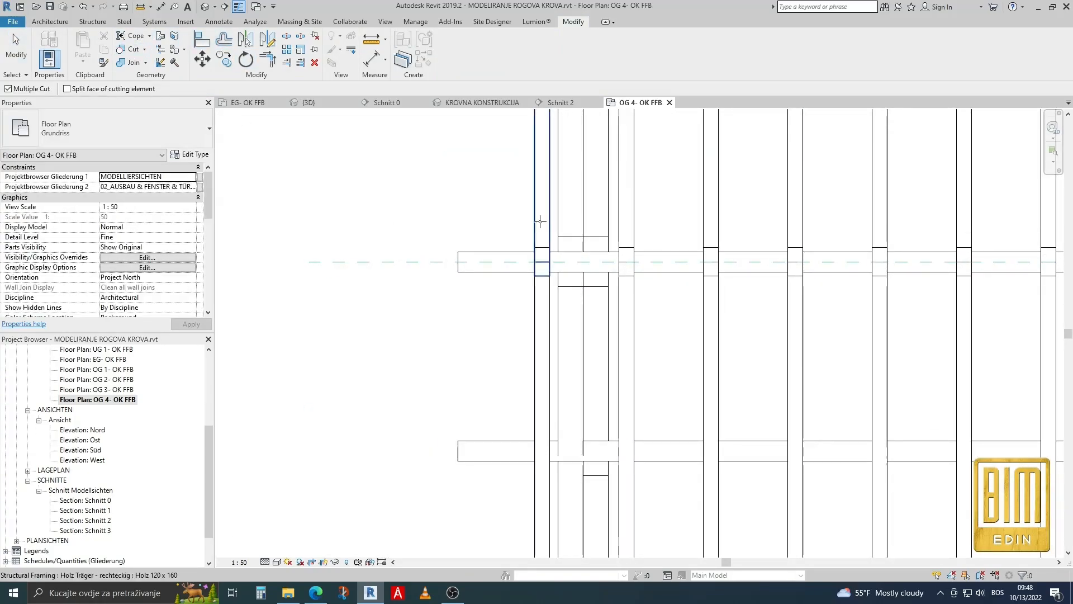
pyautogui.click(540, 222)
pyautogui.click(433, 261)
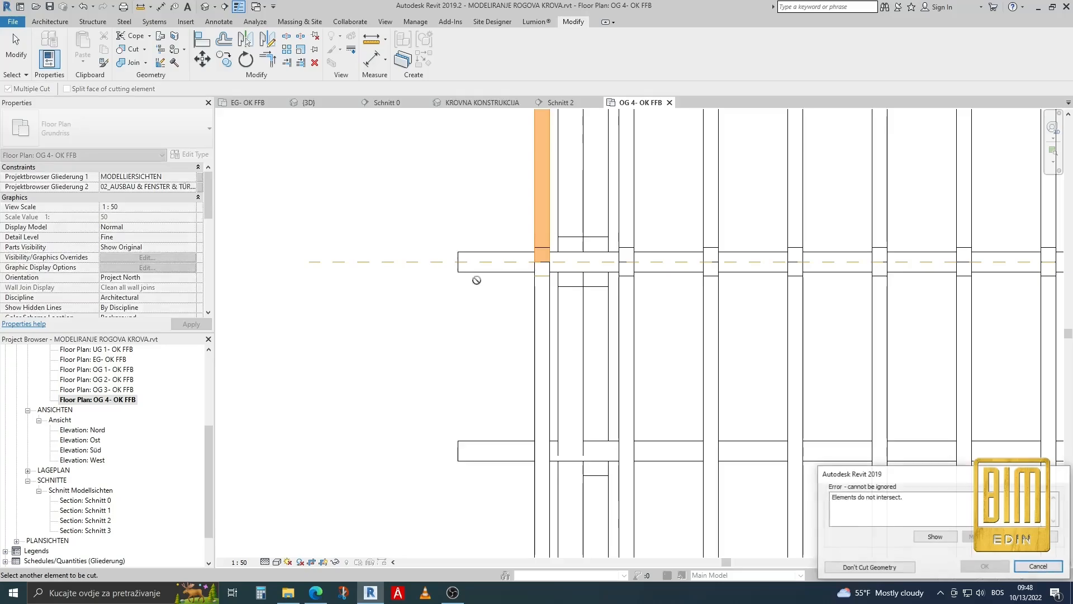
pyautogui.click(1038, 566)
pyautogui.click(347, 261)
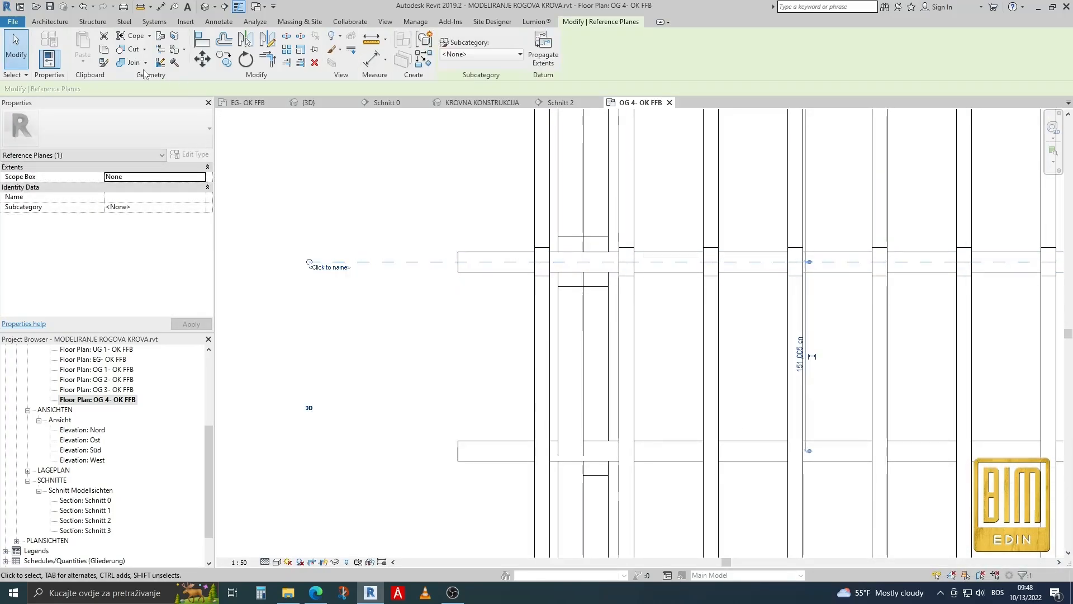
pyautogui.click(128, 50)
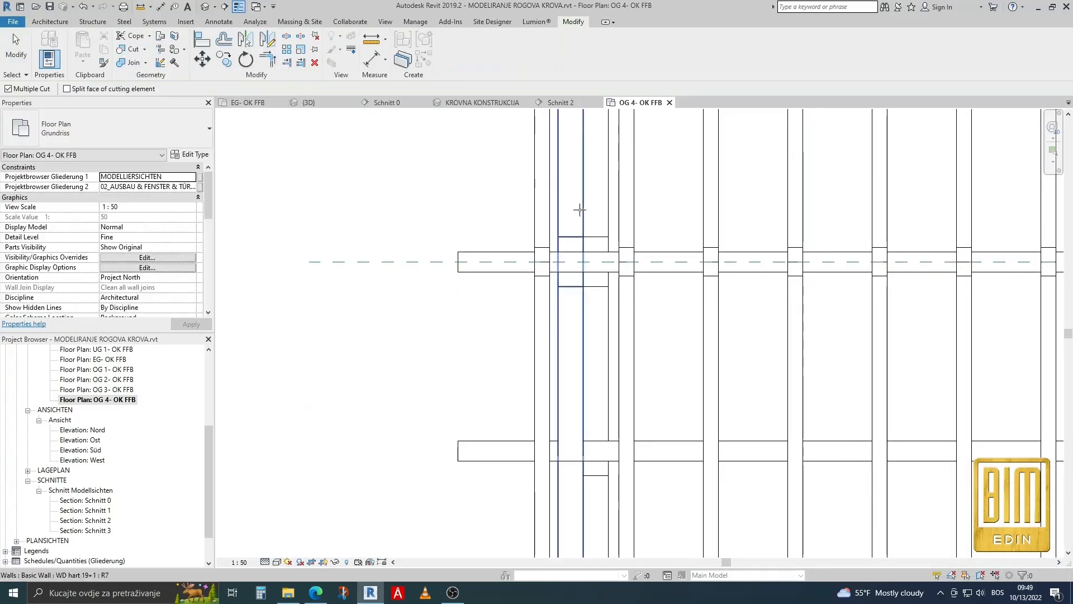
pyautogui.click(636, 207)
pyautogui.click(400, 262)
pyautogui.click(1029, 567)
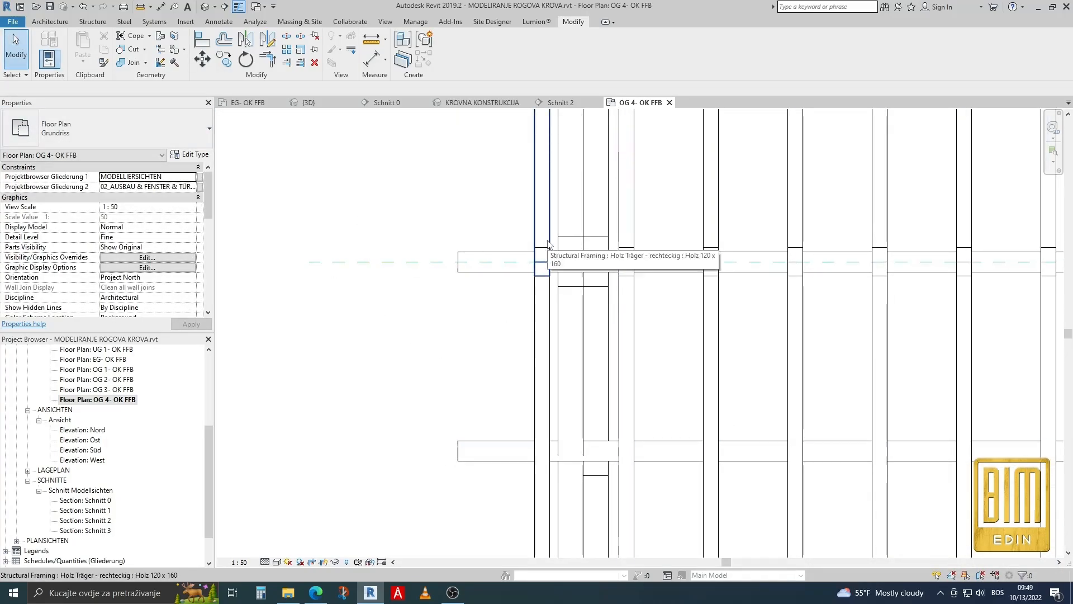
# Edit the boundary of the wing's upper-slope beam system, moving its ridge-side line about 16 cm beyond the ridge reference plane.
pyautogui.click(485, 264)
pyautogui.scroll(-4, 484, 263)
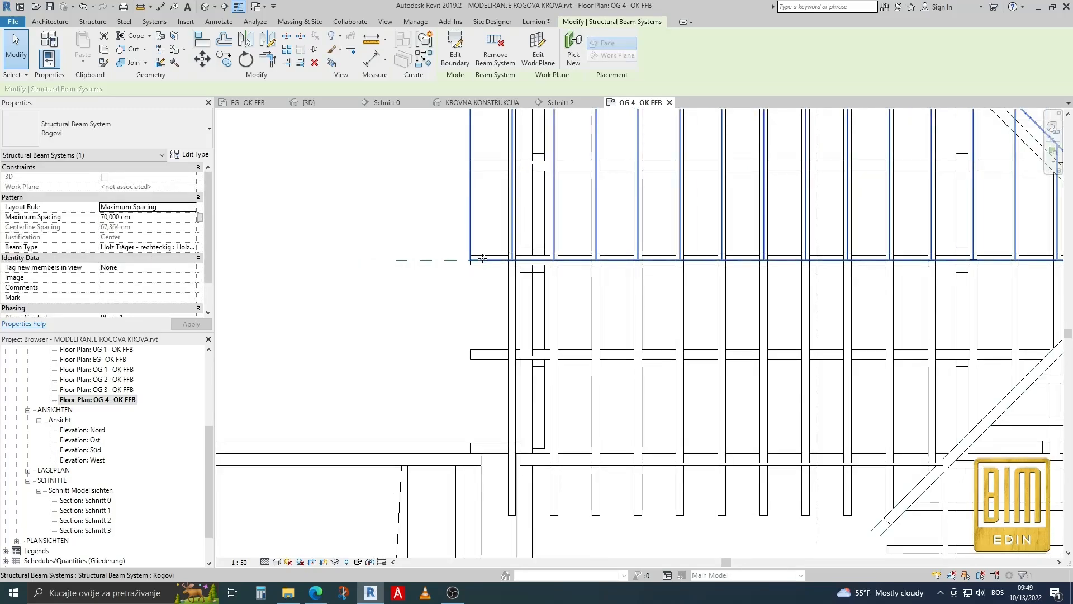
pyautogui.click(463, 75)
pyautogui.scroll(5, 682, 259)
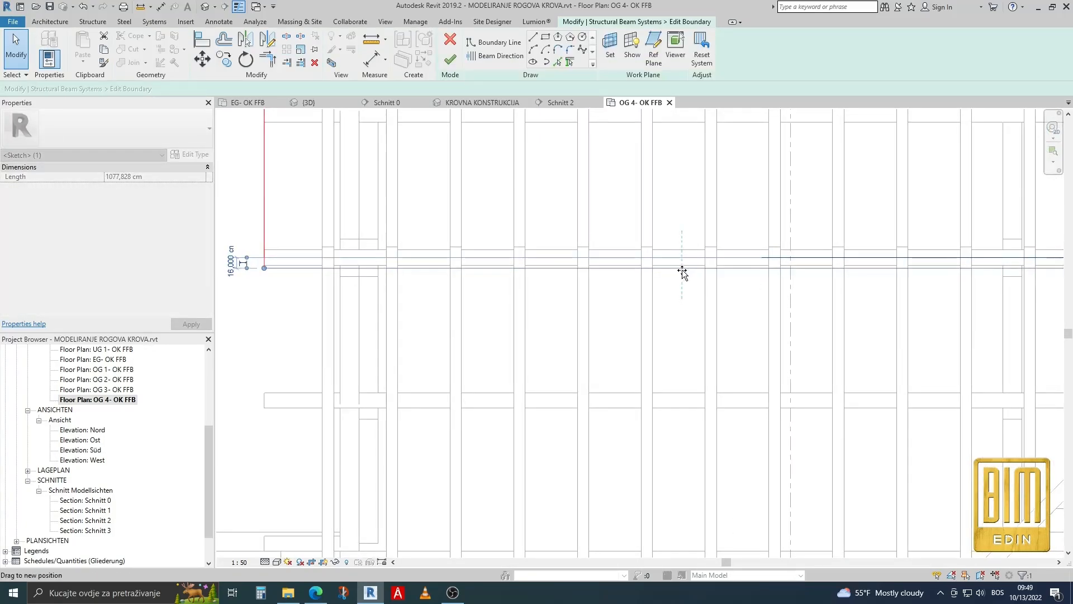
pyautogui.scroll(-2, 682, 270)
pyautogui.click(451, 59)
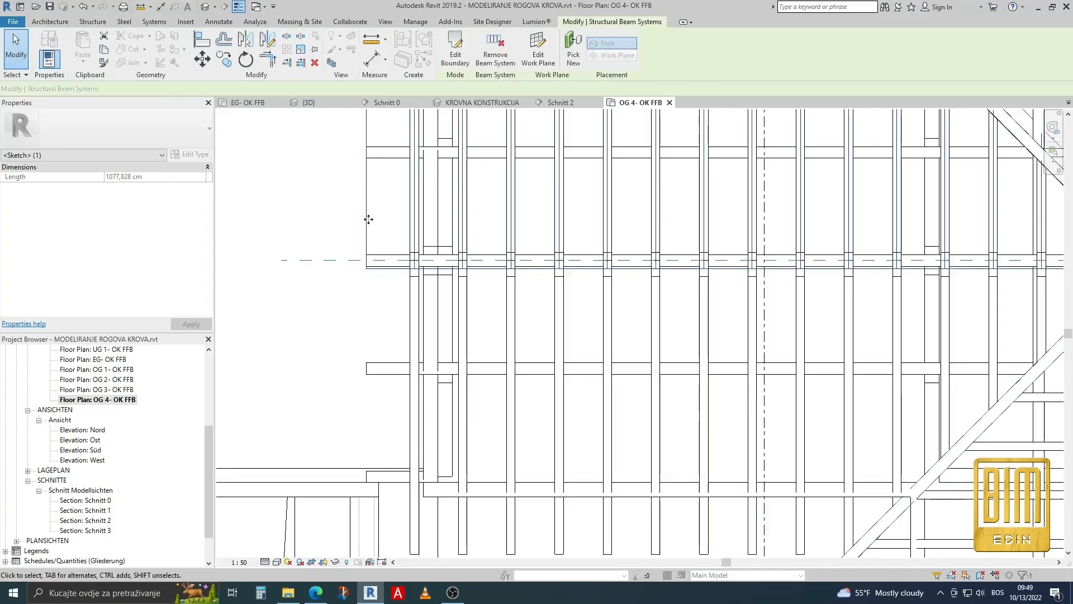
# Cut all rafters of the side wing's upper slope at the ridge with the ridge reference plane.
pyautogui.scroll(5, 361, 275)
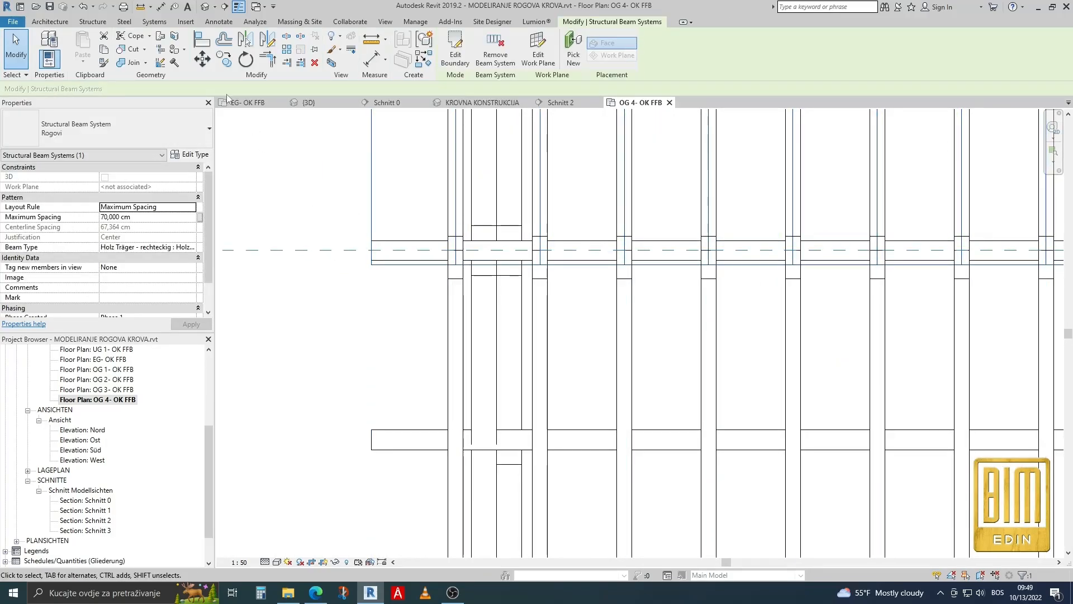
pyautogui.click(132, 49)
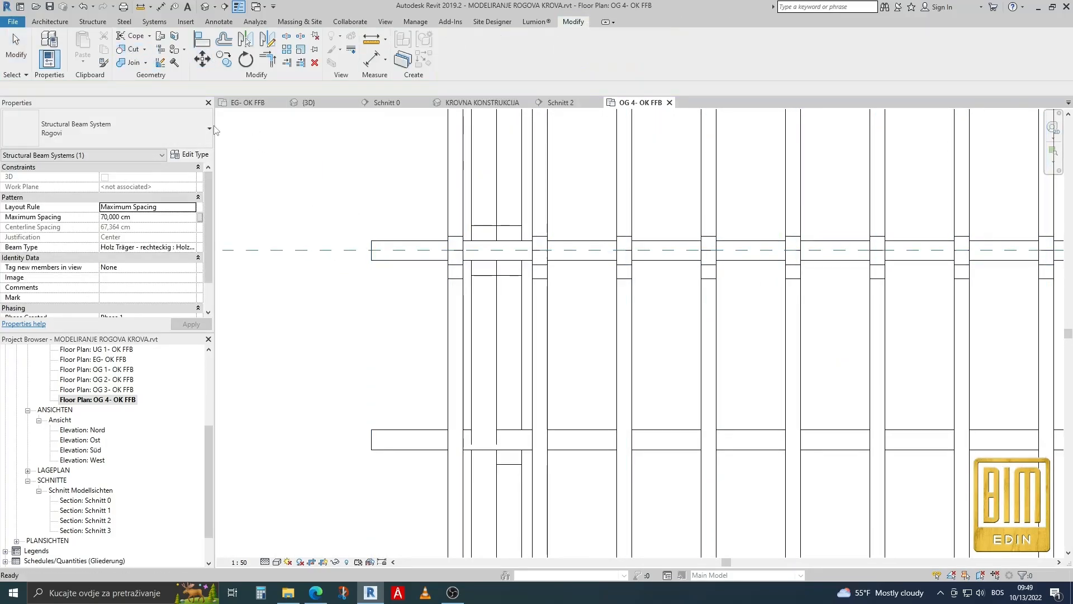
pyautogui.click(446, 211)
pyautogui.click(504, 214)
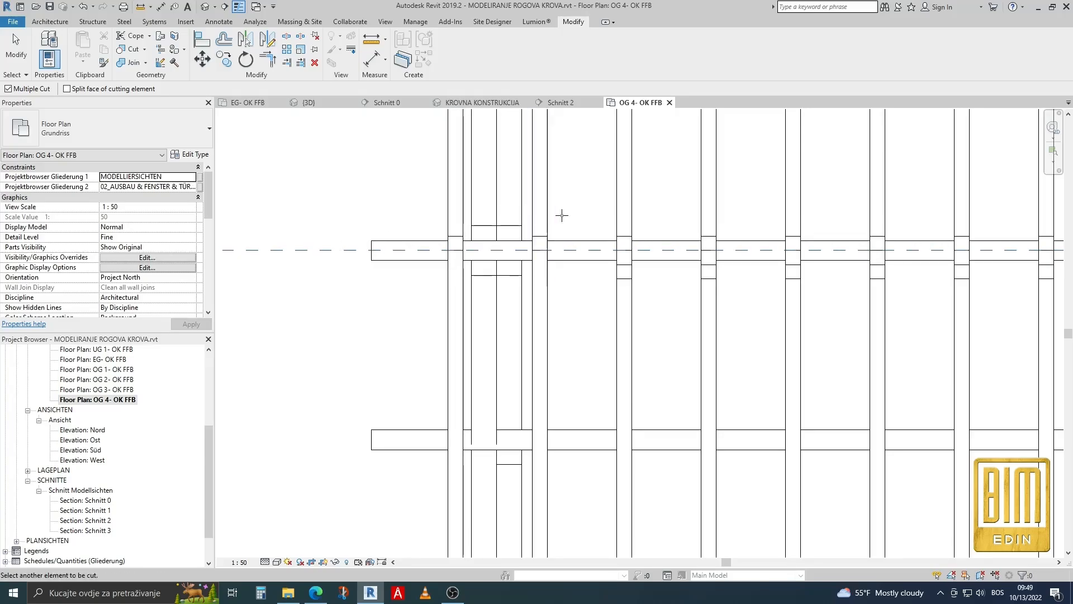
pyautogui.scroll(-2, 699, 212)
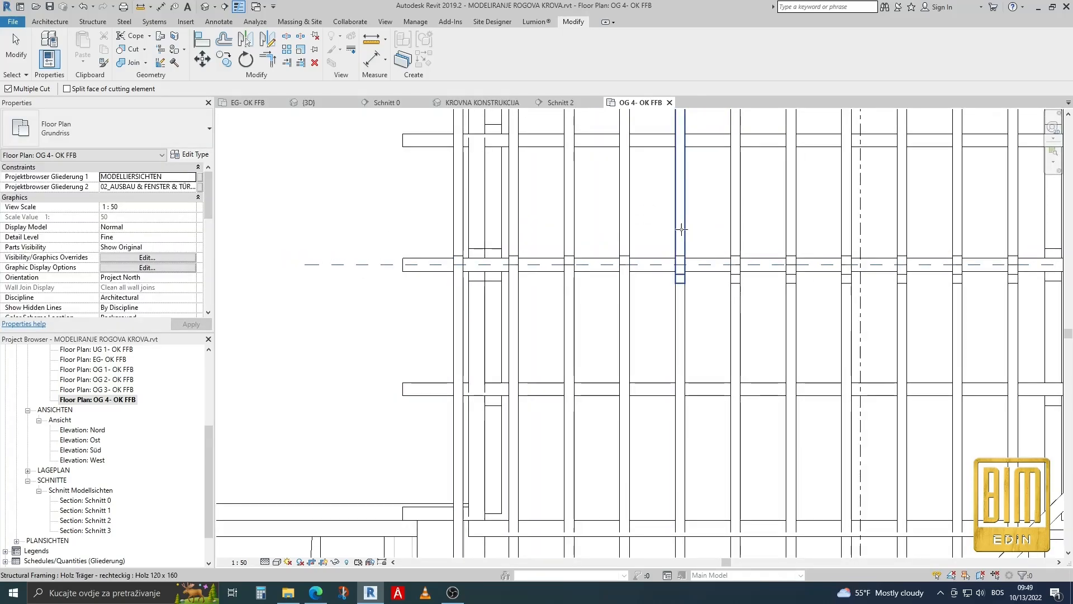
pyautogui.click(742, 229)
pyautogui.click(789, 225)
pyautogui.click(844, 229)
pyautogui.scroll(-3, 629, 255)
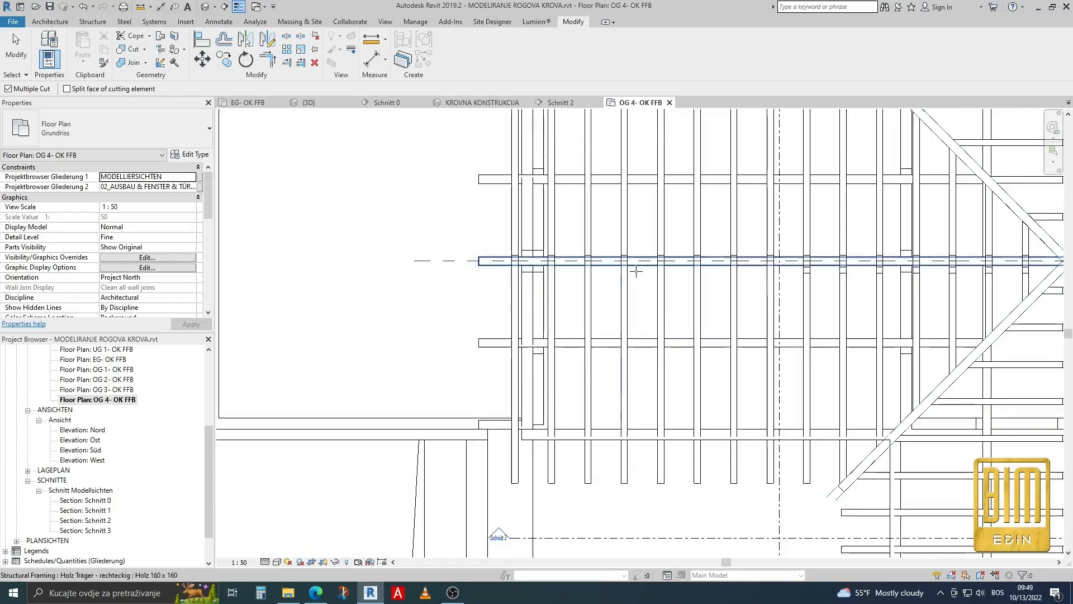
pyautogui.scroll(2, 798, 222)
pyautogui.click(805, 225)
pyautogui.click(857, 226)
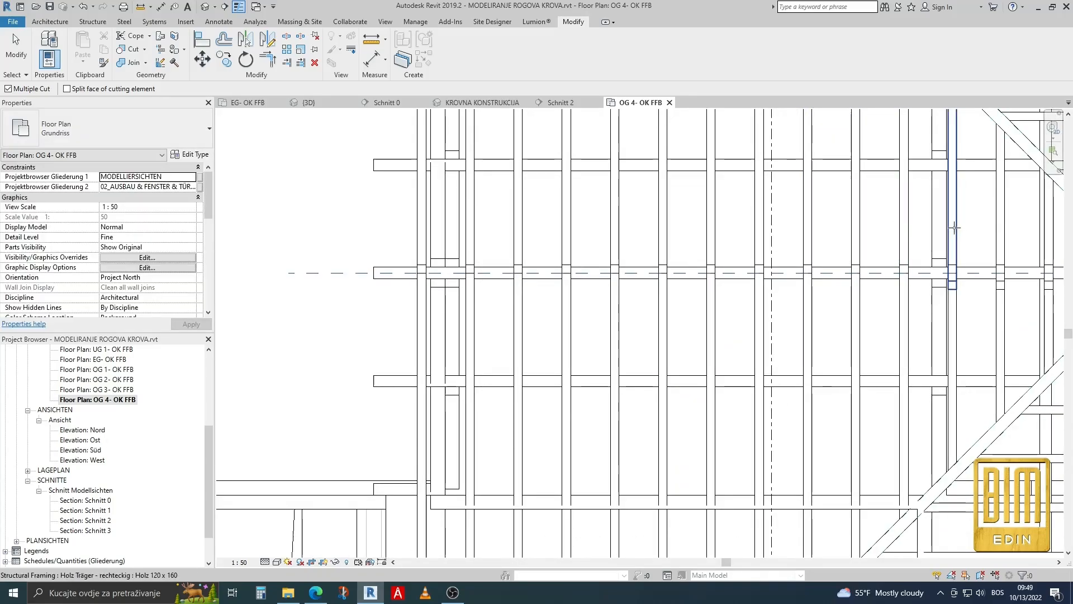
pyautogui.click(955, 228)
pyautogui.click(1001, 232)
pyautogui.scroll(-3, 877, 245)
pyautogui.scroll(4, 1003, 250)
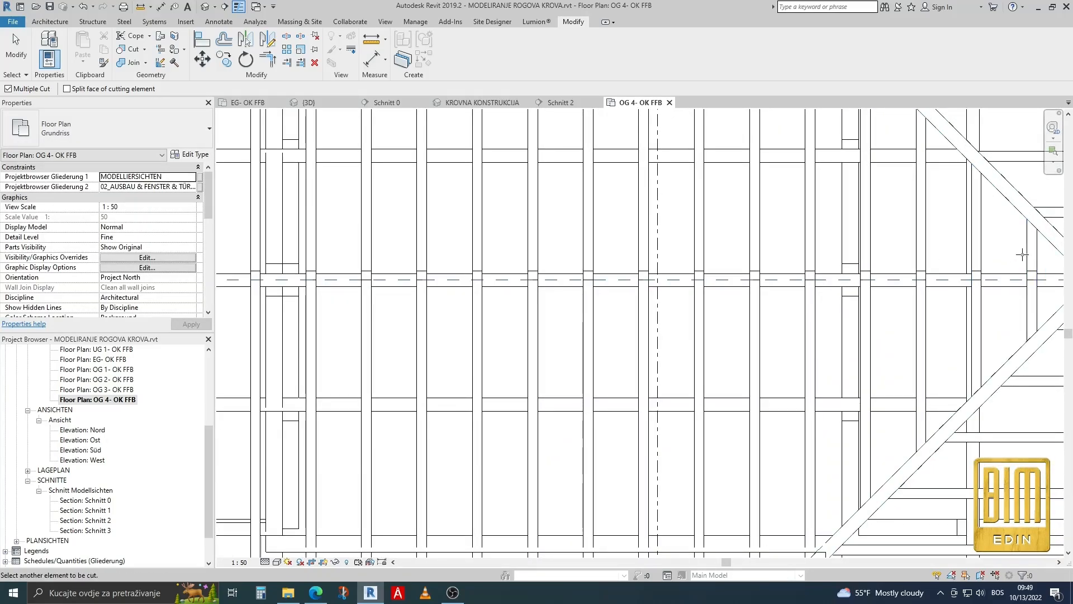
# Try to cut the outermost rafter of the wing's lower slope with the ridge reference plane.
pyautogui.scroll(-3, 1023, 255)
pyautogui.scroll(3, 572, 288)
pyautogui.click(572, 288)
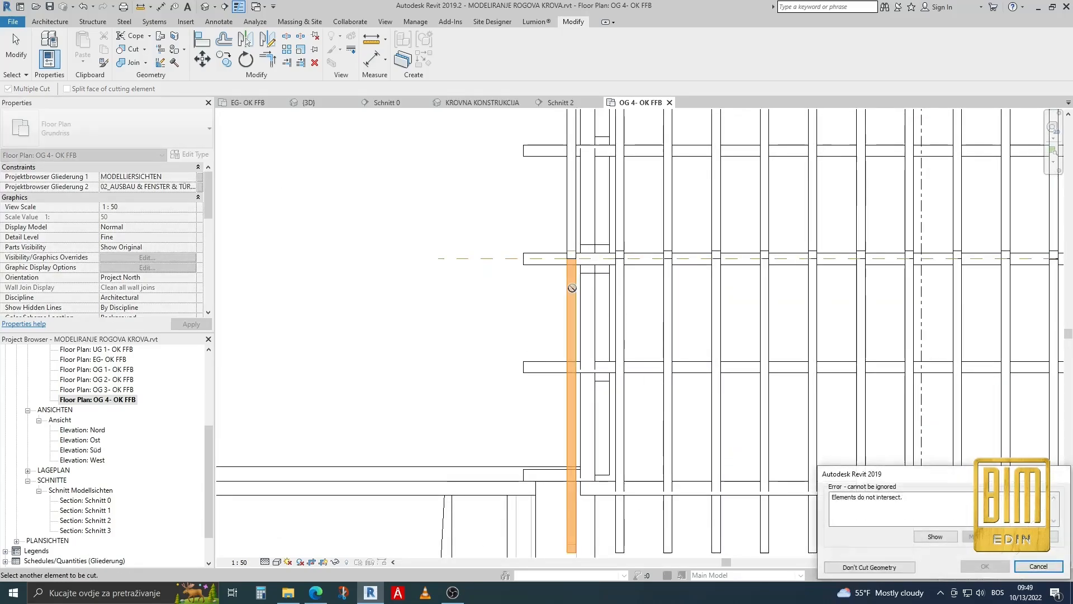
pyautogui.click(1038, 566)
pyautogui.press('Escape')
# Edit the boundary of the wing's lower-slope beam system, moving its ridge-side line past the ridge reference plane to the ridge beam's far edge.
pyautogui.scroll(3, 566, 283)
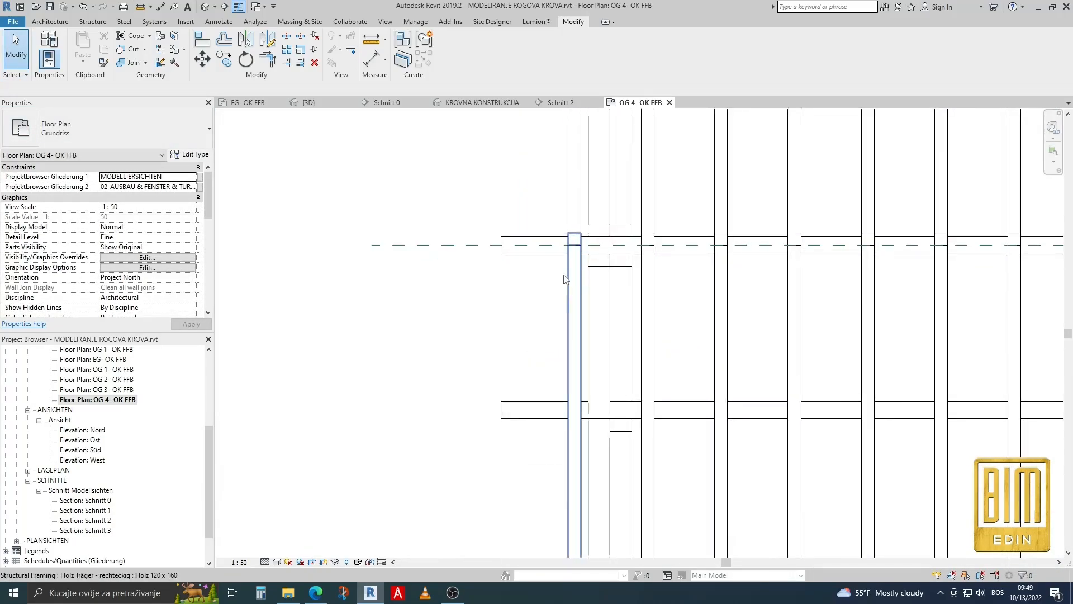
pyautogui.click(563, 246)
pyautogui.moveTo(709, 256); pyautogui.dragTo(609, 239, button='middle')
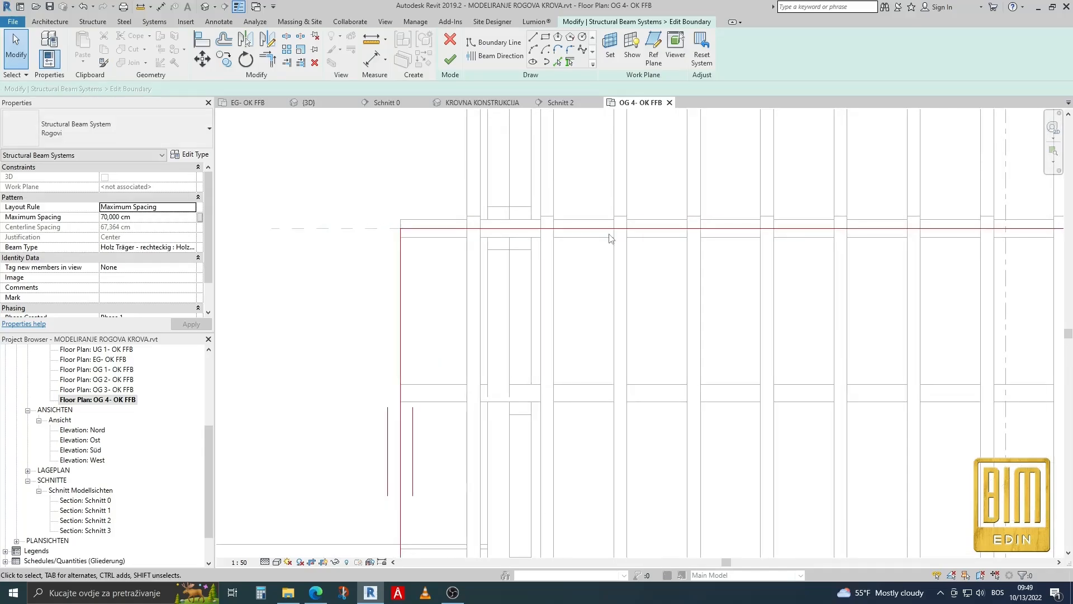
pyautogui.scroll(1, 606, 229)
pyautogui.moveTo(606, 228); pyautogui.dragTo(601, 216)
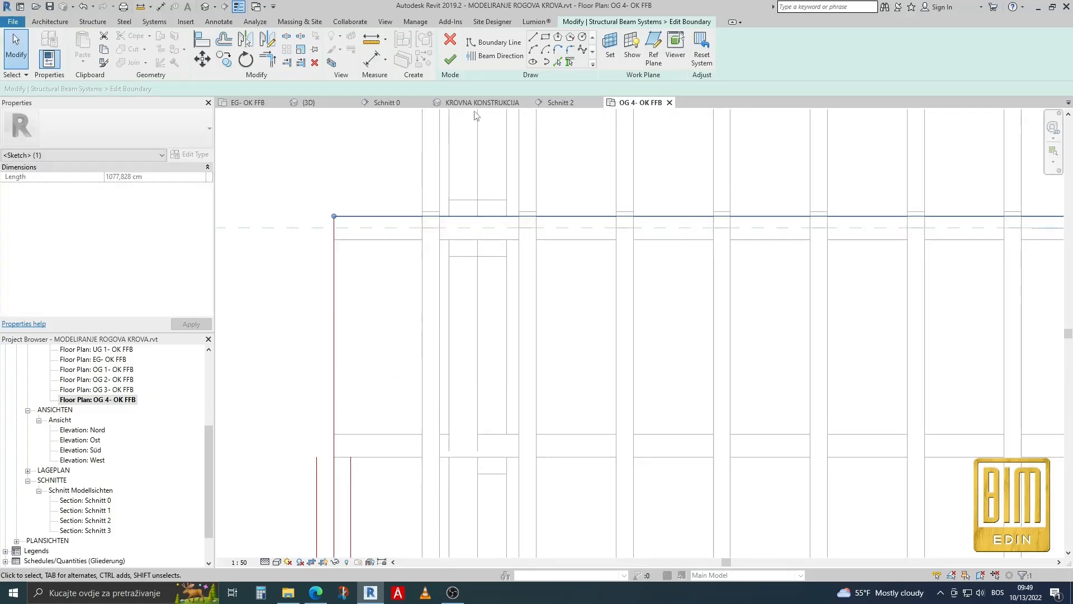
pyautogui.click(450, 59)
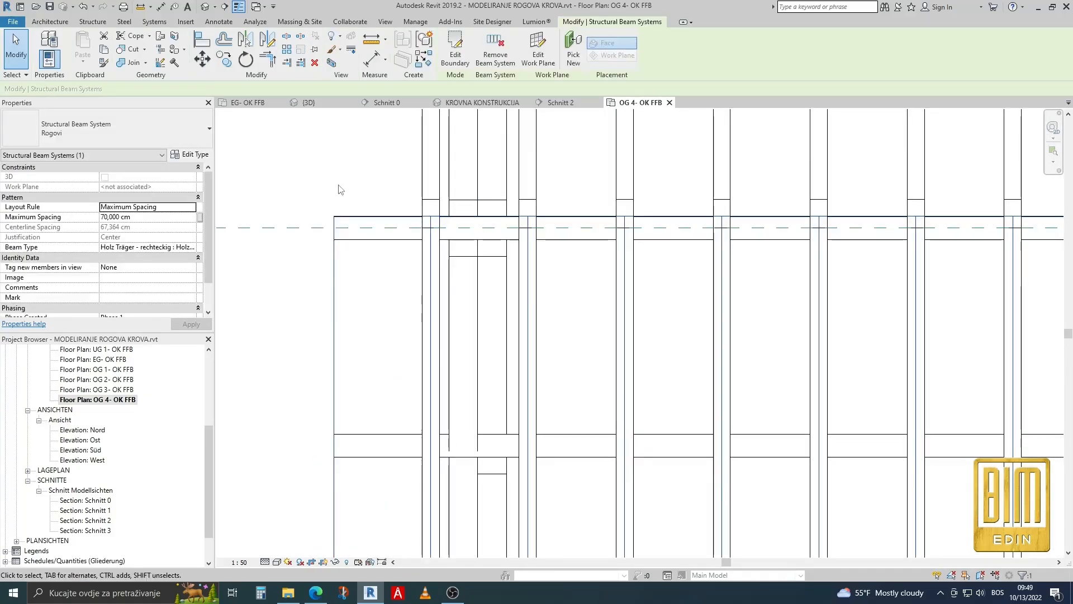
# Cut all rafters of the side wing's lower slope at the ridge with the ridge reference plane.
pyautogui.click(122, 54)
pyautogui.click(438, 267)
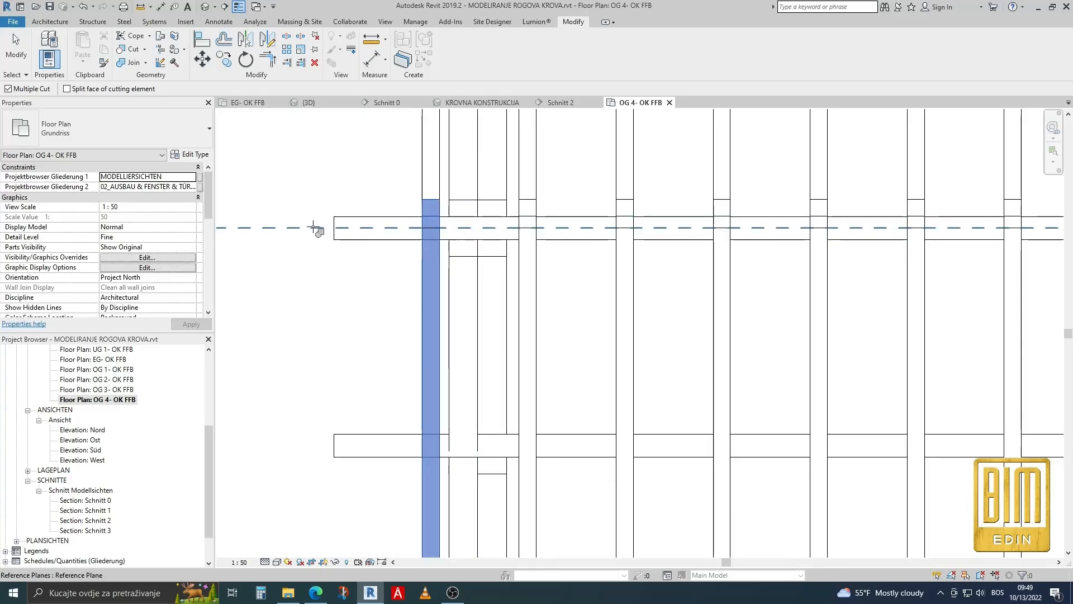
pyautogui.click(313, 227)
pyautogui.click(540, 274)
pyautogui.click(625, 280)
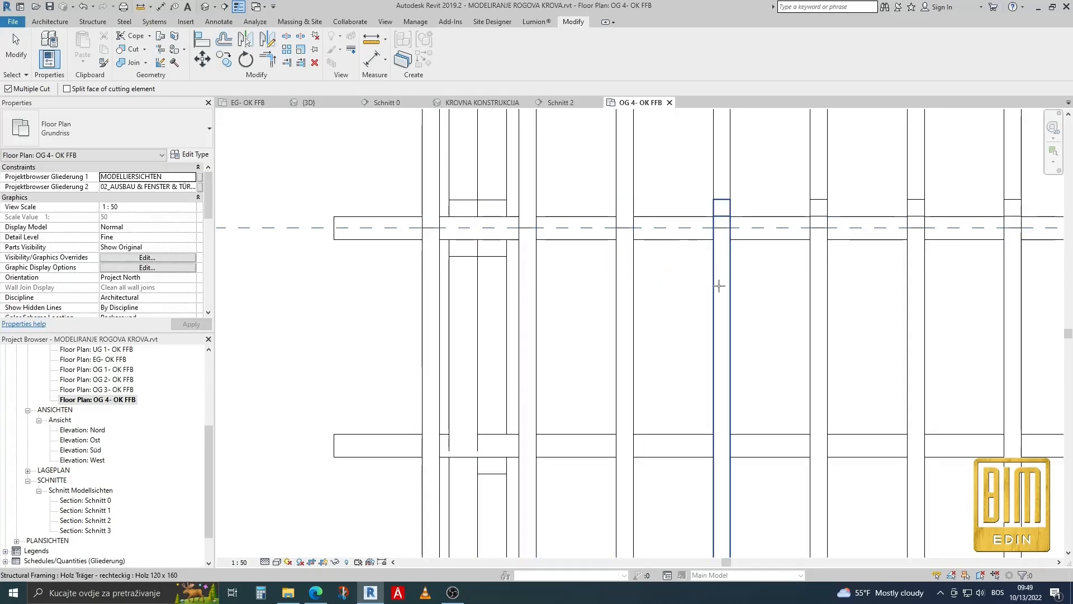
pyautogui.click(719, 286)
pyautogui.click(819, 285)
pyautogui.click(922, 290)
pyautogui.scroll(-5, 1006, 304)
pyautogui.moveTo(1021, 310); pyautogui.dragTo(724, 293, button='middle')
pyautogui.scroll(1, 719, 290)
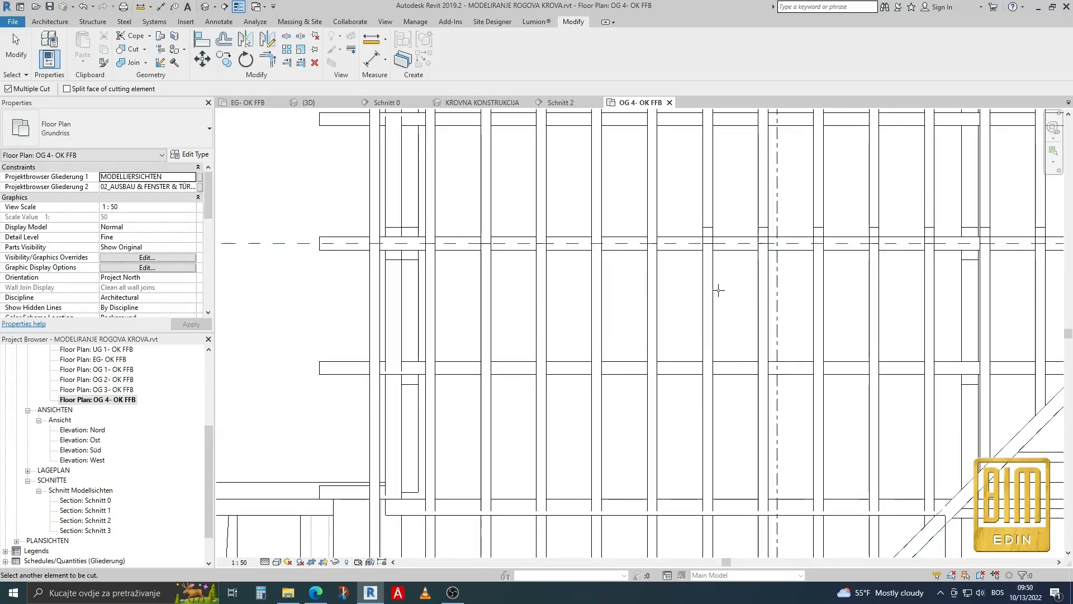
pyautogui.click(718, 290)
pyautogui.click(774, 288)
pyautogui.click(829, 285)
pyautogui.scroll(-4, 1040, 286)
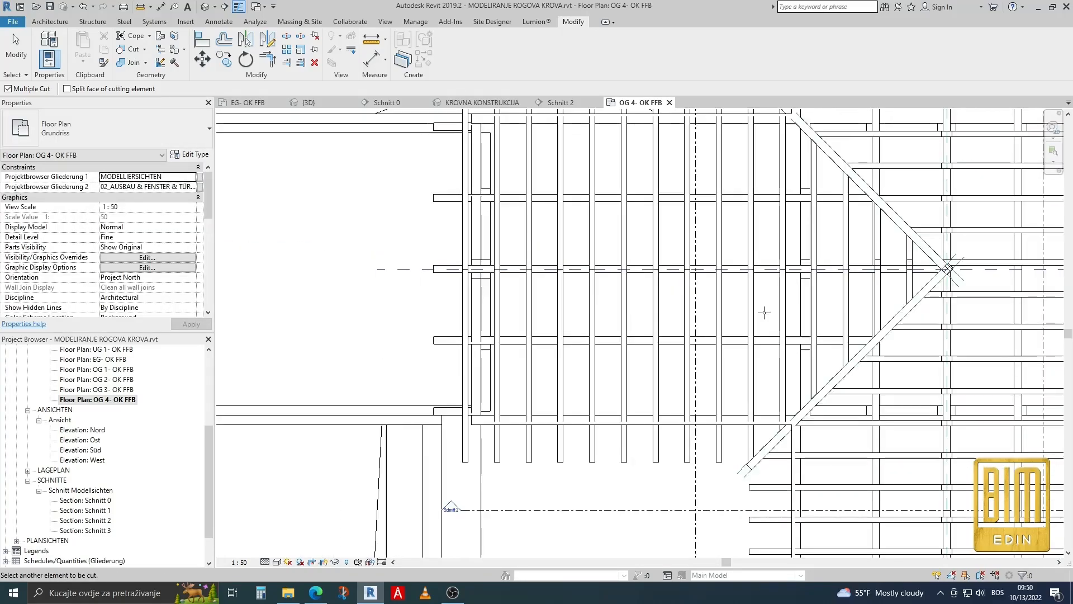
# Examine the rafter cuts along the side wing's ridge in the plan and in the 3D view KROVNA KONSTRUKCIJA.
pyautogui.scroll(3, 888, 281)
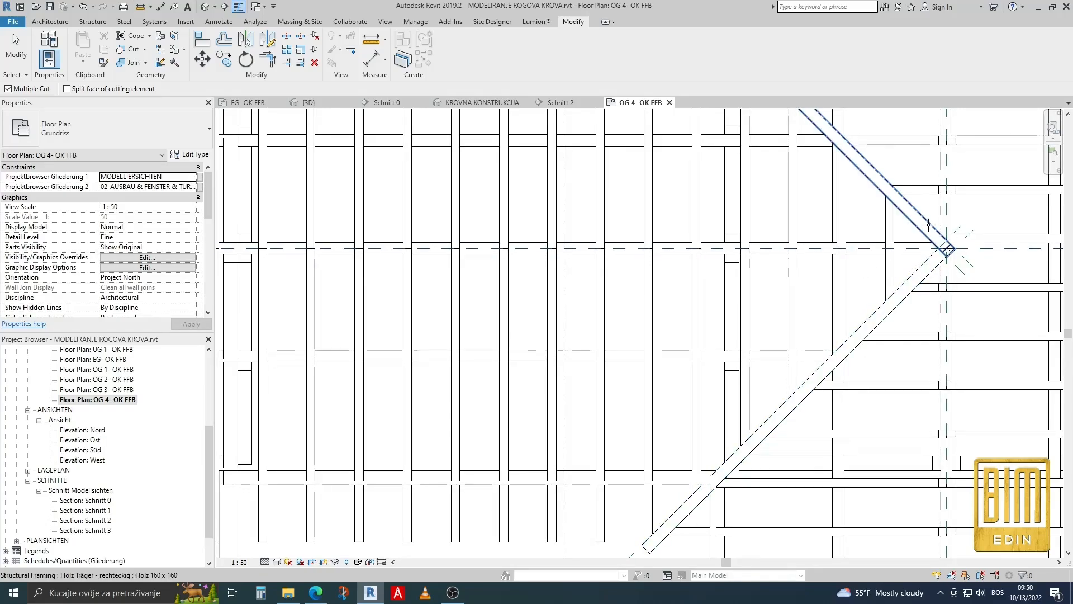
pyautogui.scroll(-3, 784, 271)
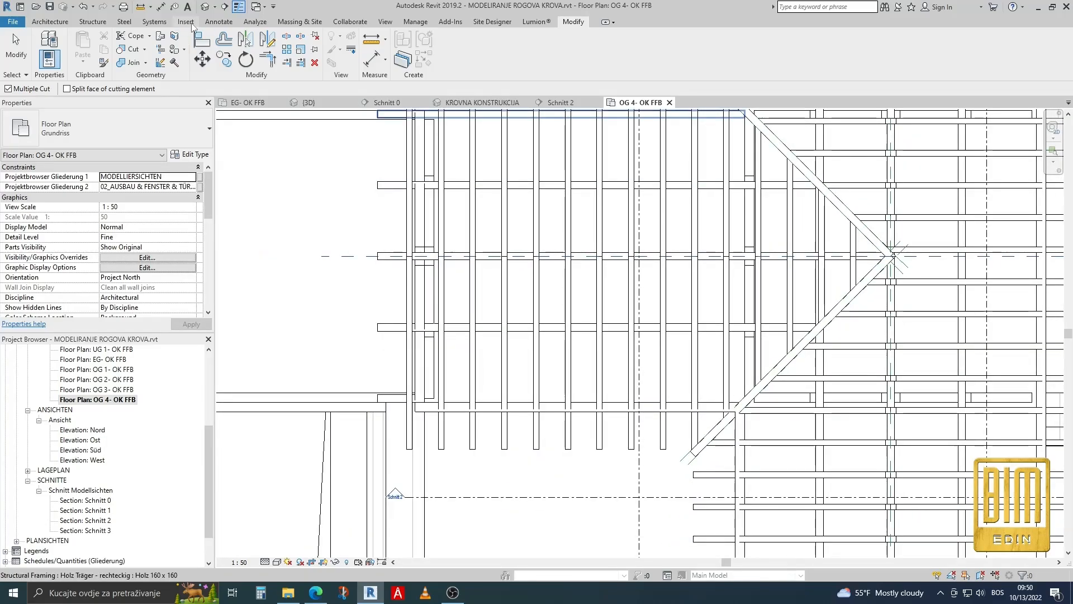
pyautogui.click(490, 103)
pyautogui.scroll(-4, 609, 269)
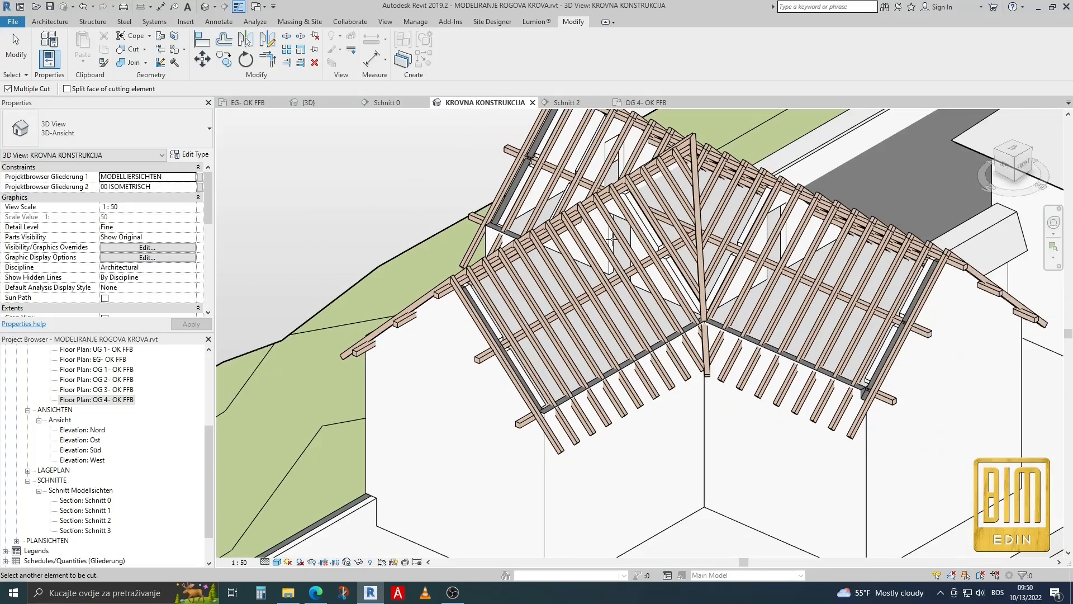
pyautogui.scroll(5, 675, 156)
pyautogui.scroll(-3, 585, 207)
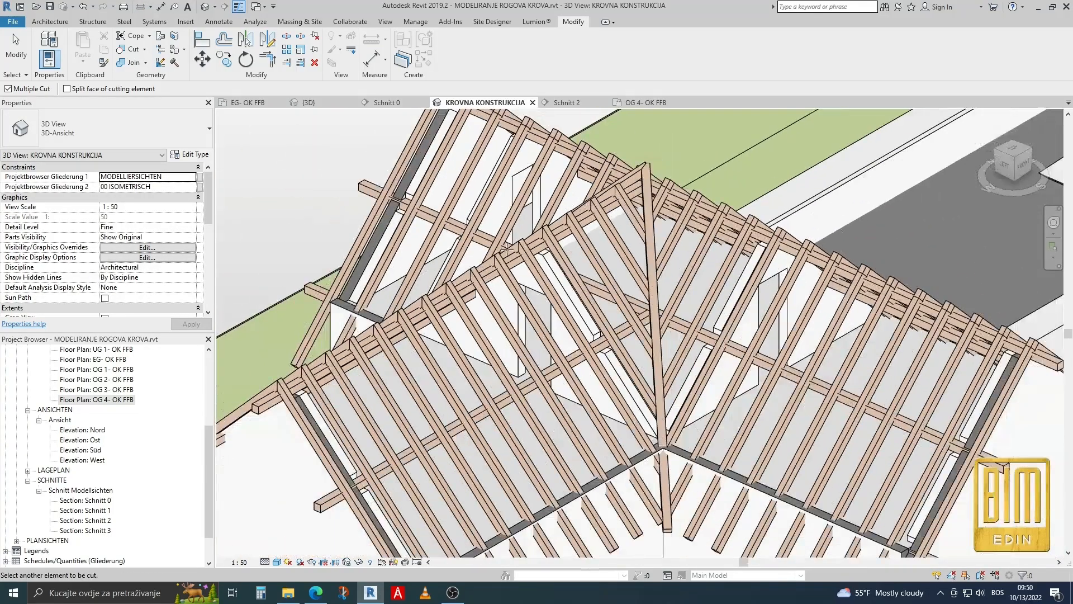
pyautogui.scroll(-3, 605, 212)
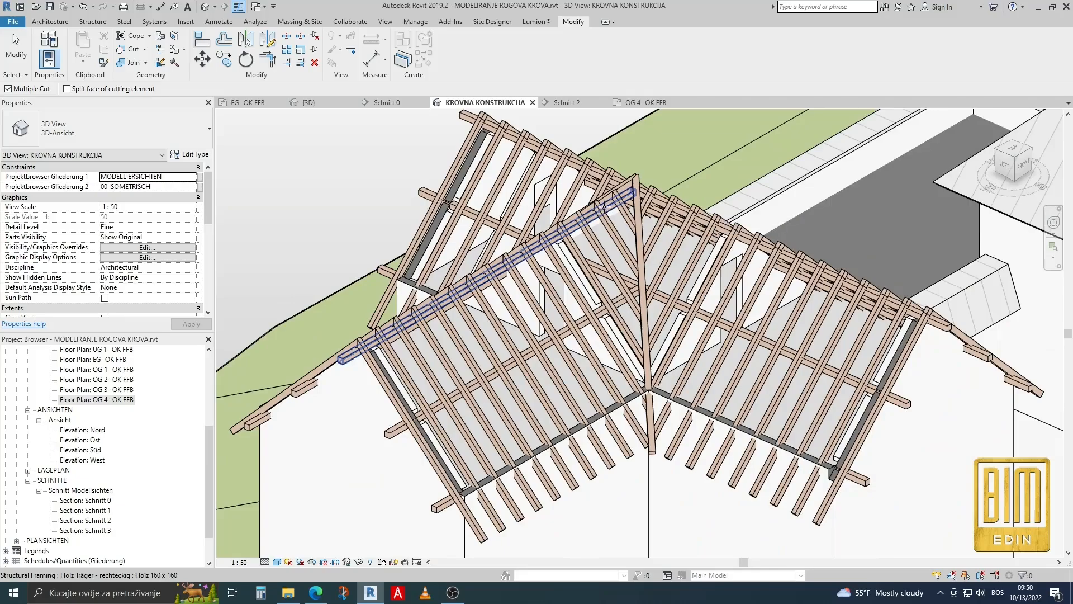
pyautogui.scroll(4, 570, 138)
pyautogui.scroll(-2, 582, 212)
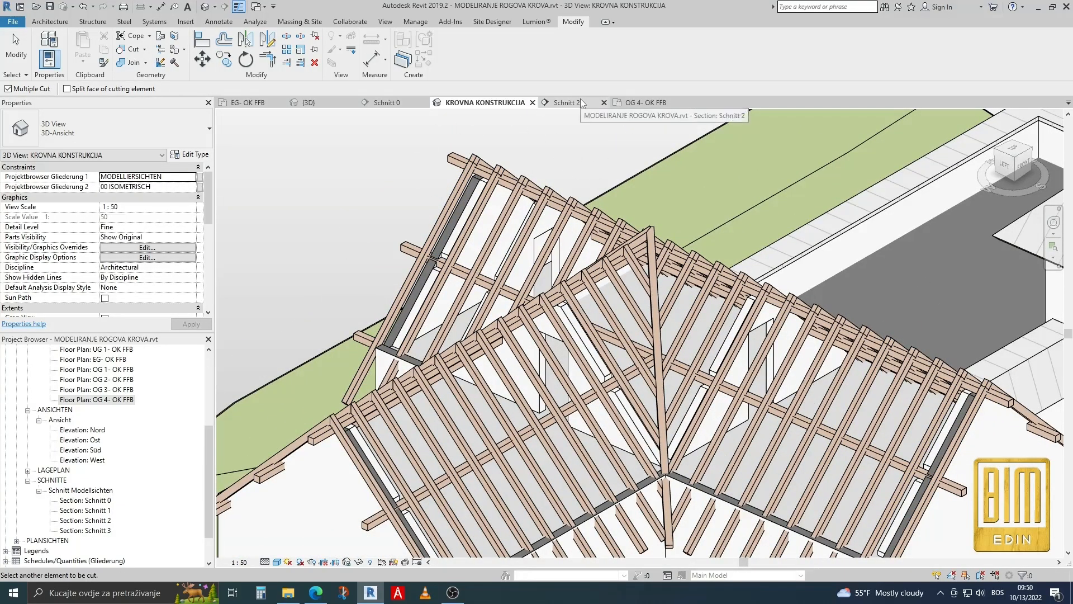
# In floor plan OG 4- OK FFB, cut the main roof's first seven rafter pairs from the gable end with the main ridge reference plane.
pyautogui.click(637, 103)
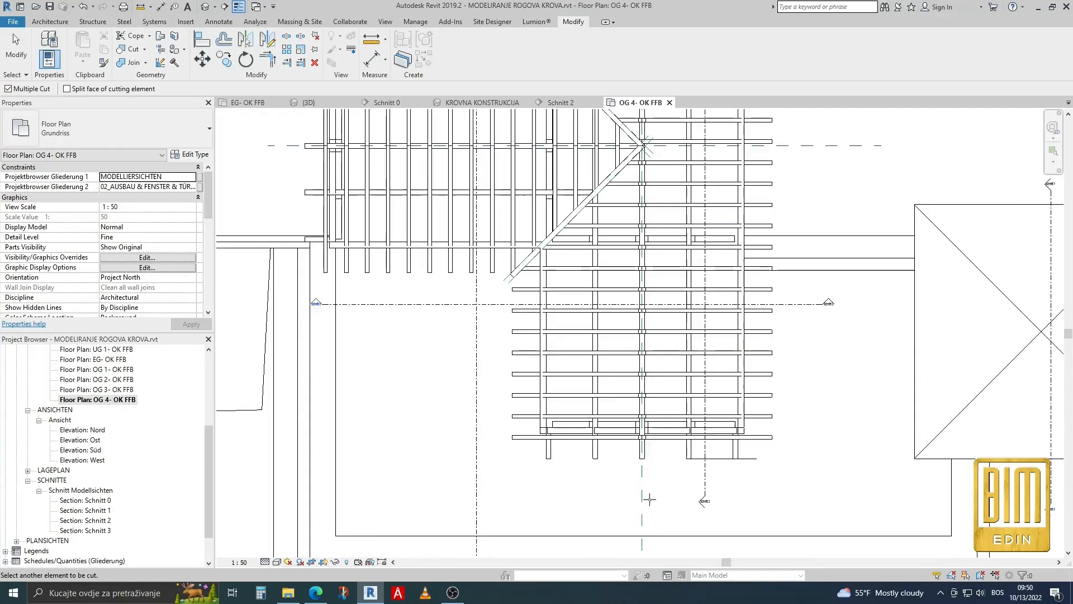
pyautogui.press('Escape')
pyautogui.click(120, 51)
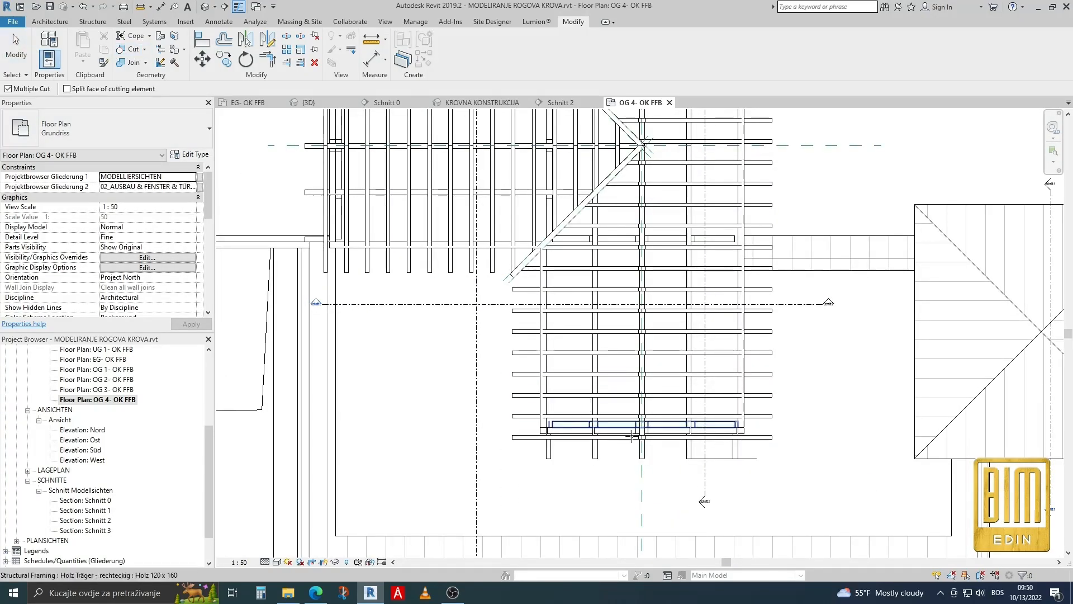
pyautogui.scroll(3, 636, 492)
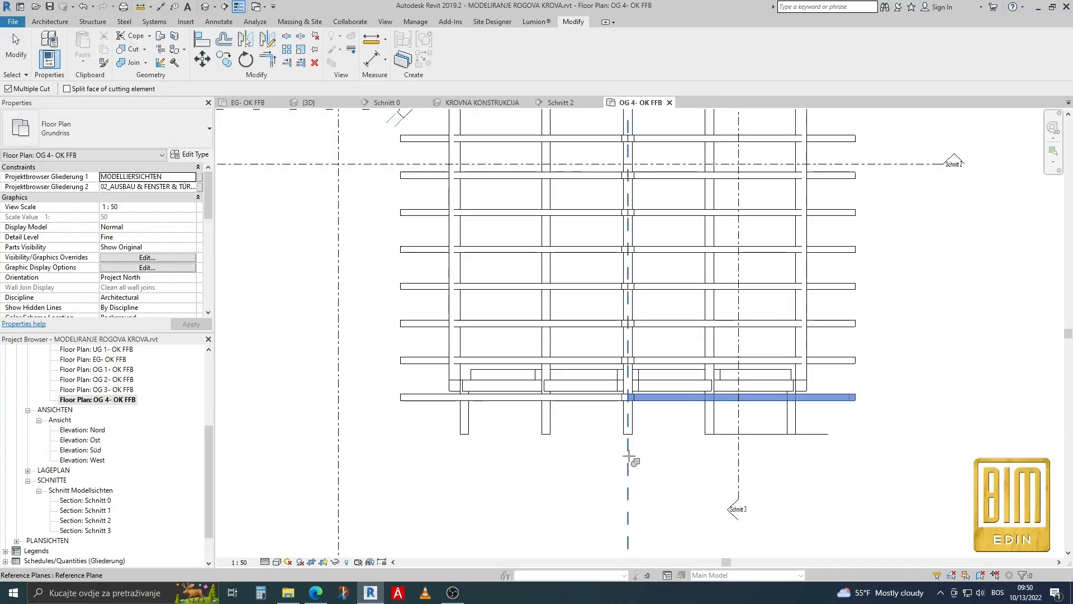
pyautogui.click(634, 398)
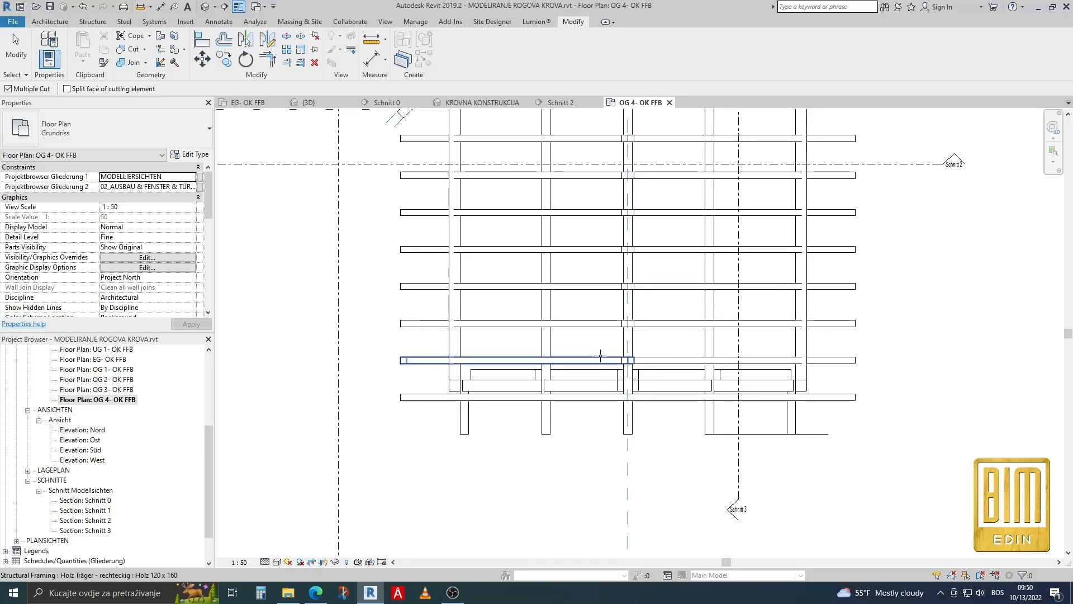
pyautogui.click(651, 327)
pyautogui.click(605, 323)
pyautogui.click(643, 288)
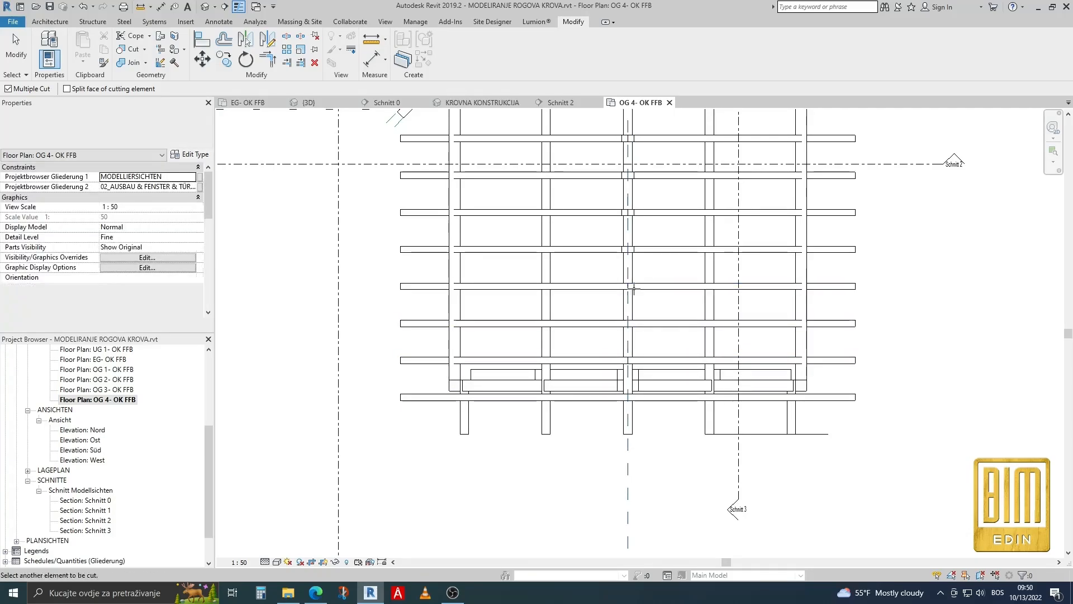
pyautogui.click(610, 287)
pyautogui.click(646, 251)
pyautogui.click(610, 248)
pyautogui.click(637, 214)
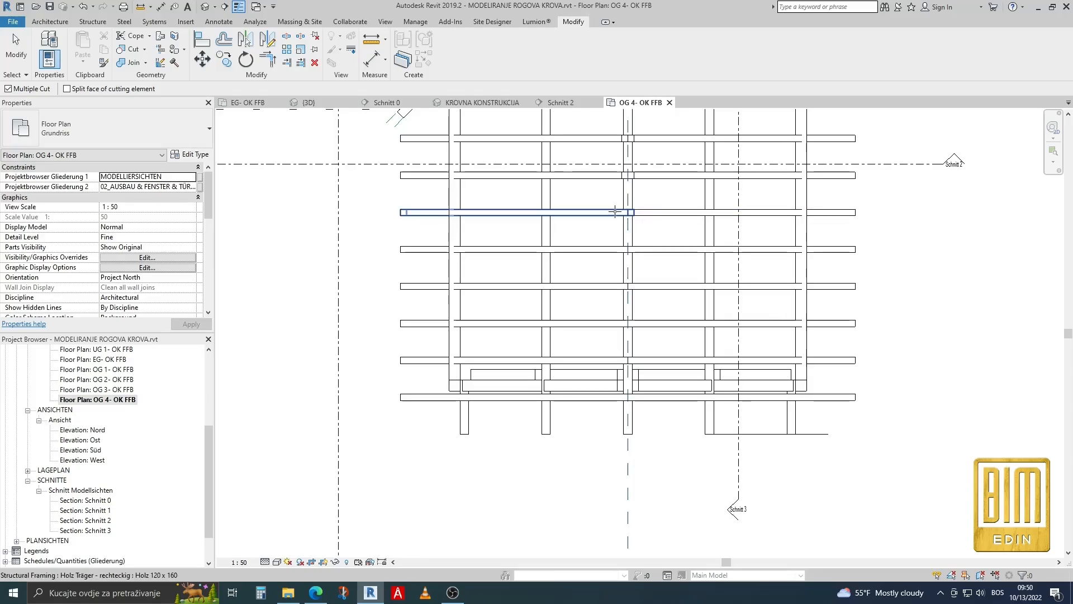
pyautogui.click(646, 177)
pyautogui.click(609, 175)
# Cut the main roof's eighth to tenth rafter pairs from the gable end at the ridge with the same reference plane.
pyautogui.scroll(-2, 612, 382)
pyautogui.scroll(2, 656, 210)
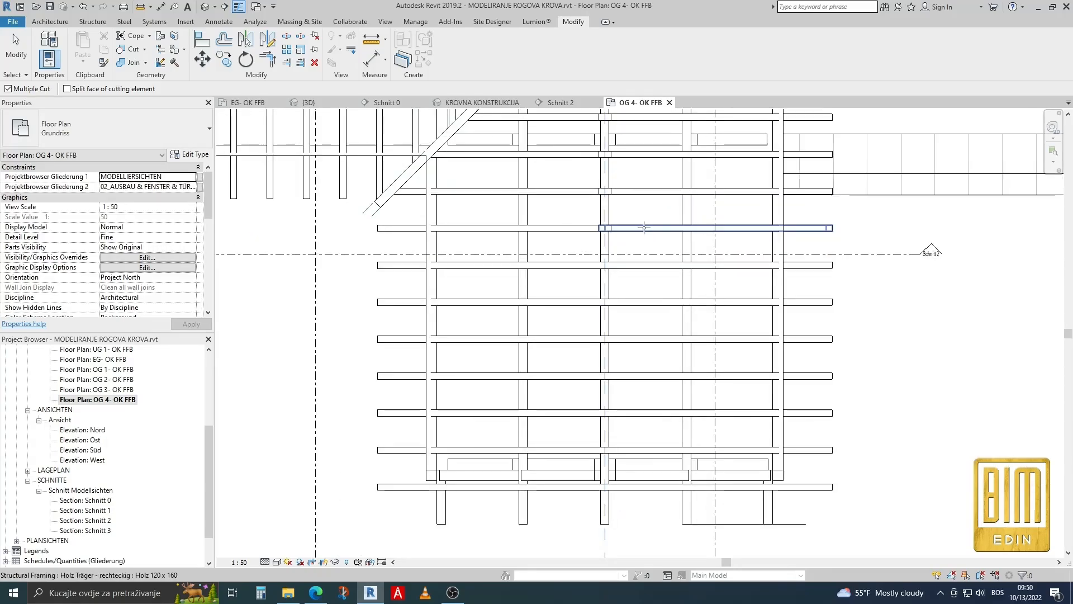
pyautogui.click(644, 228)
pyautogui.click(579, 227)
pyautogui.click(631, 191)
pyautogui.click(604, 192)
pyautogui.scroll(-2, 616, 370)
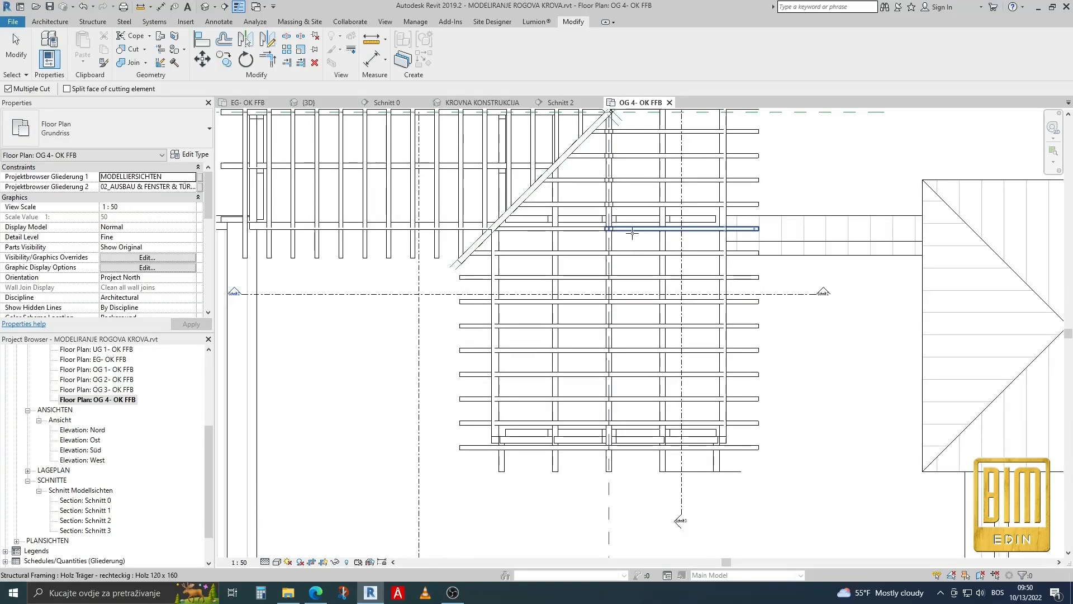
pyautogui.click(632, 230)
pyautogui.click(601, 231)
# Cut the eleventh pair's rafter on the slope away from the valley and try to cut its valley-side rafter with the ridge reference plane.
pyautogui.click(642, 203)
pyautogui.click(601, 204)
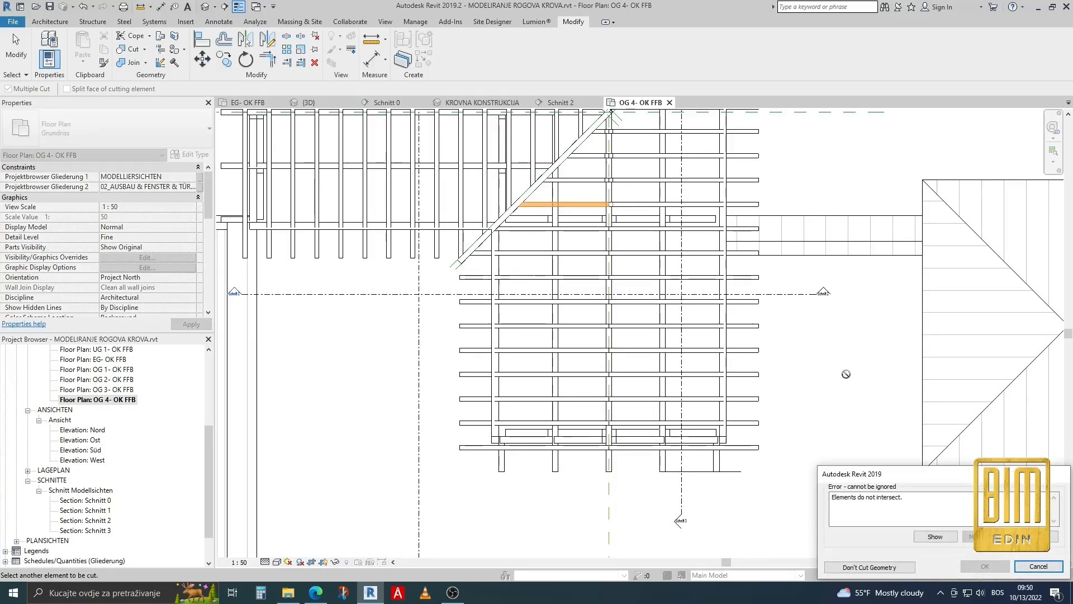
pyautogui.click(1038, 566)
pyautogui.scroll(3, 582, 257)
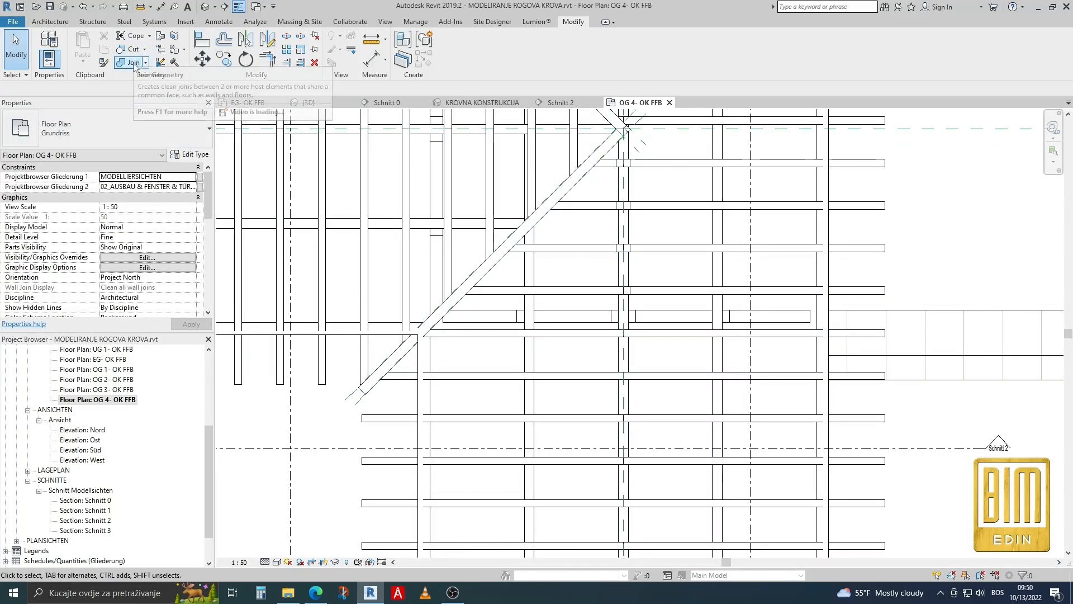
pyautogui.click(133, 50)
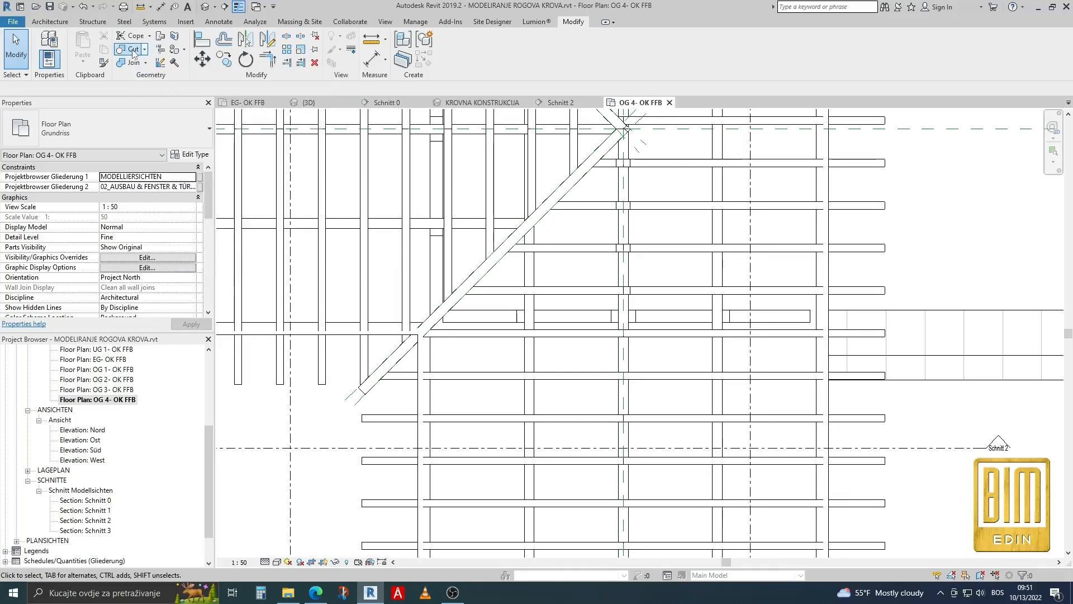
pyautogui.click(21, 63)
# Edit the boundary of the main roof's valley-side beam system, moving its ridge-side line past the reference plane to the ridge beam's far edge.
pyautogui.scroll(-3, 624, 186)
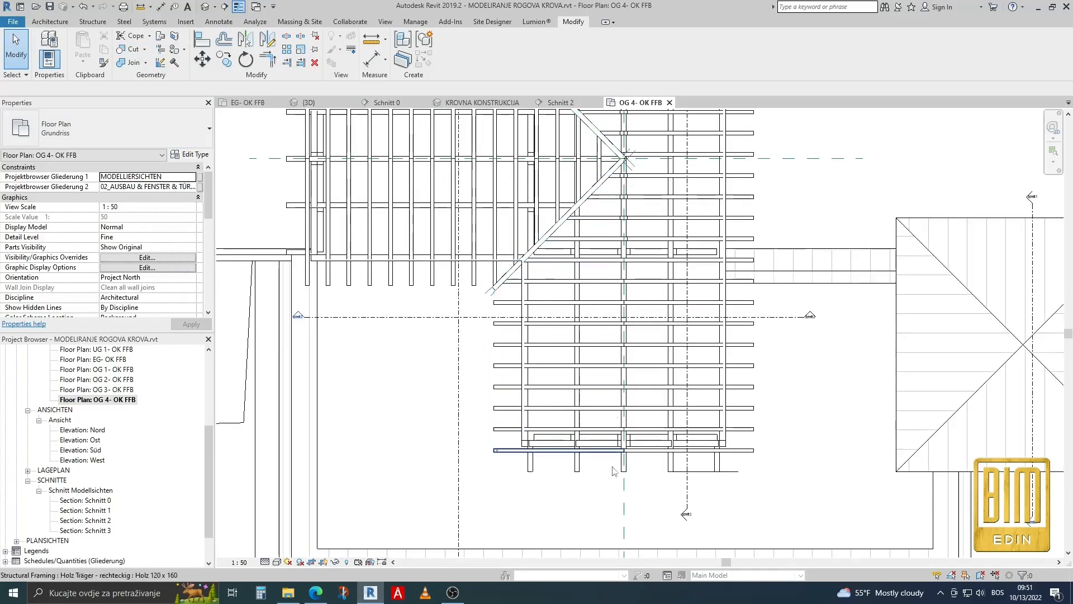
pyautogui.click(604, 472)
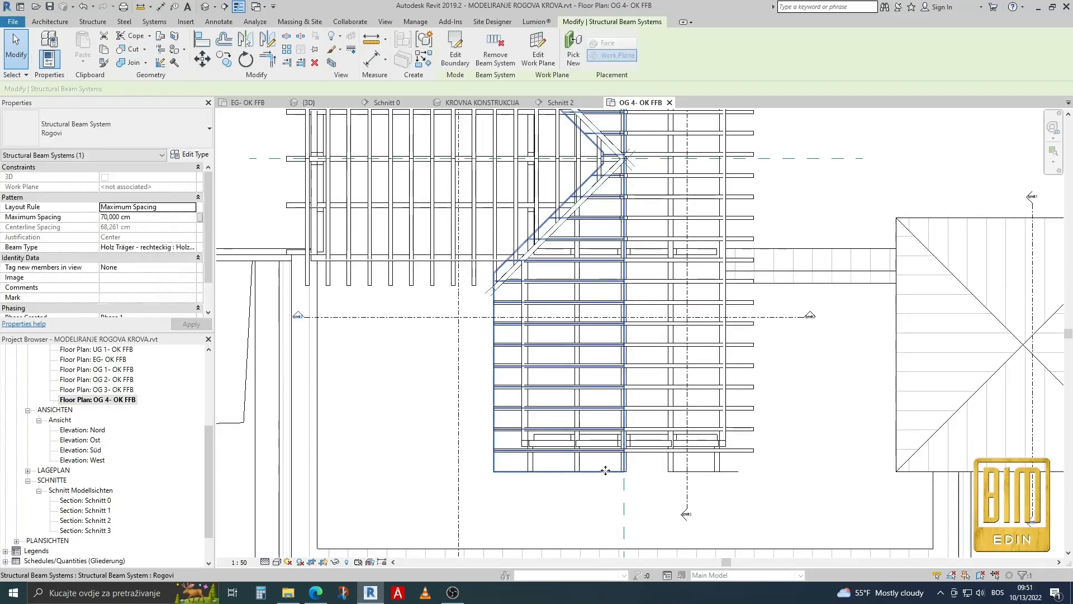
pyautogui.click(456, 48)
pyautogui.scroll(6, 631, 333)
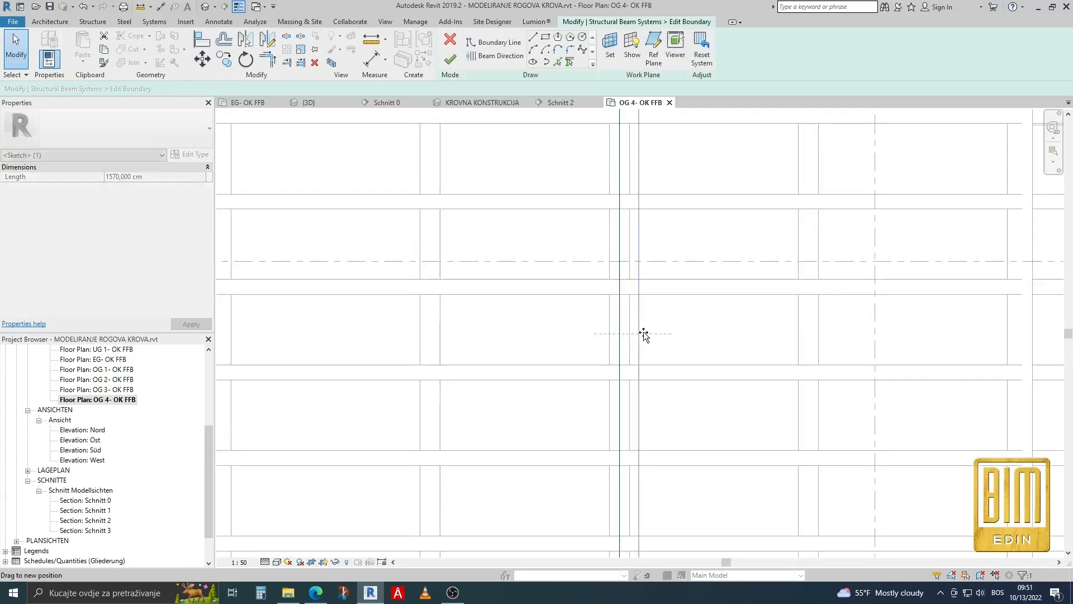
pyautogui.moveTo(643, 333); pyautogui.dragTo(632, 334)
pyautogui.scroll(-3, 632, 333)
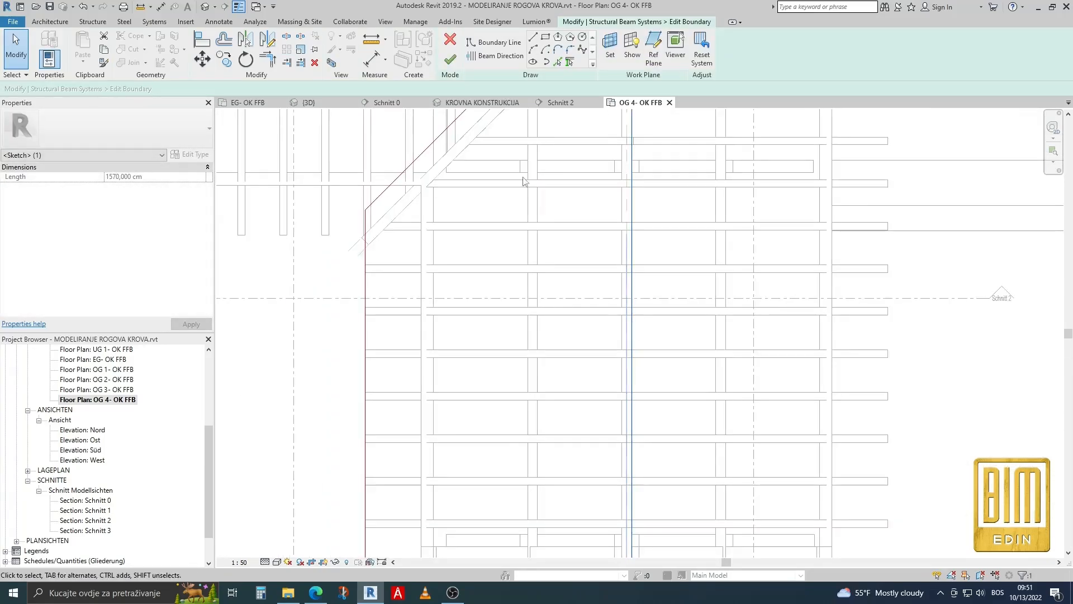
pyautogui.click(453, 59)
pyautogui.scroll(-3, 422, 218)
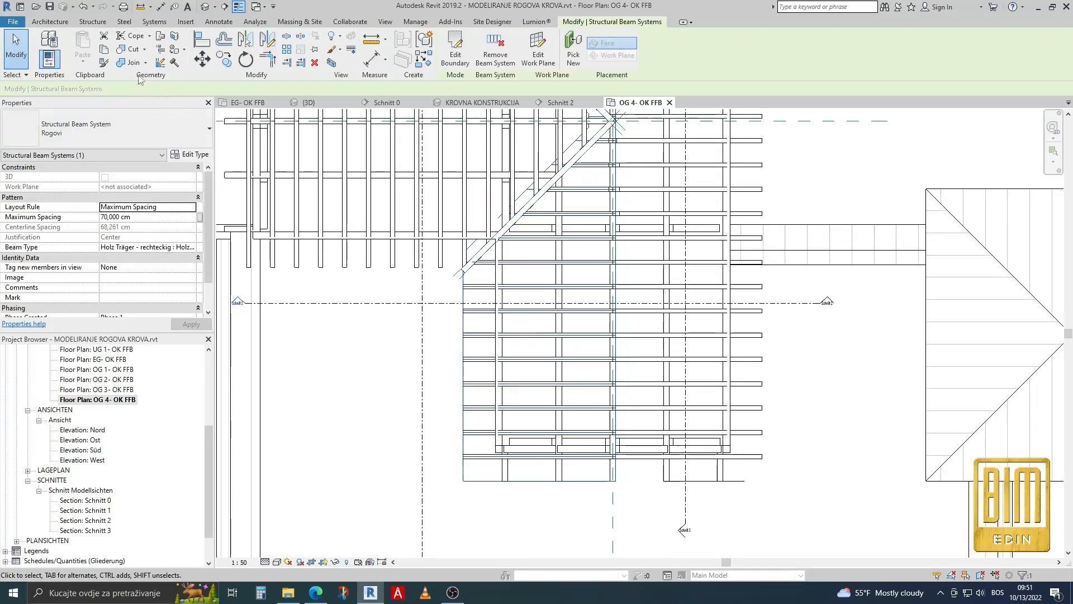
pyautogui.click(135, 50)
pyautogui.scroll(4, 632, 187)
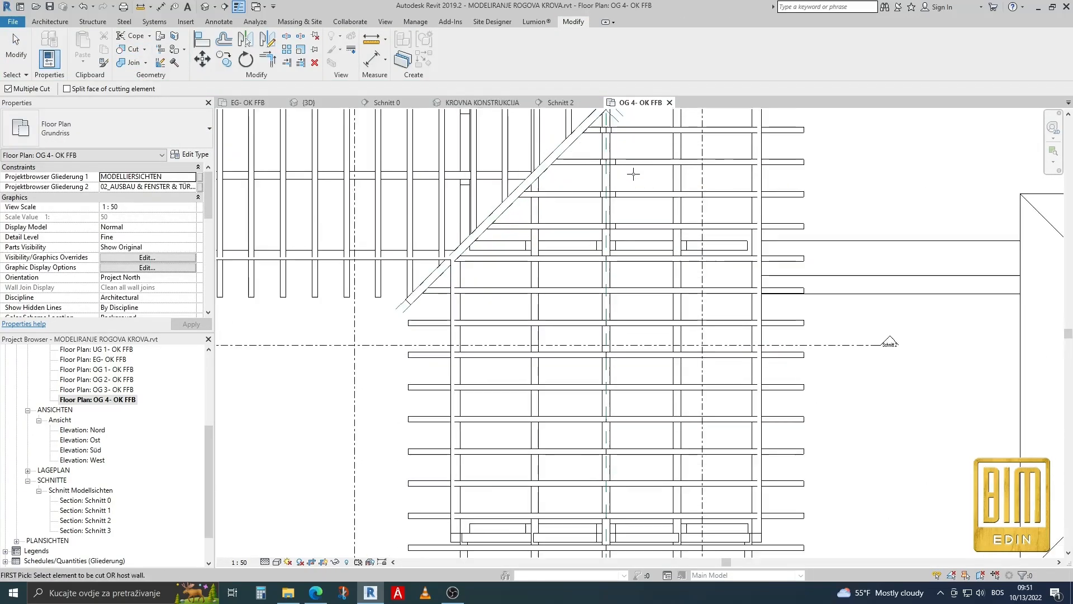
pyautogui.click(627, 198)
pyautogui.scroll(-5, 626, 258)
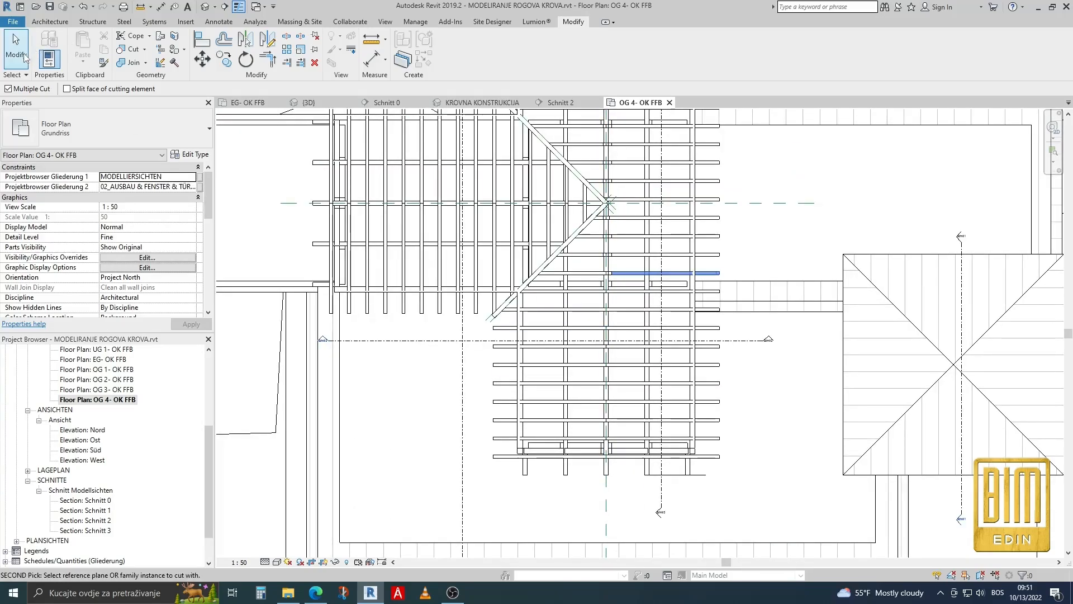
pyautogui.click(25, 55)
# Continue cutting the main roof's valley-side rafters towards the valley junction with the ridge reference plane, including an attempt on the shortest rafter.
pyautogui.scroll(4, 614, 289)
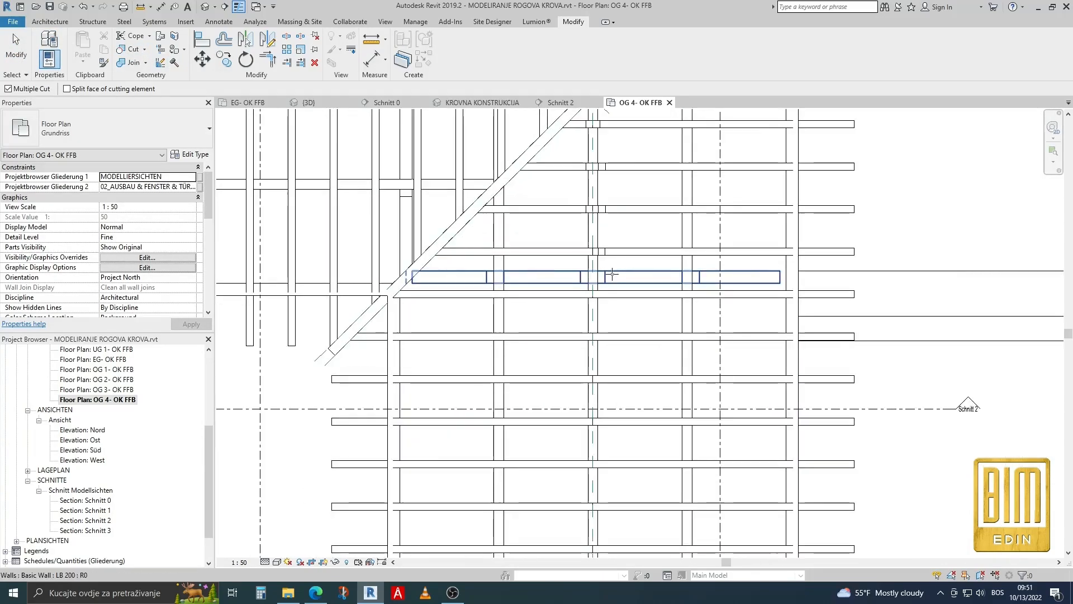
pyautogui.click(569, 249)
pyautogui.scroll(-3, 568, 250)
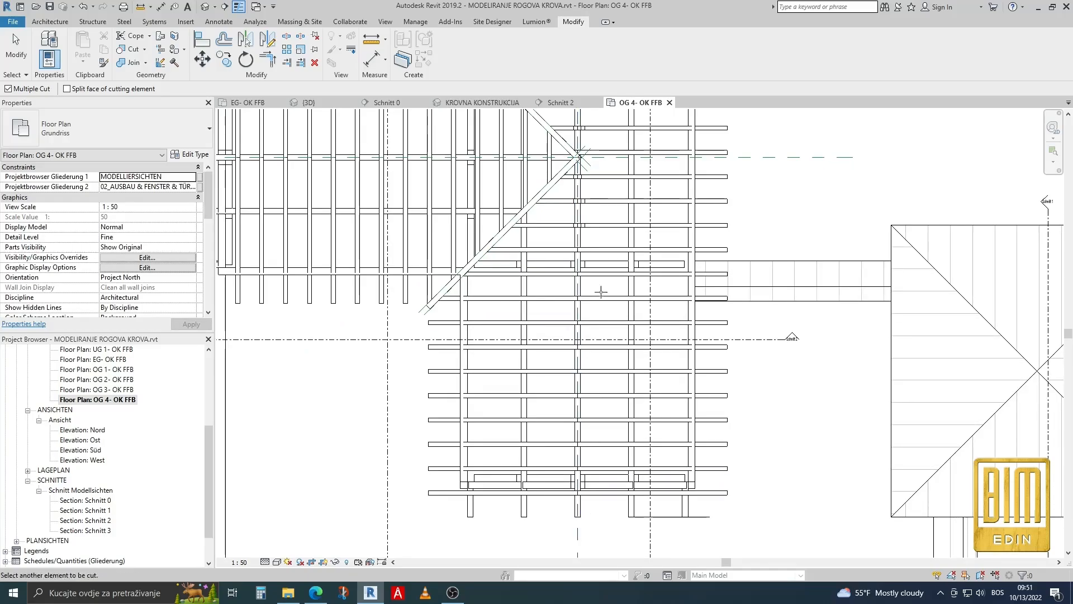
pyautogui.scroll(3, 571, 221)
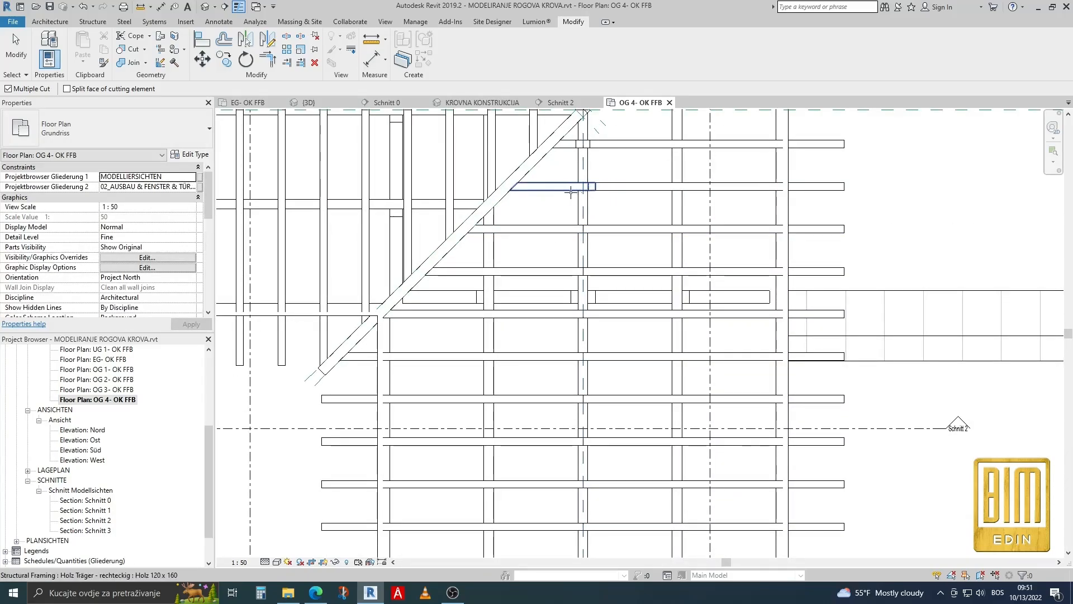
pyautogui.scroll(-2, 583, 359)
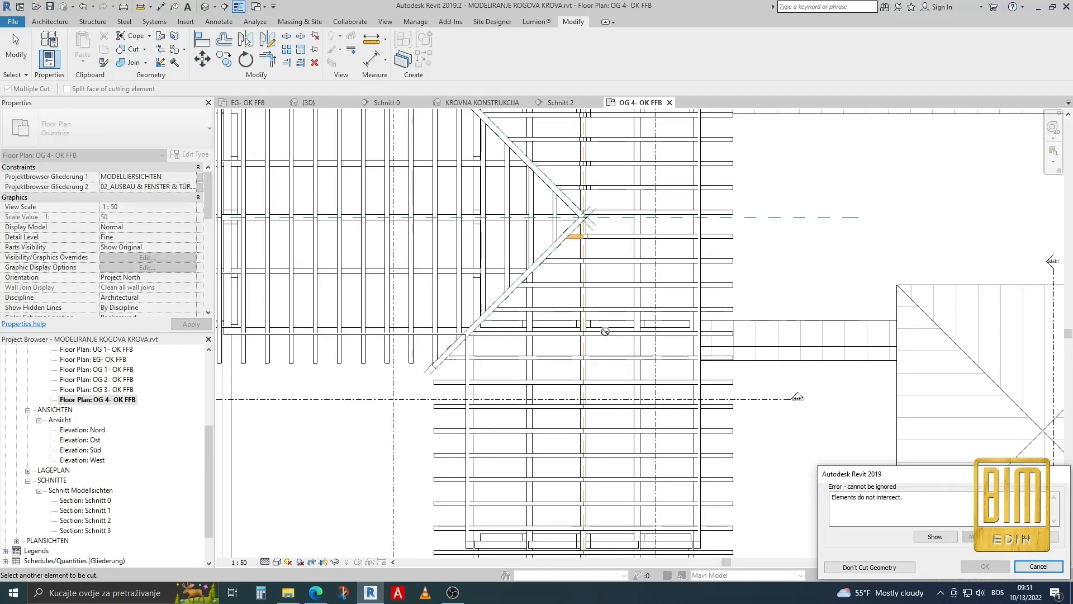
pyautogui.click(1038, 566)
# Stretch the shortest valley-side rafter's ridge end past the ridge reference plane and the ridge beam.
pyautogui.scroll(-2, 587, 279)
pyautogui.scroll(3, 593, 286)
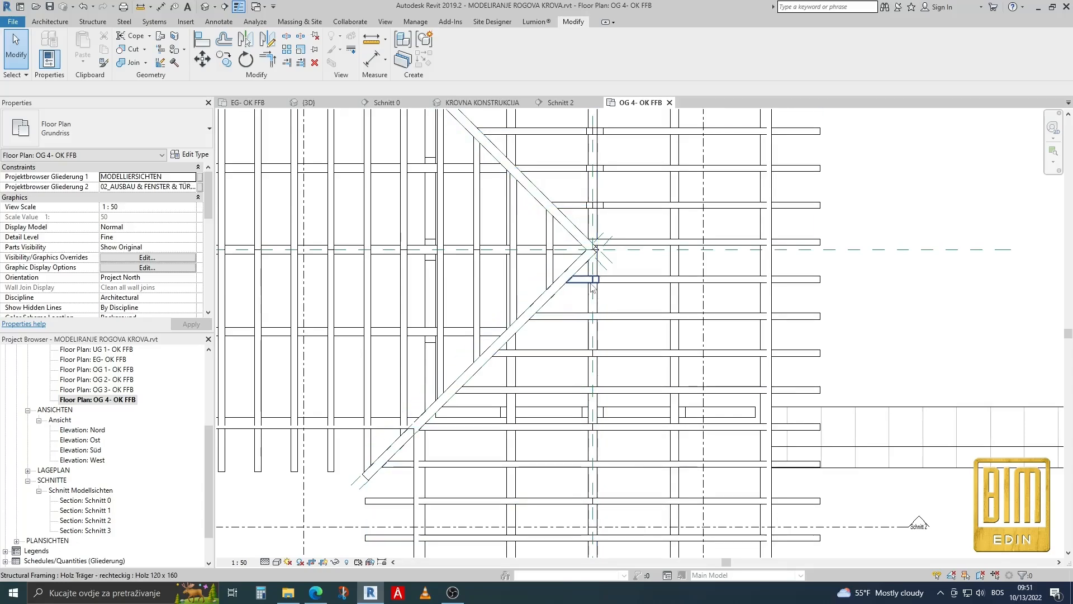
pyautogui.scroll(3, 593, 286)
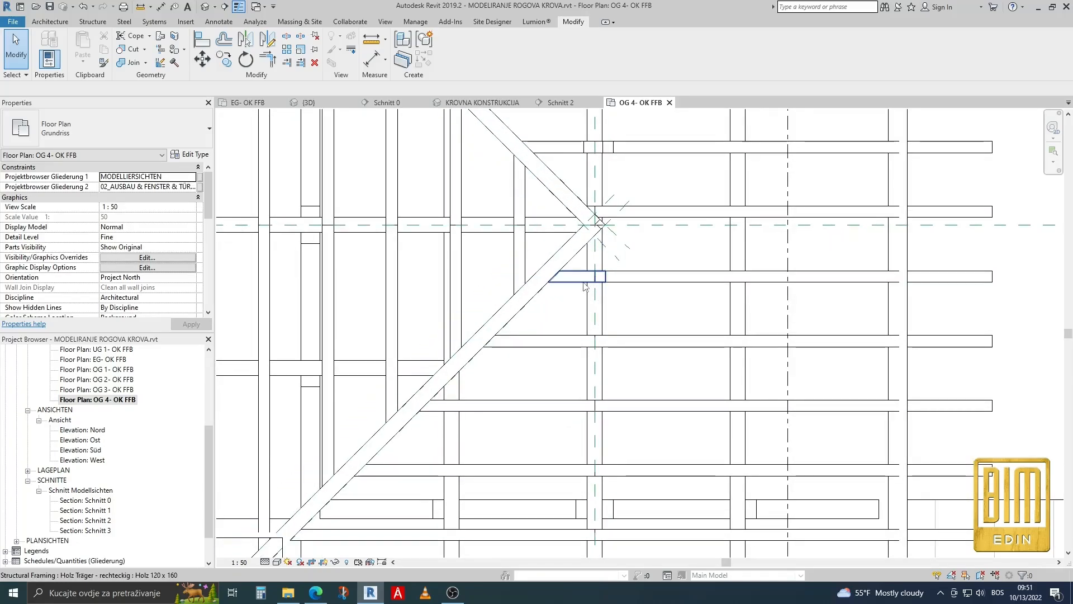
pyautogui.click(585, 287)
pyautogui.scroll(3, 582, 283)
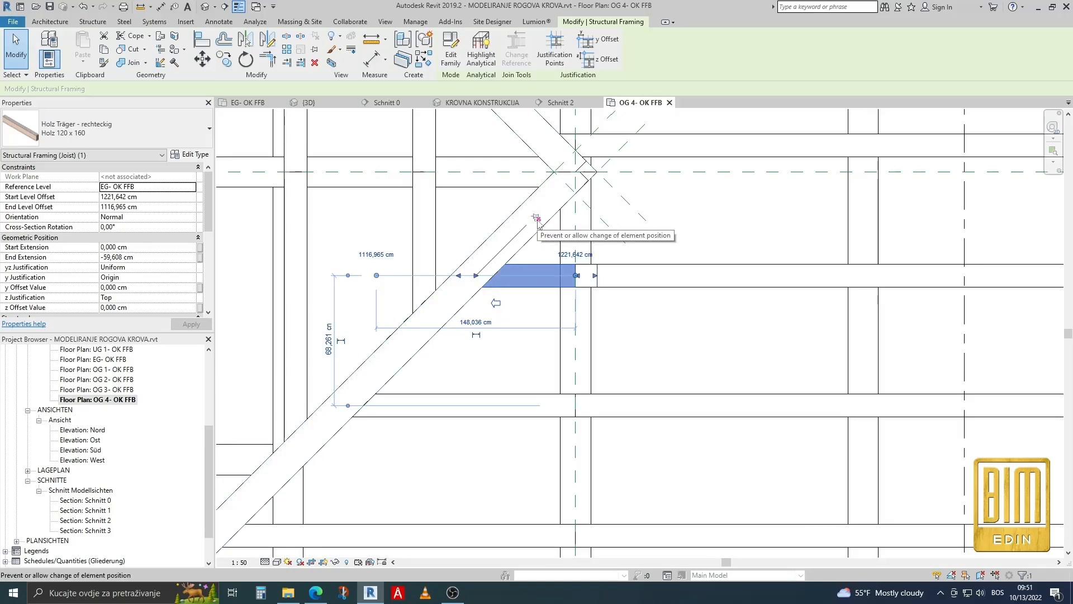
pyautogui.moveTo(576, 275); pyautogui.dragTo(611, 237)
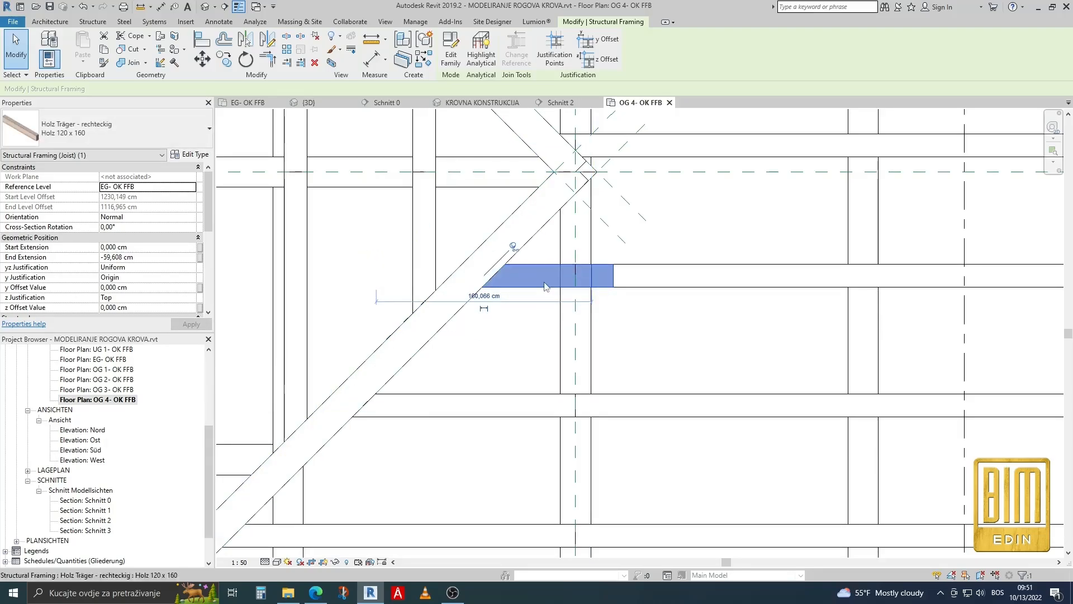
# Cut the stretched short rafter at the ridge with the main ridge reference plane.
pyautogui.scroll(-2, 538, 283)
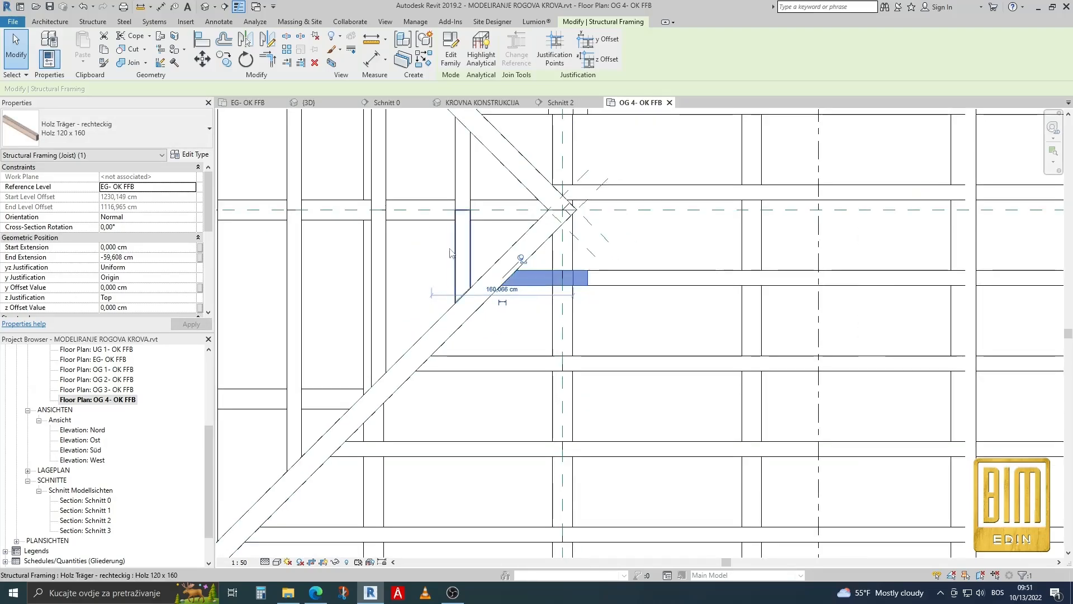
pyautogui.click(129, 54)
pyautogui.scroll(-3, 537, 179)
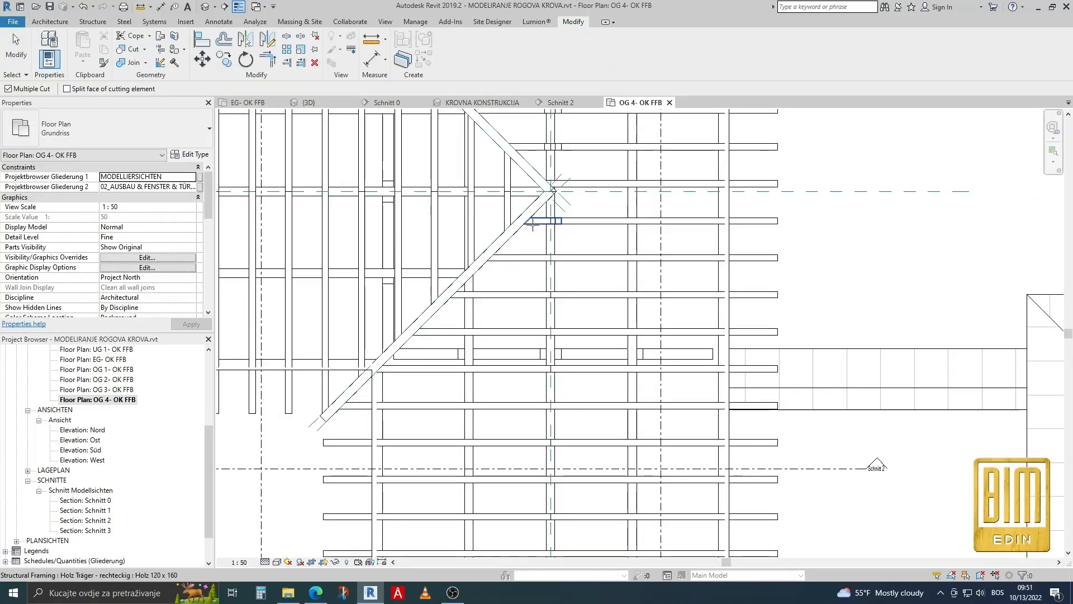
pyautogui.scroll(-4, 552, 240)
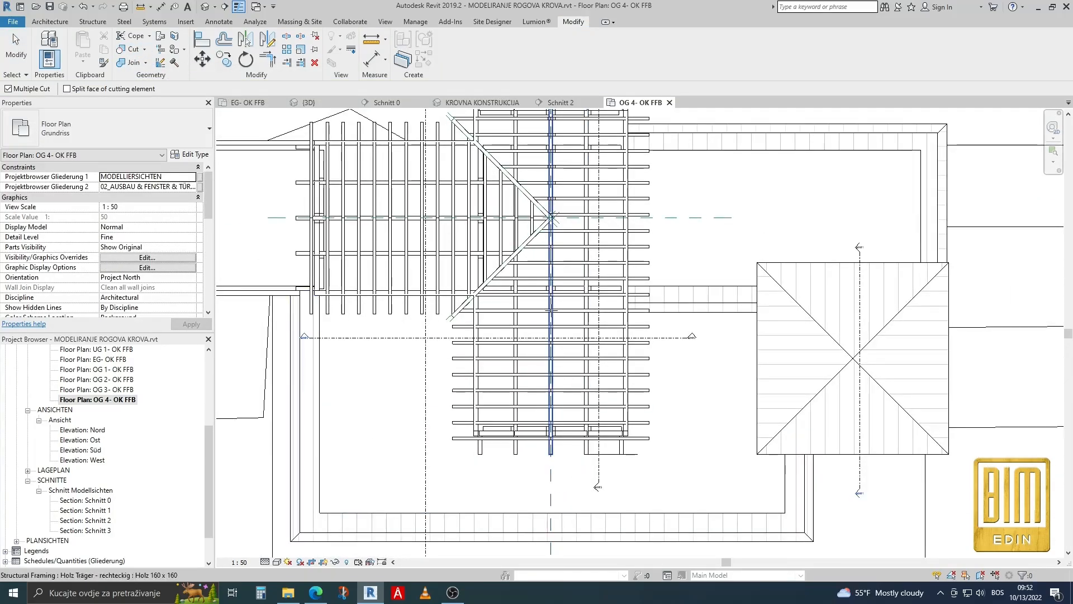
# Cut the valley-side rafters beyond the valley junction, up to the far gable end, with the main ridge reference plane.
pyautogui.scroll(3, 551, 224)
pyautogui.scroll(2, 555, 182)
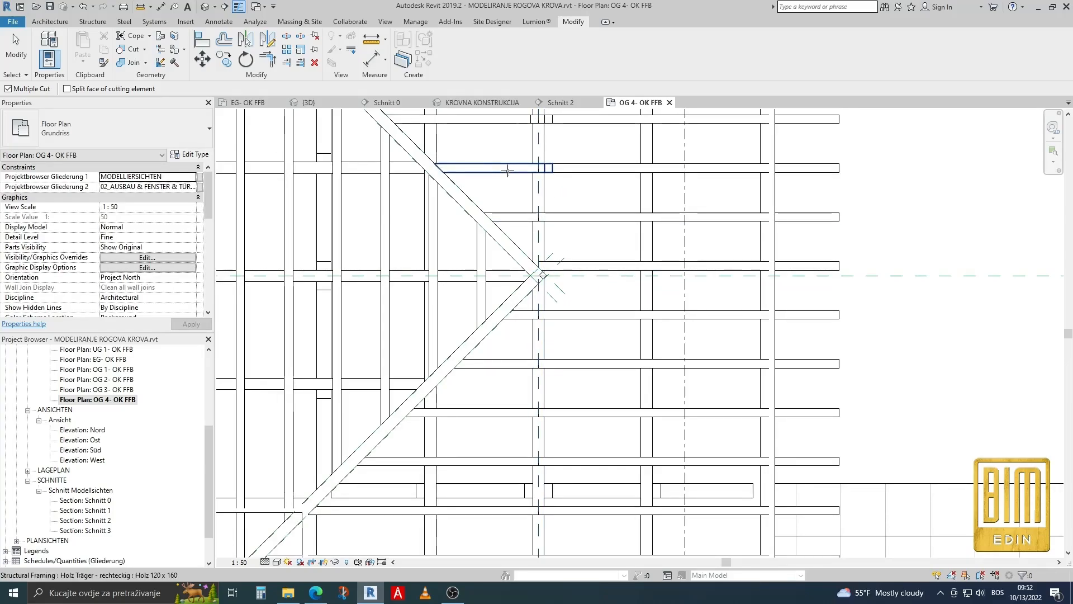
pyautogui.scroll(-2, 569, 179)
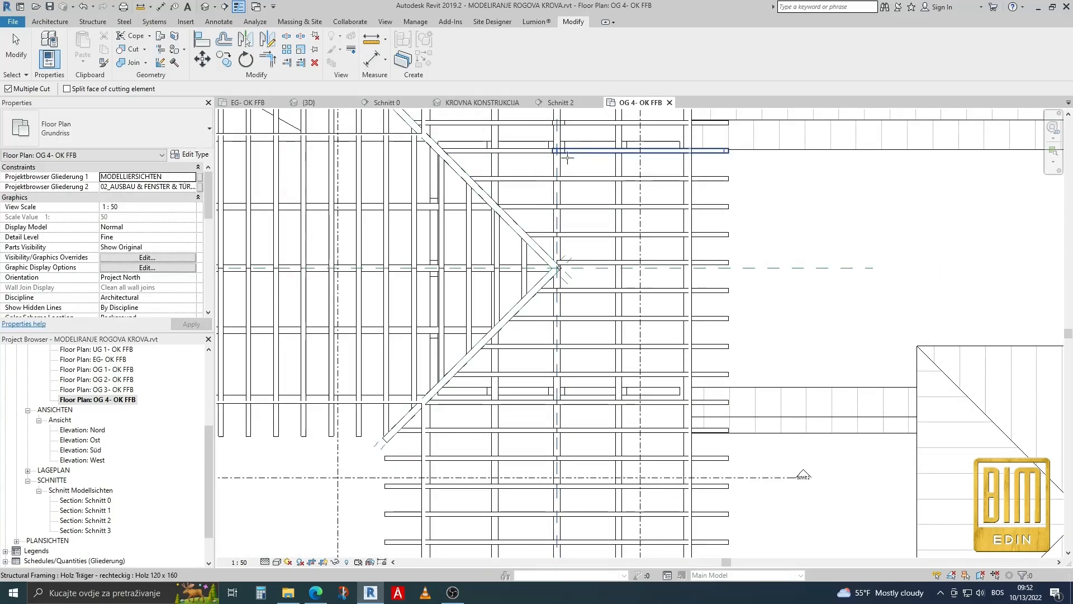
pyautogui.moveTo(551, 171); pyautogui.dragTo(551, 217, button='middle')
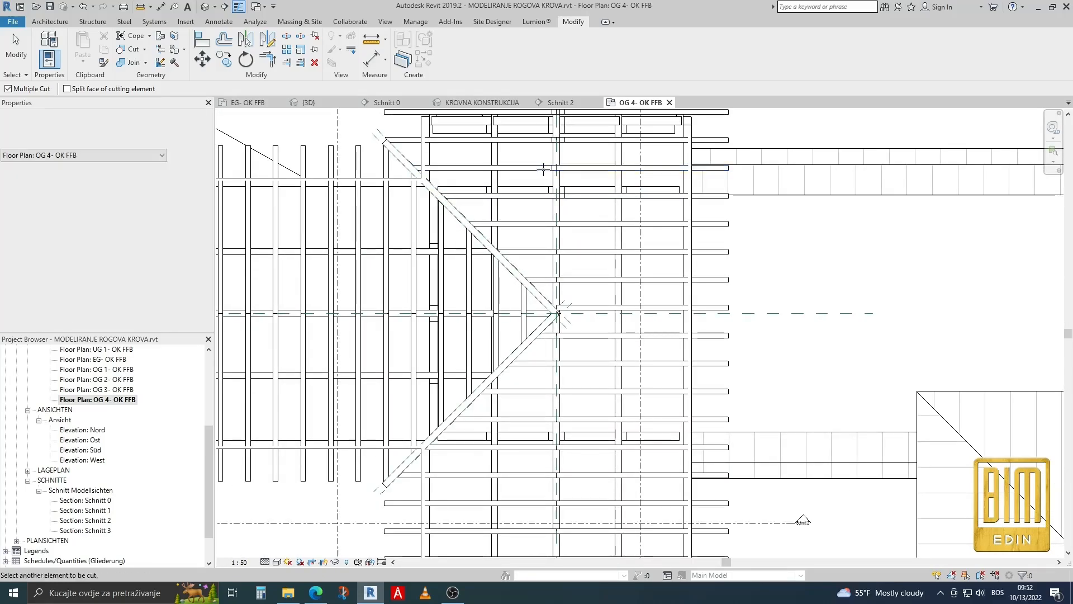
pyautogui.scroll(-2, 528, 144)
pyautogui.scroll(3, 545, 228)
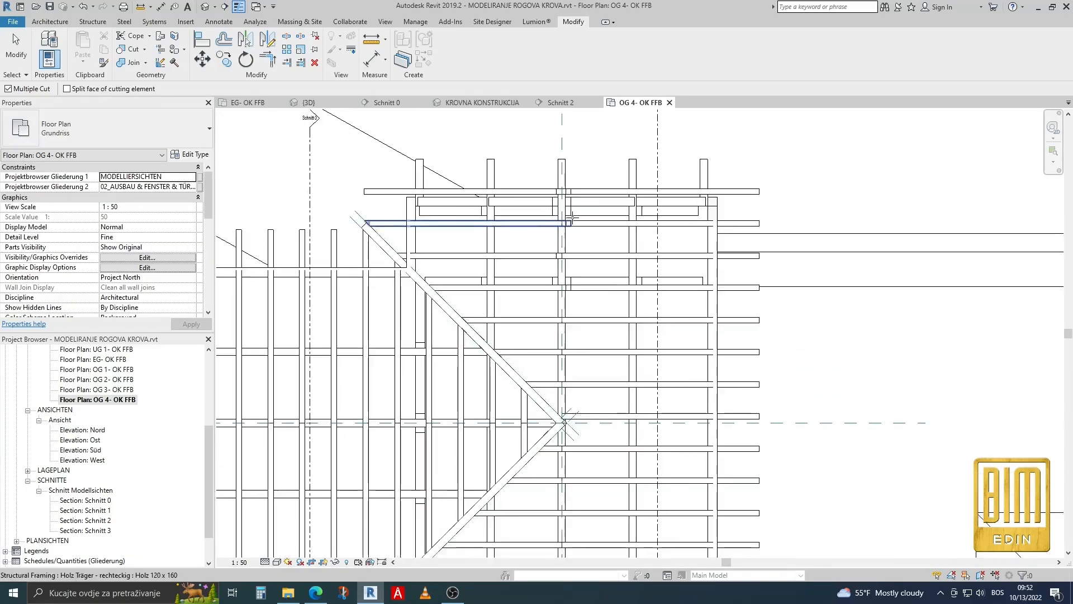
pyautogui.click(545, 228)
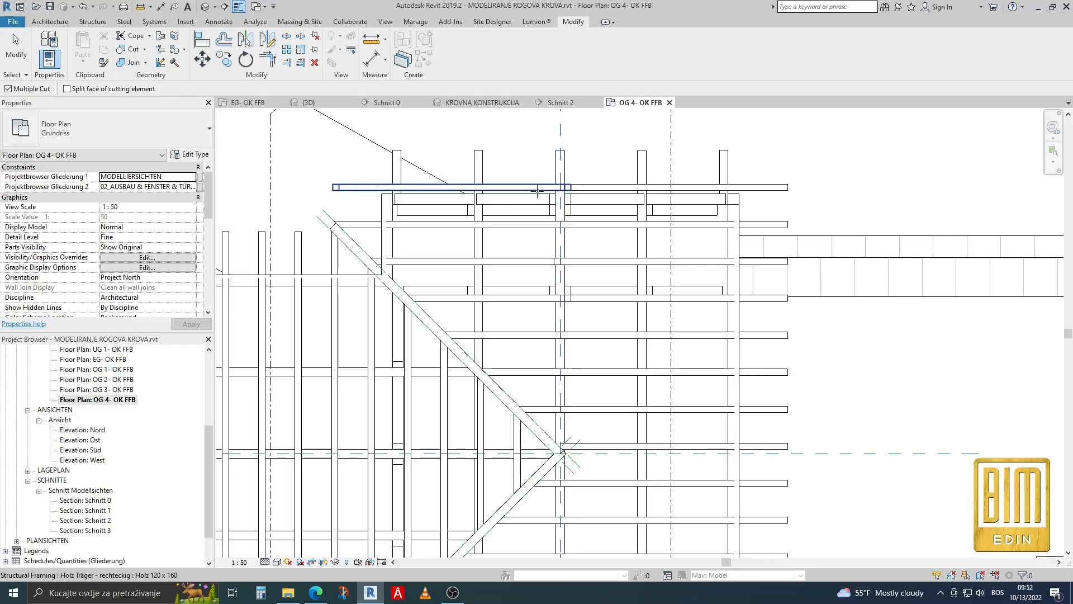
# Open the 3D view KROVNA KONSTRUKCIJA and inspect the rafters along the ridges and the meeting point of the two valley beams.
pyautogui.click(471, 103)
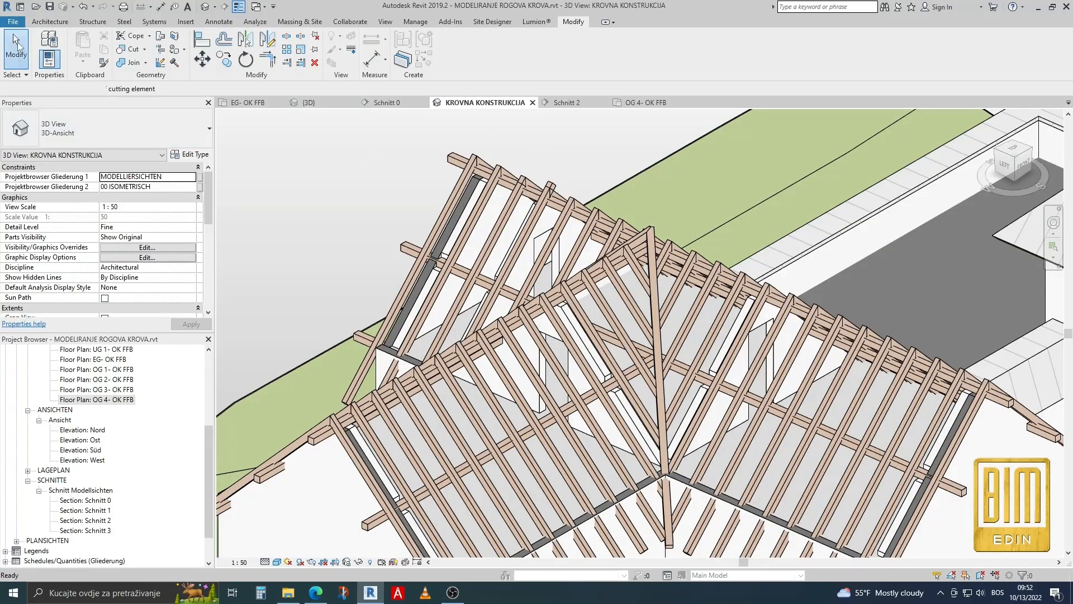
pyautogui.scroll(-3, 567, 160)
pyautogui.scroll(3, 785, 274)
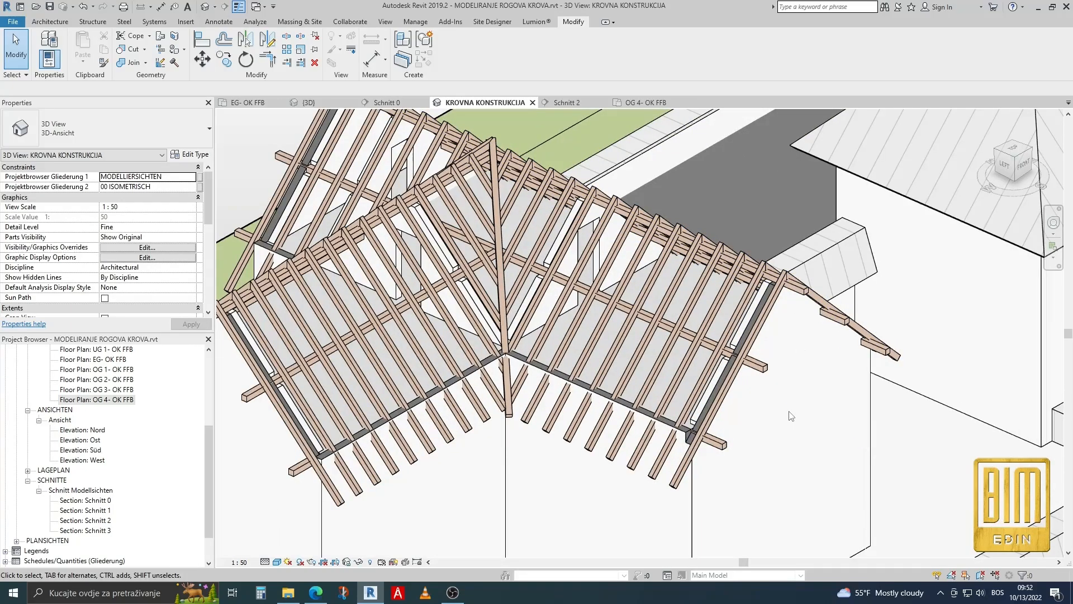
pyautogui.scroll(-1, 789, 412)
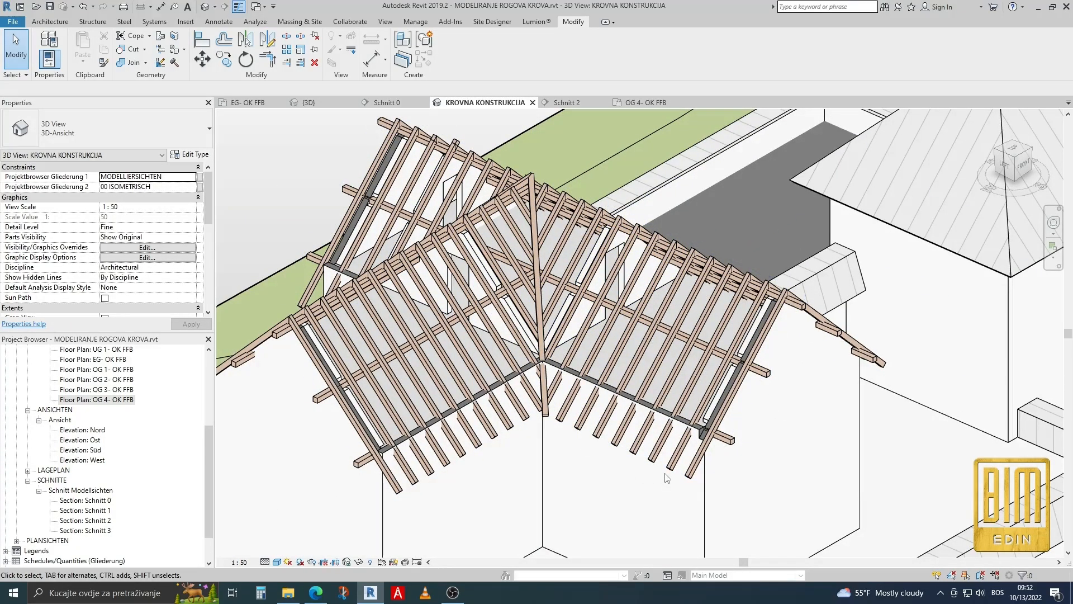
pyautogui.scroll(2, 556, 219)
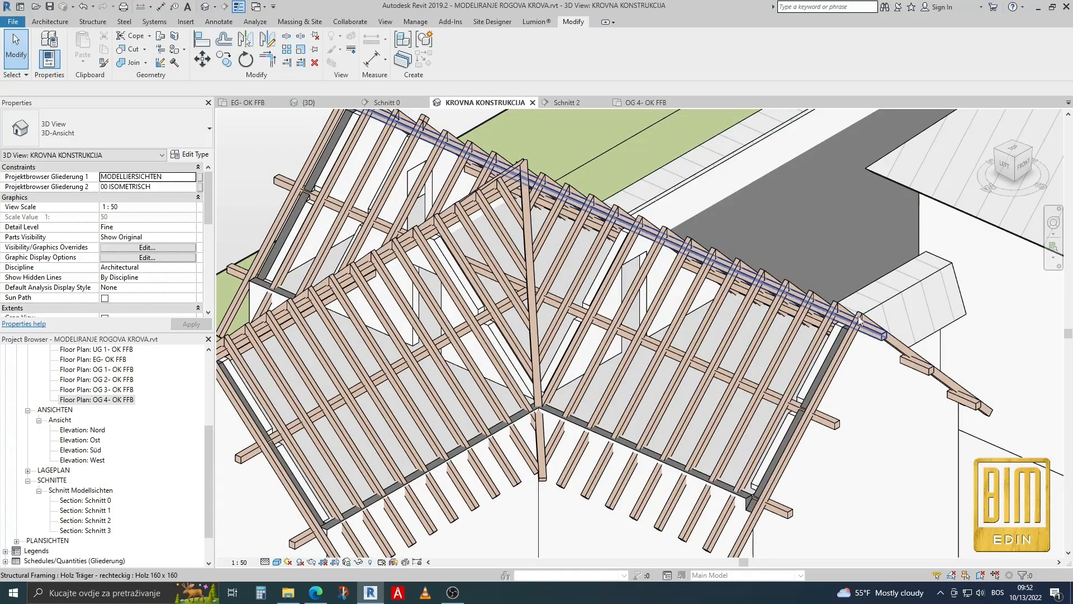
pyautogui.scroll(5, 573, 186)
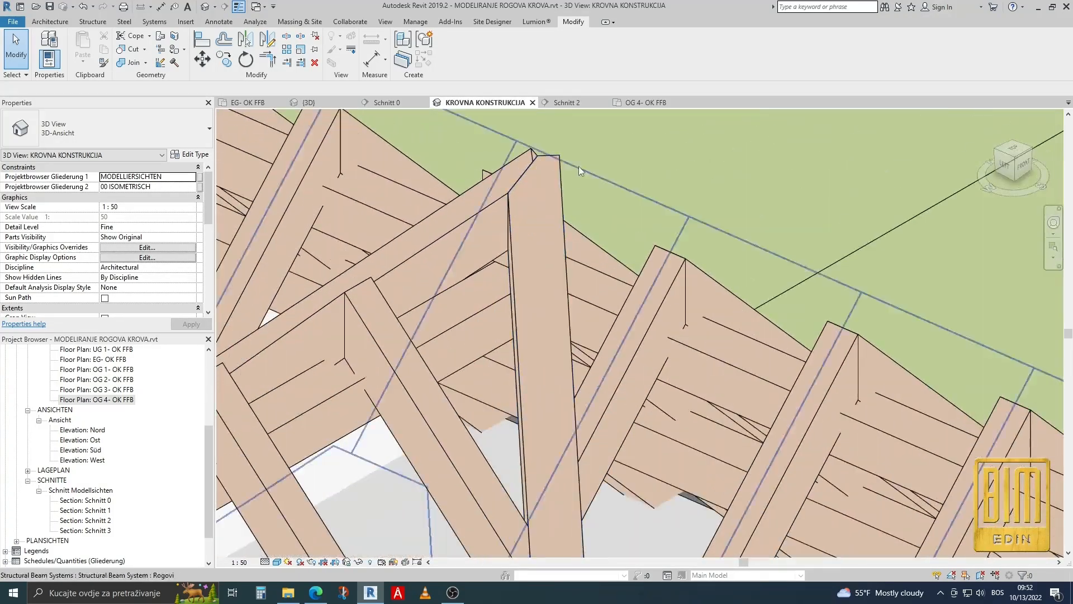
# In section Schnitt 0, cut the upper ends of both valley beams with the horizontal reference plane at the ridge.
pyautogui.doubleClick(85, 501)
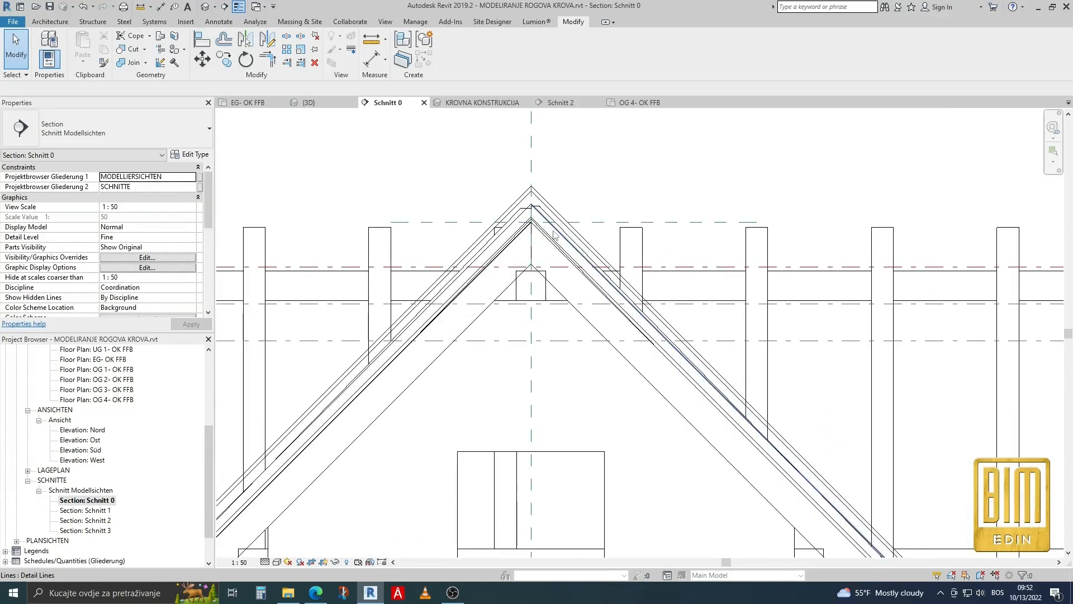
pyautogui.scroll(2, 552, 230)
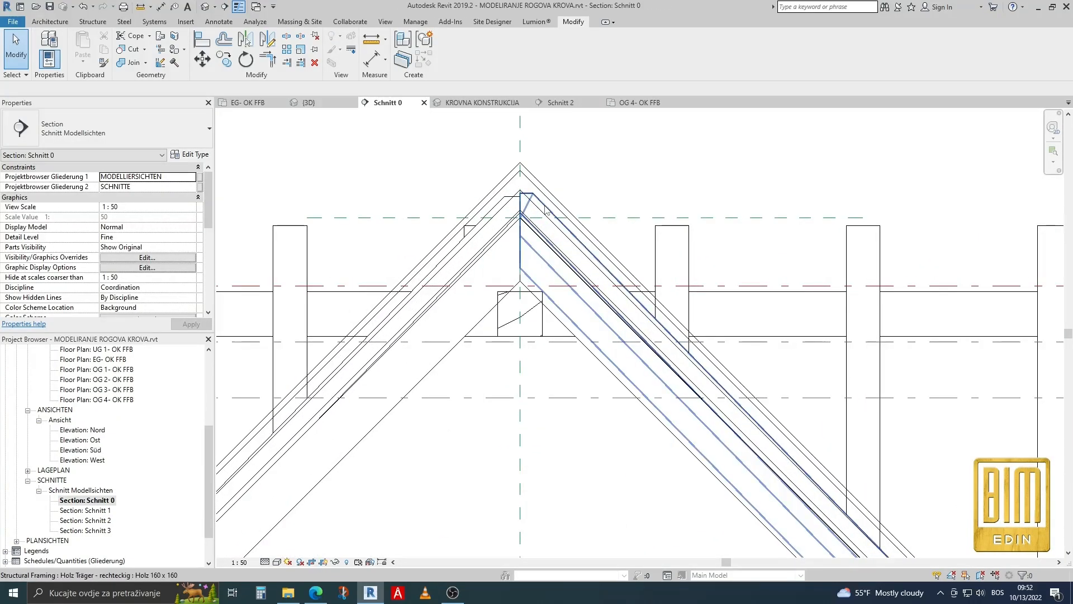
pyautogui.click(546, 210)
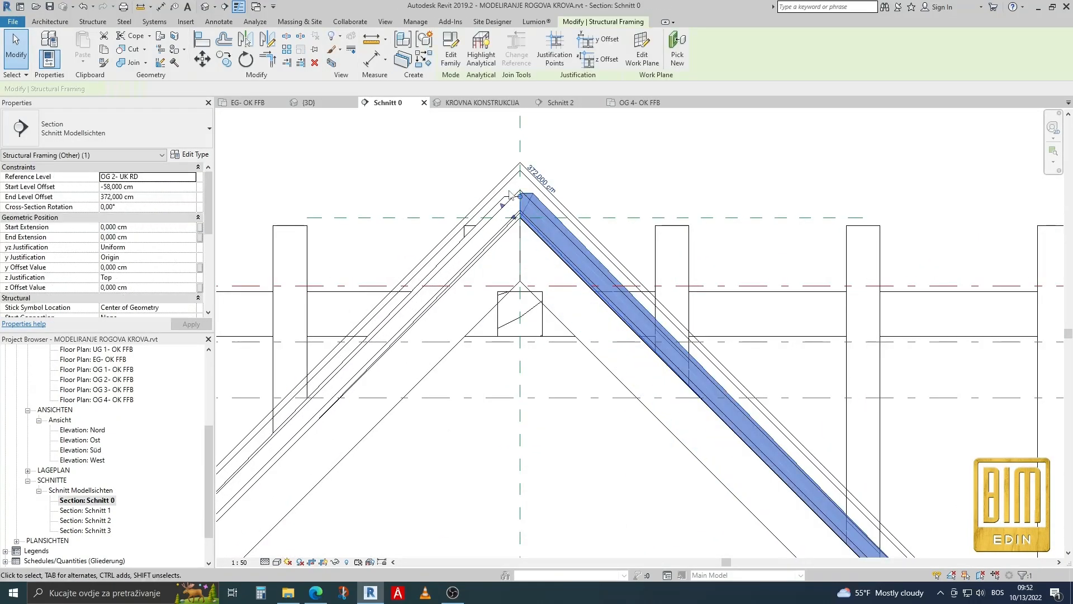
pyautogui.click(494, 215)
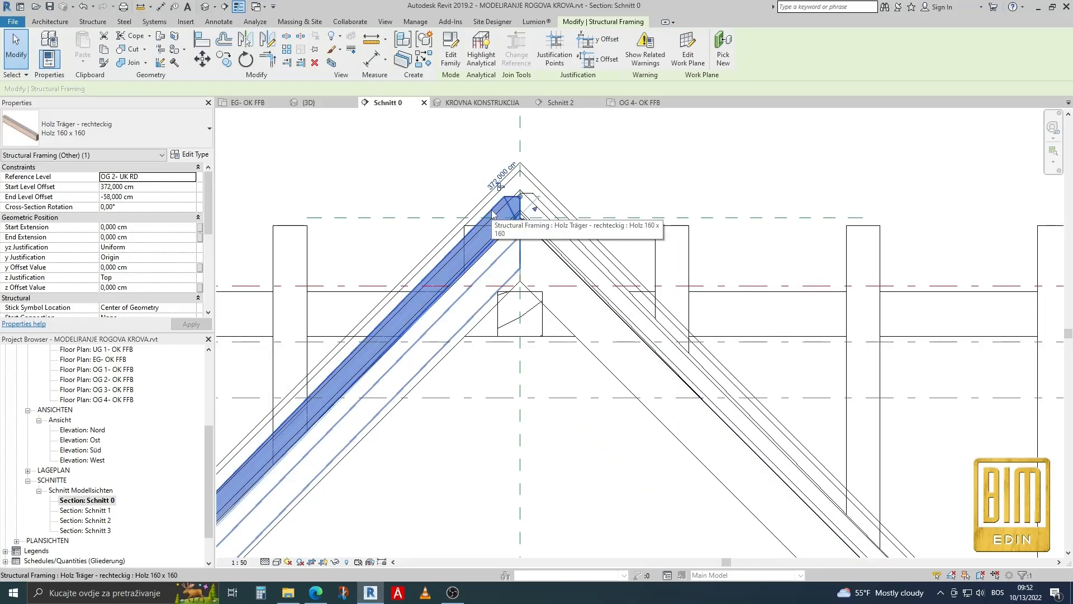
pyautogui.click(545, 210)
pyautogui.click(591, 182)
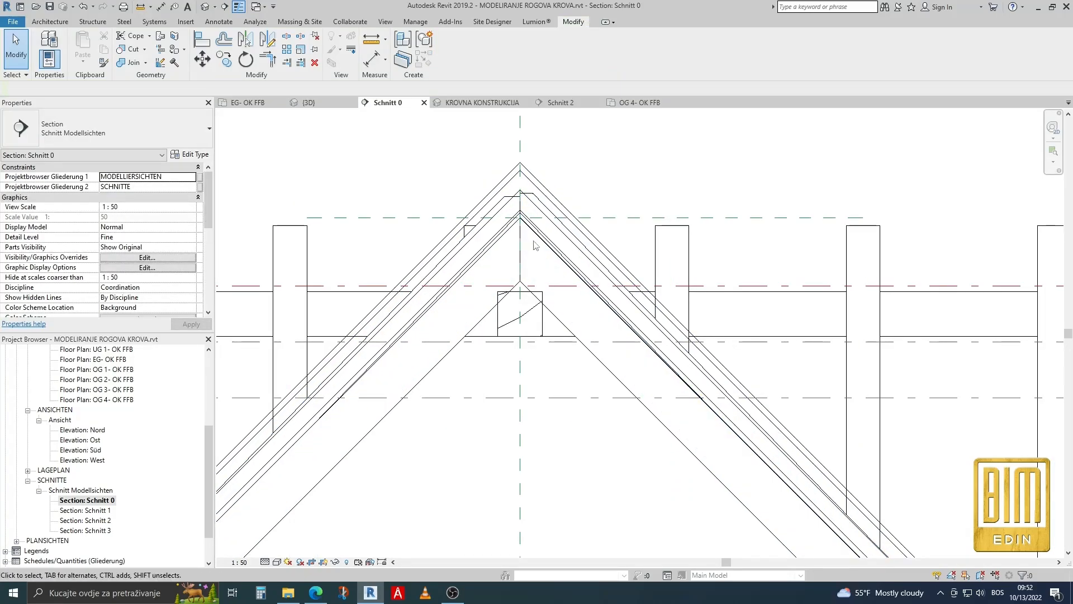
pyautogui.click(127, 50)
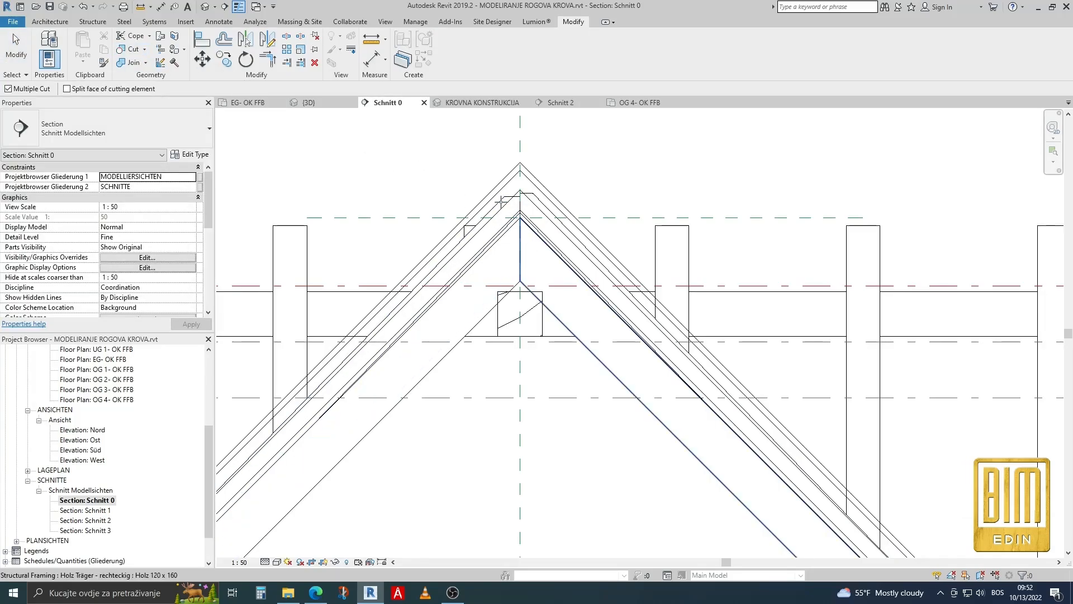
pyautogui.click(456, 246)
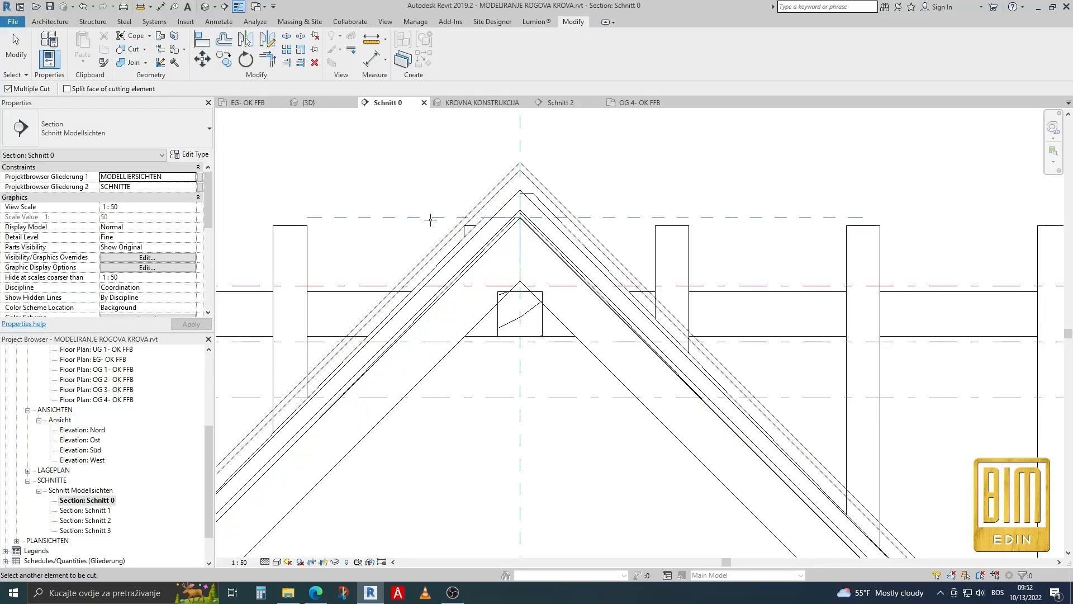
# In the 3D view KROVNA KONSTRUKCIJA, disallow the join at the upper end of the front valley beam.
pyautogui.click(207, 8)
pyautogui.click(478, 104)
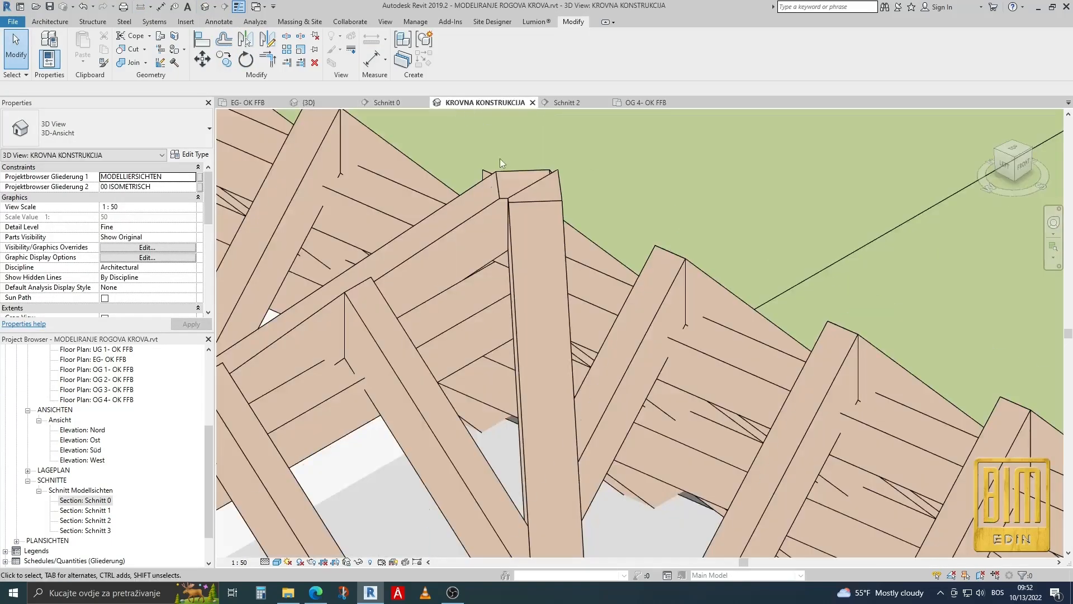
pyautogui.scroll(-2, 500, 159)
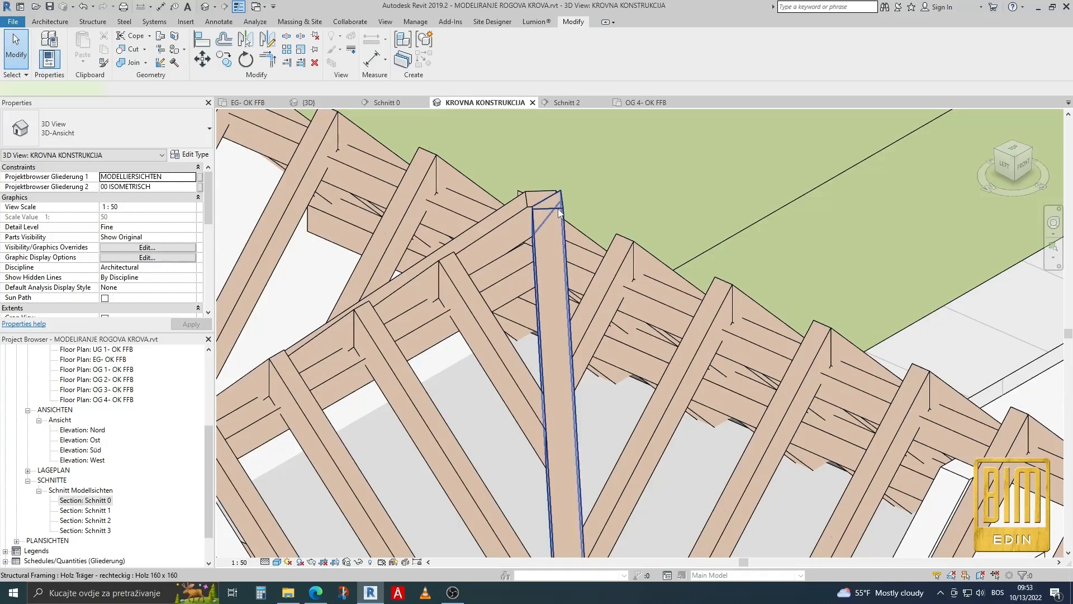
pyautogui.click(559, 213)
pyautogui.rightClick(547, 189)
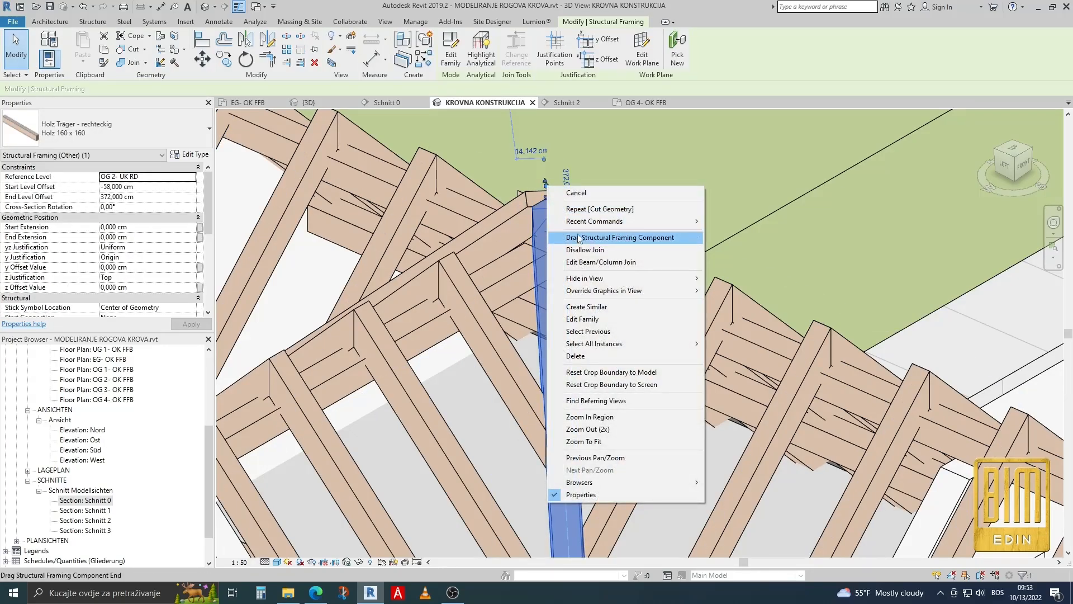
pyautogui.click(583, 250)
pyautogui.click(636, 177)
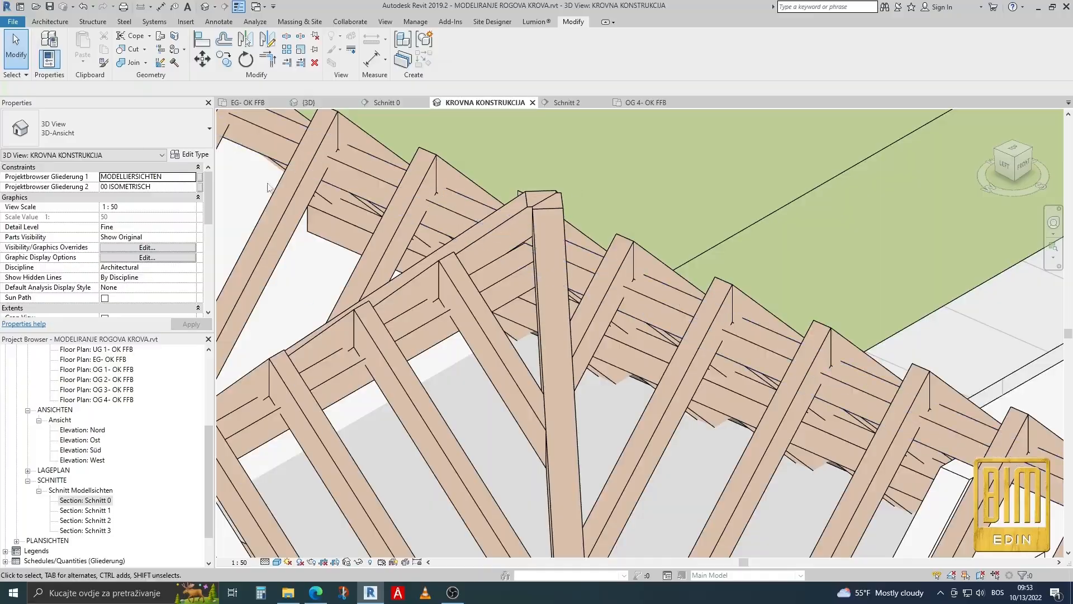
# Examine the whole timber roof structure on the building from different angles.
pyautogui.scroll(-5, 571, 180)
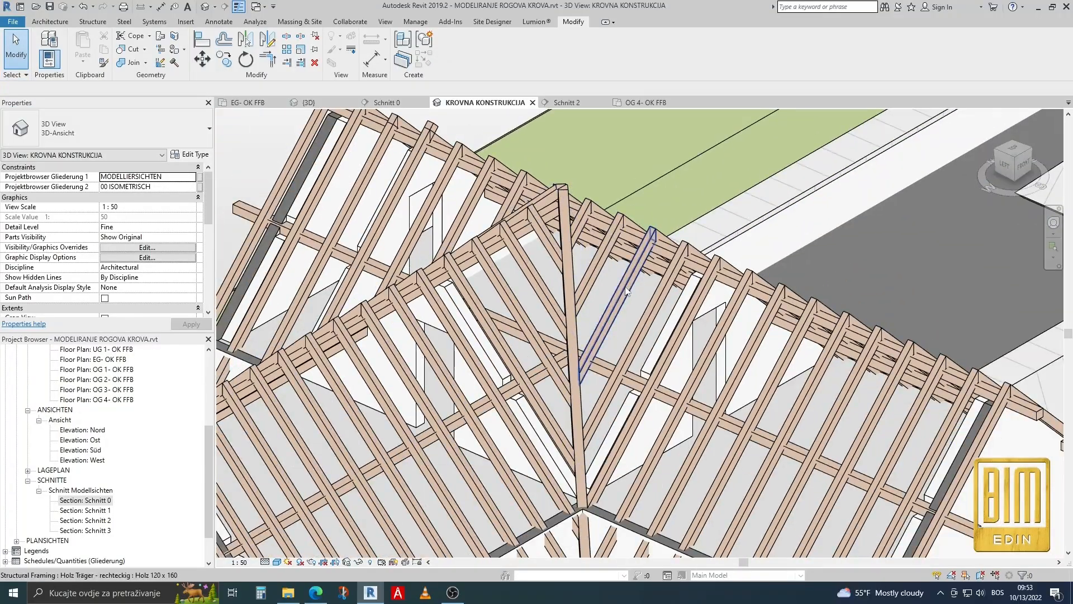
pyautogui.keyDown('shift'); pyautogui.moveTo(571, 180); pyautogui.dragTo(624, 350, button='middle'); pyautogui.keyUp('shift')
pyautogui.keyDown('shift'); pyautogui.moveTo(583, 276); pyautogui.dragTo(539, 274, button='middle'); pyautogui.keyUp('shift')
pyautogui.scroll(-6, 539, 273)
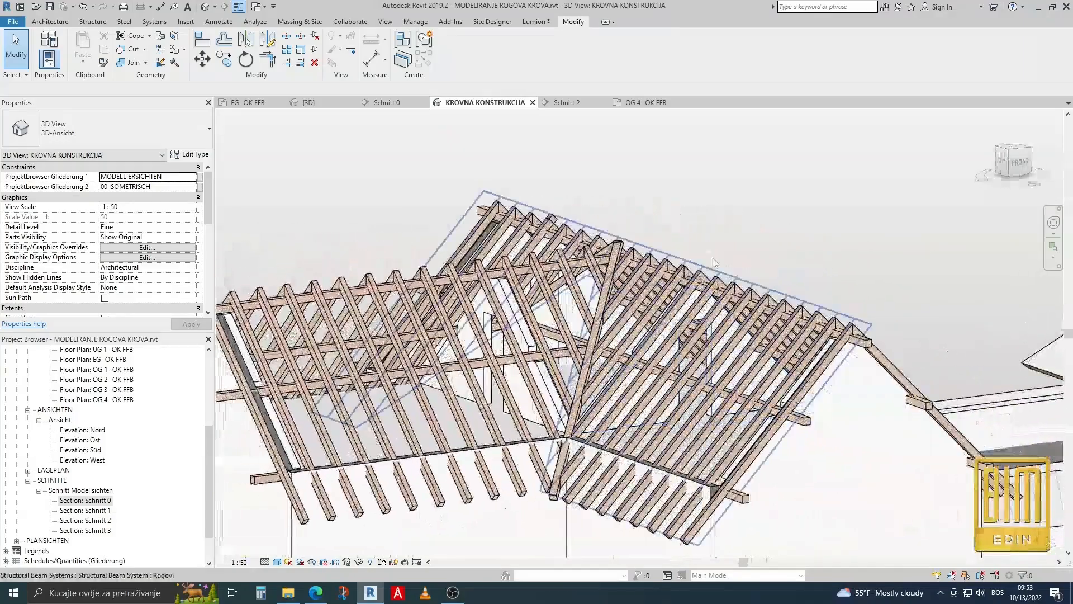
pyautogui.keyDown('shift'); pyautogui.moveTo(697, 408); pyautogui.dragTo(713, 419, button='middle'); pyautogui.keyUp('shift')
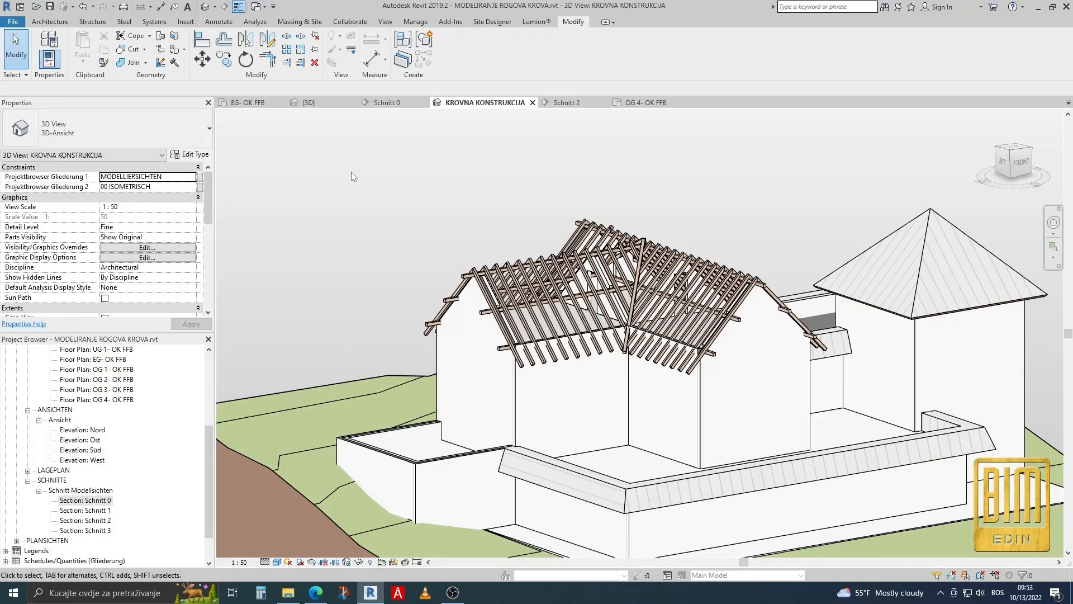
# In floor plan OG 4- OK FFB, cut the overlong rafter's upper end with the reference plane along the ridge.
pyautogui.keyDown('shift'); pyautogui.moveTo(323, 219); pyautogui.dragTo(576, 241, button='middle'); pyautogui.keyUp('shift')
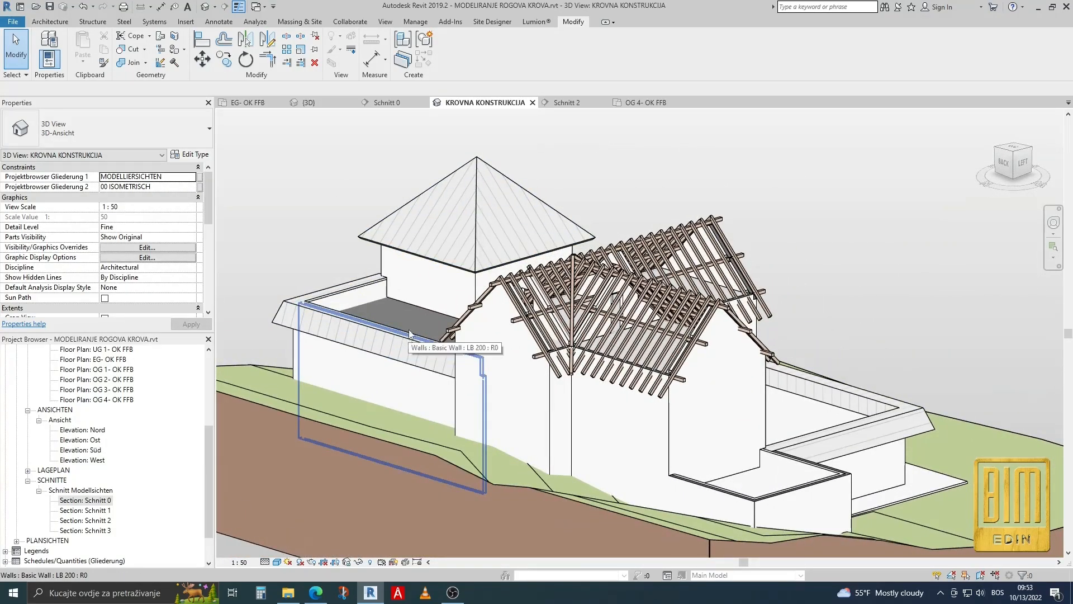
pyautogui.scroll(8, 579, 240)
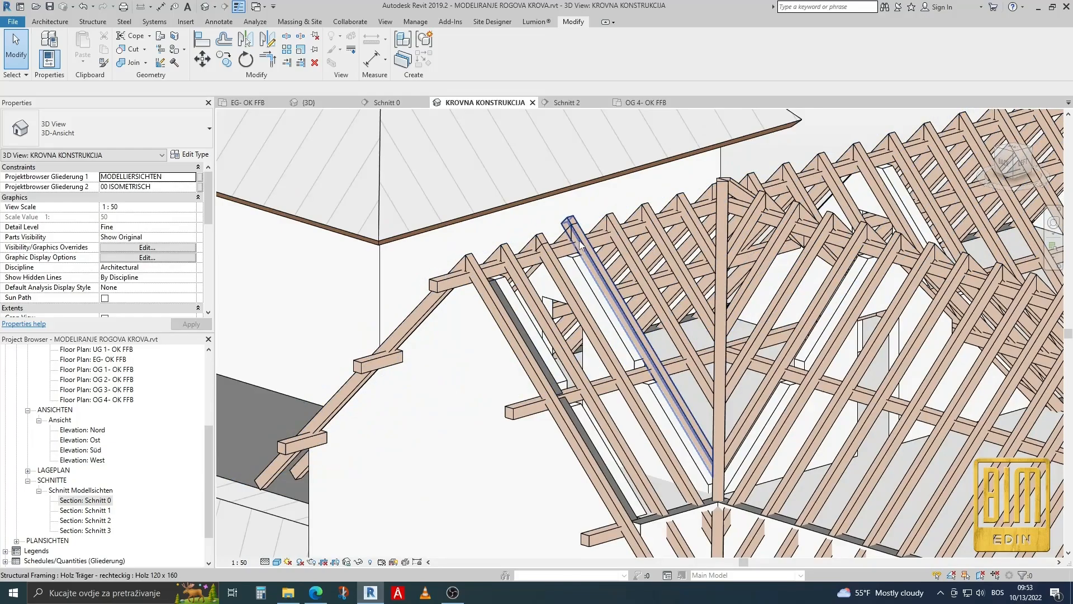
pyautogui.click(581, 245)
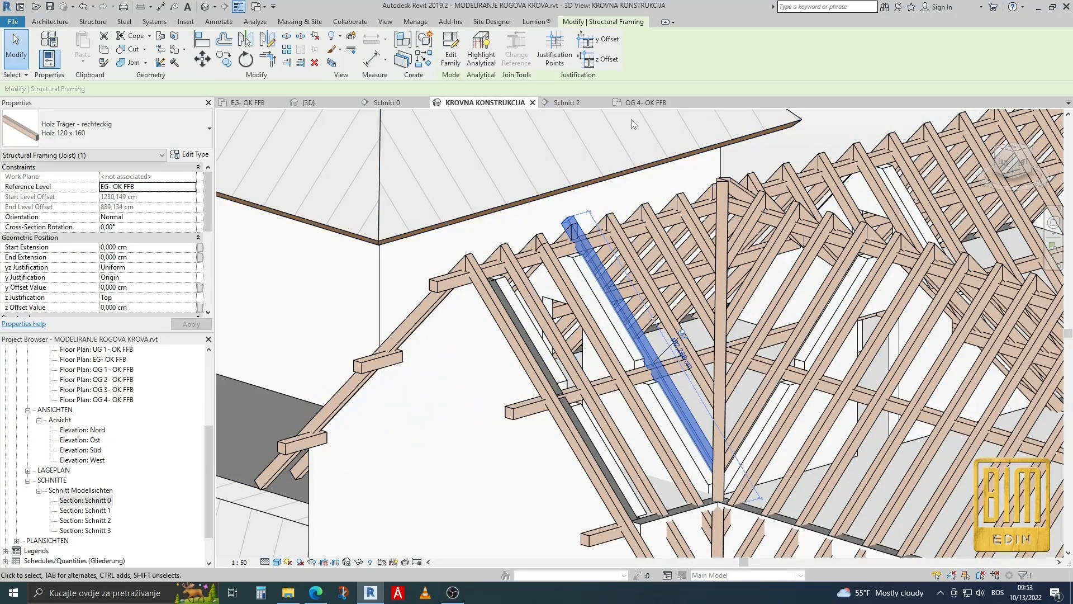
pyautogui.click(642, 103)
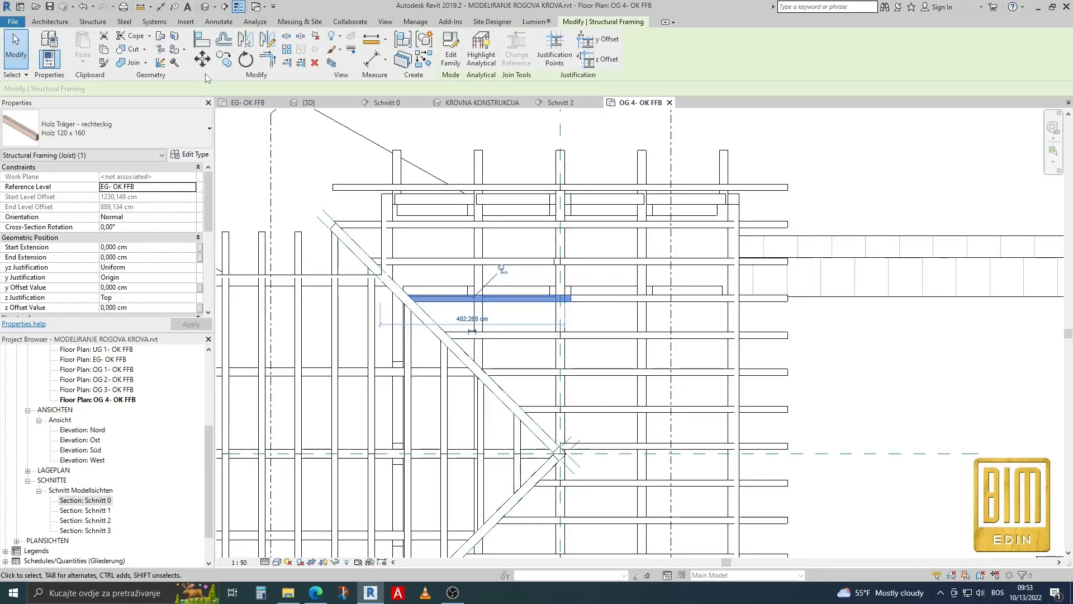
pyautogui.click(128, 49)
pyautogui.click(513, 300)
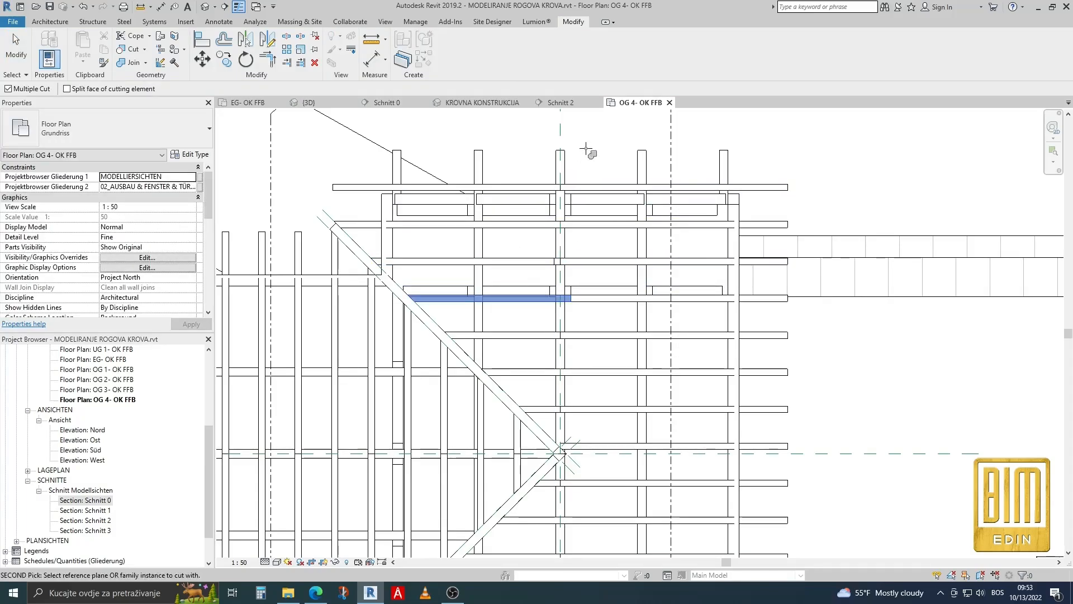
# Check the rafter ends along the ridge and the overall timber roof in the 3D view KROVNA KONSTRUKCIJA.
pyautogui.click(476, 102)
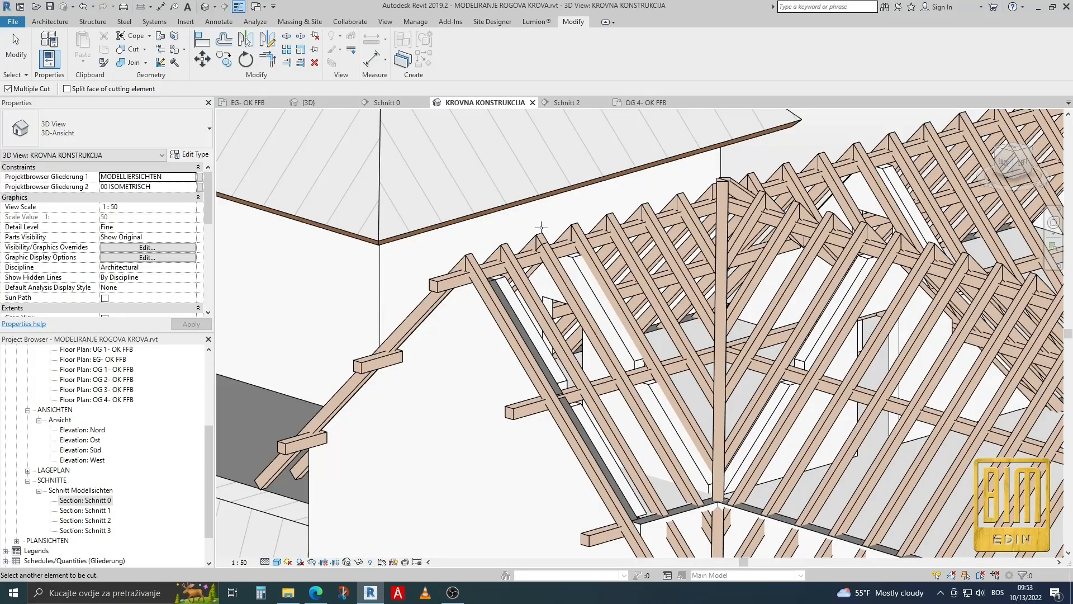
pyautogui.scroll(2, 537, 232)
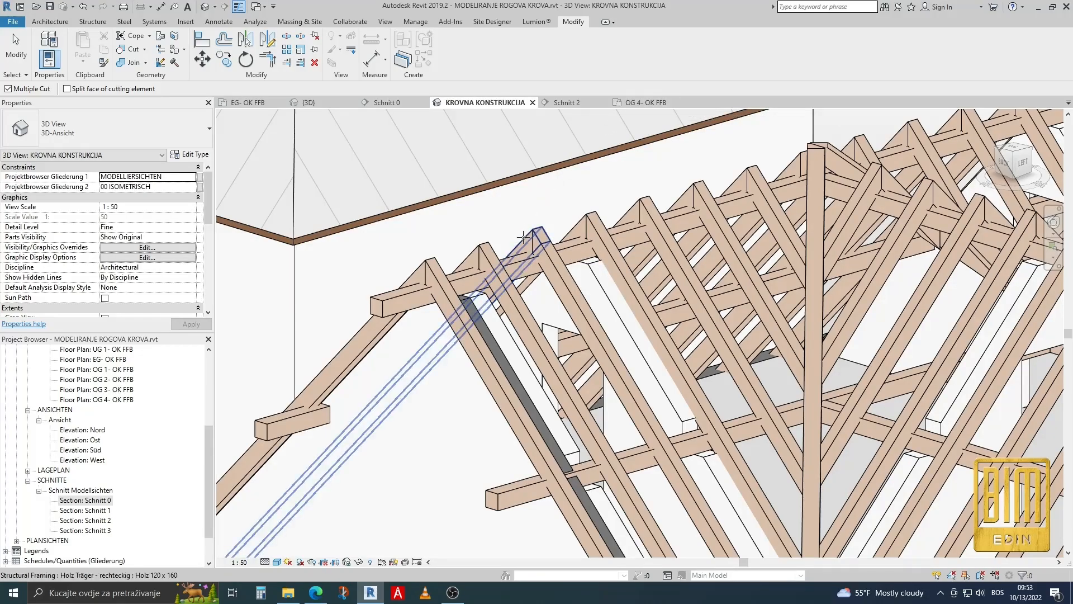
pyautogui.scroll(-3, 512, 204)
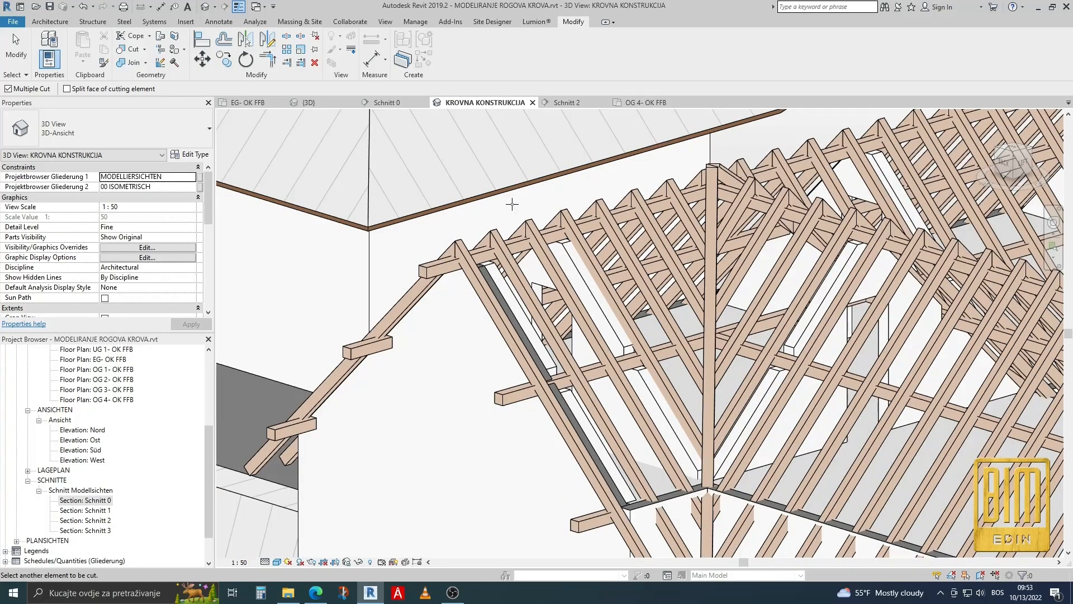
pyautogui.scroll(-2, 512, 204)
pyautogui.scroll(-2, 494, 227)
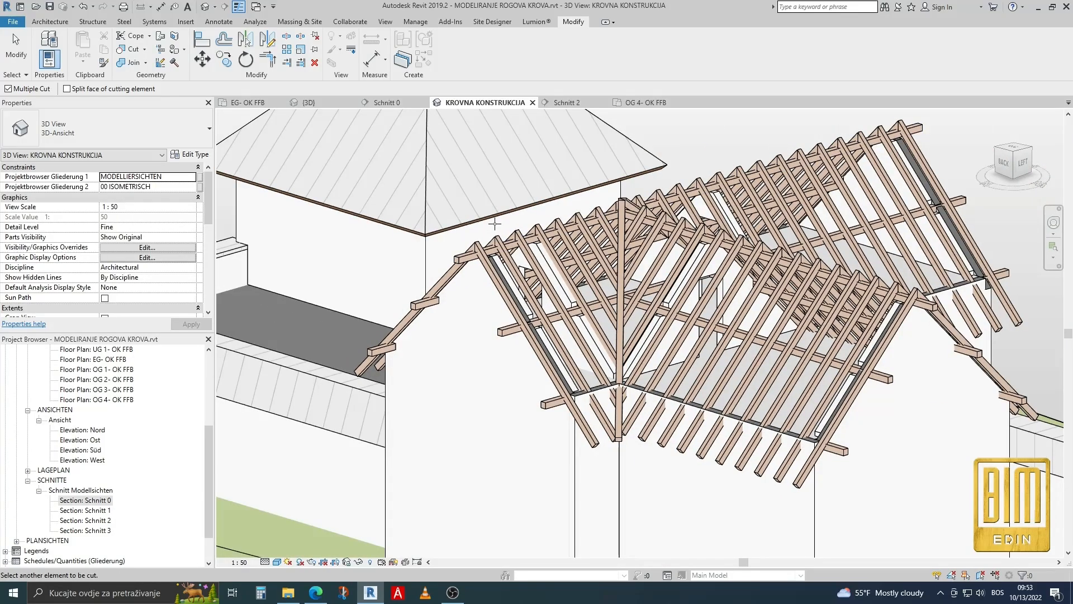
pyautogui.scroll(-2, 495, 223)
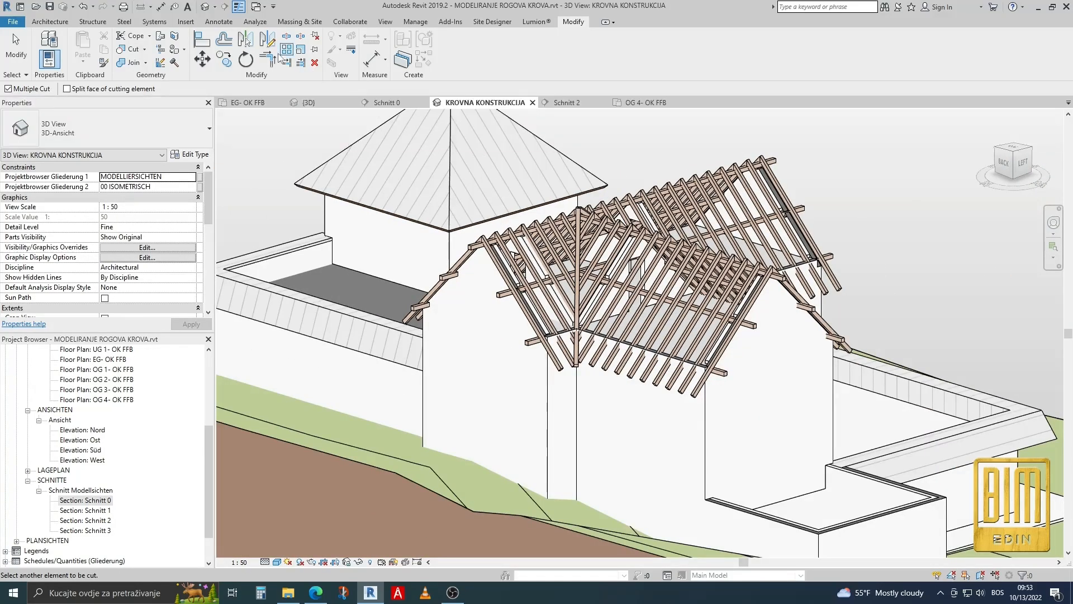